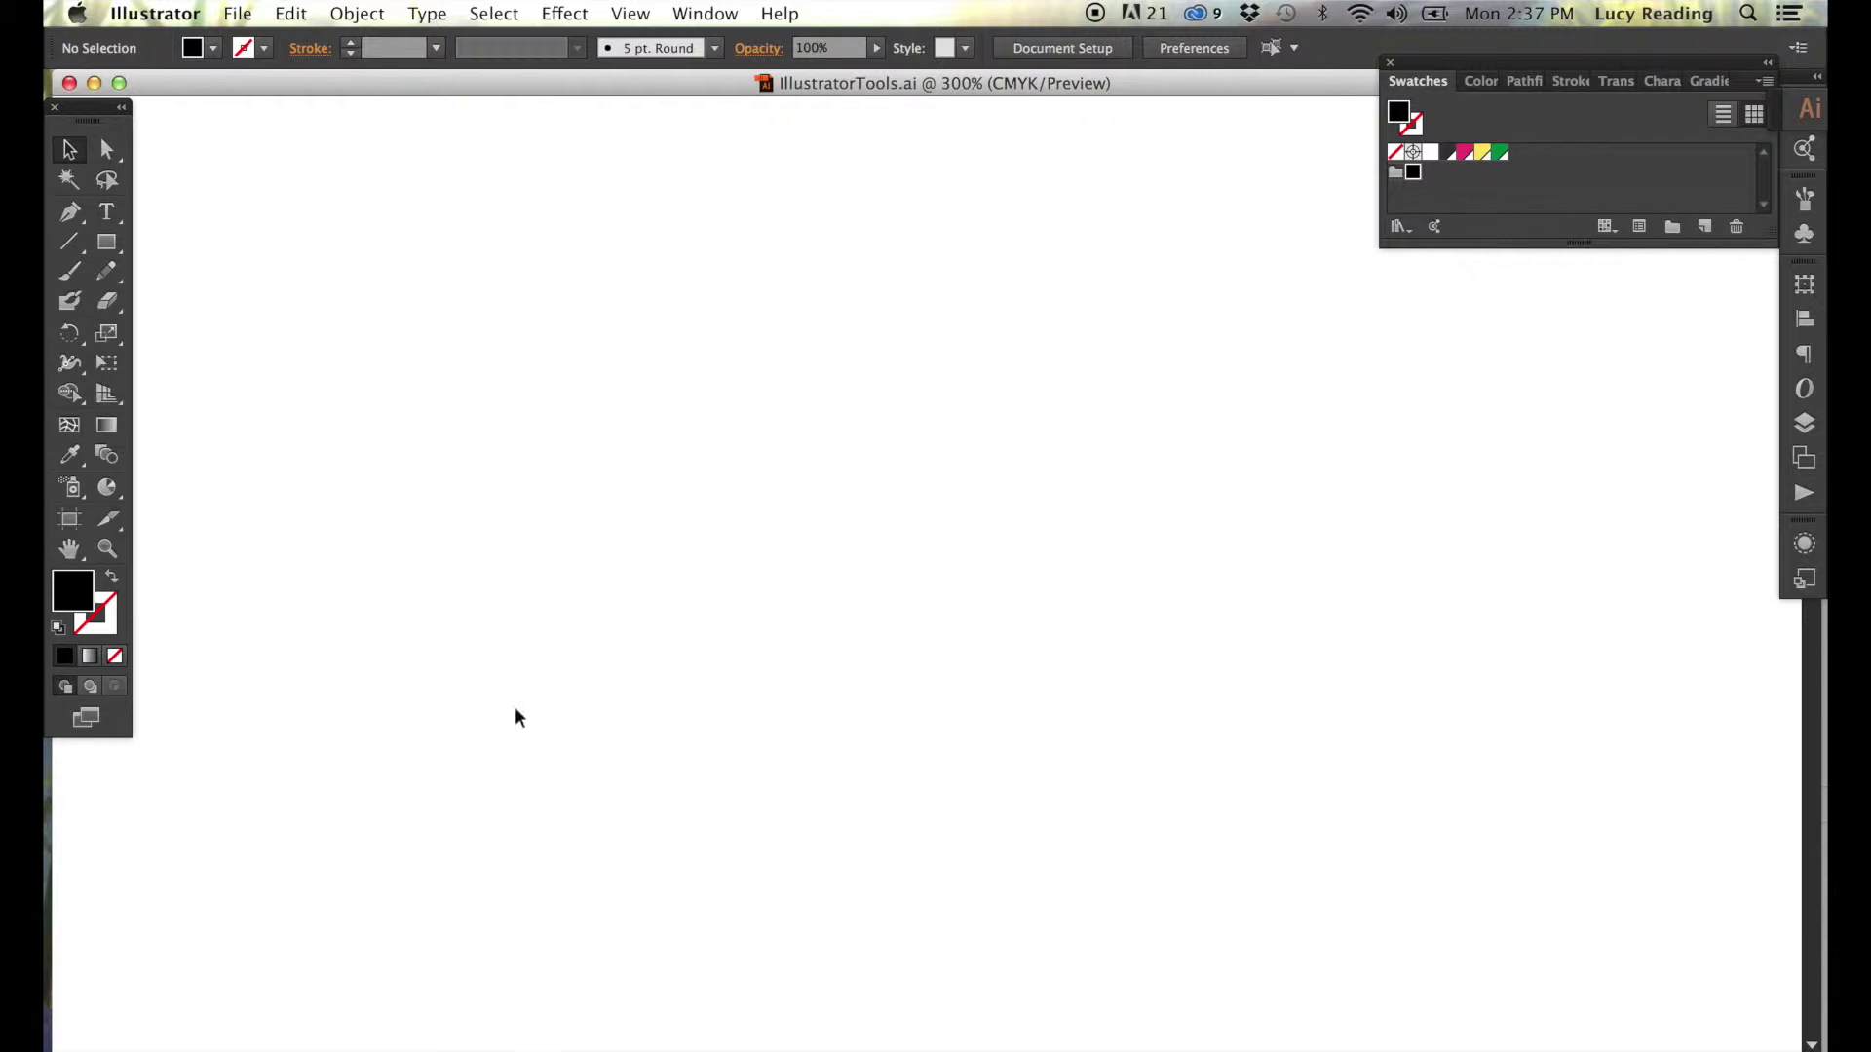
Remove the RADISHLAB logo and the intro title artwork from the canvas.
click(551, 673)
mouse_move(551, 672)
mouse_down()
mouse_move(985, 711)
mouse_move(970, 874)
mouse_up()
key(ctrl+shift+a)
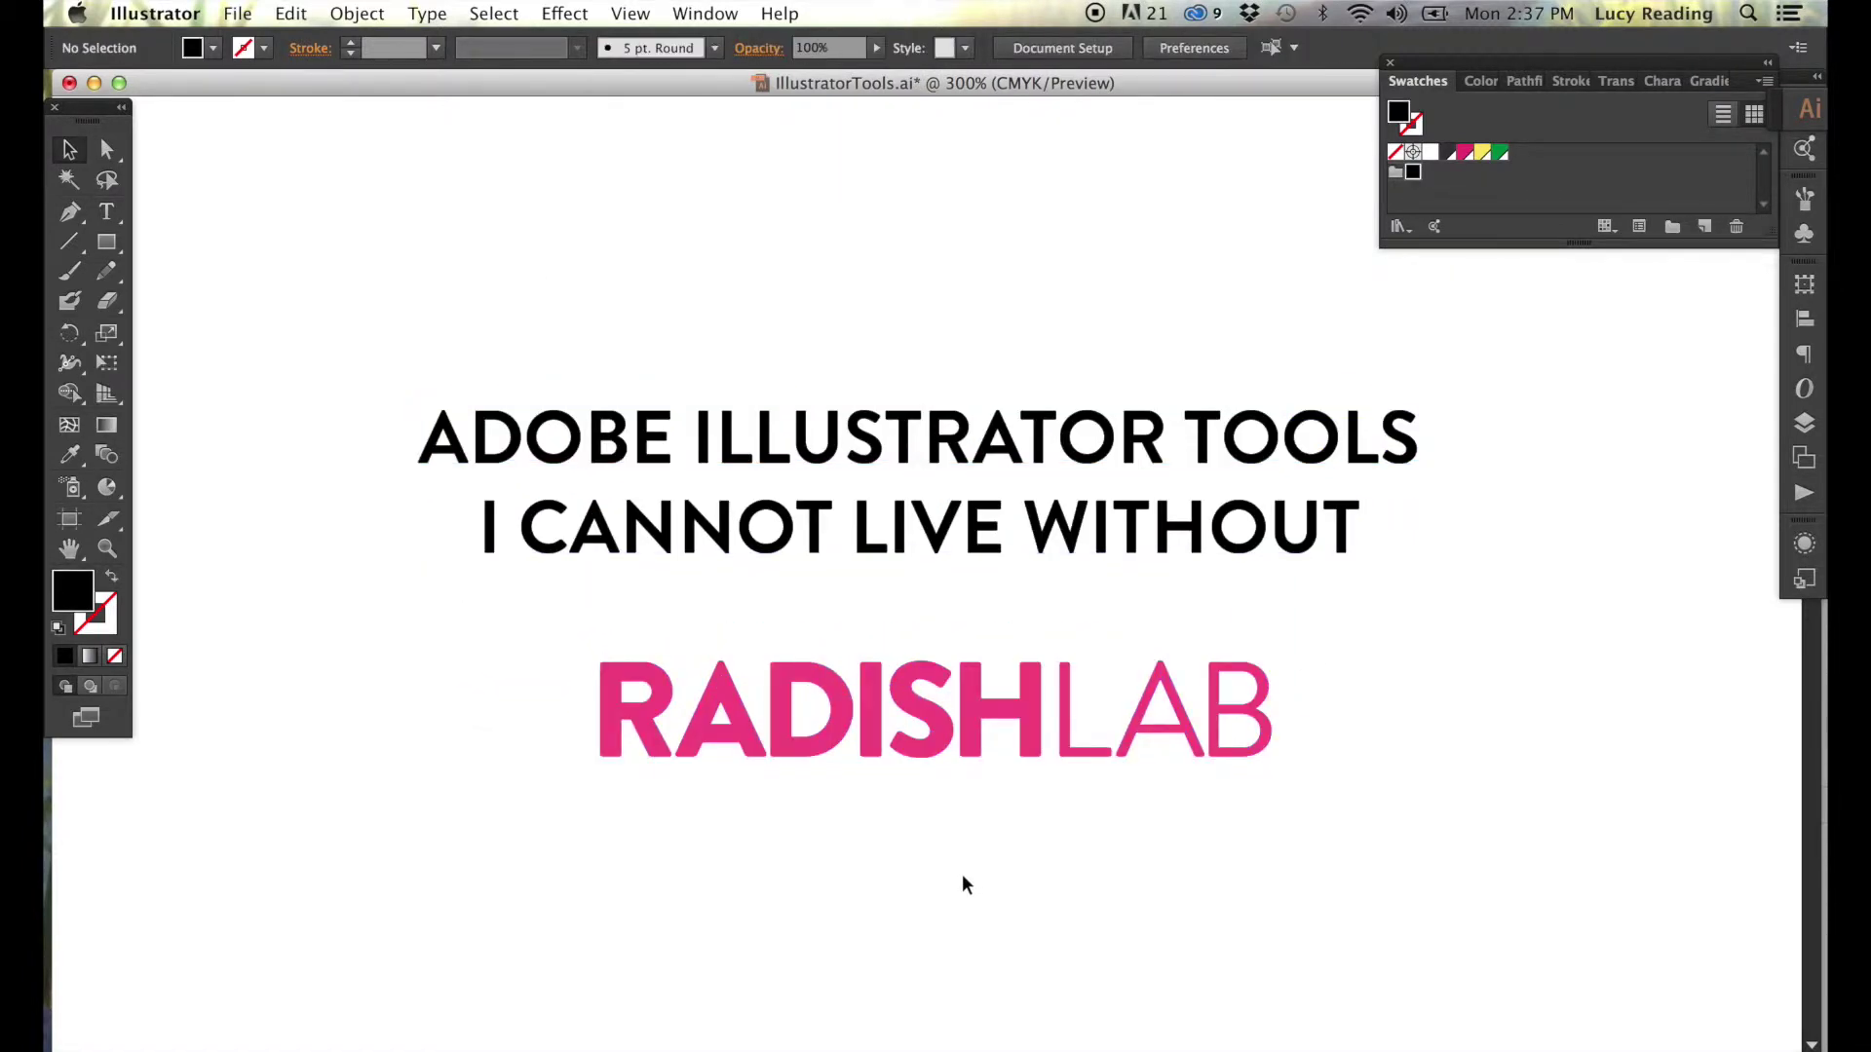
click(924, 710)
key(Delete)
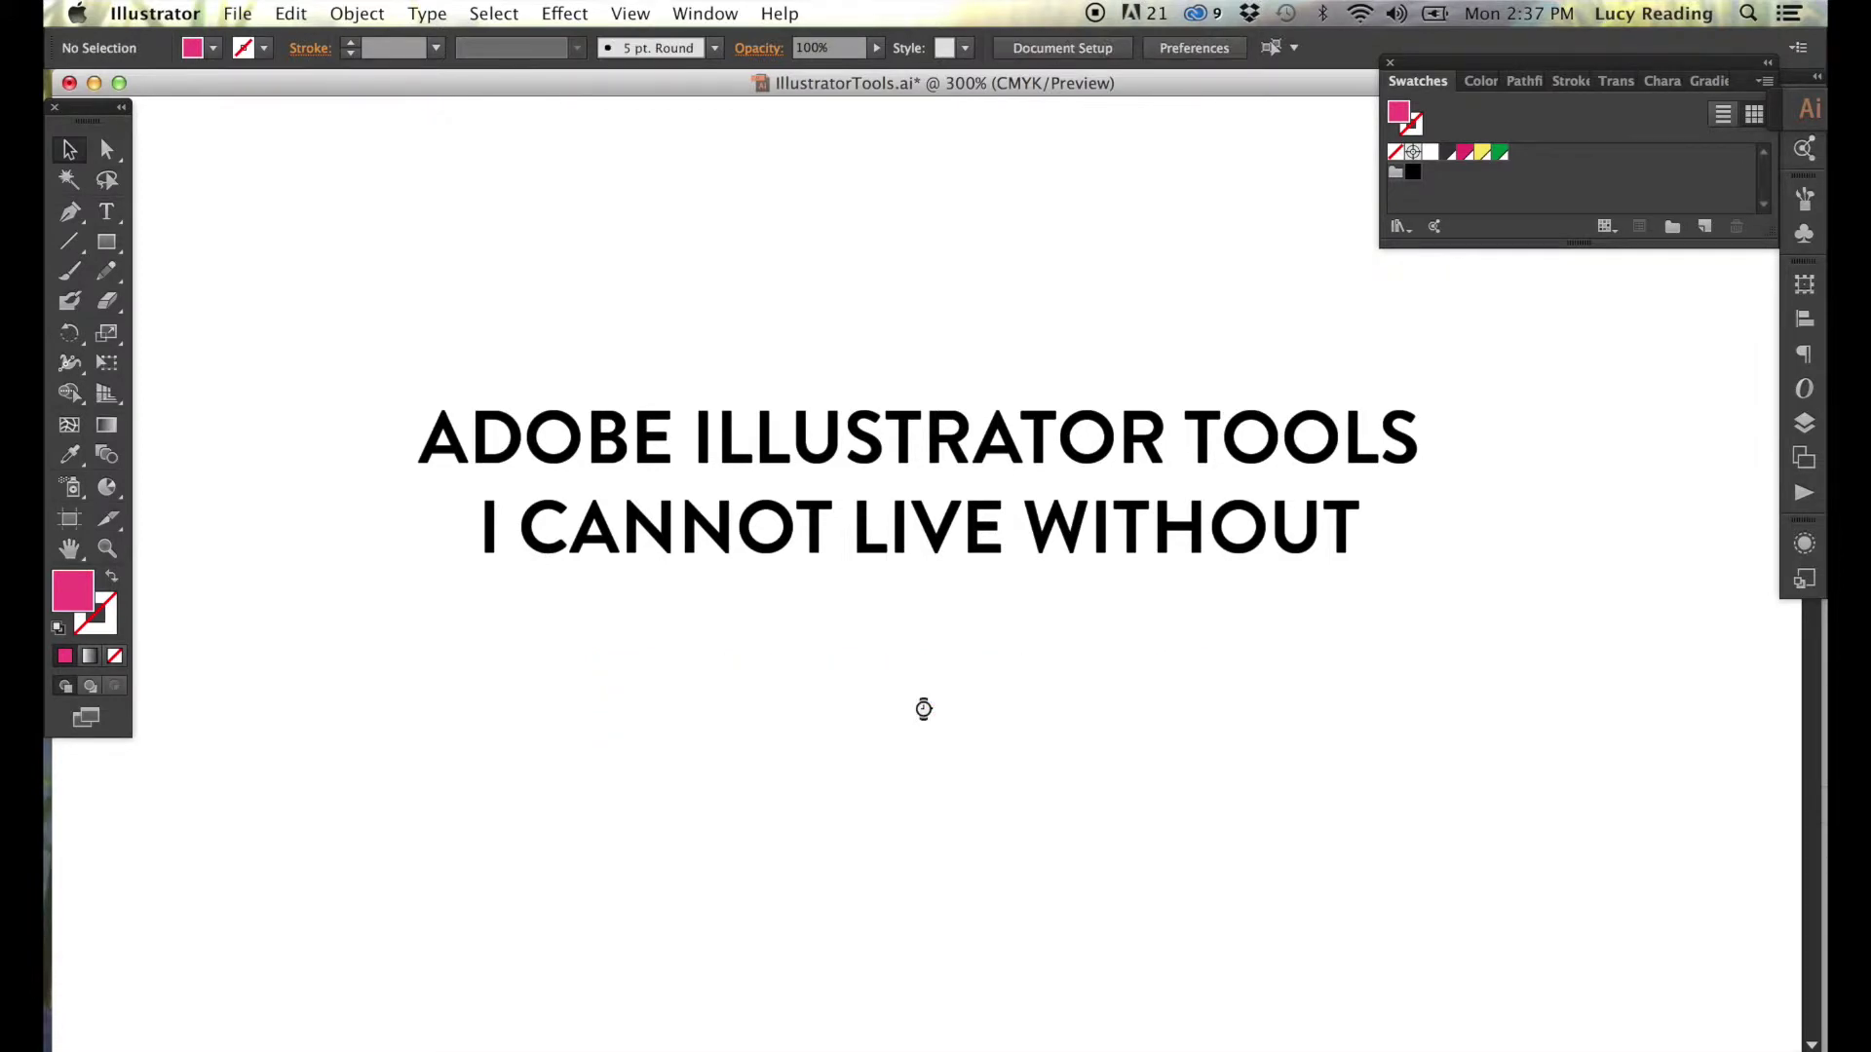
click(936, 544)
key(Delete)
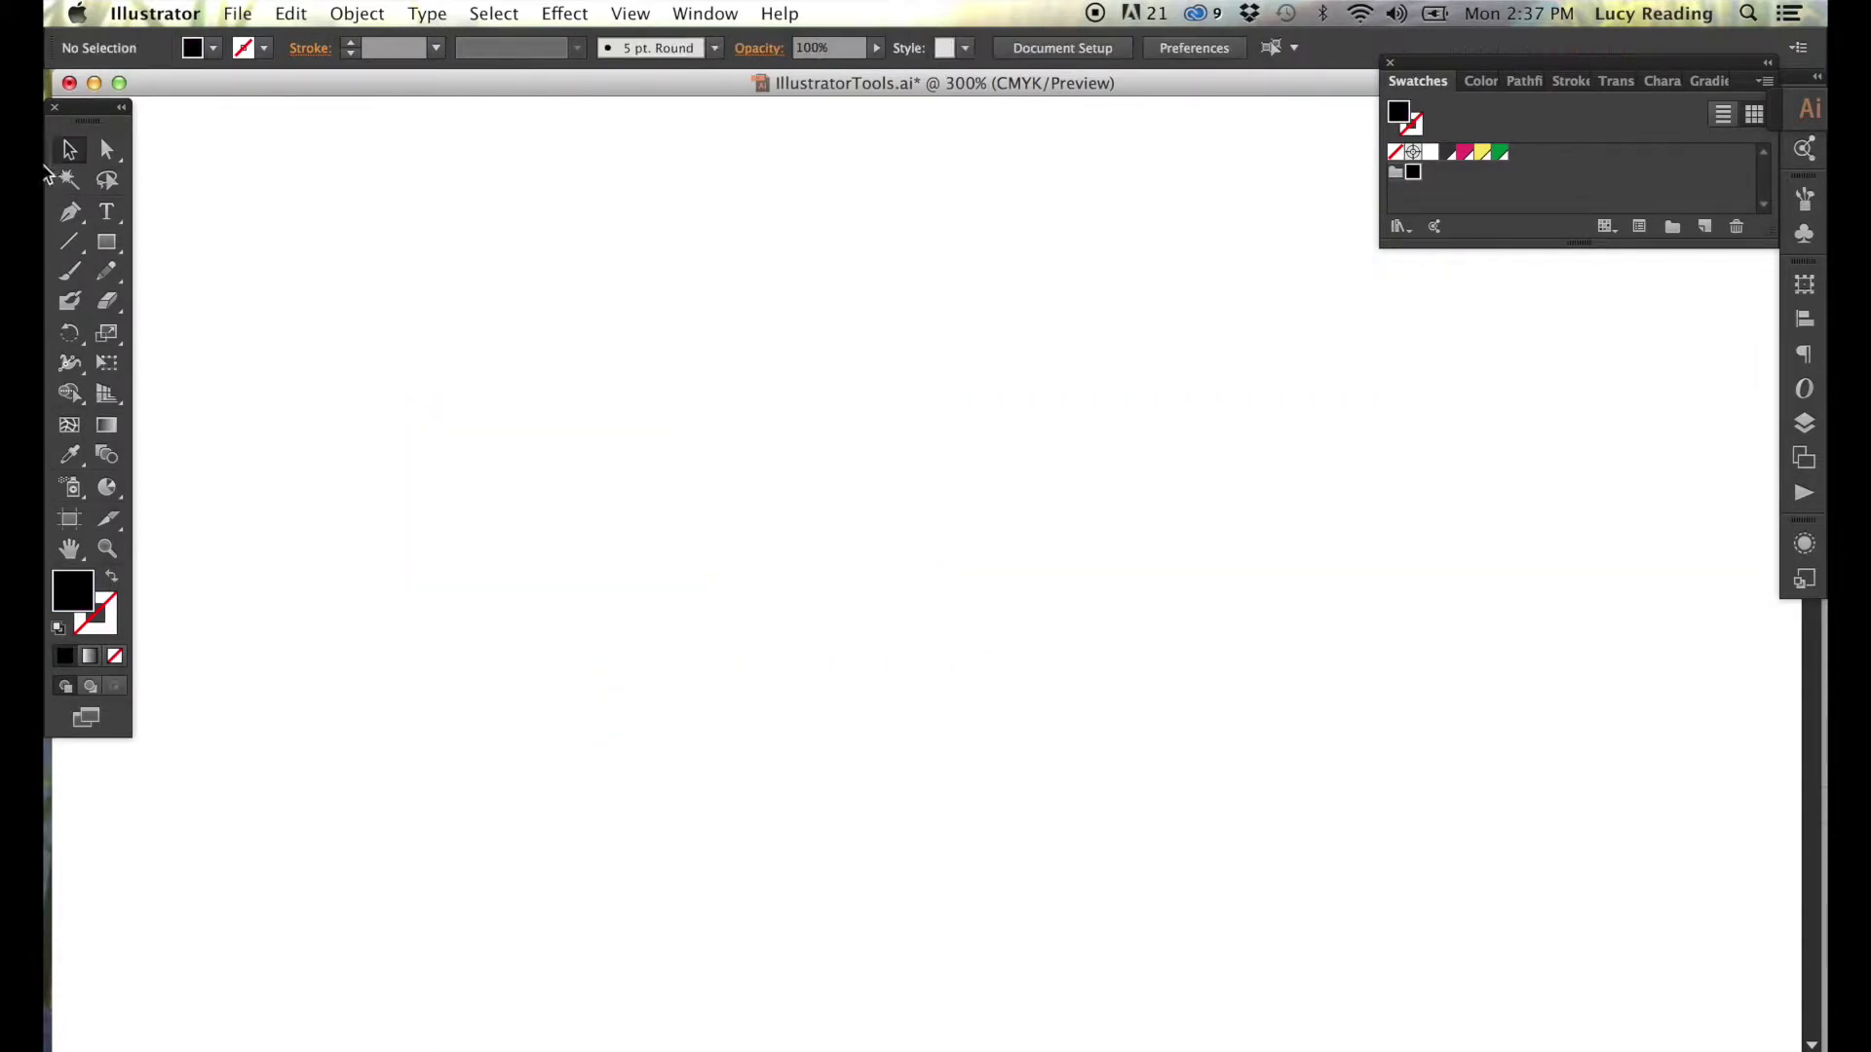
Type the heading '1.' with 'AREA TYPE TOOL' on the line below.
click(107, 211)
click(630, 353)
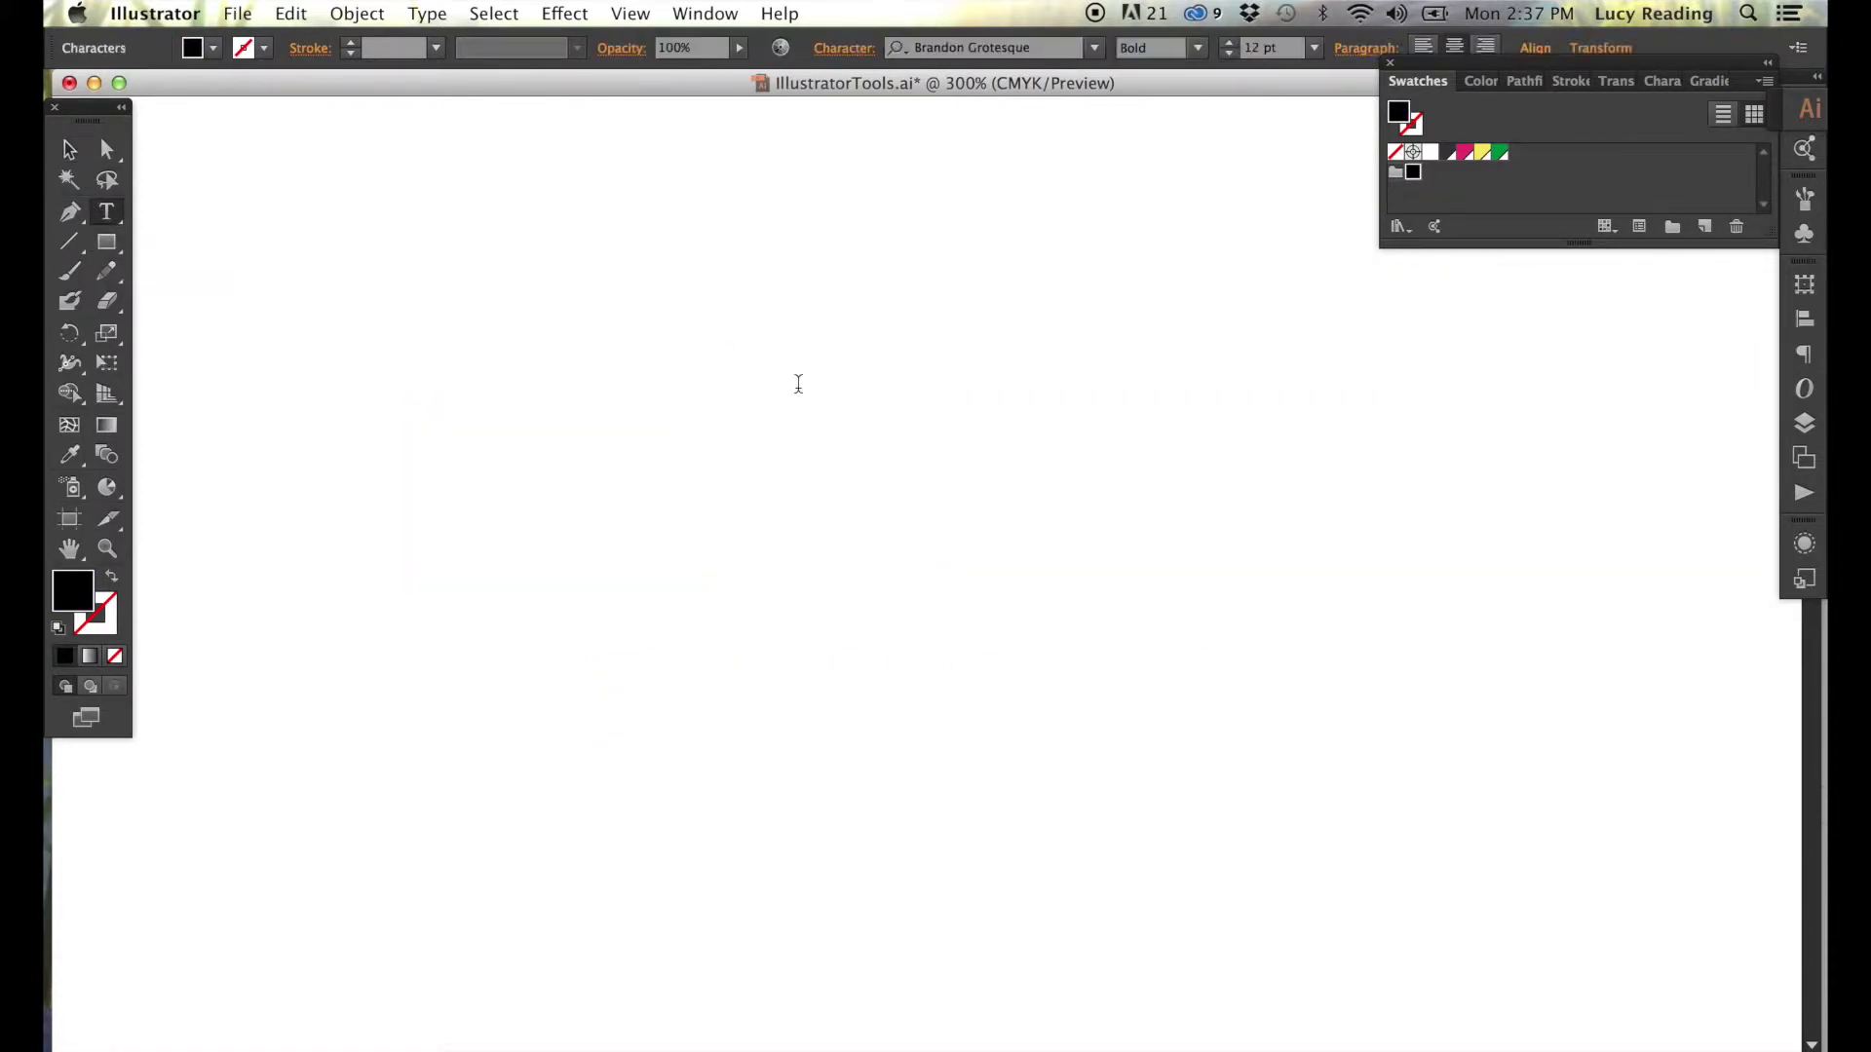
text(1.)
key(Return)
text(AREA )
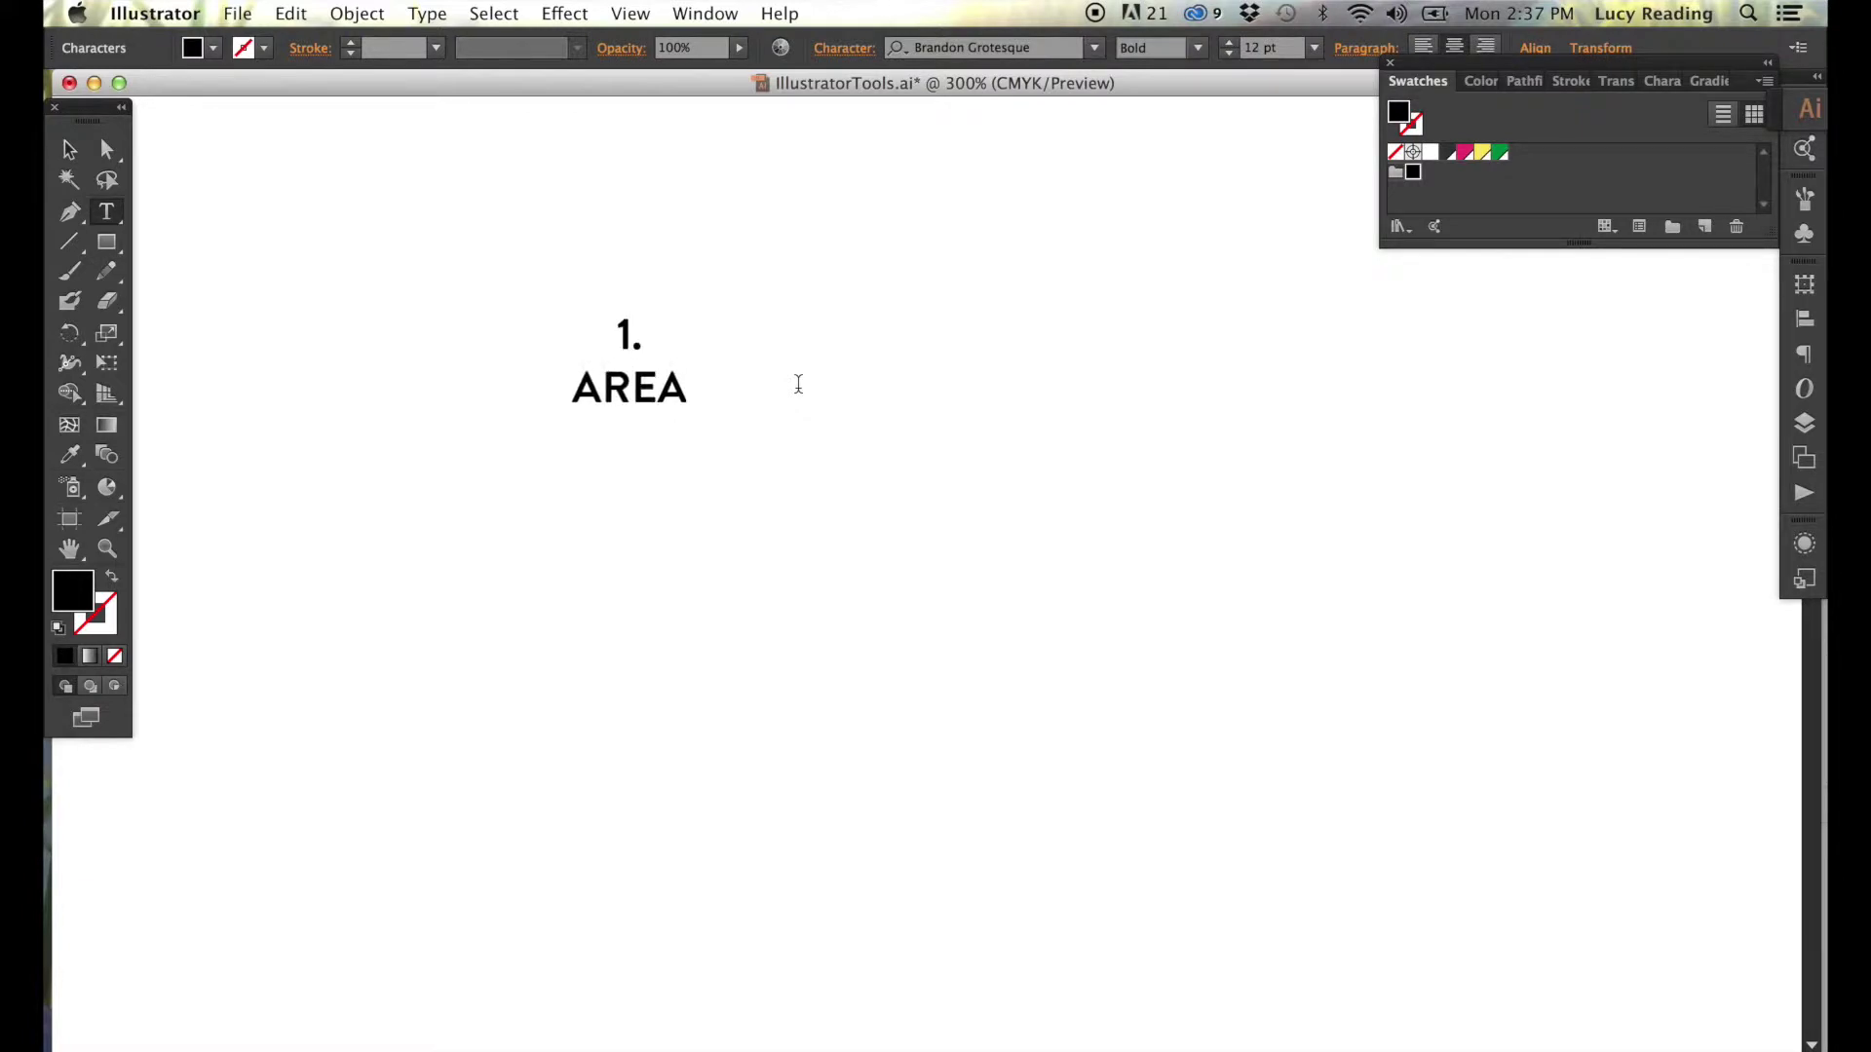
text(TYPE TOOL)
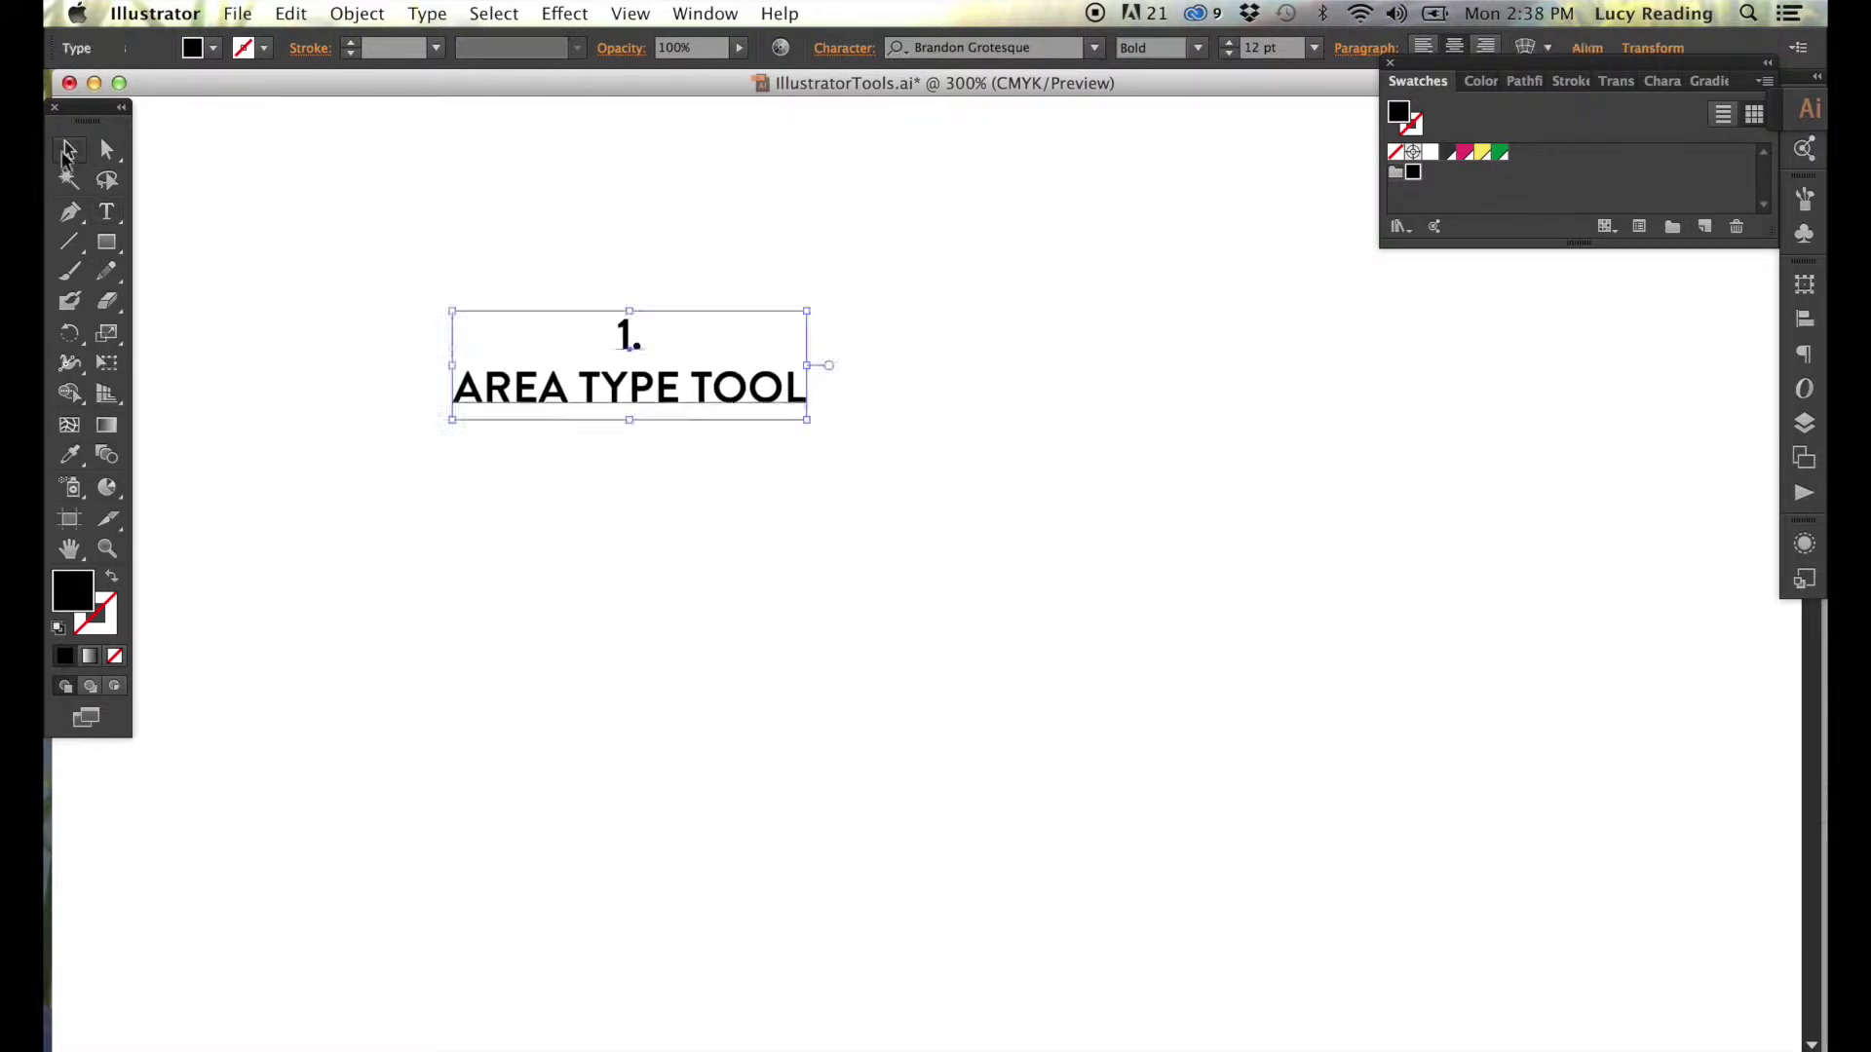
Zoom in on the new heading, then bring the web browser forward.
click(69, 149)
click(107, 547)
drag(298, 251, 918, 537)
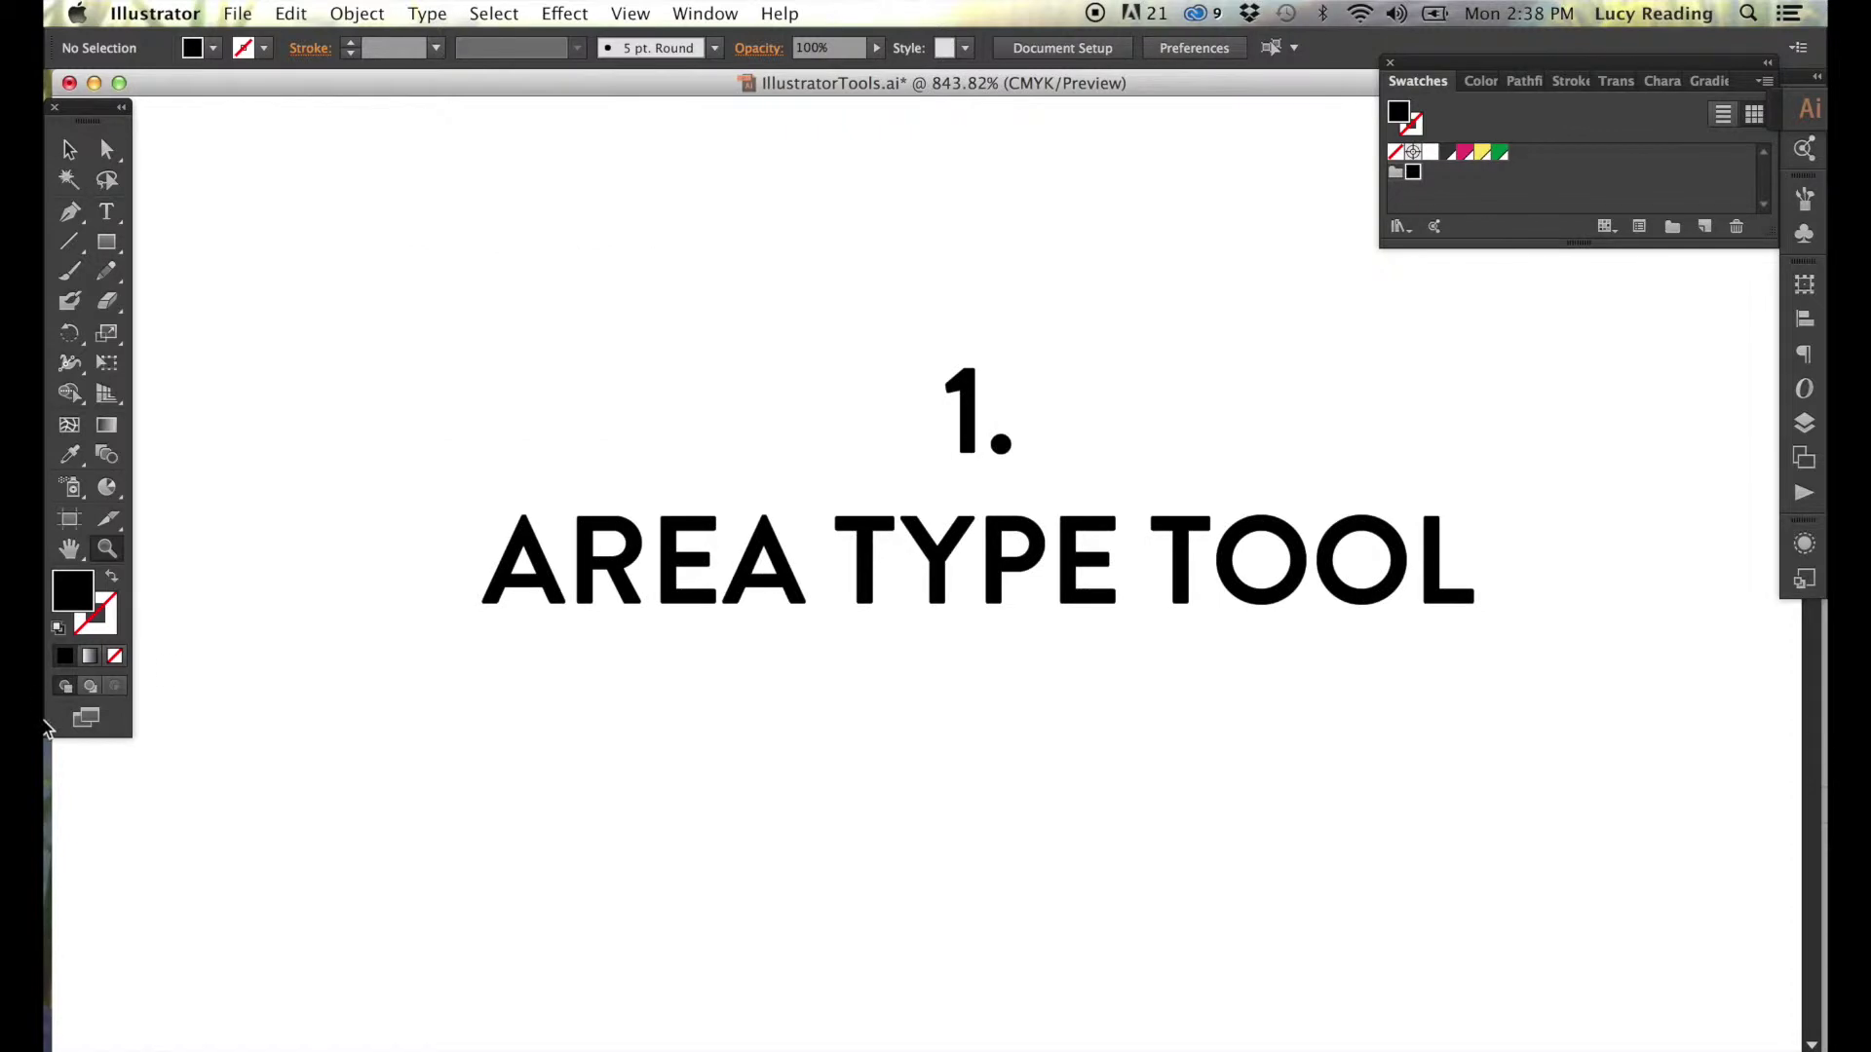
click(230, 1045)
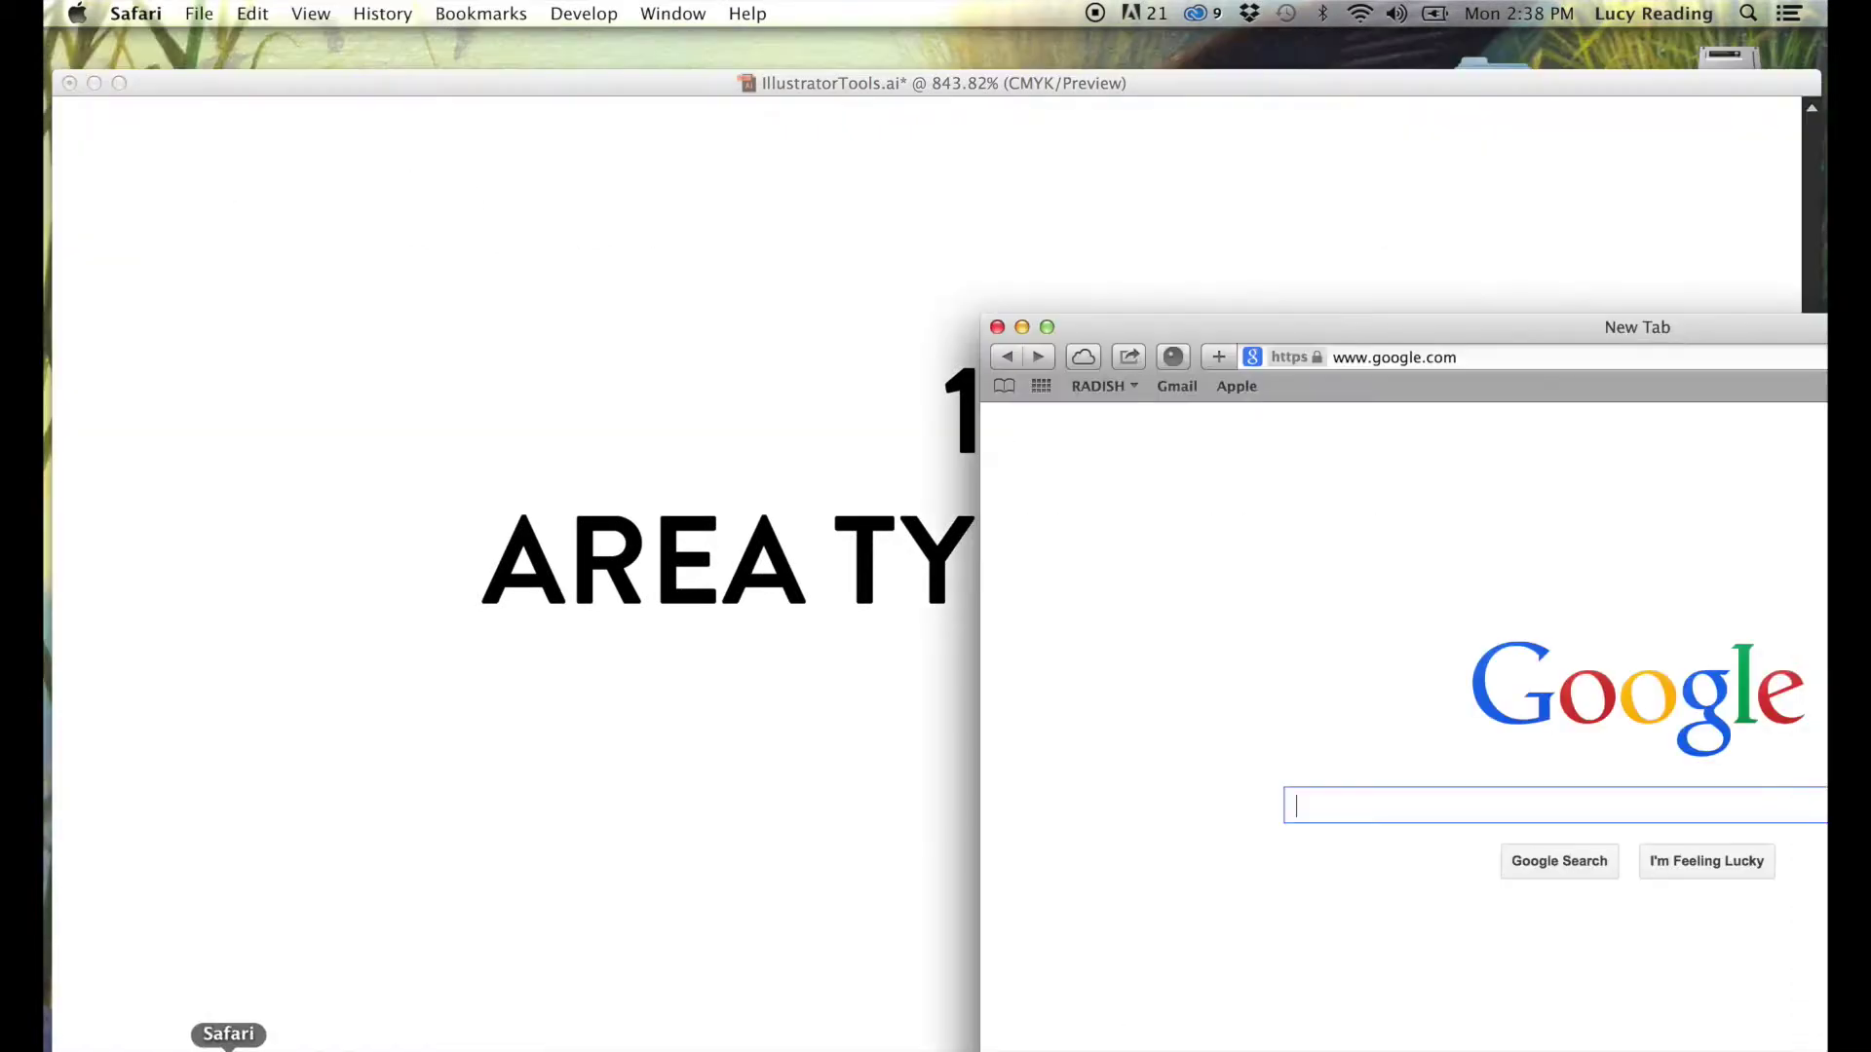
Search 'lorem', copy a Section 1.10.33 paragraph from lipsum.com, and return to Illustrator.
drag(430, 68, 363, 30)
text(lorem)
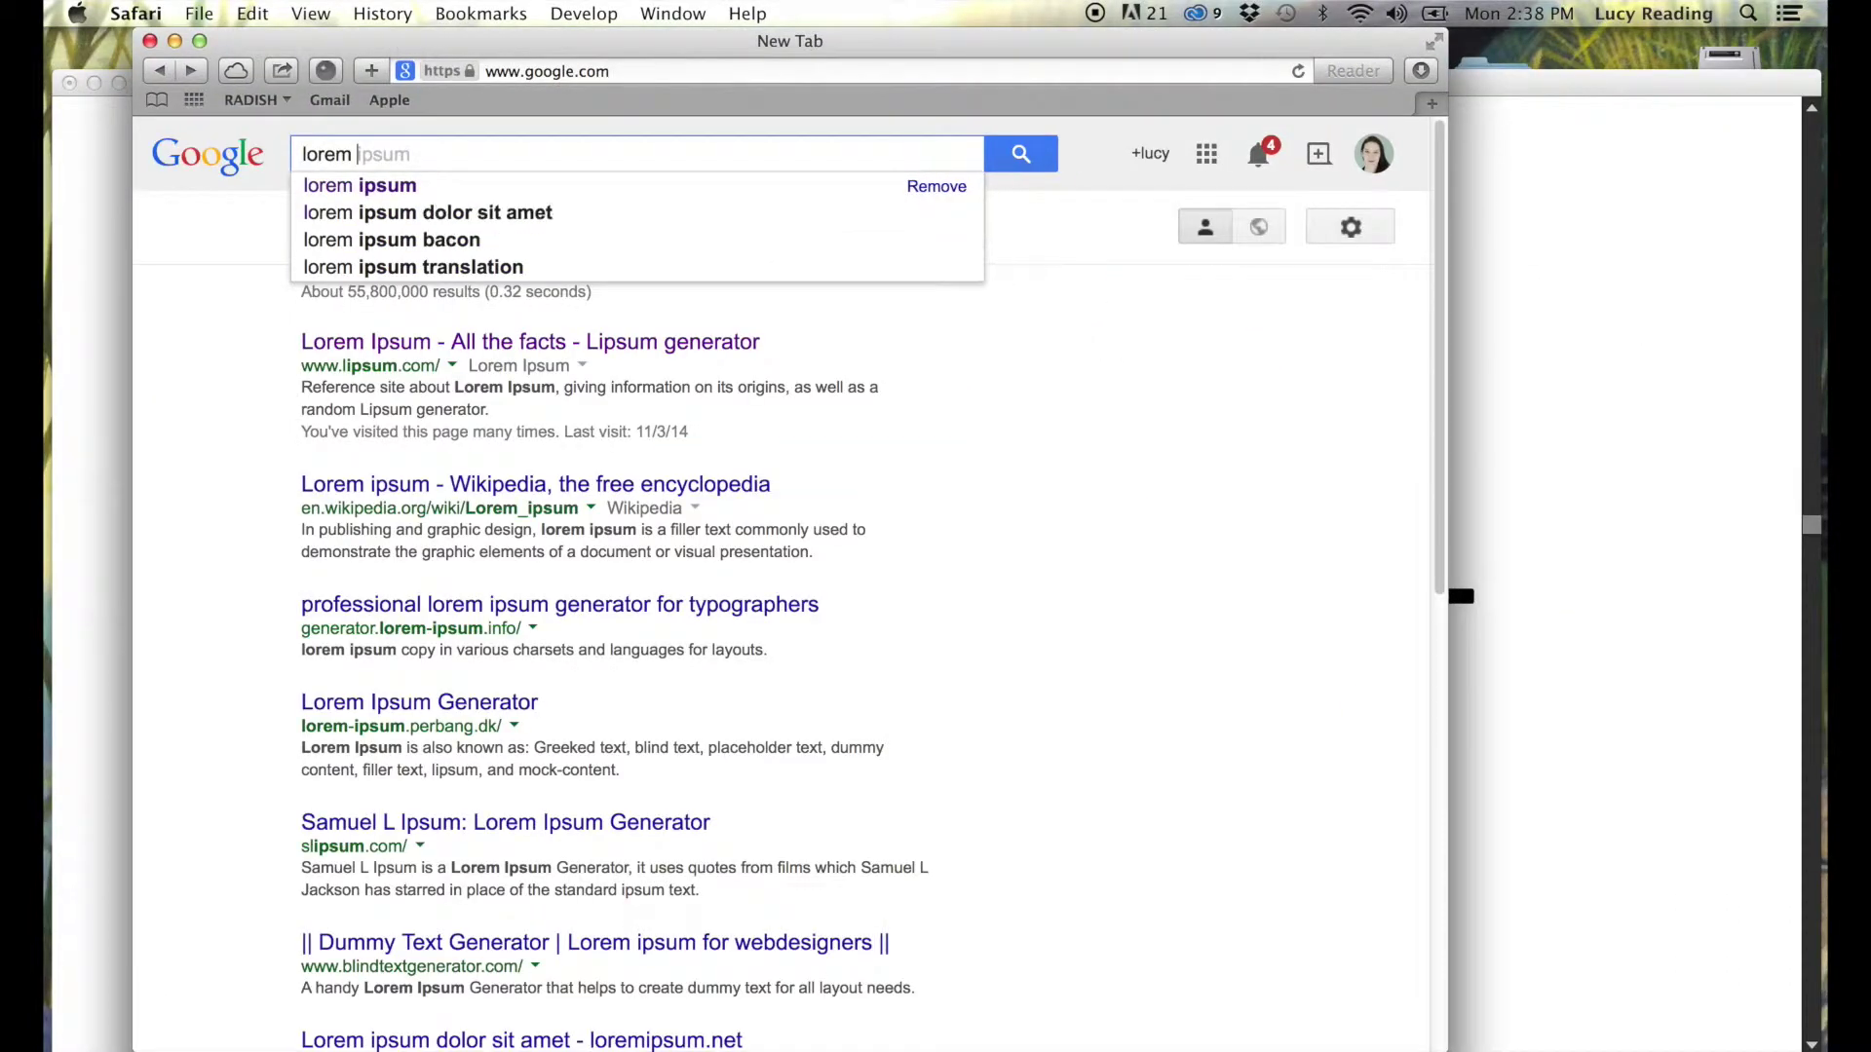
click(453, 187)
click(436, 348)
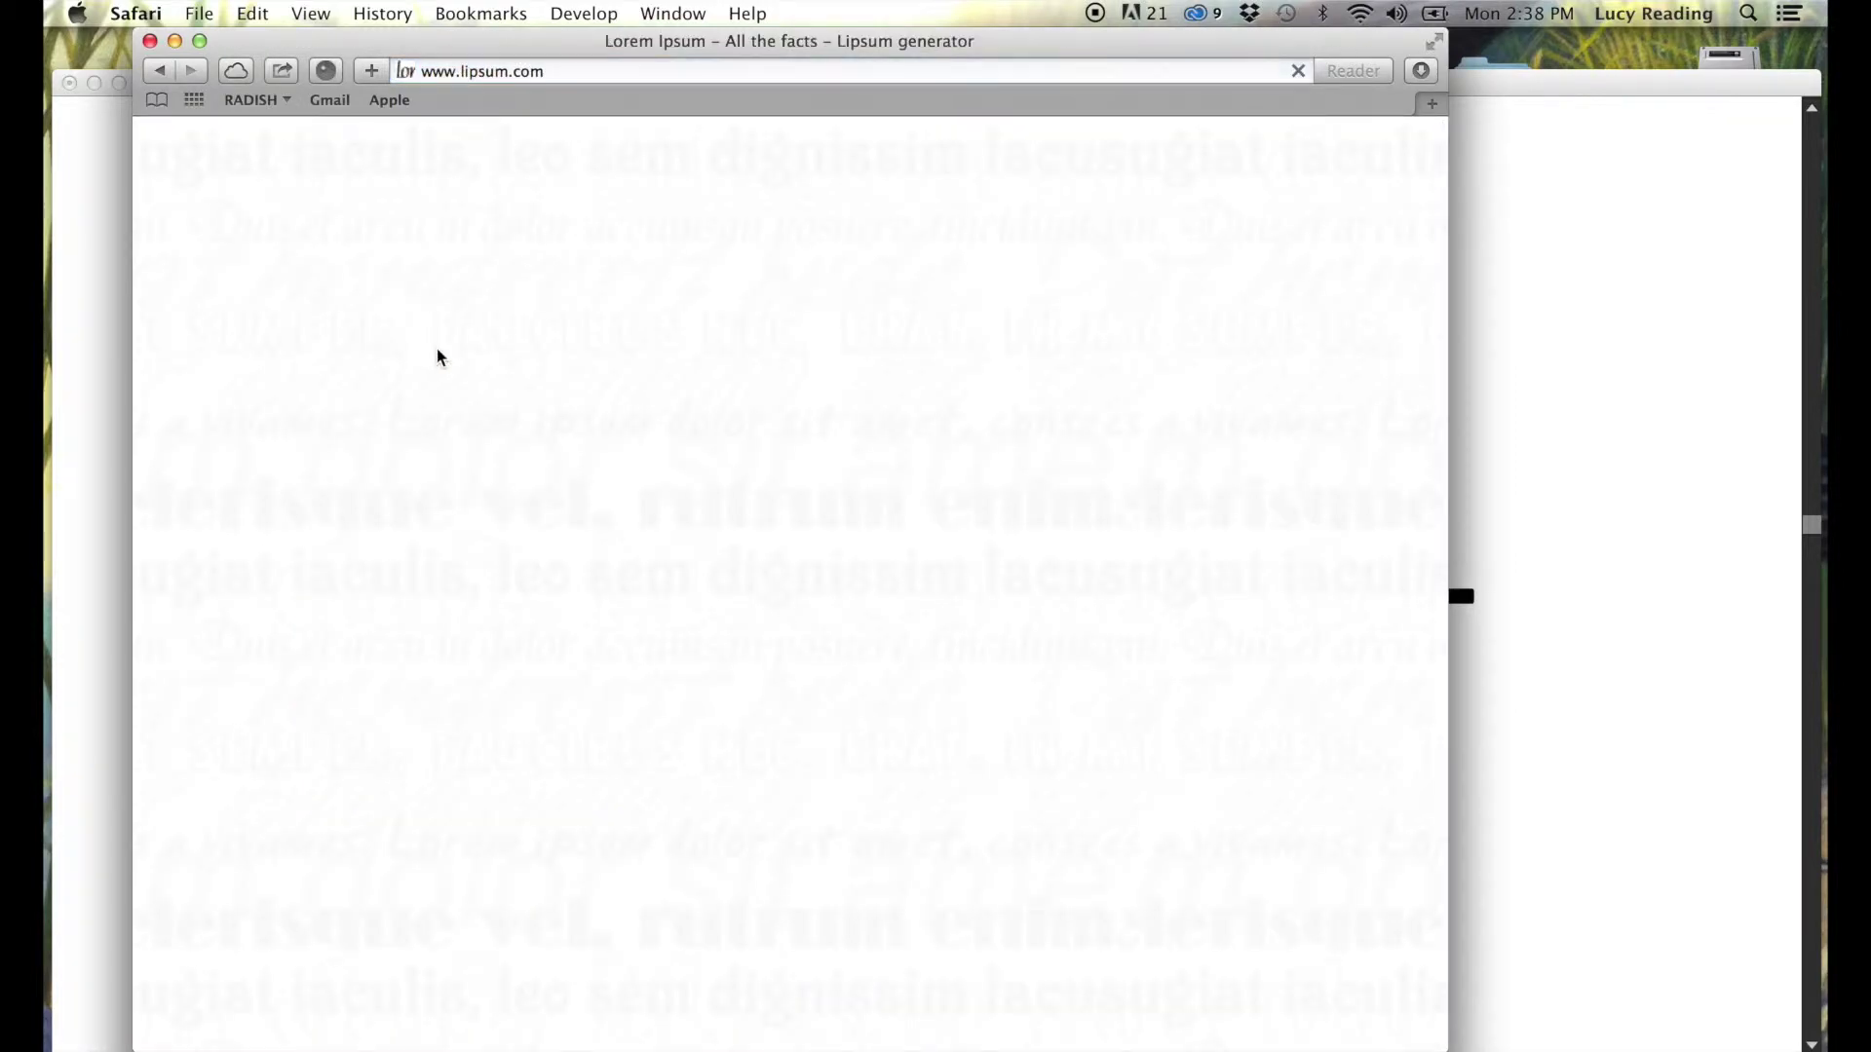
scroll(802, 413, down, 15)
drag(625, 791, 499, 707)
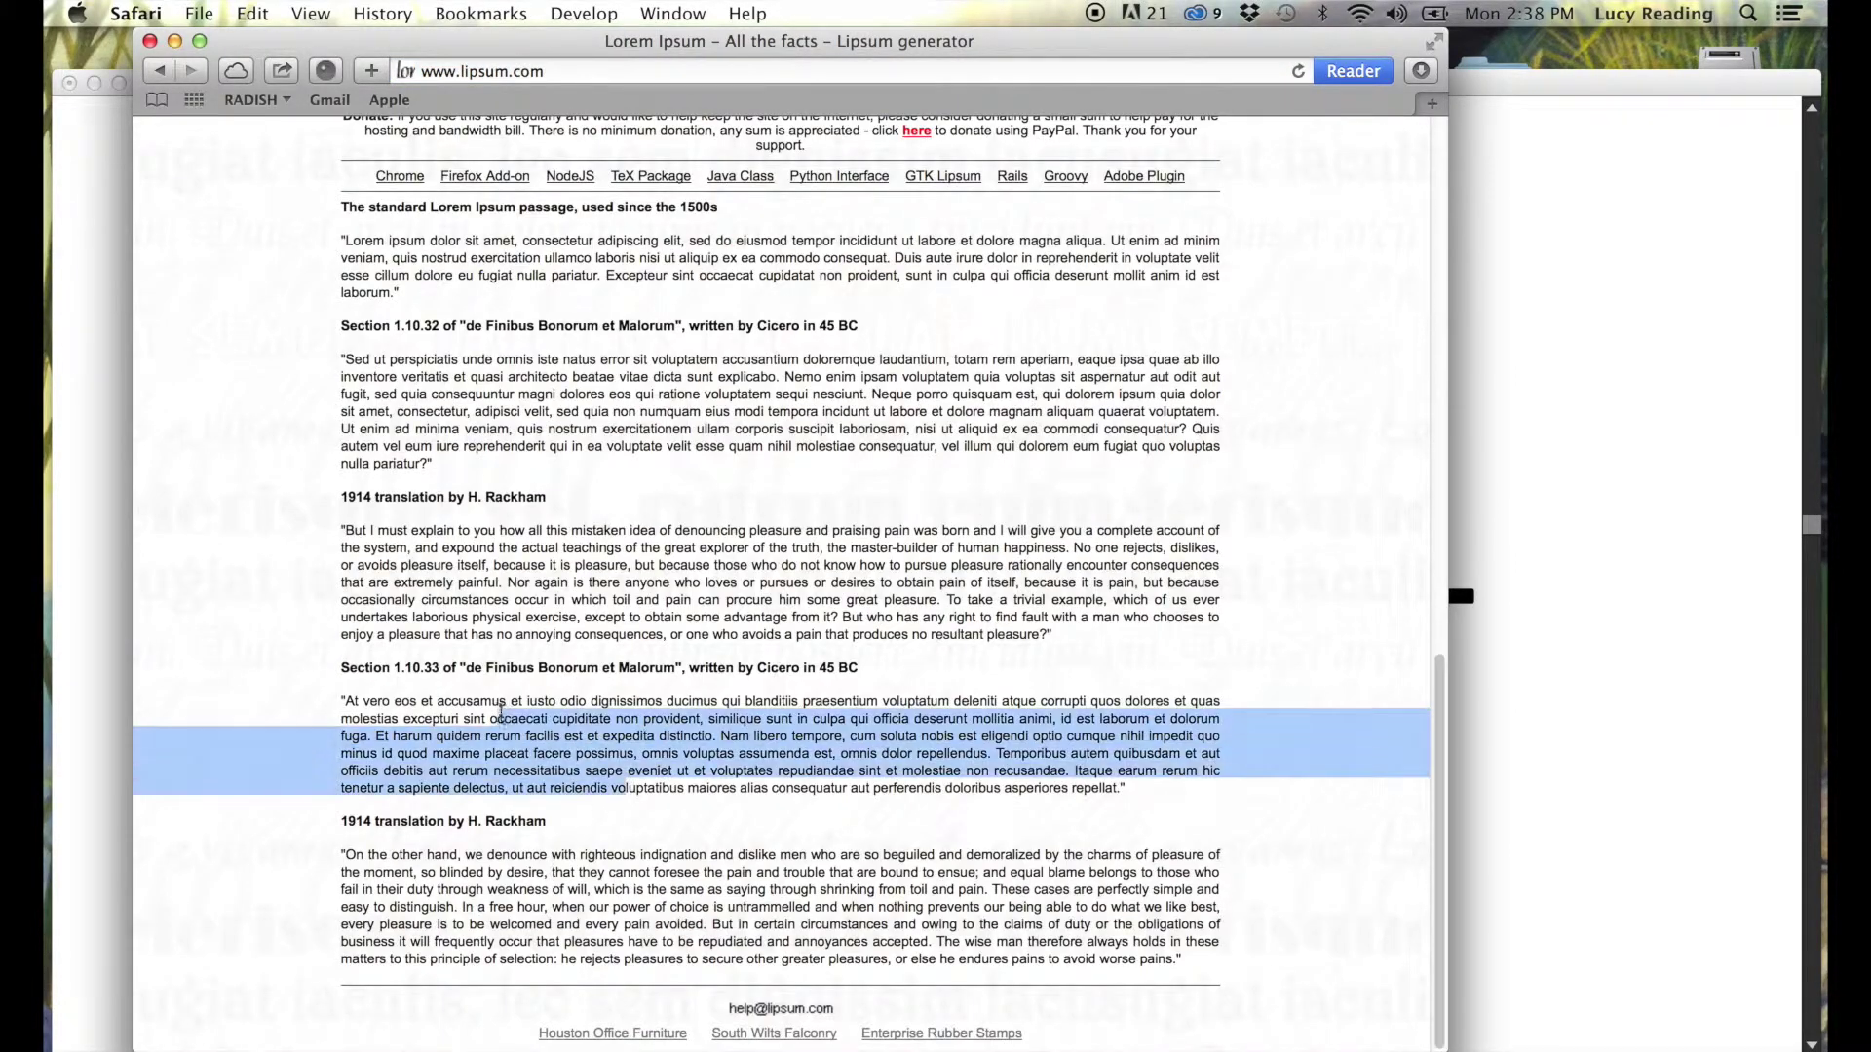
key(super+c)
key(super+Tab)
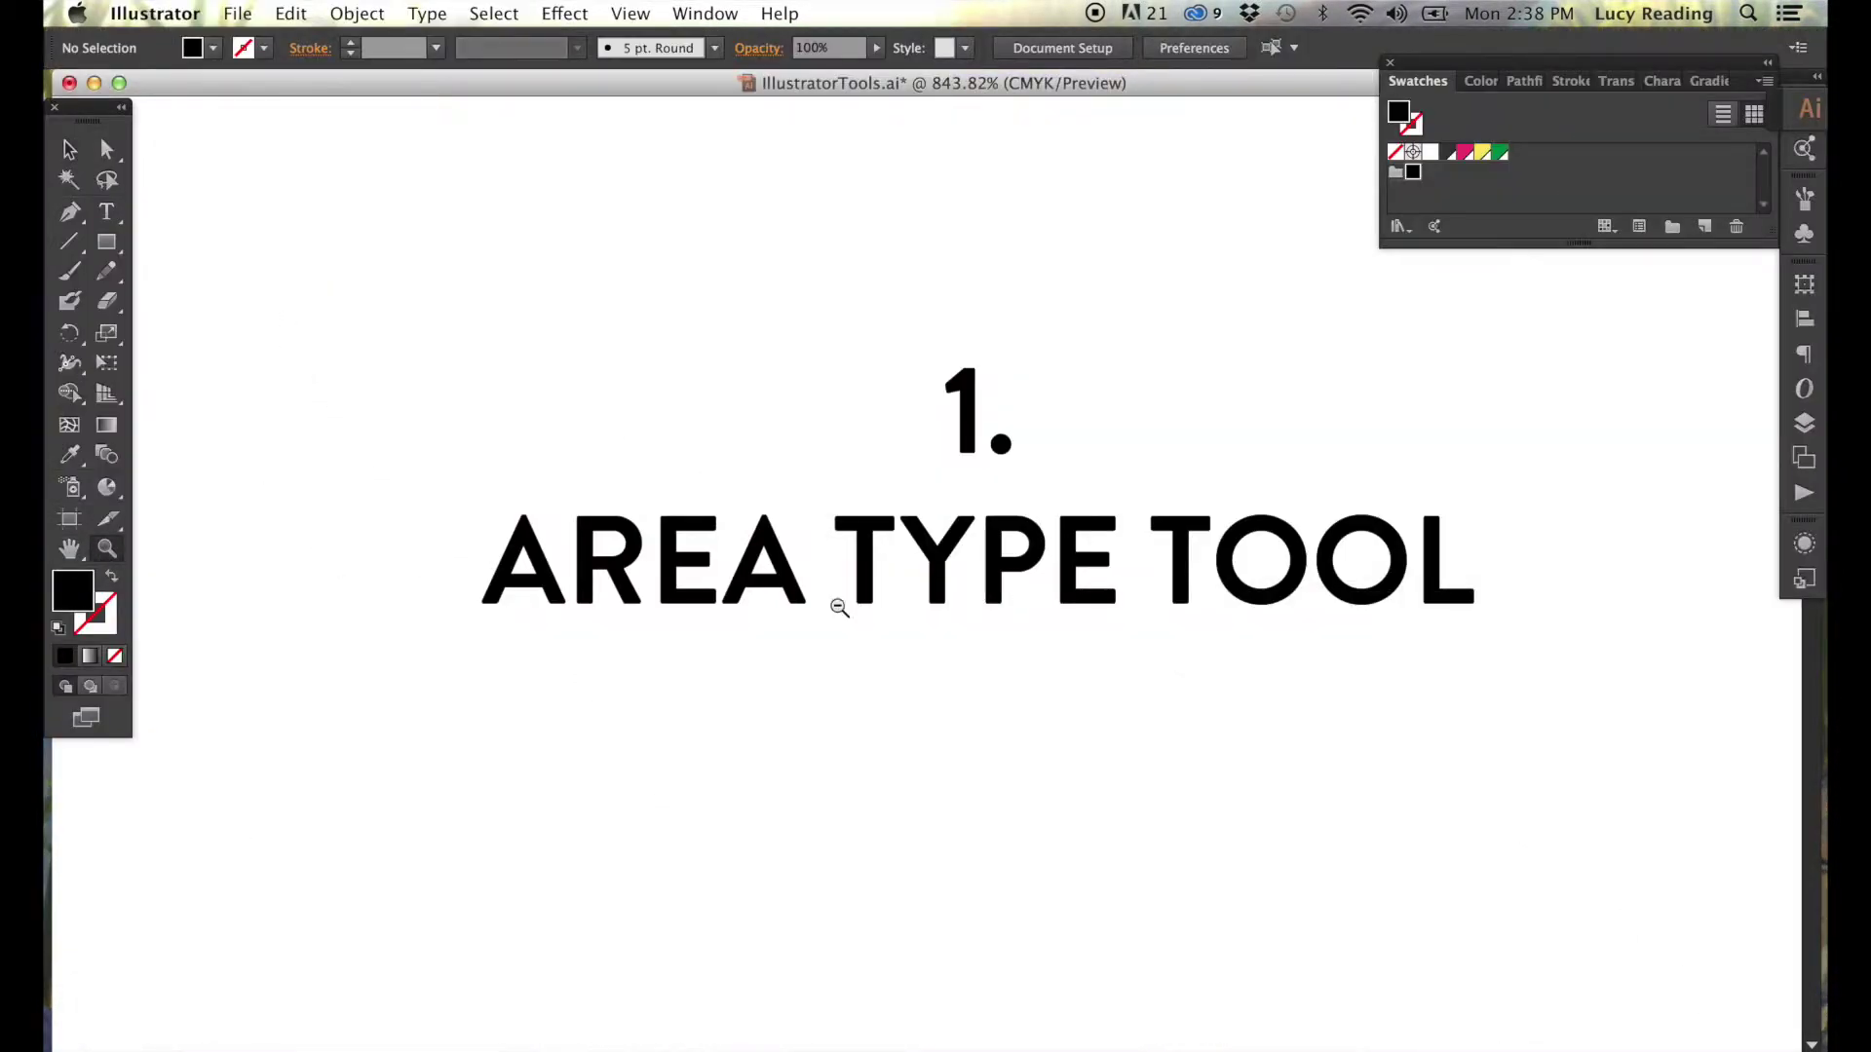
Delete the heading and paste the lorem ipsum passage as a single text line.
key(super+minus)
key(super+minus)
key(v)
click(681, 501)
key(Delete)
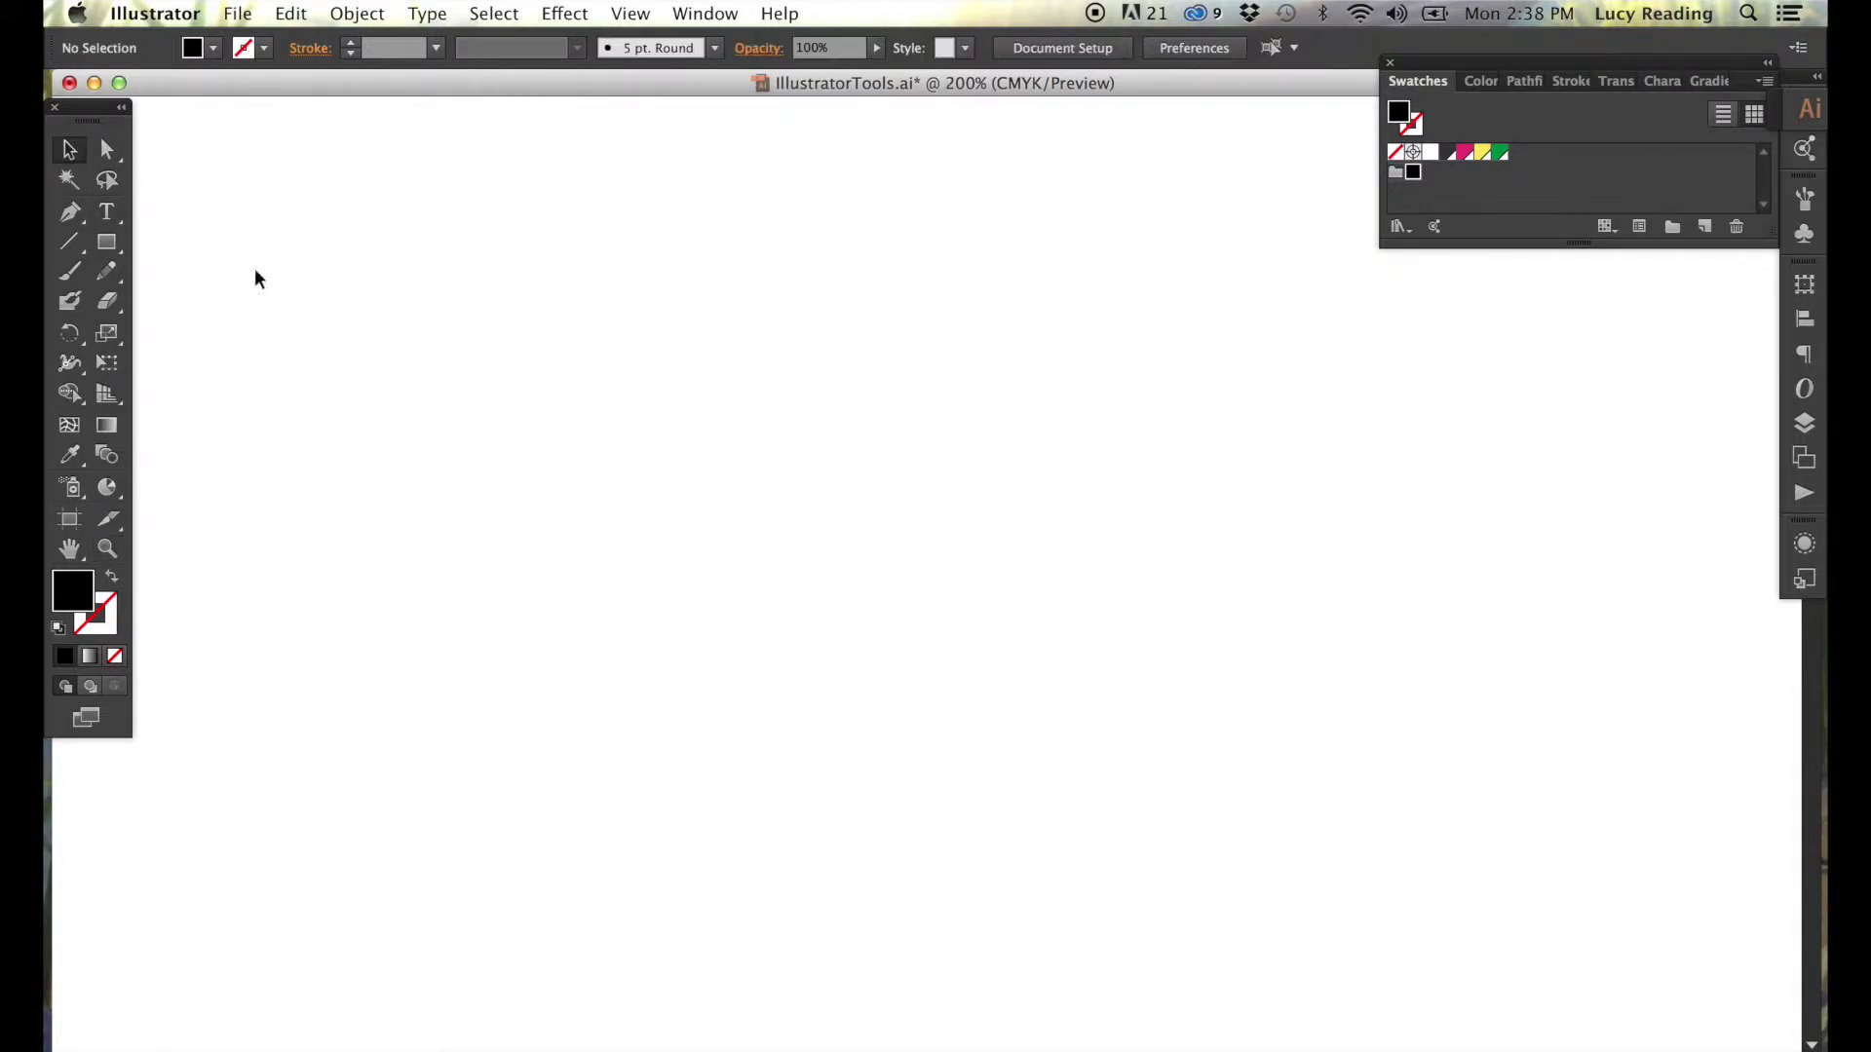
key(t)
key(super+v)
Scroll along the long pasted text line, then delete it.
key(Escape)
key(h)
scroll(882, 548, right, 3)
scroll(974, 548, right, 10)
scroll(1070, 548, right, 3)
scroll(974, 596, left, 15)
scroll(908, 570, left, 7)
scroll(906, 547, left, 3)
key(v)
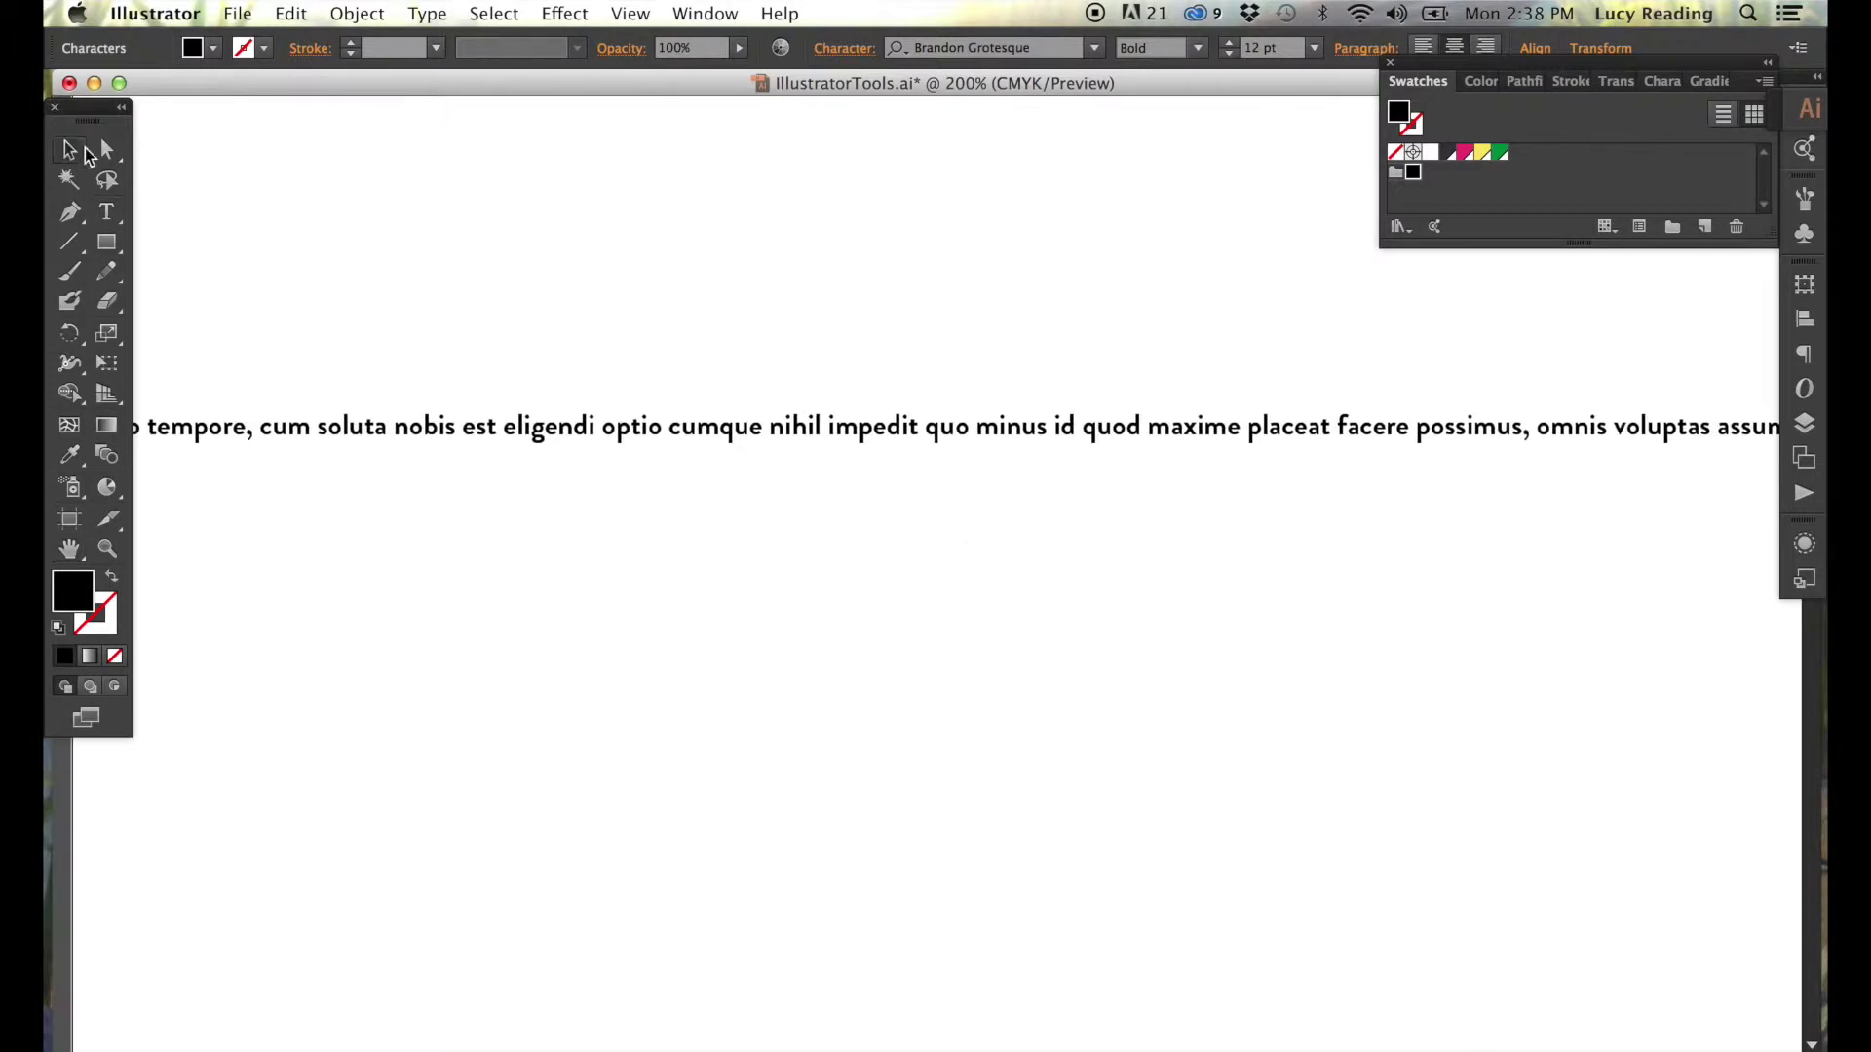
key(Delete)
Draw a rectangle and turn it into an area type frame holding the lorem ipsum text.
drag(108, 241, 194, 244)
mouse_move(215, 360)
mouse_down()
mouse_move(727, 560)
mouse_move(817, 565)
mouse_up()
drag(115, 222, 230, 238)
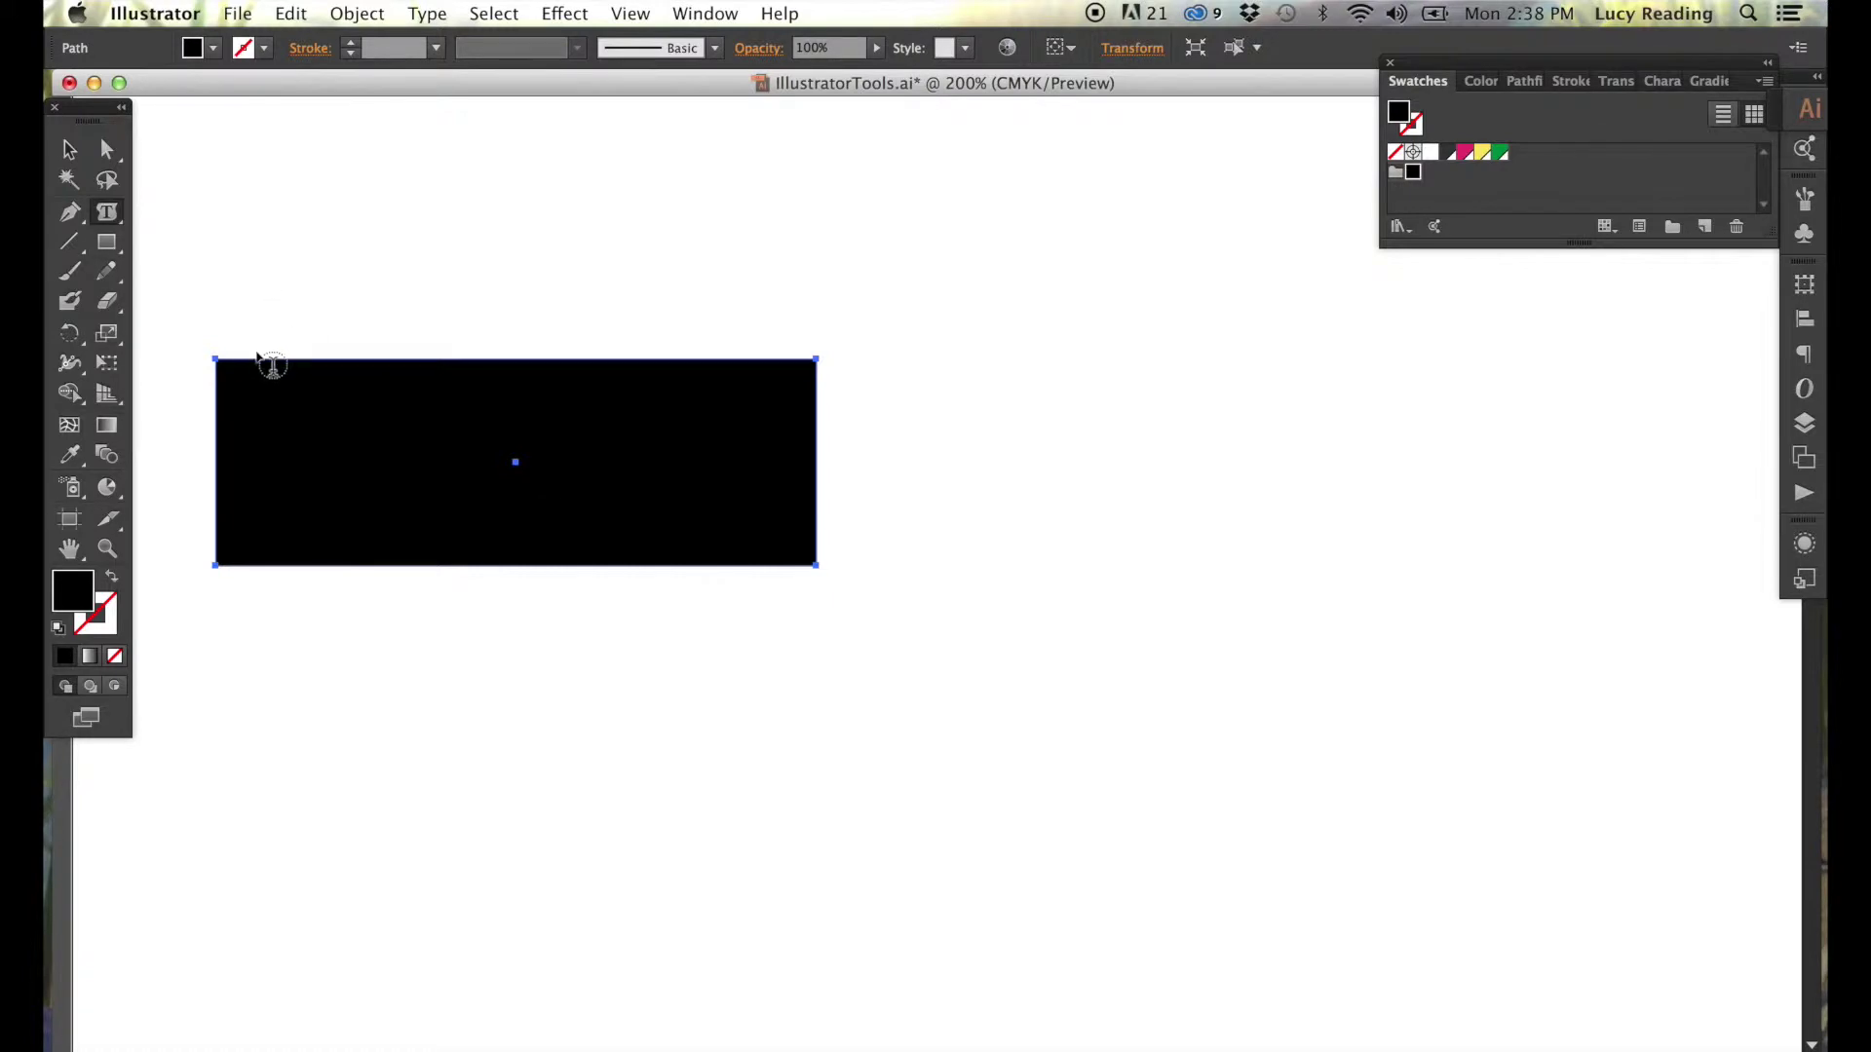
click(271, 373)
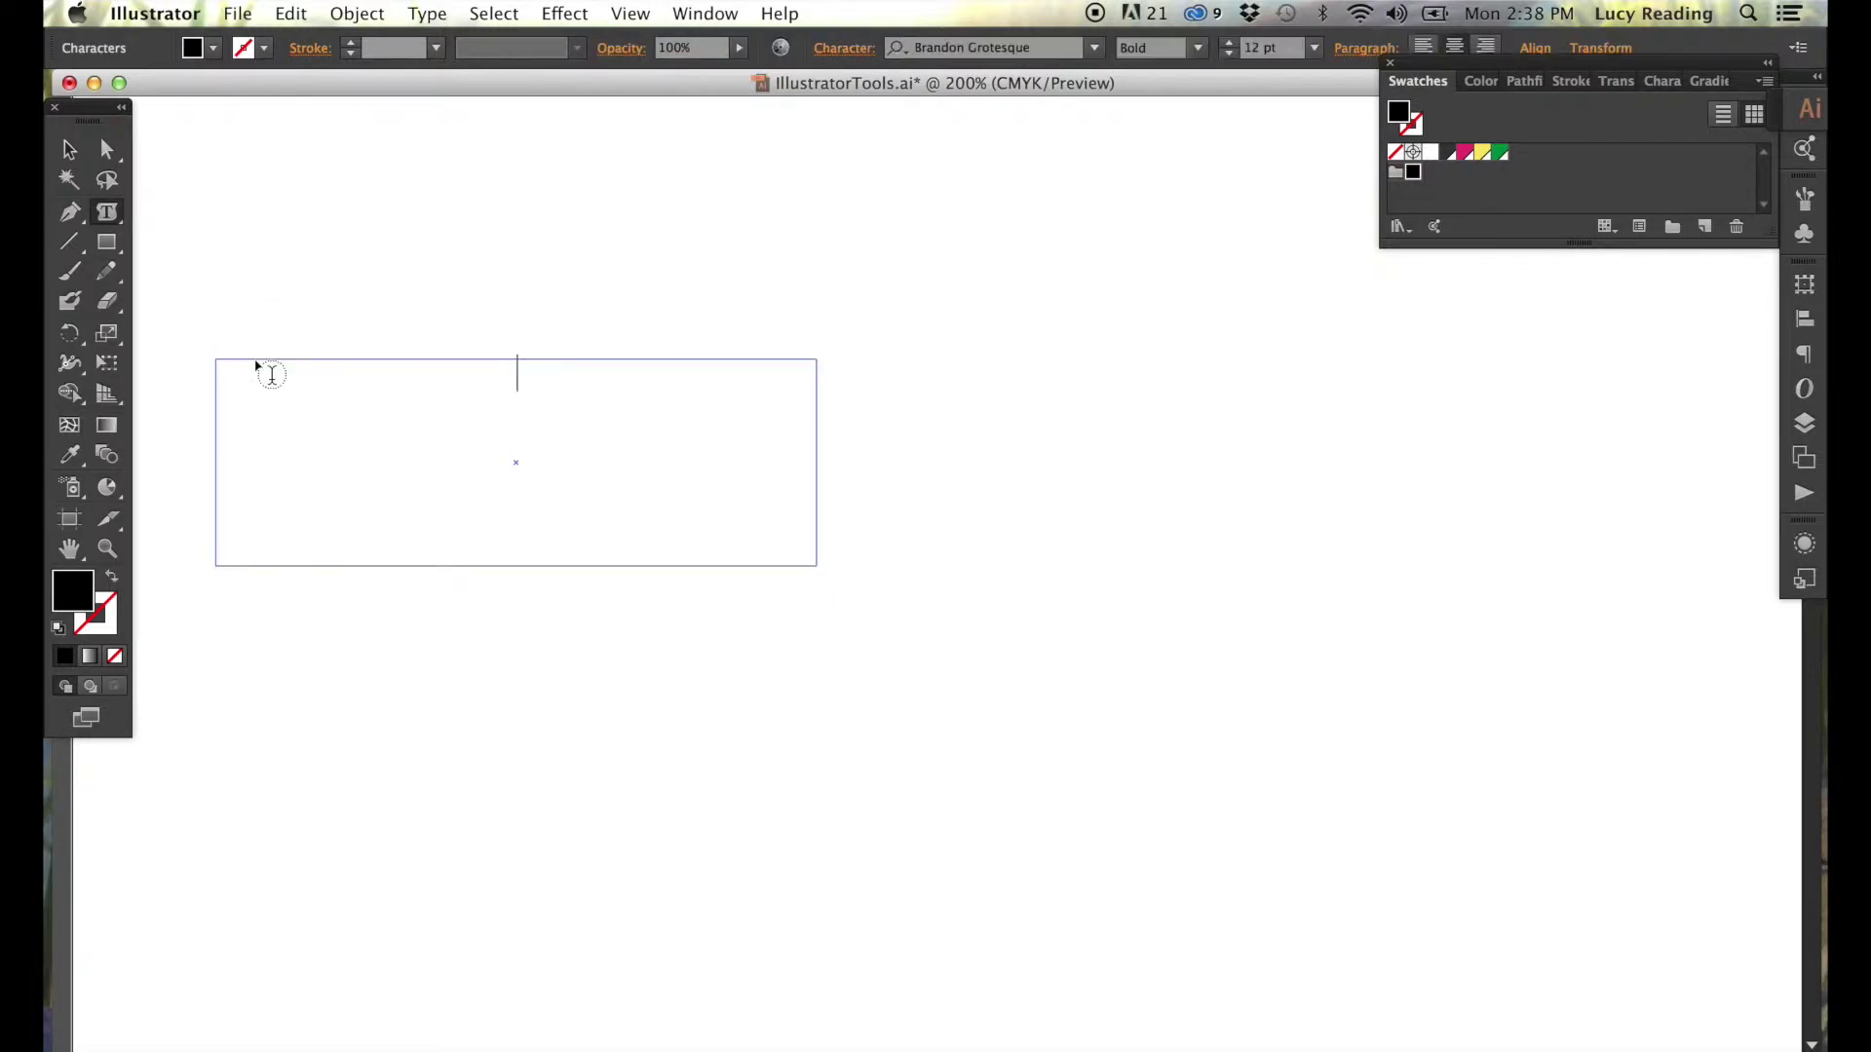
key(Escape)
Enlarge the text frame, then remove the threaded overflow frame.
drag(523, 573, 523, 759)
mouse_move(817, 561)
mouse_down()
mouse_move(896, 510)
mouse_move(822, 695)
mouse_up()
click(816, 722)
click(962, 593)
drag(1272, 604, 1272, 633)
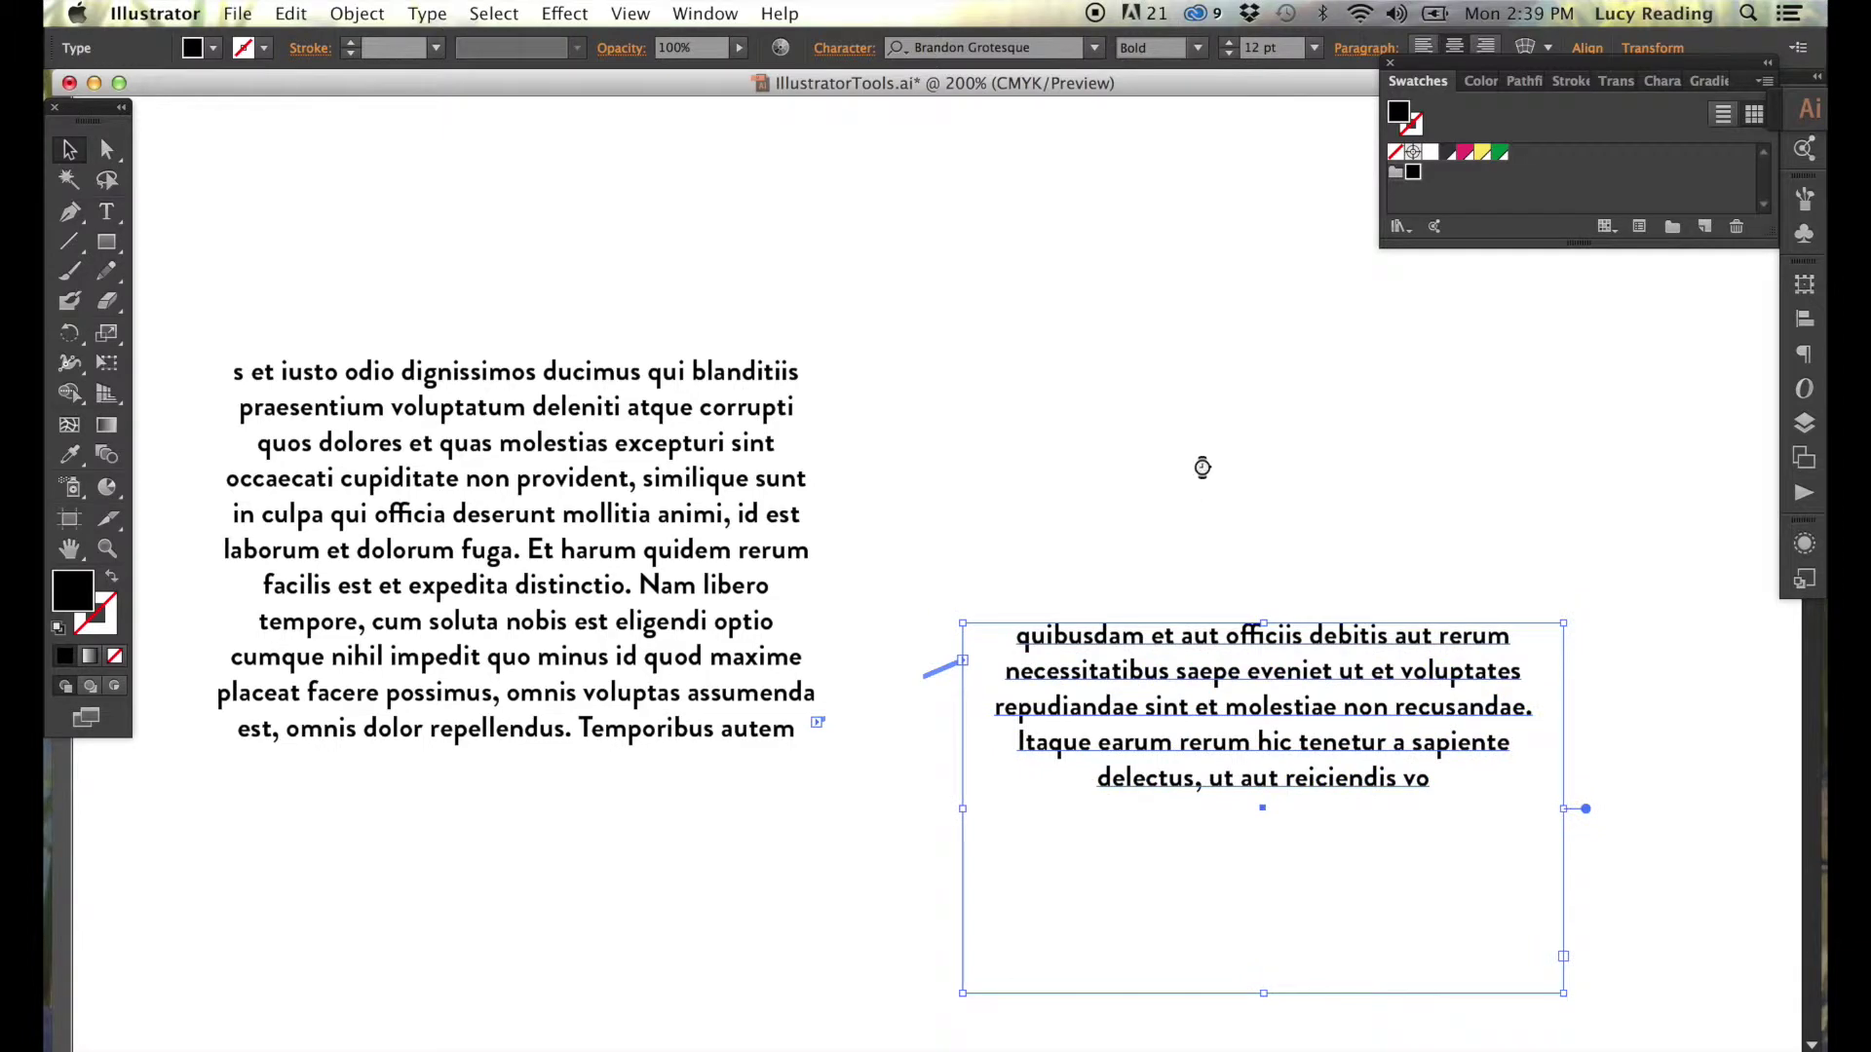
key(Delete)
click(646, 487)
drag(230, 371, 978, 804)
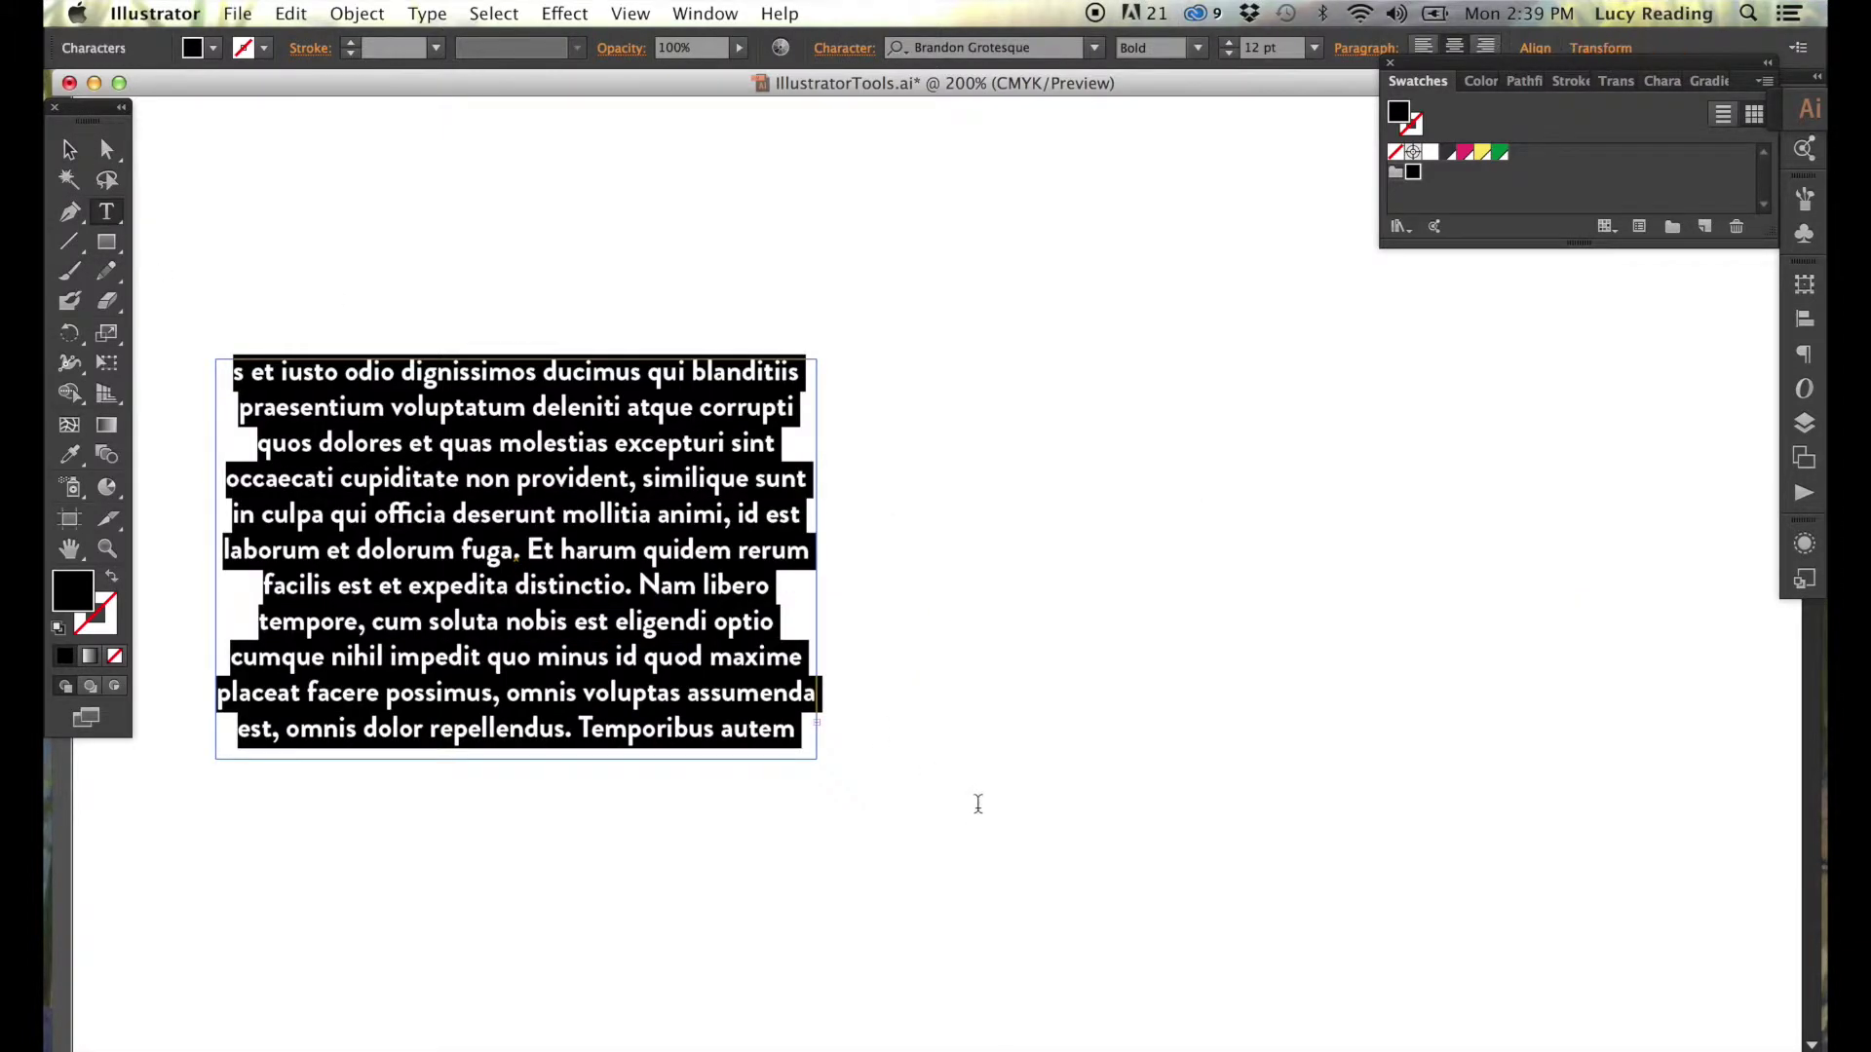
Replace the frame text with the tip 'DUPLICATE OBJECT – select object shift+option whilst dragging'.
key(BackSpace)
key(super+a)
key(BackSpace)
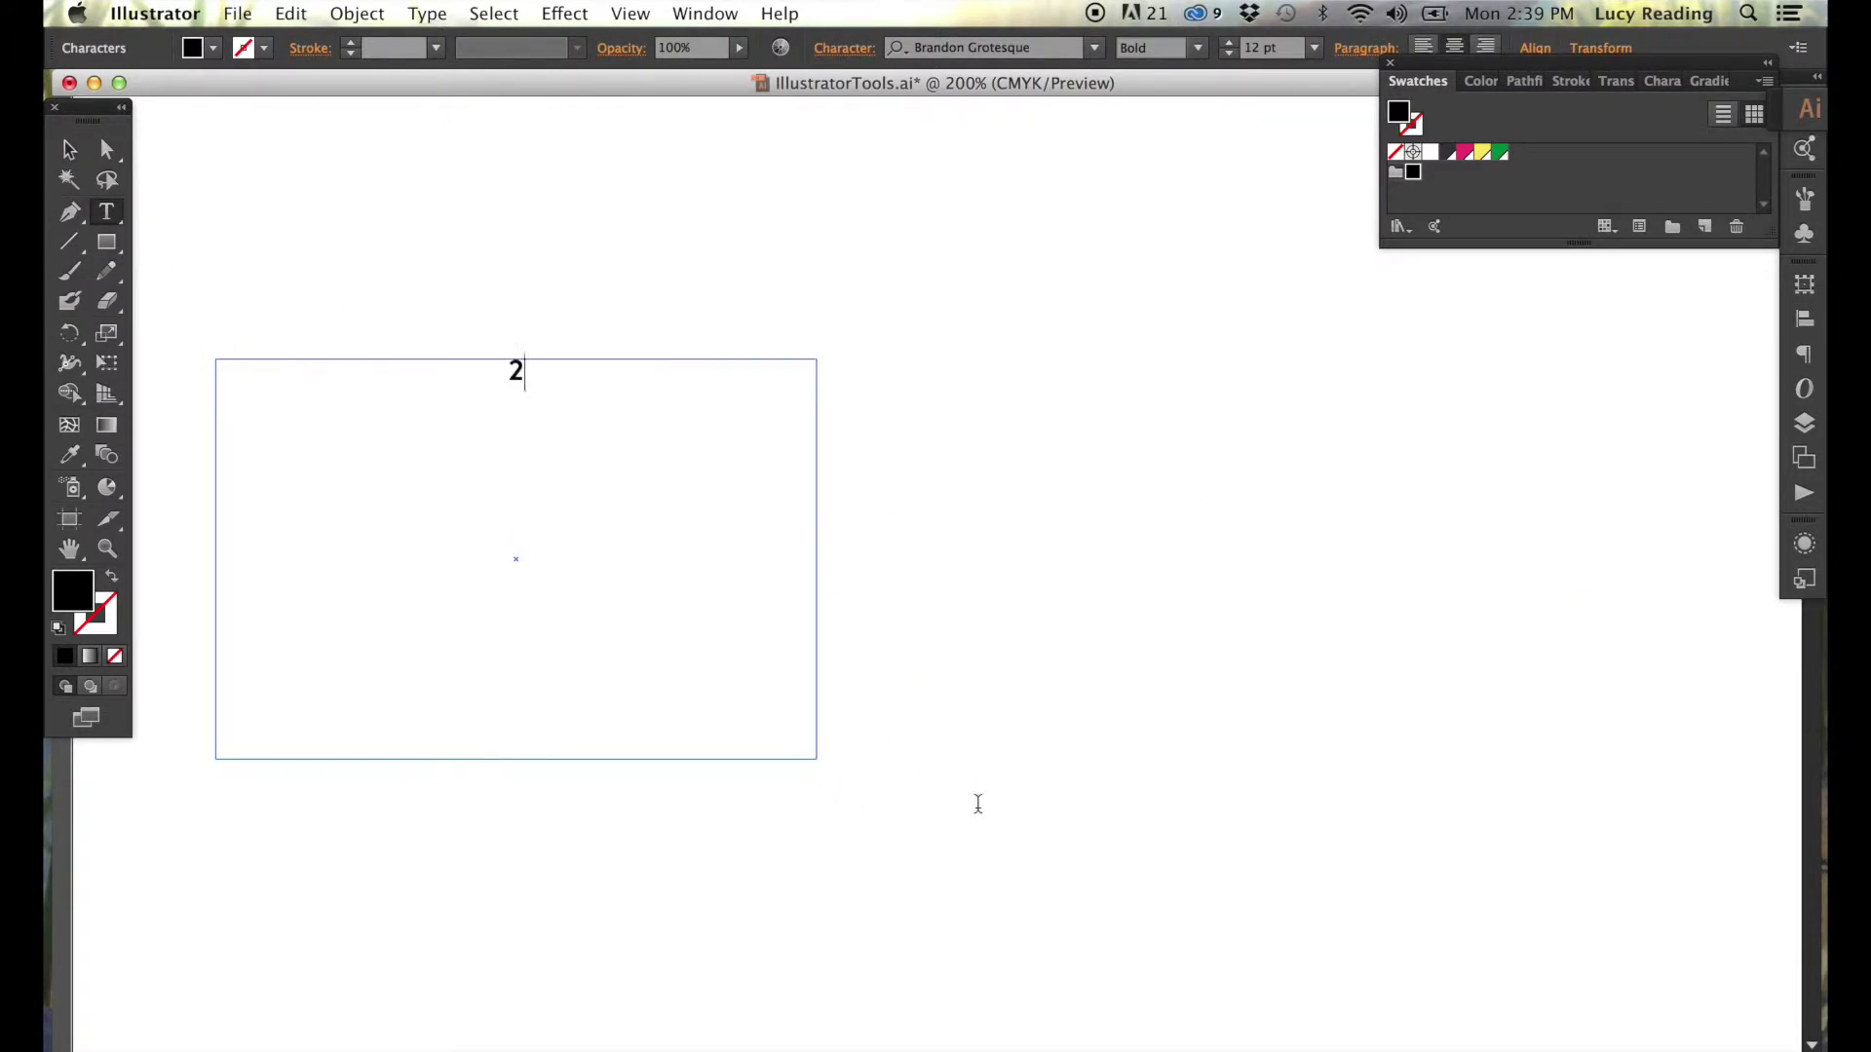
text(PLICATE OBJECT select ob)
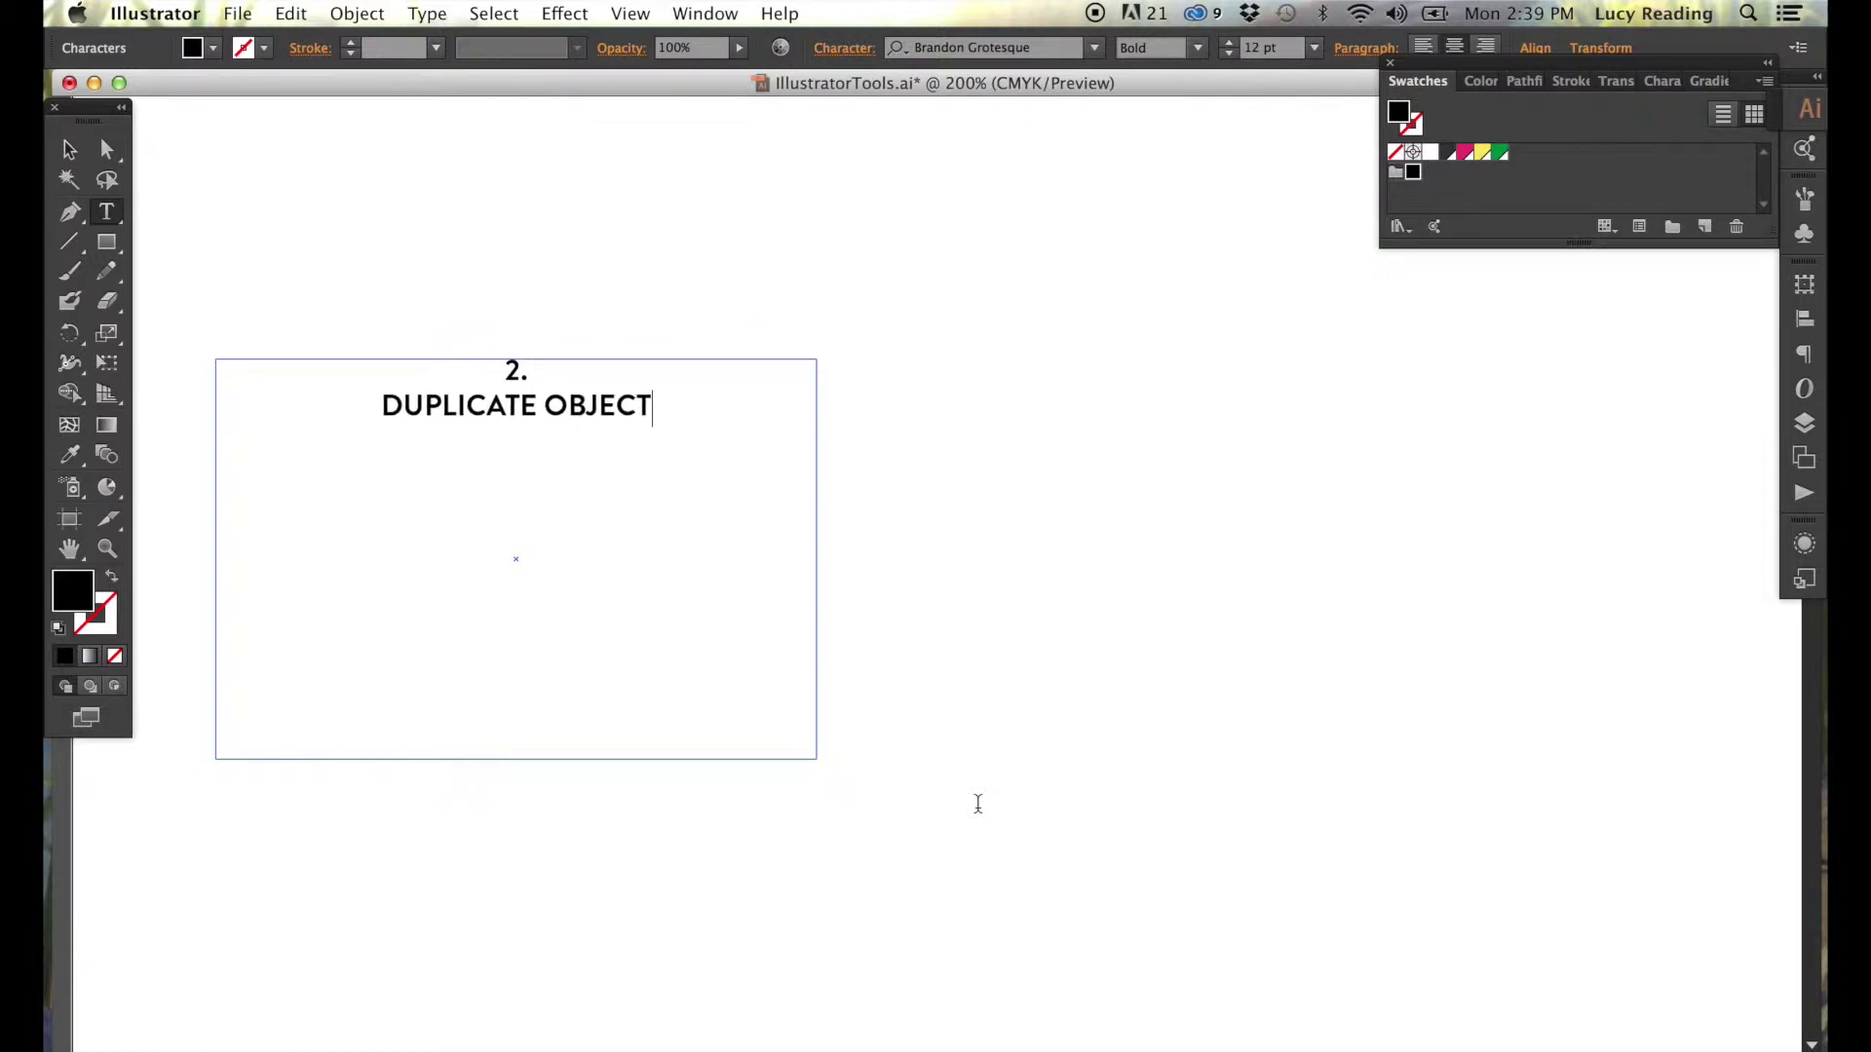
text(ject shif)
text(t+option whilst dragging)
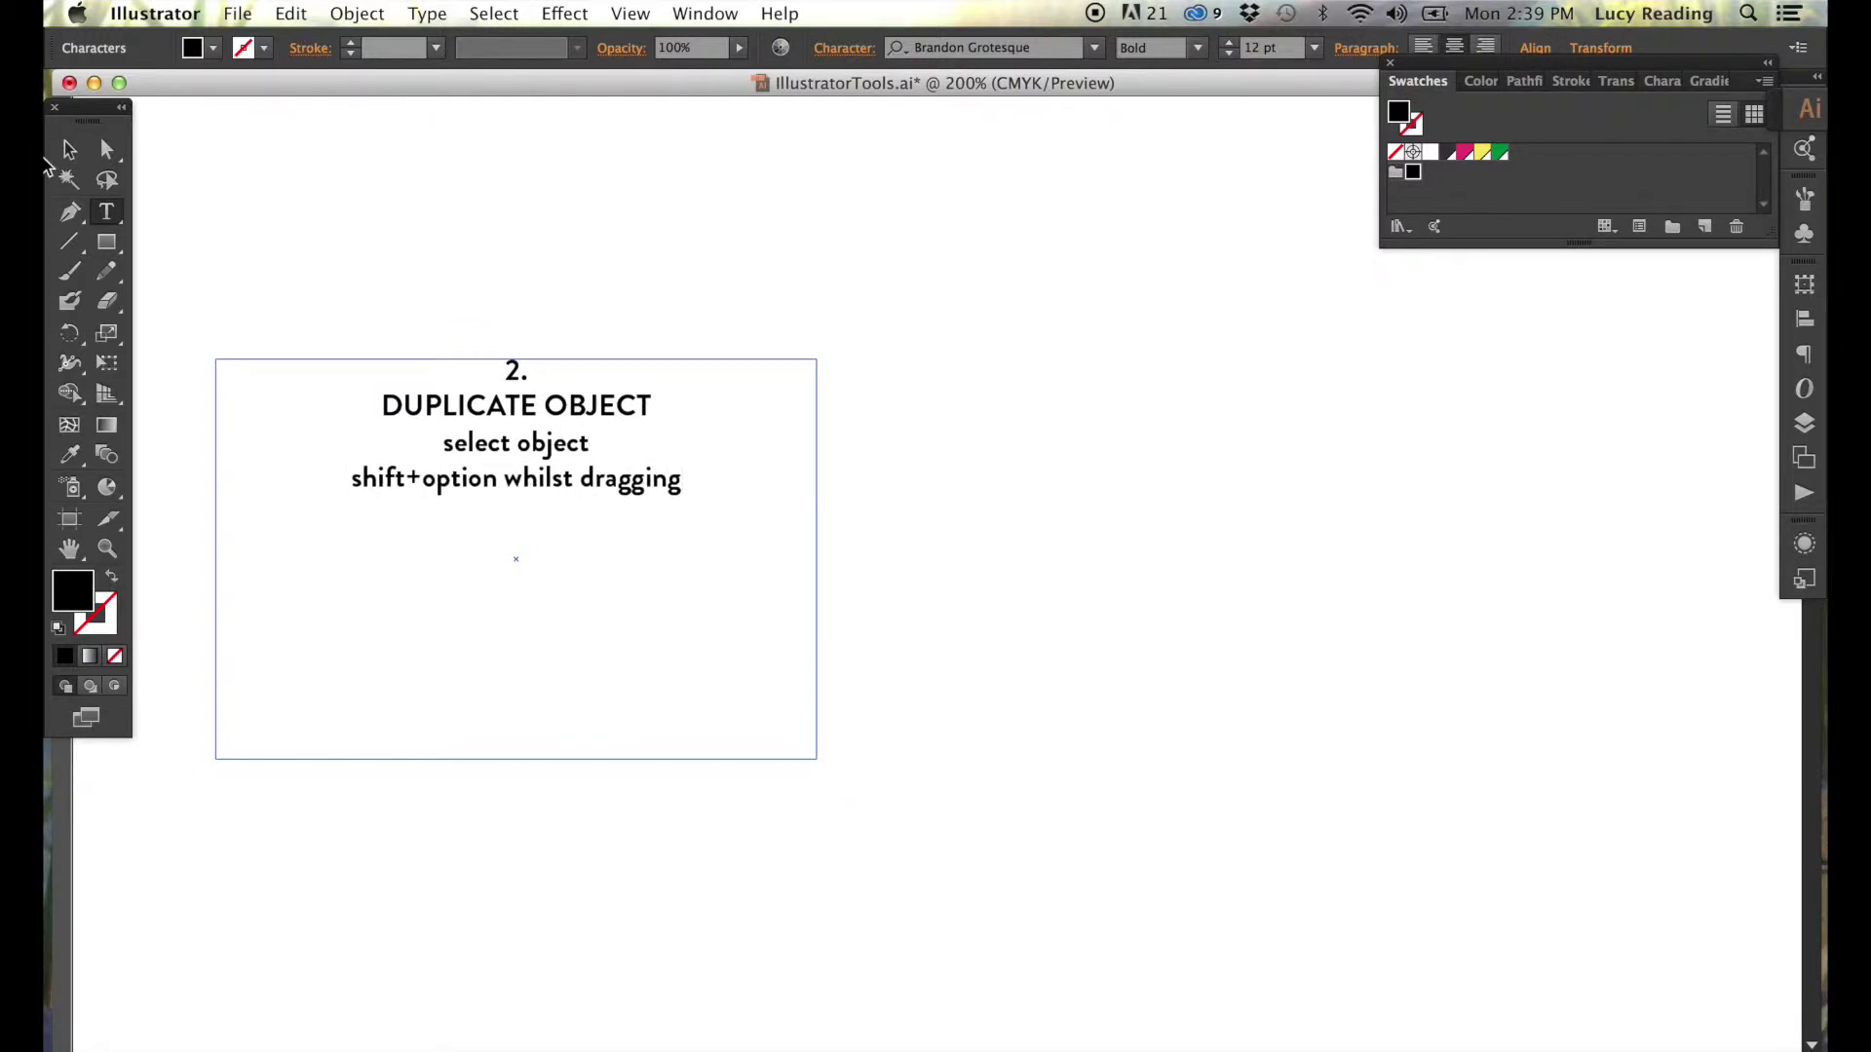
click(69, 149)
click(139, 413)
click(106, 548)
mouse_move(275, 323)
mouse_down()
mouse_move(638, 550)
mouse_move(789, 608)
mouse_up()
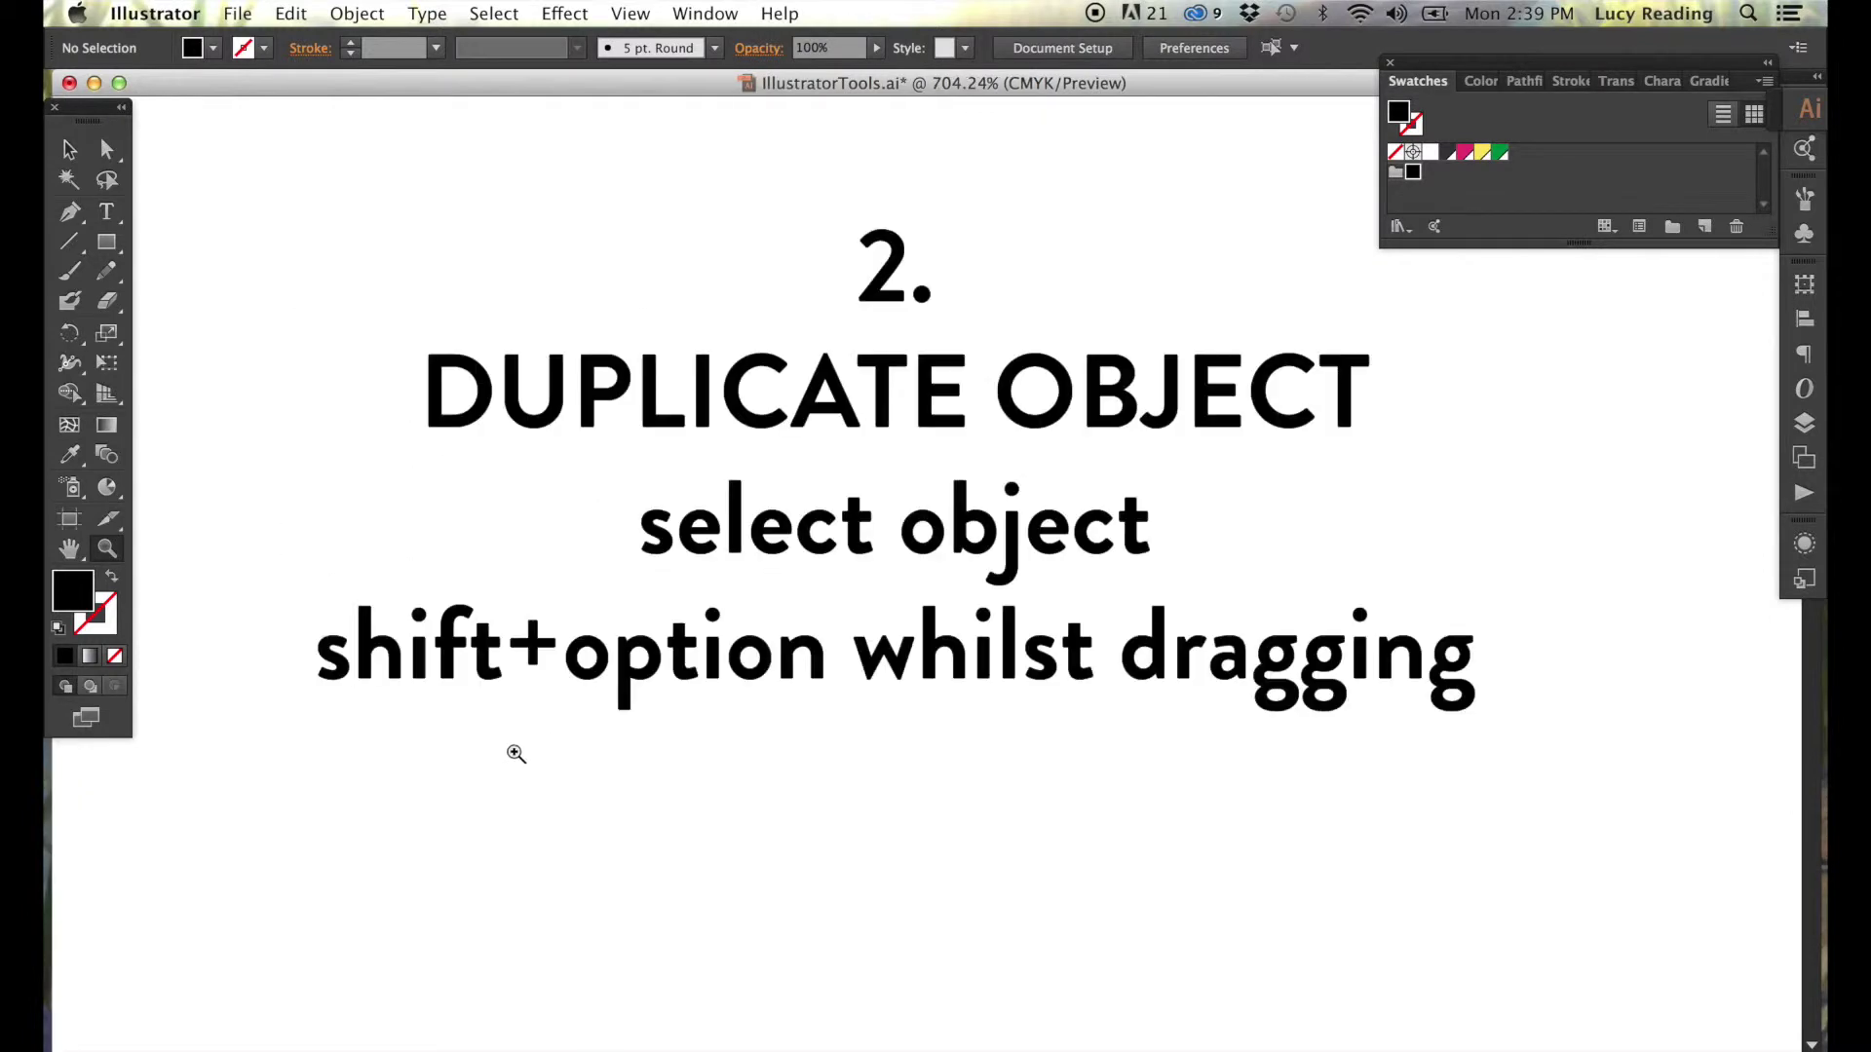
alt+click(777, 670)
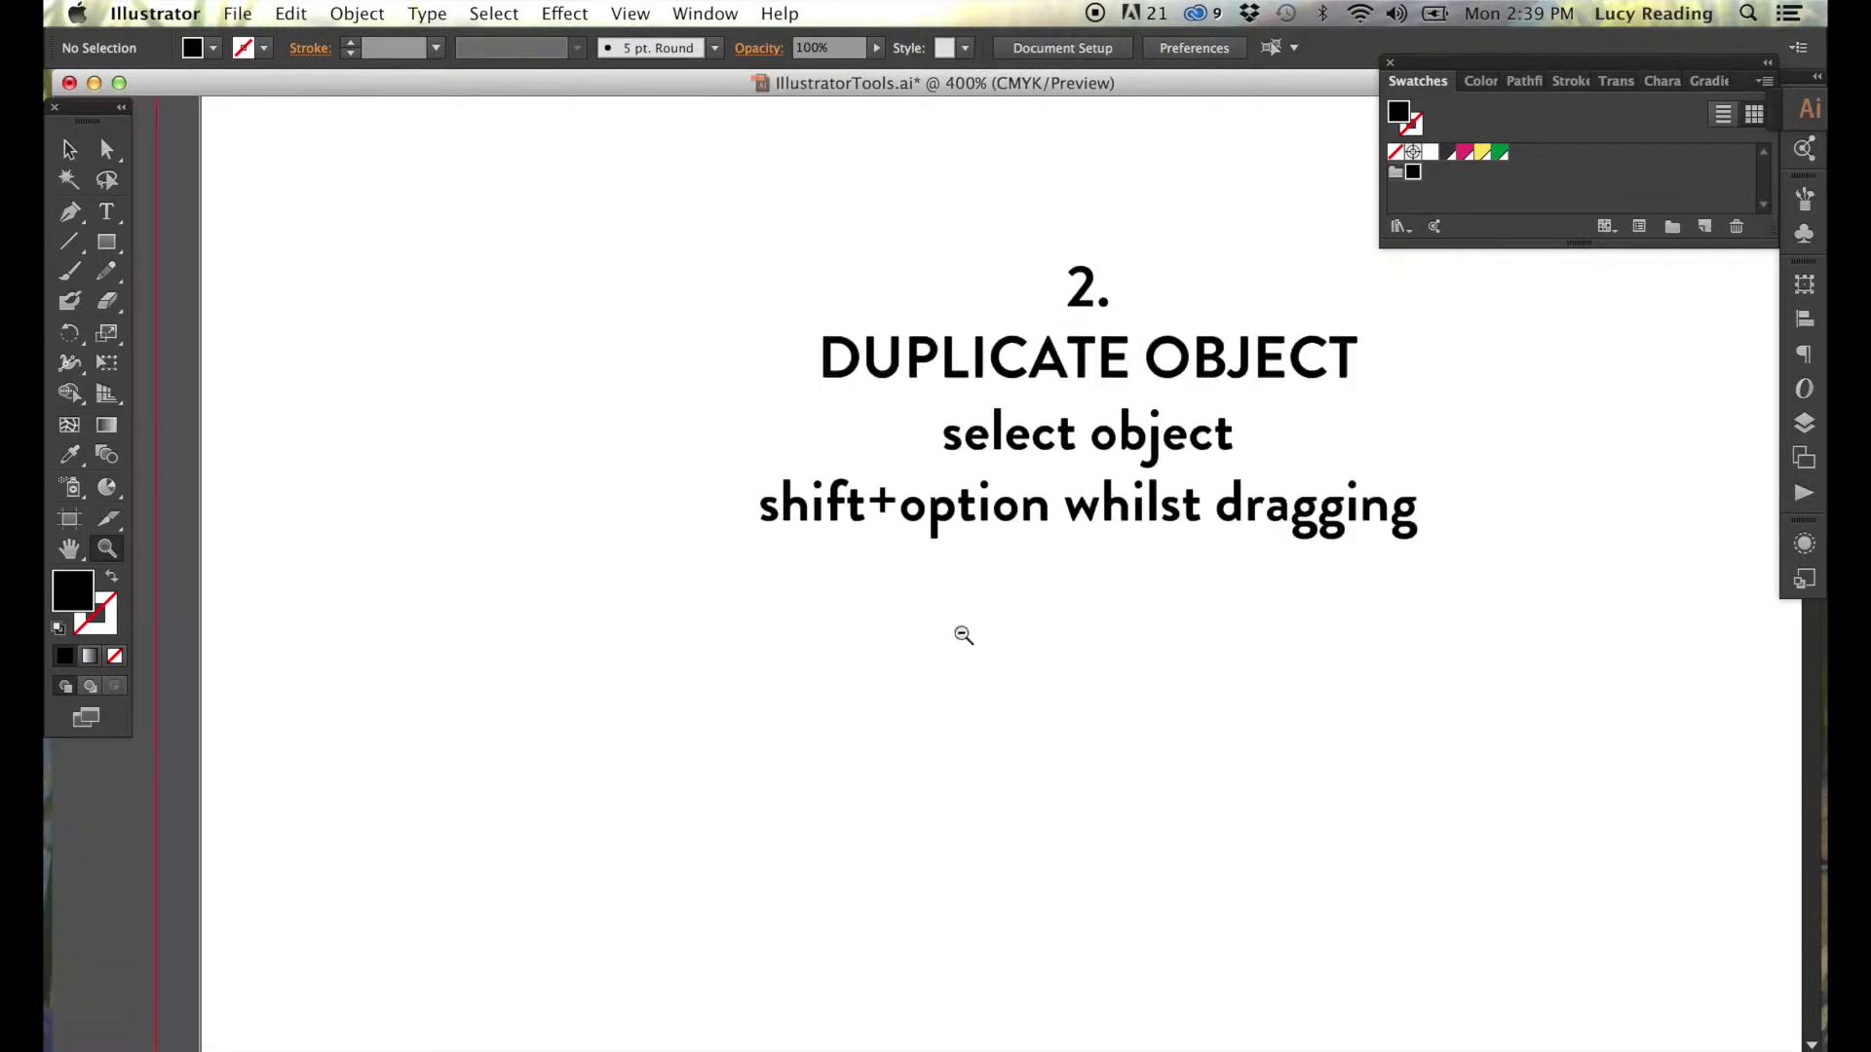
Draw a black straight line above the text and duplicate it below.
click(68, 211)
click(1047, 327)
click(471, 328)
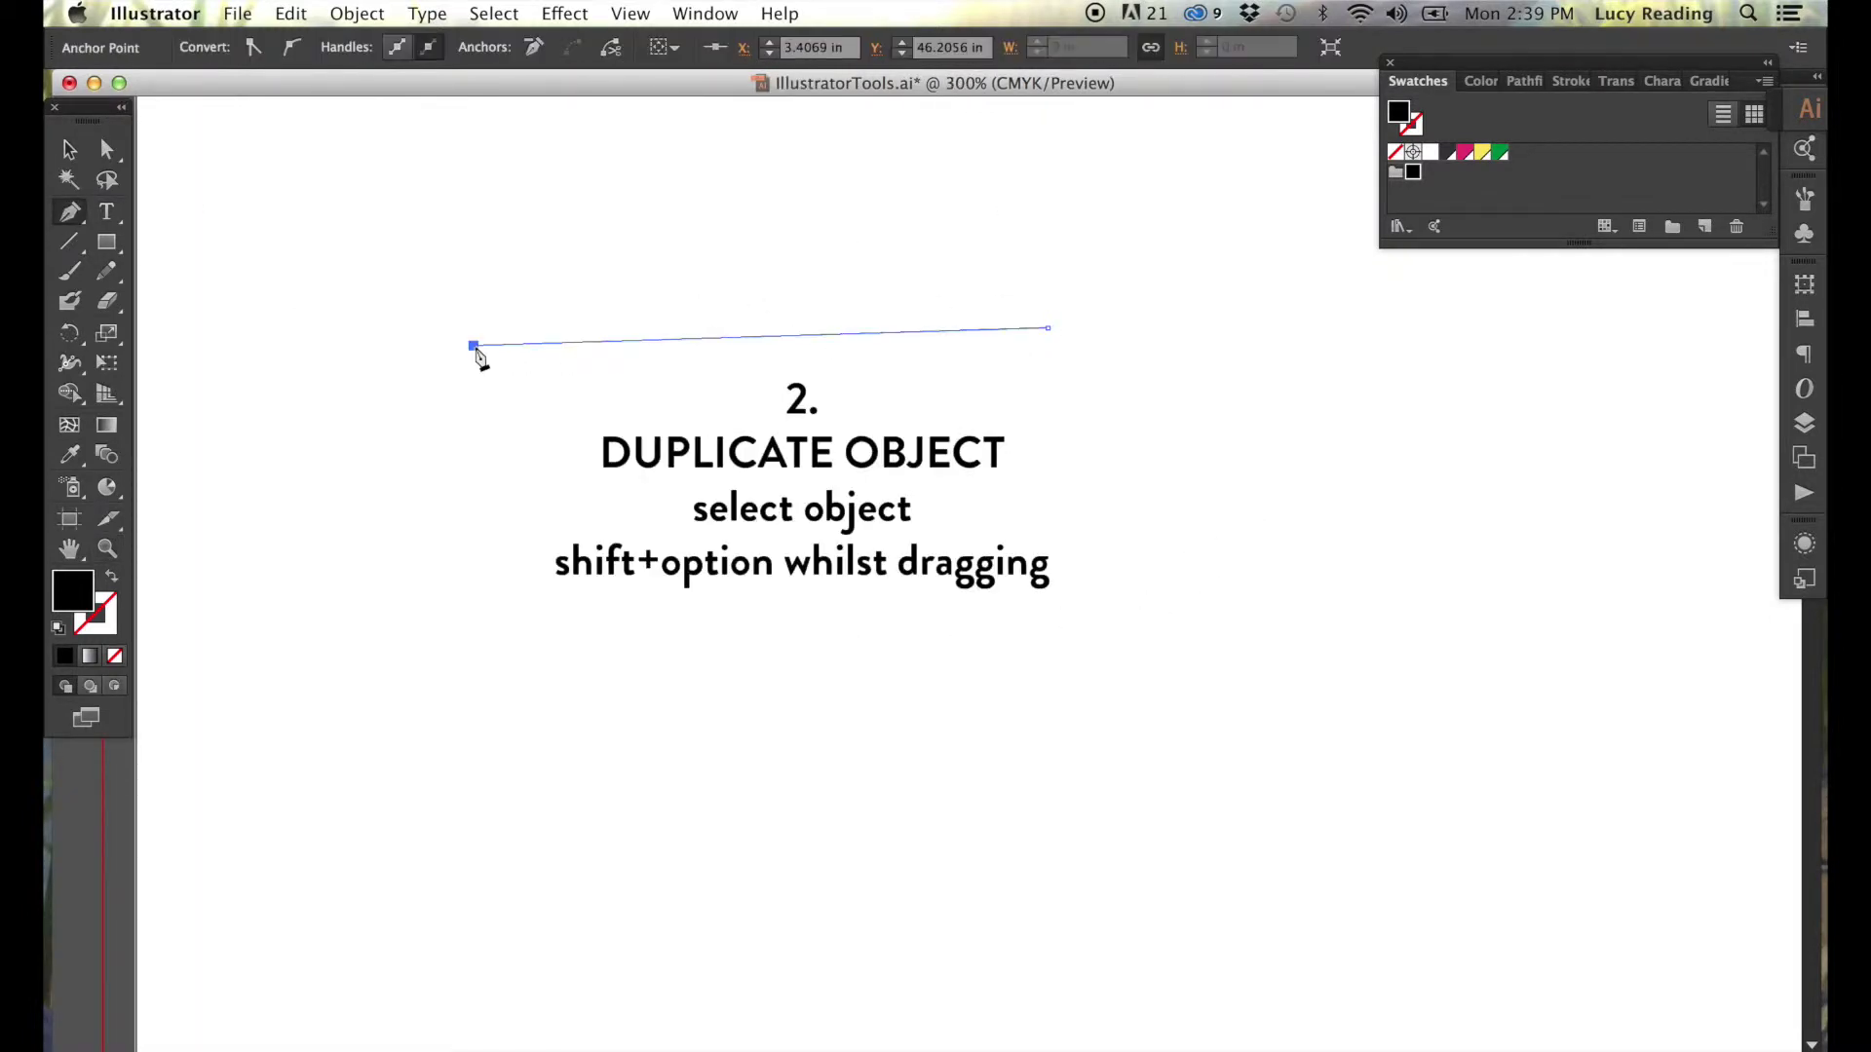
click(113, 577)
key(v)
click(248, 692)
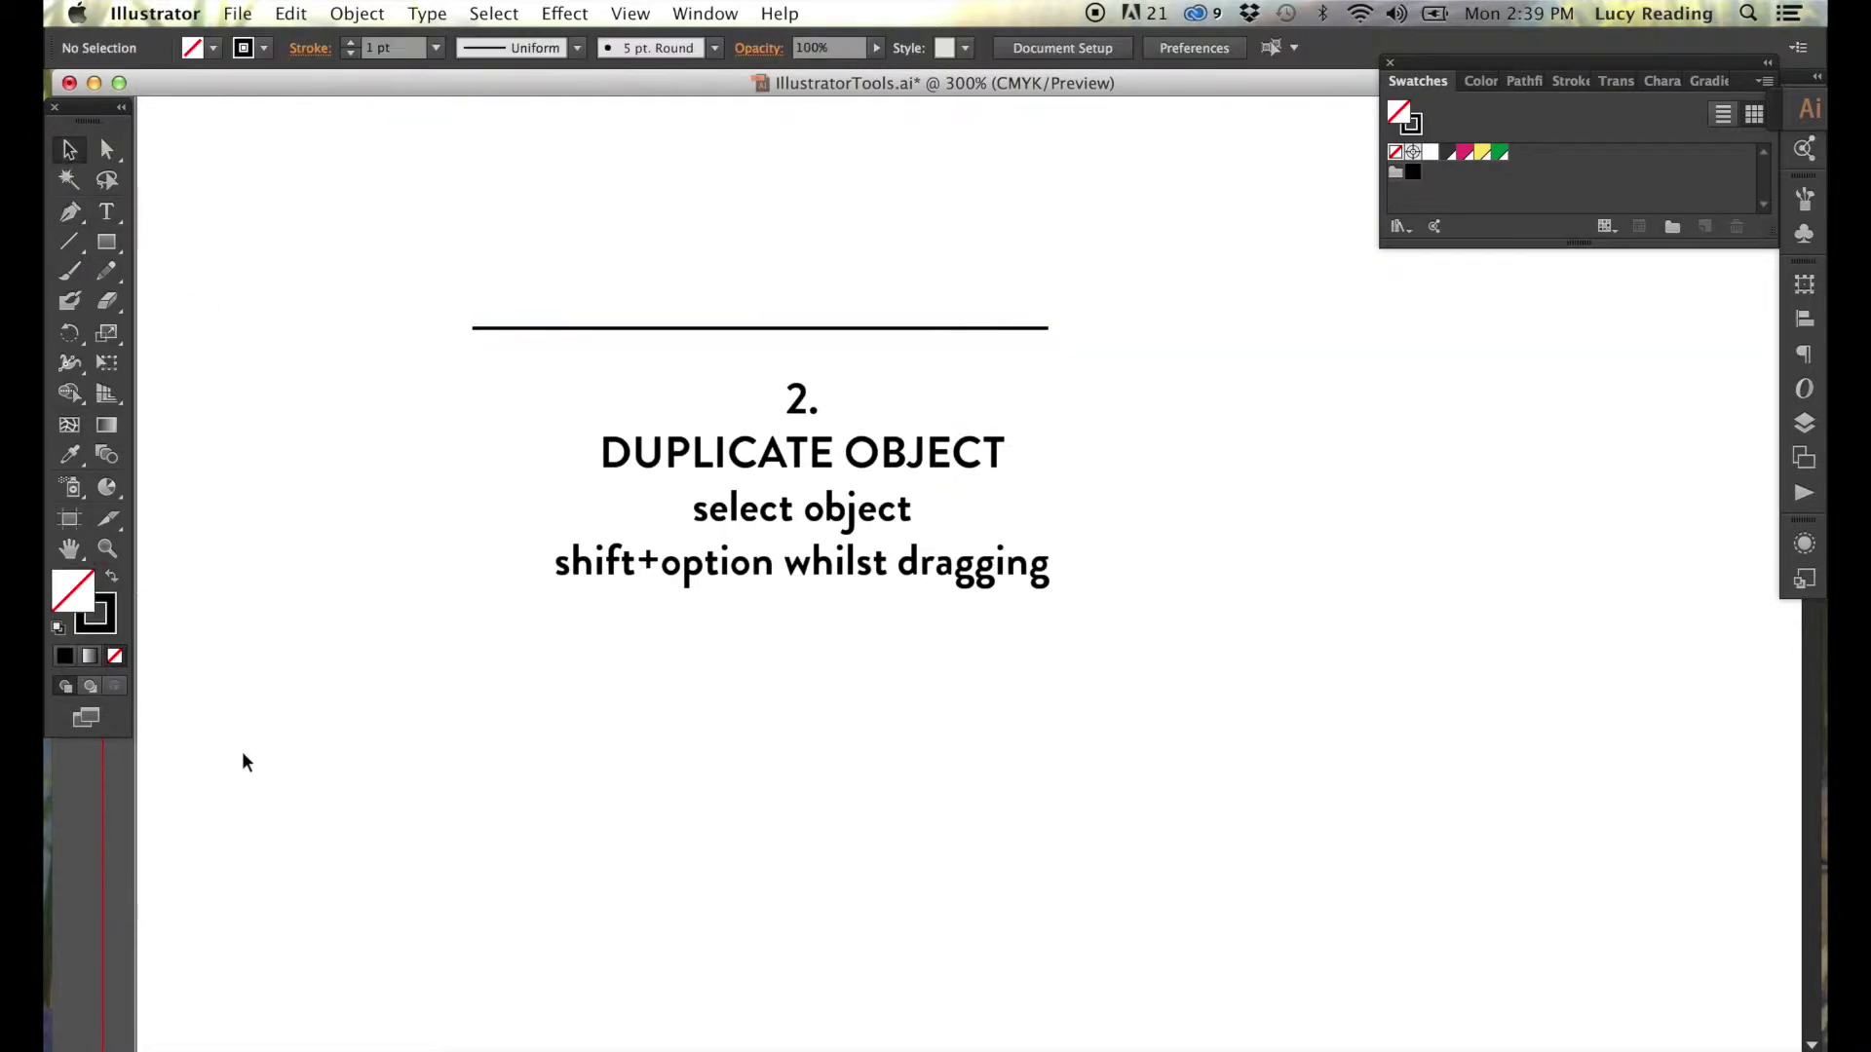
drag(510, 465, 524, 662)
click(600, 844)
Narrow the text frame, then duplicate the ruled card to the right.
drag(378, 276, 1136, 756)
mouse_move(1189, 838)
mouse_down()
mouse_move(1253, 999)
mouse_move(1138, 644)
mouse_up()
drag(352, 515, 507, 514)
click(251, 523)
drag(370, 283, 710, 740)
drag(595, 539, 1361, 535)
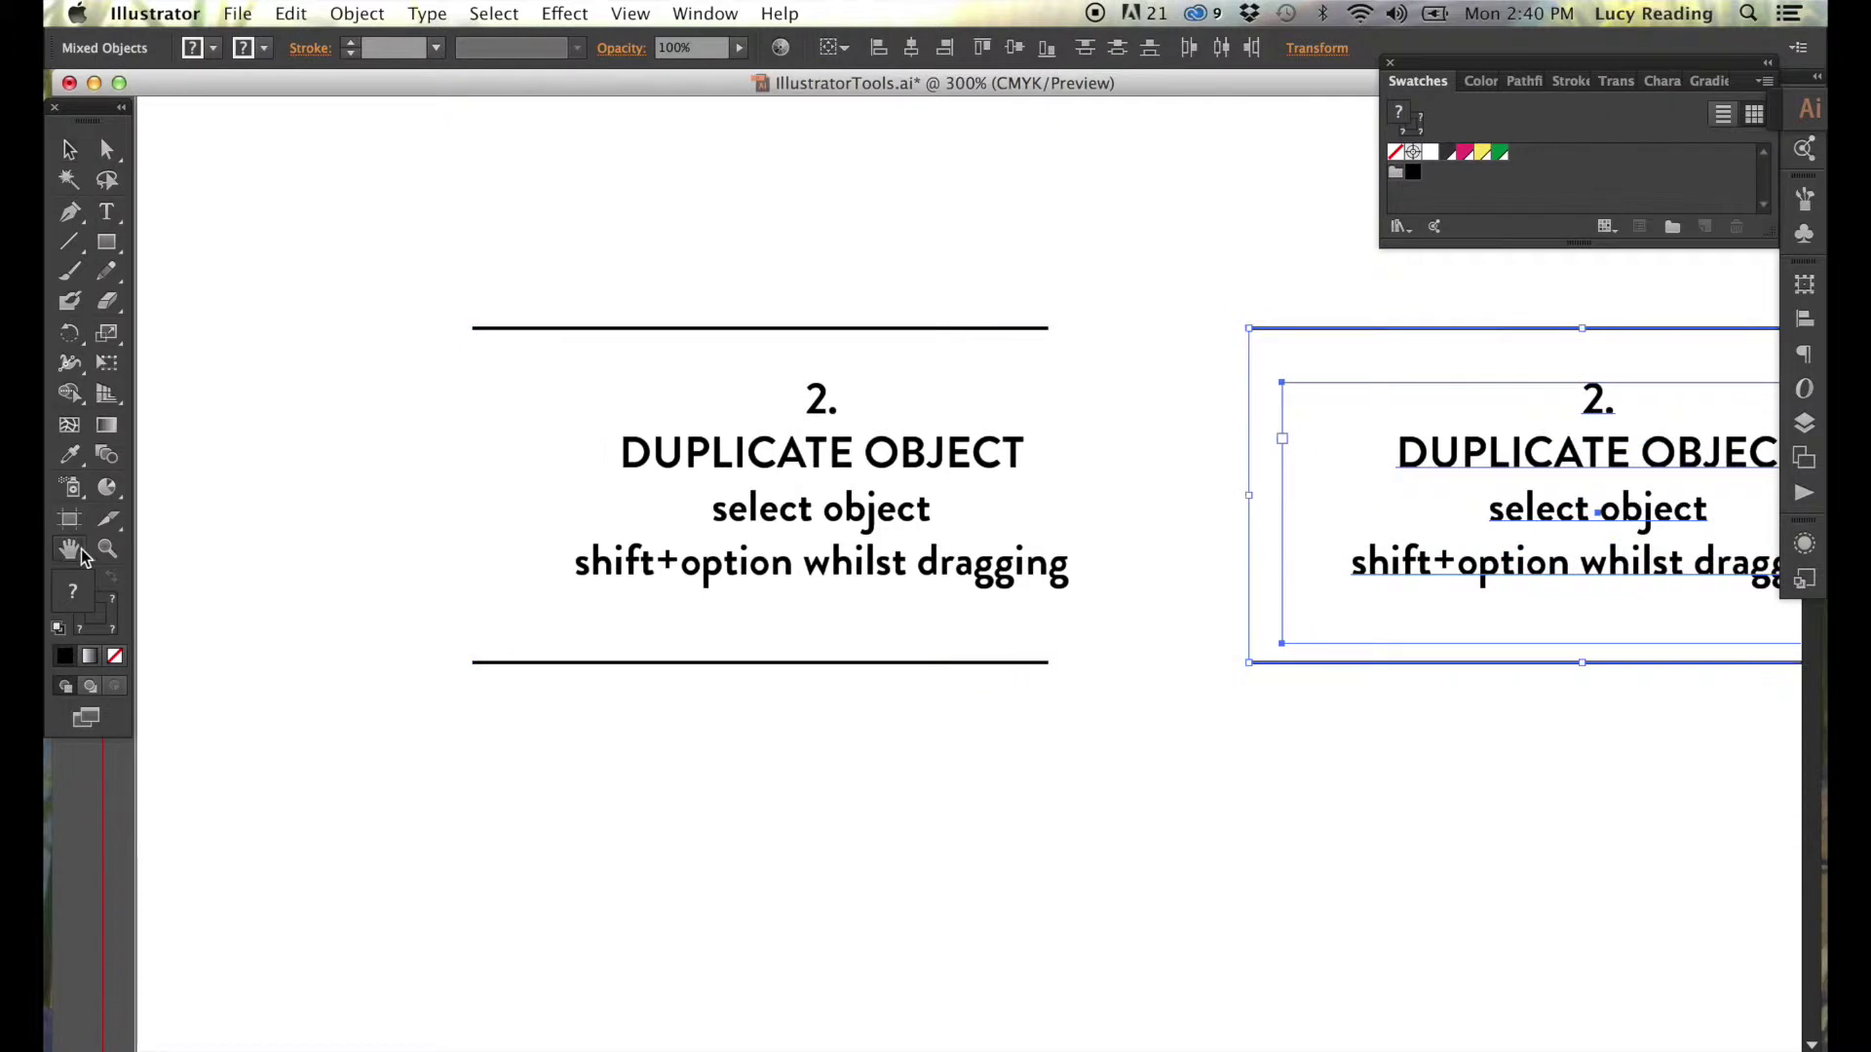
drag(999, 380, 238, 380)
Retitle the copied card '3. ALIGN OBJECTS'.
click(106, 212)
double_click(801, 397)
text(3.)
drag(612, 453, 1145, 565)
text(ALIGN OBJECTS)
key(Escape)
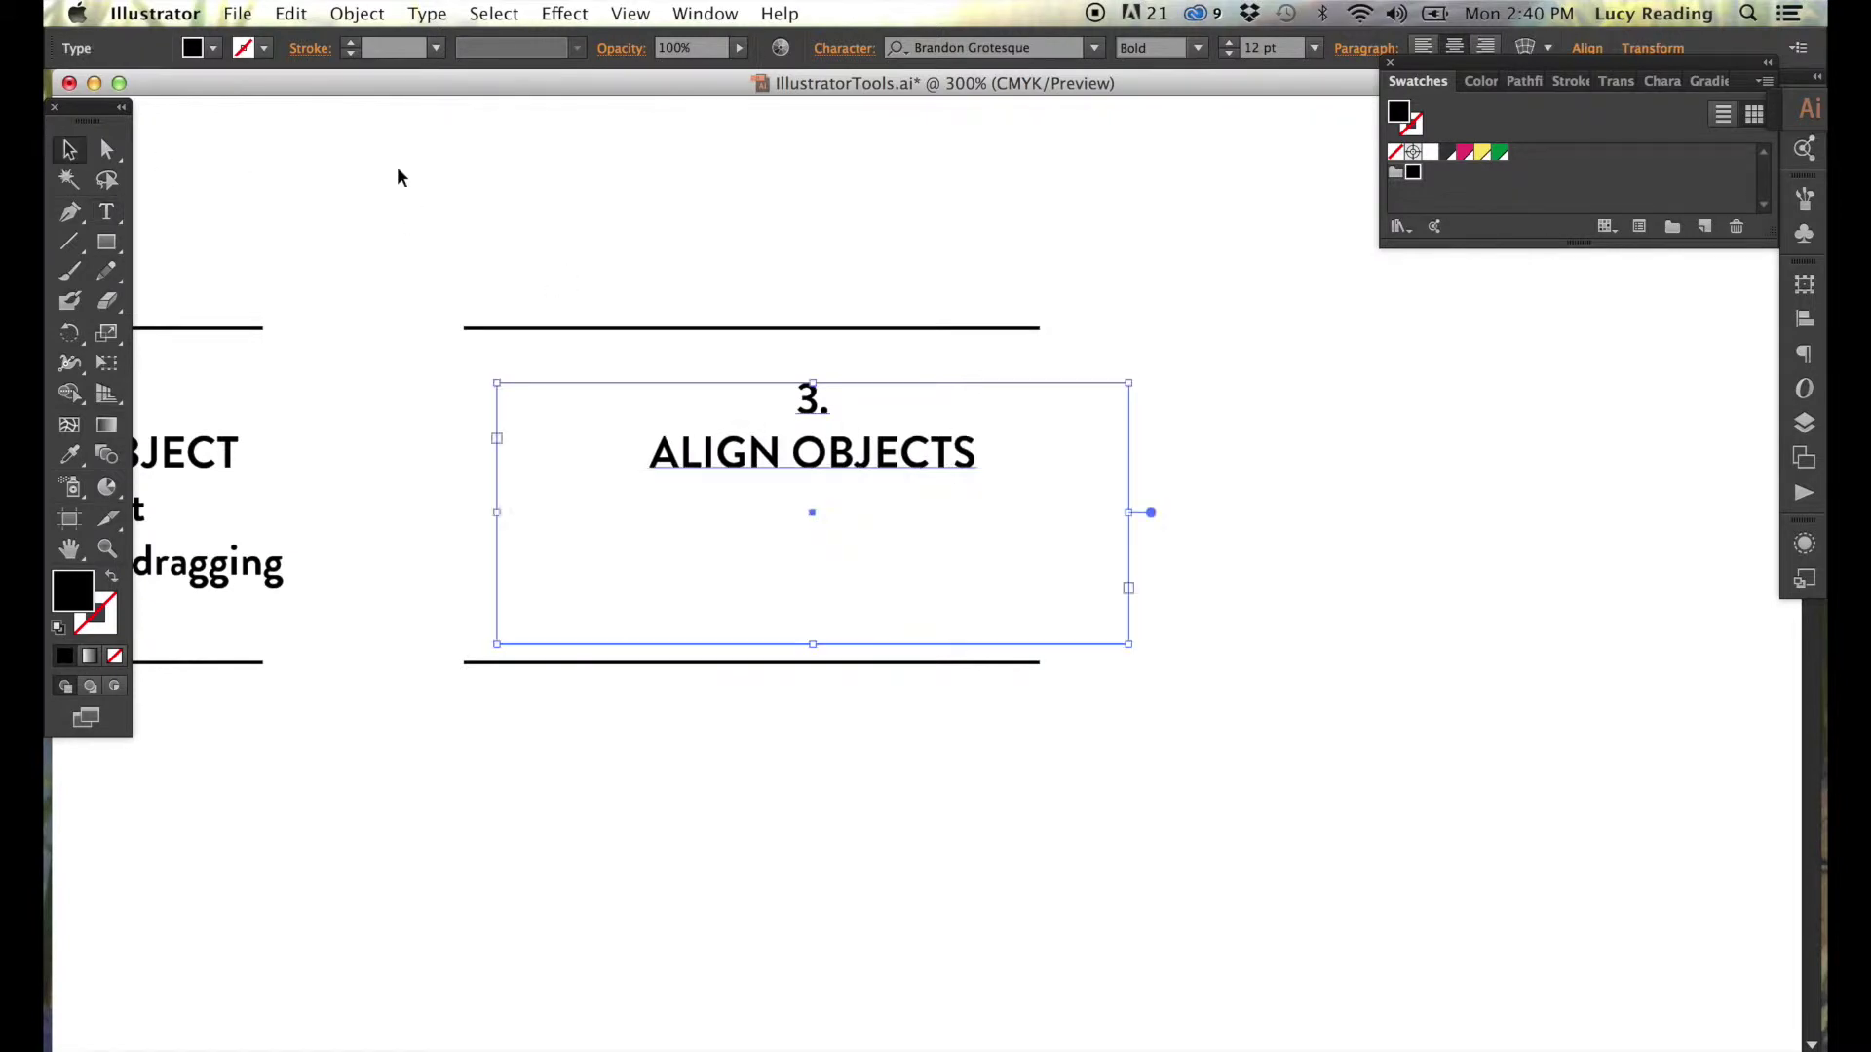
Centre the ALIGN OBJECTS text horizontally between its two rules.
click(397, 176)
key(z)
drag(432, 292, 1056, 697)
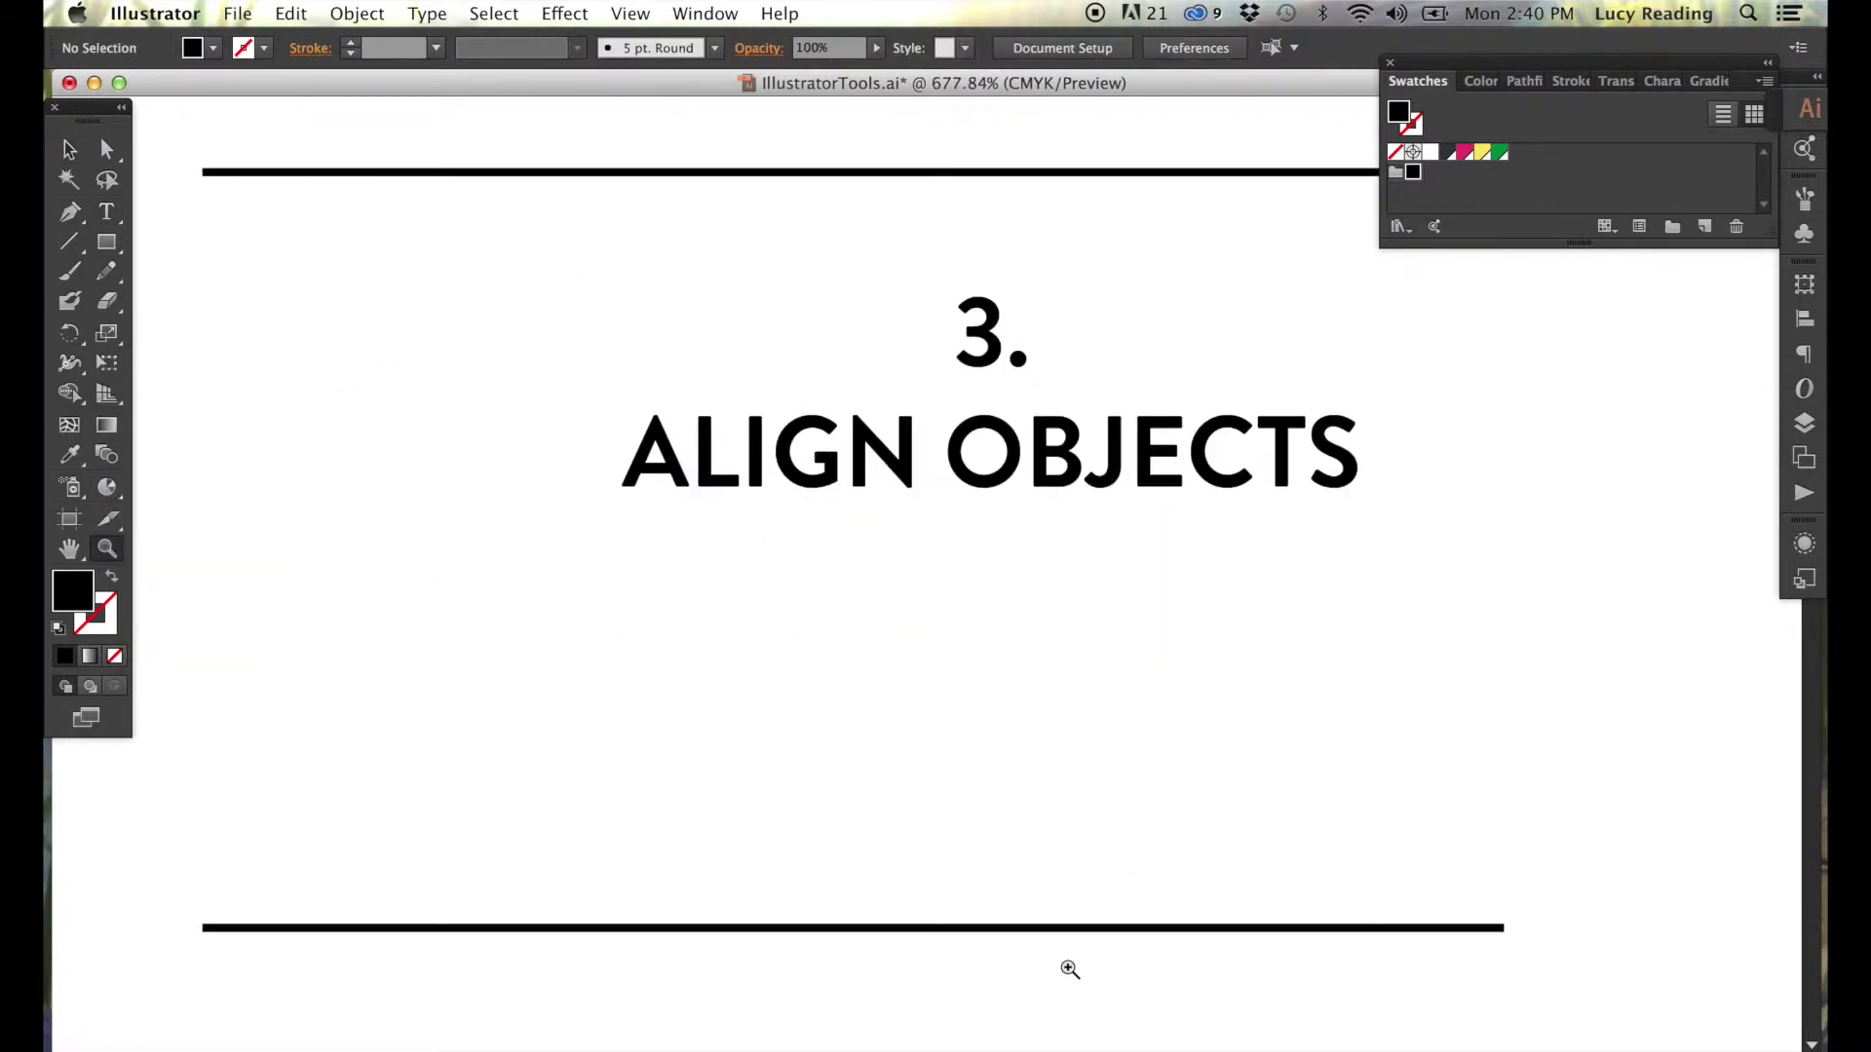
alt+click(1001, 683)
alt+click(900, 653)
alt+click(965, 517)
click(69, 149)
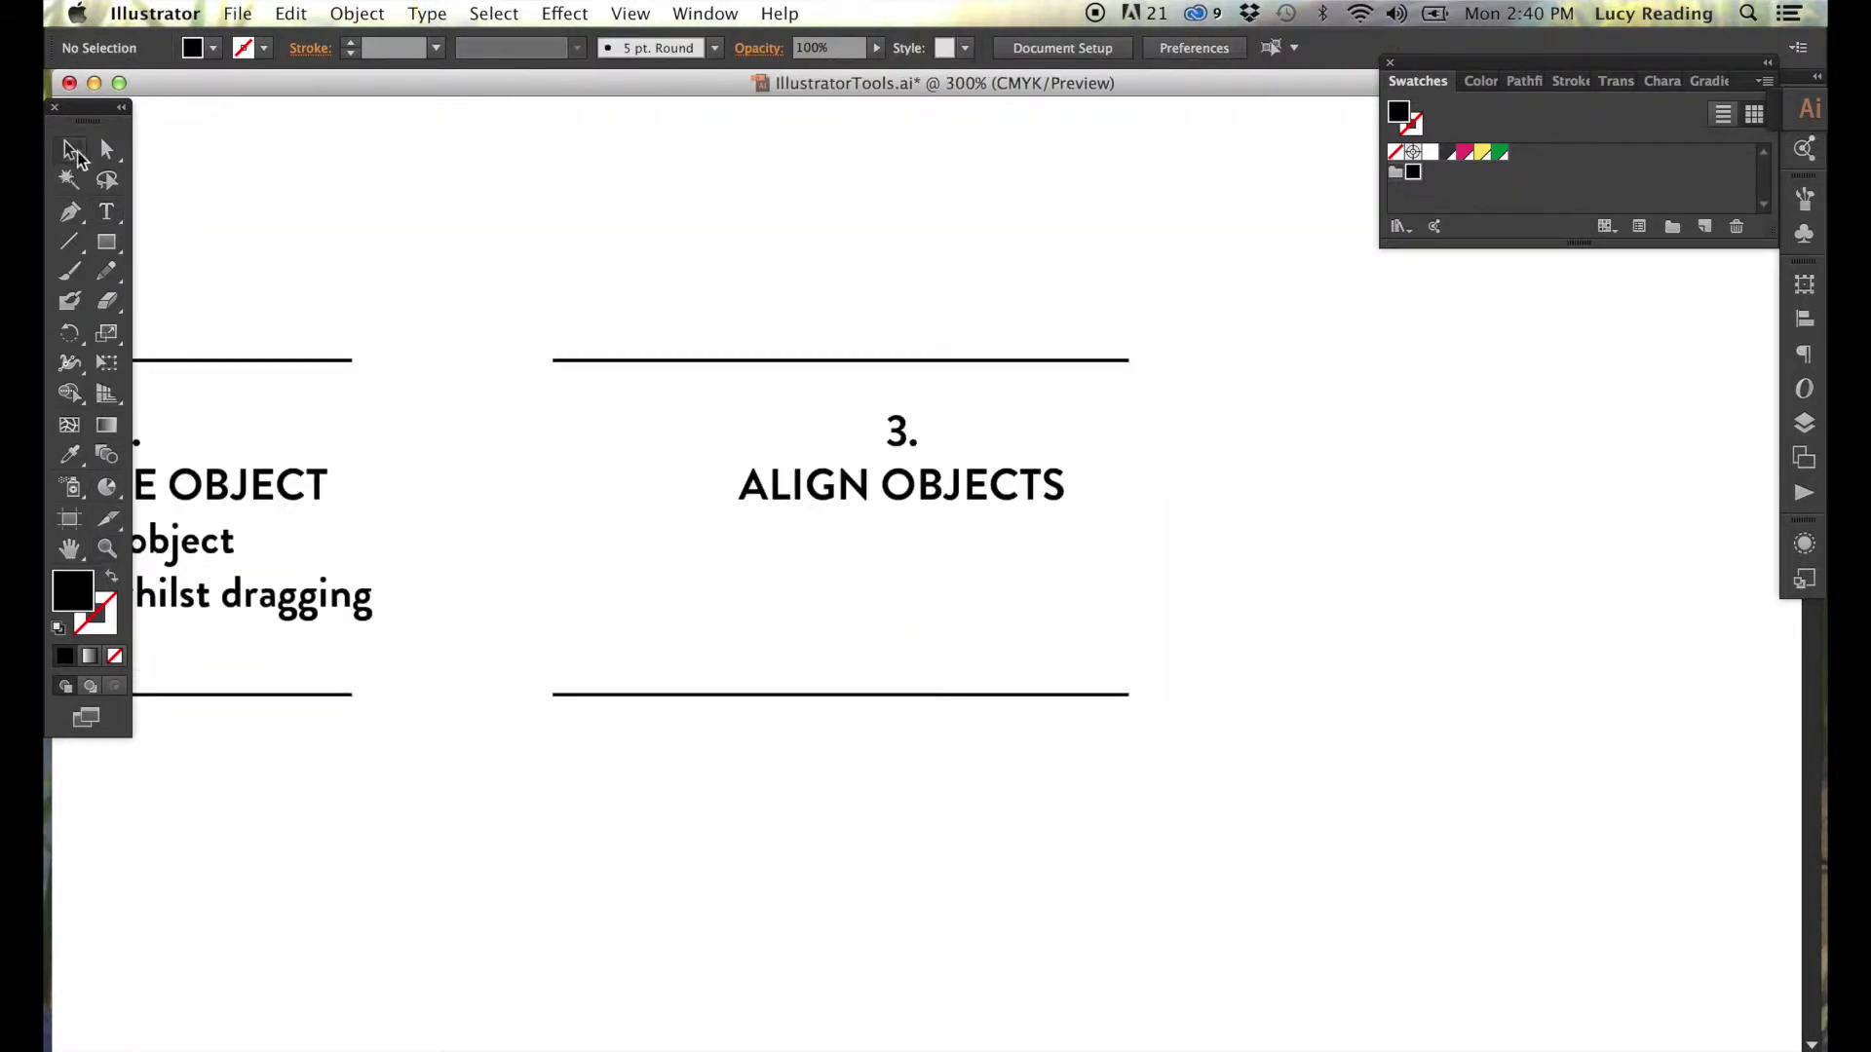
drag(458, 312, 912, 877)
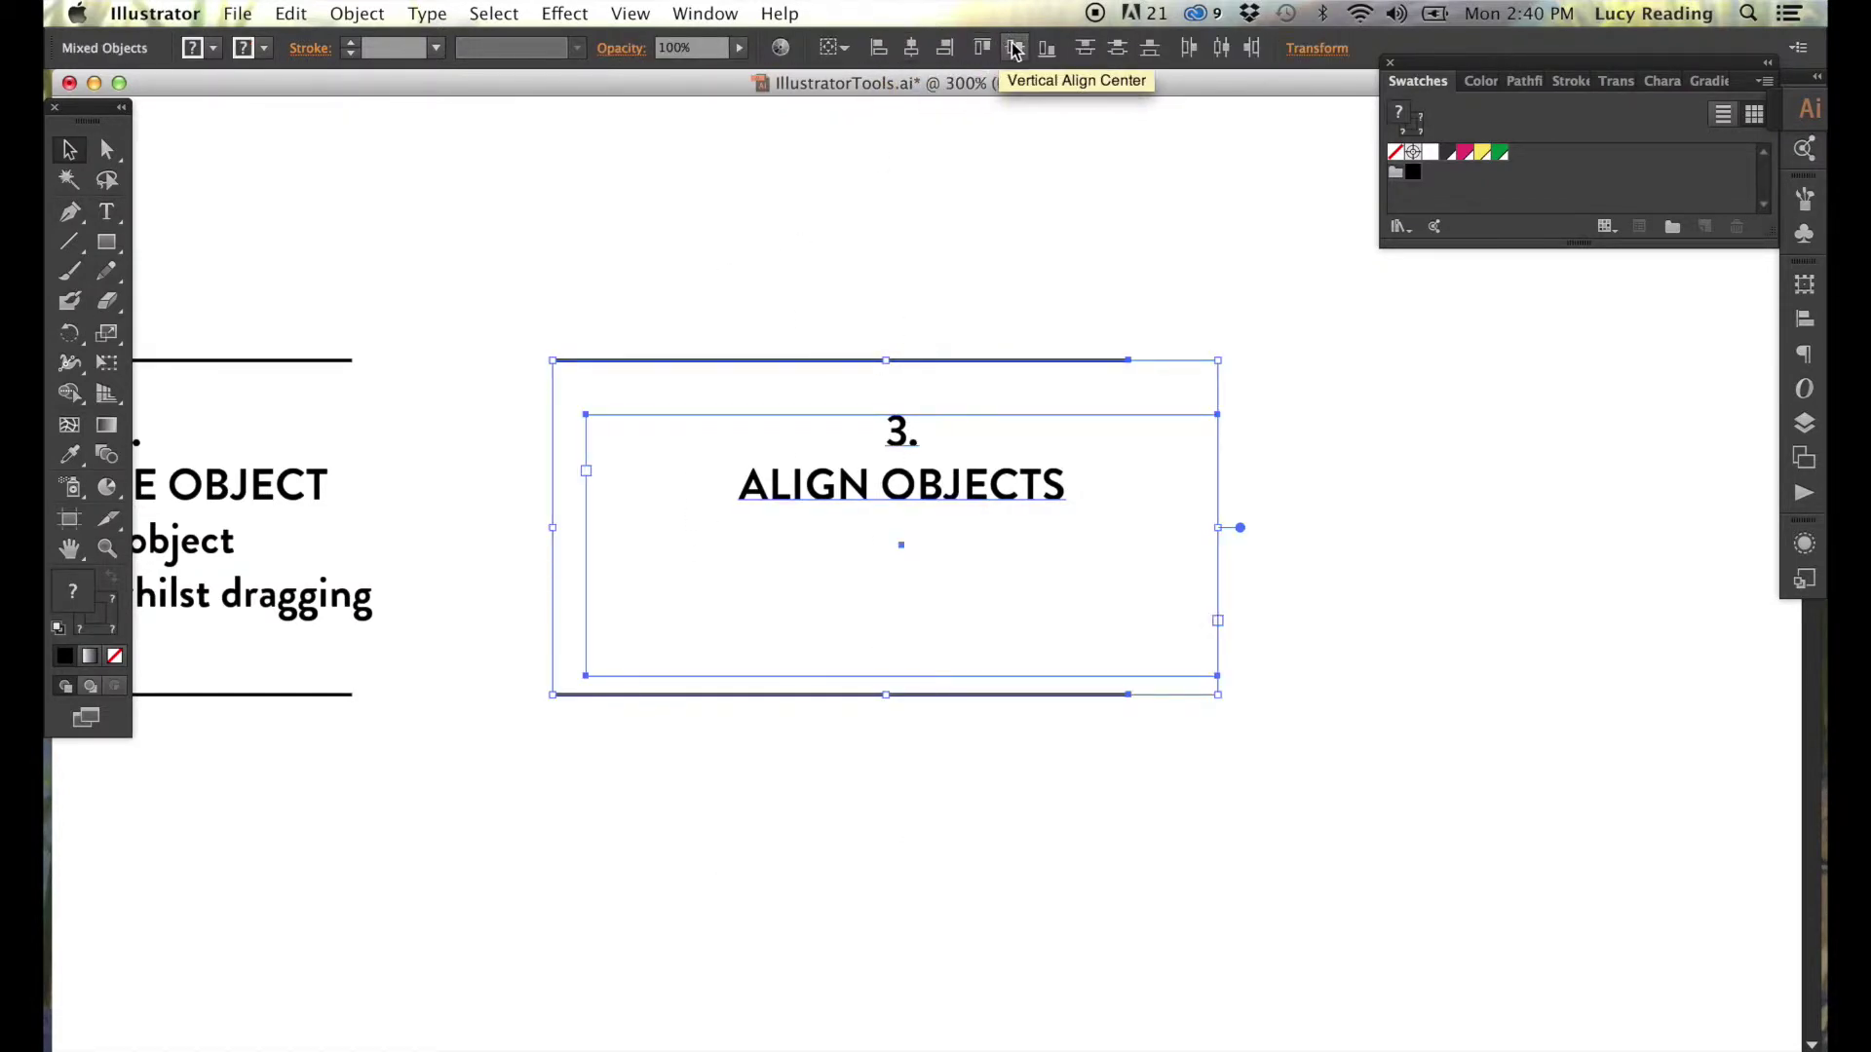
click(911, 48)
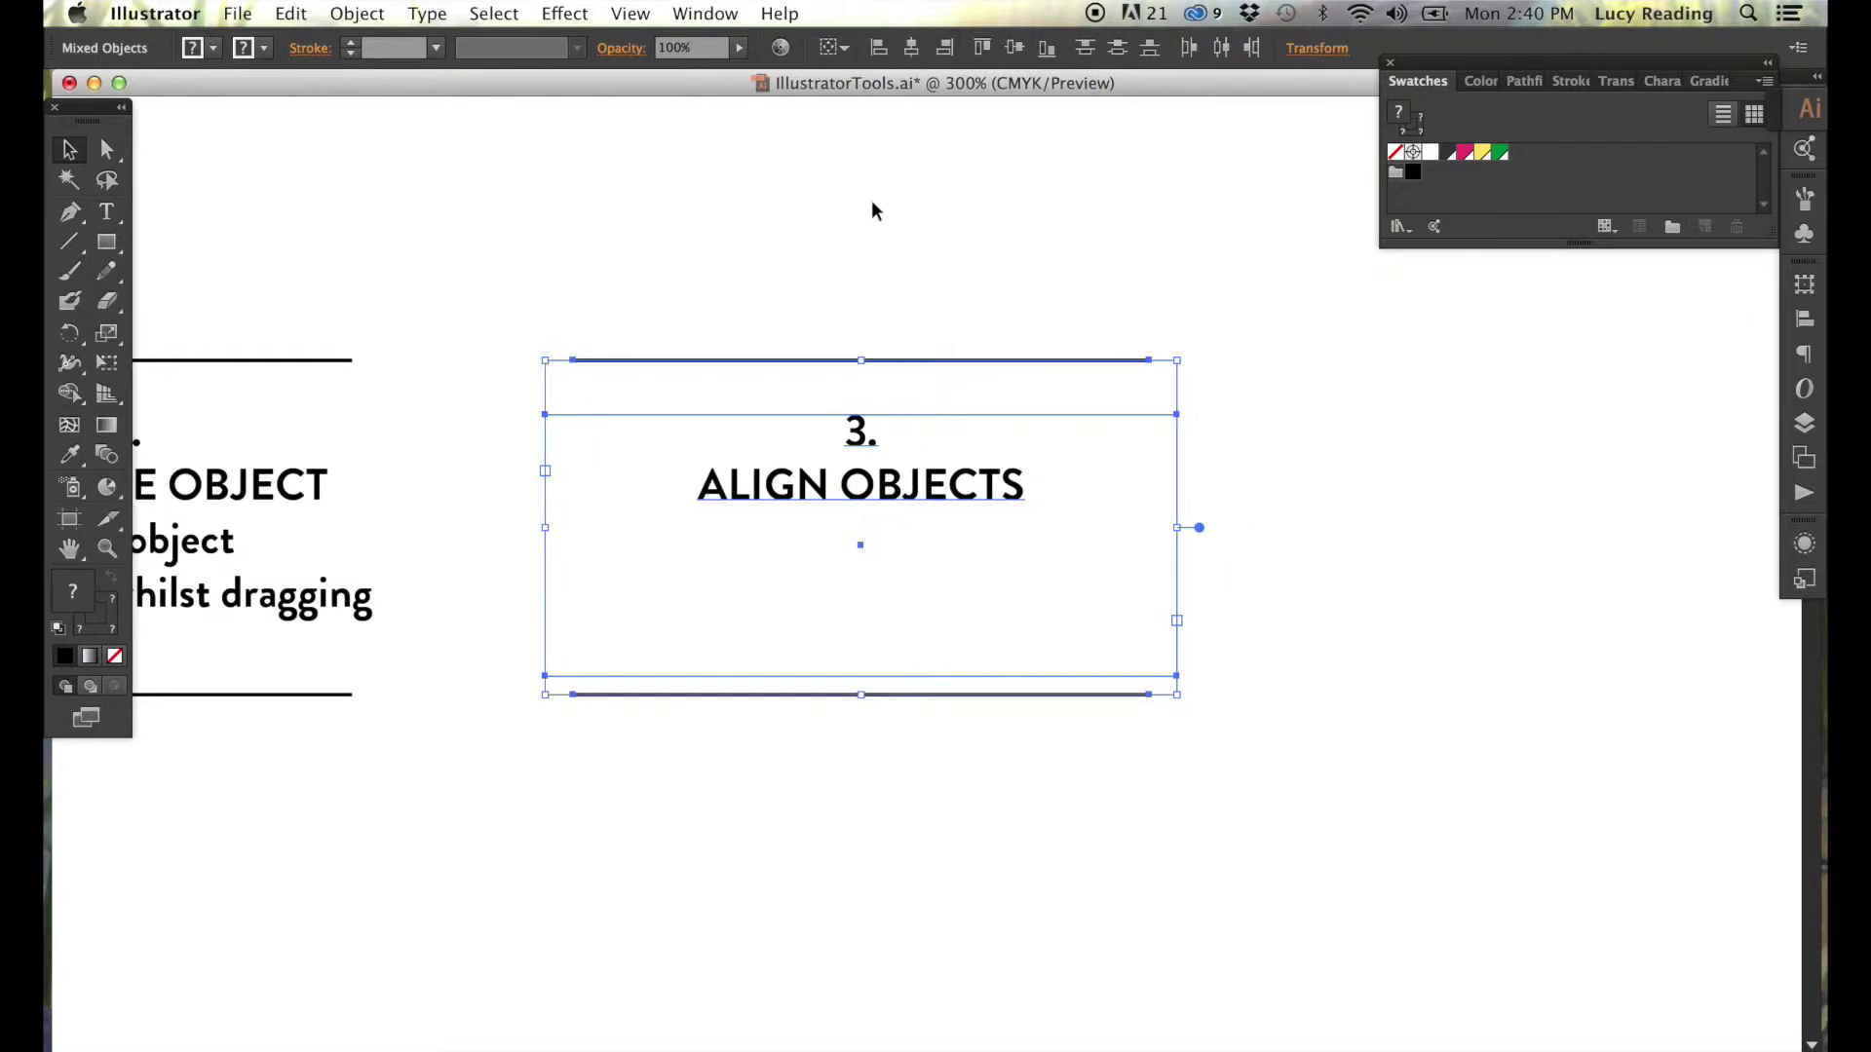
click(857, 222)
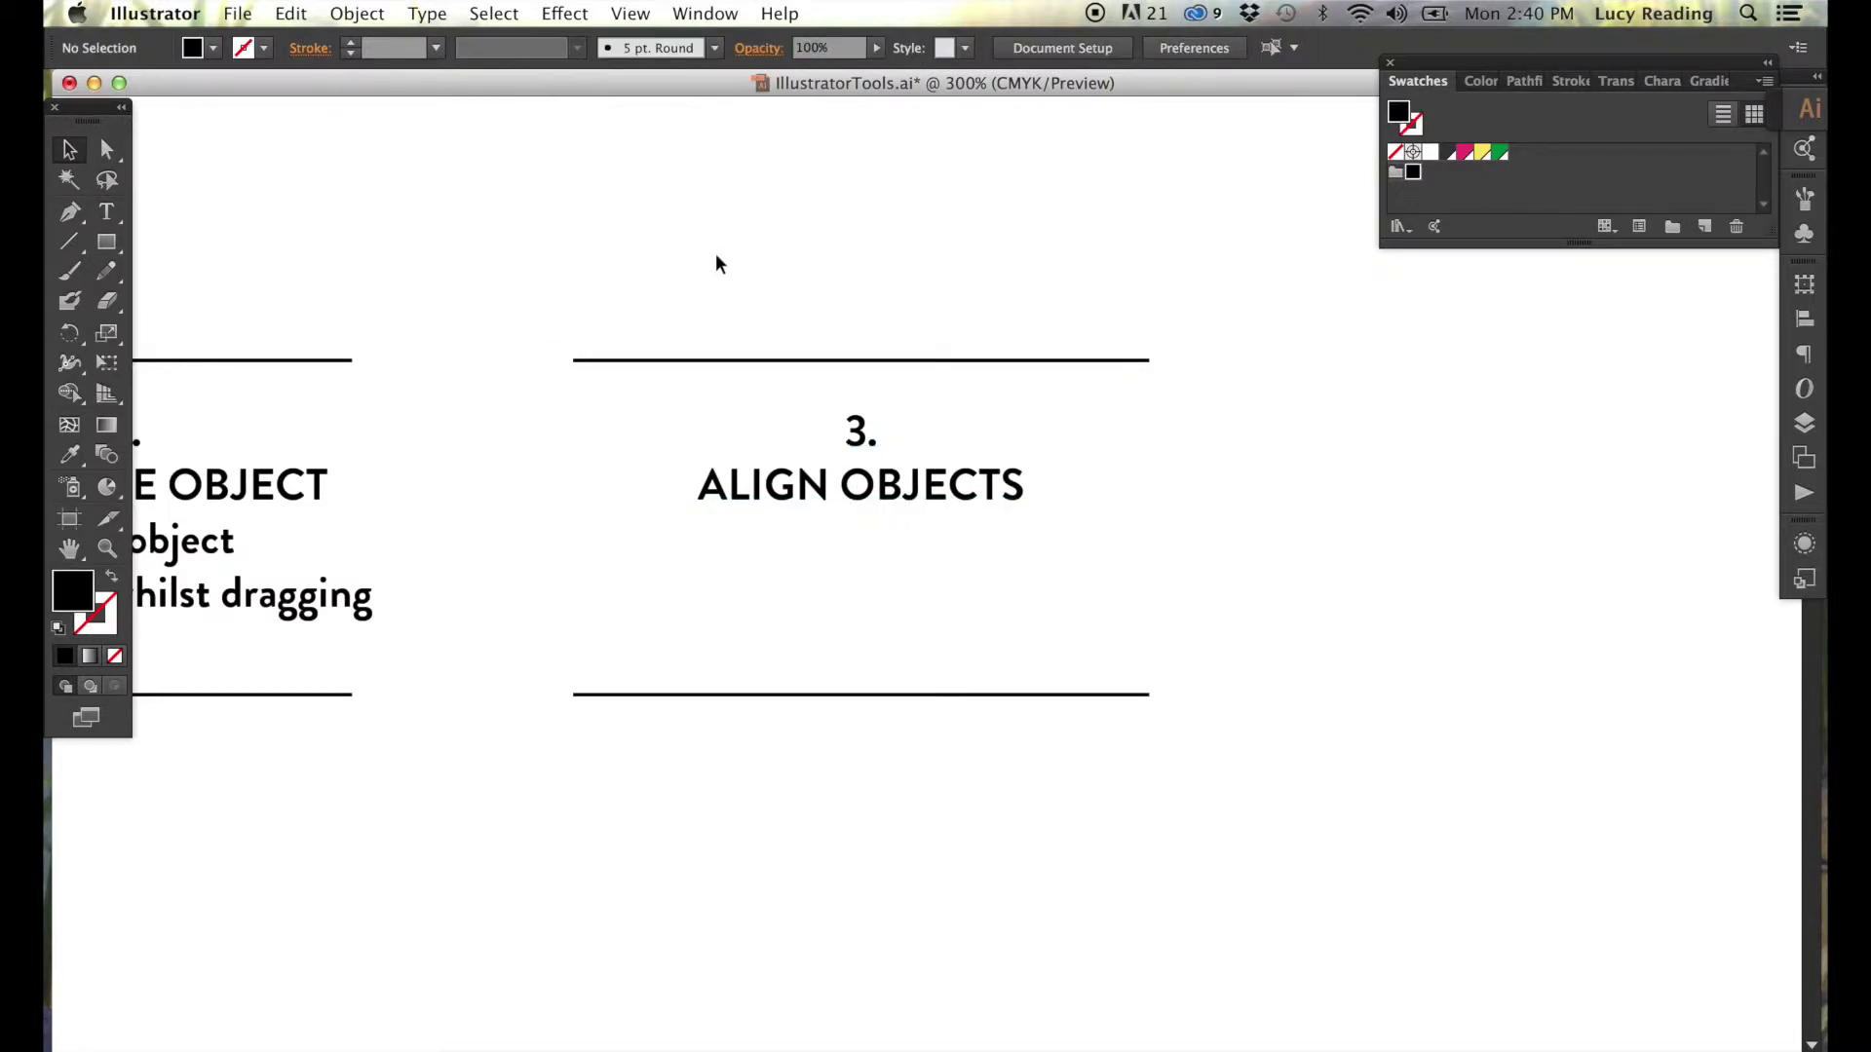
Duplicate card 3's heading and rules to the right and bring the copy into view.
drag(714, 259, 817, 741)
drag(617, 436, 1354, 435)
drag(1236, 587, 331, 579)
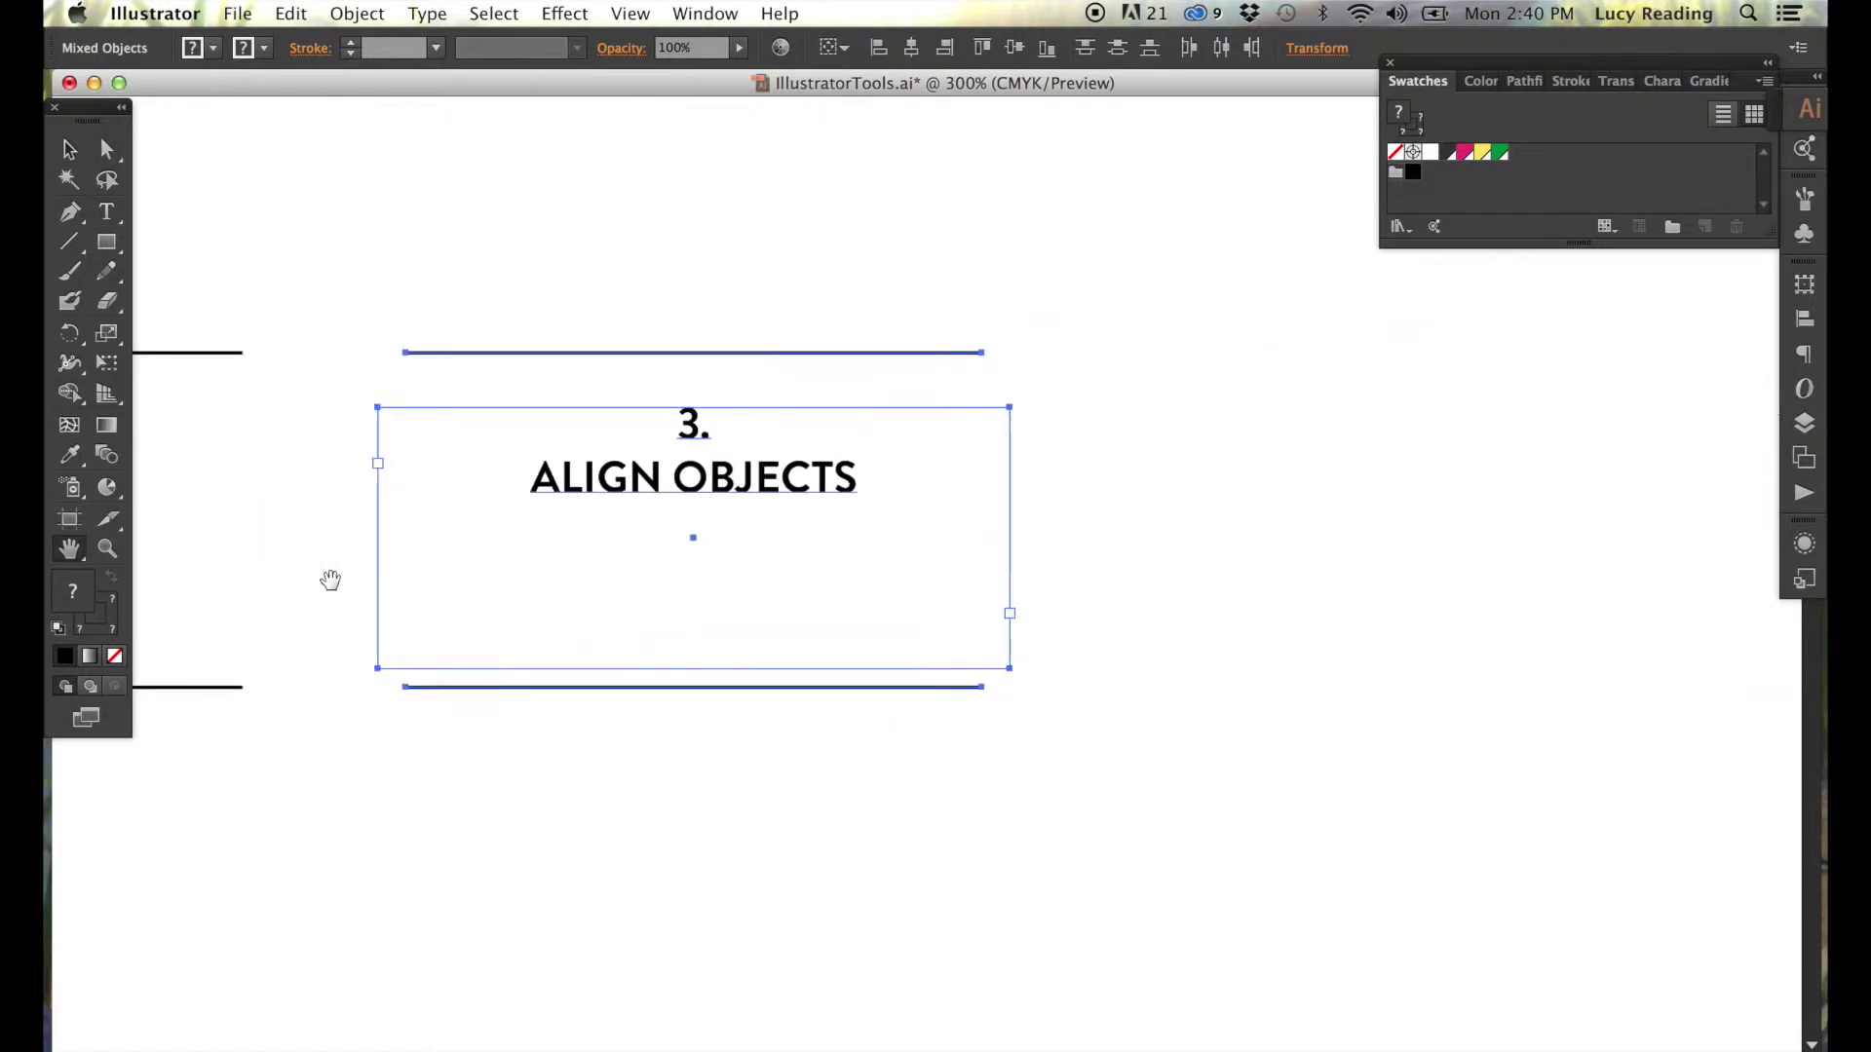
click(104, 214)
double_click(690, 425)
Retitle the copy '4. TRANSFORM AGAIN option D'.
text(4)
drag(534, 482, 893, 513)
text(TRANSFORM AGAIN )
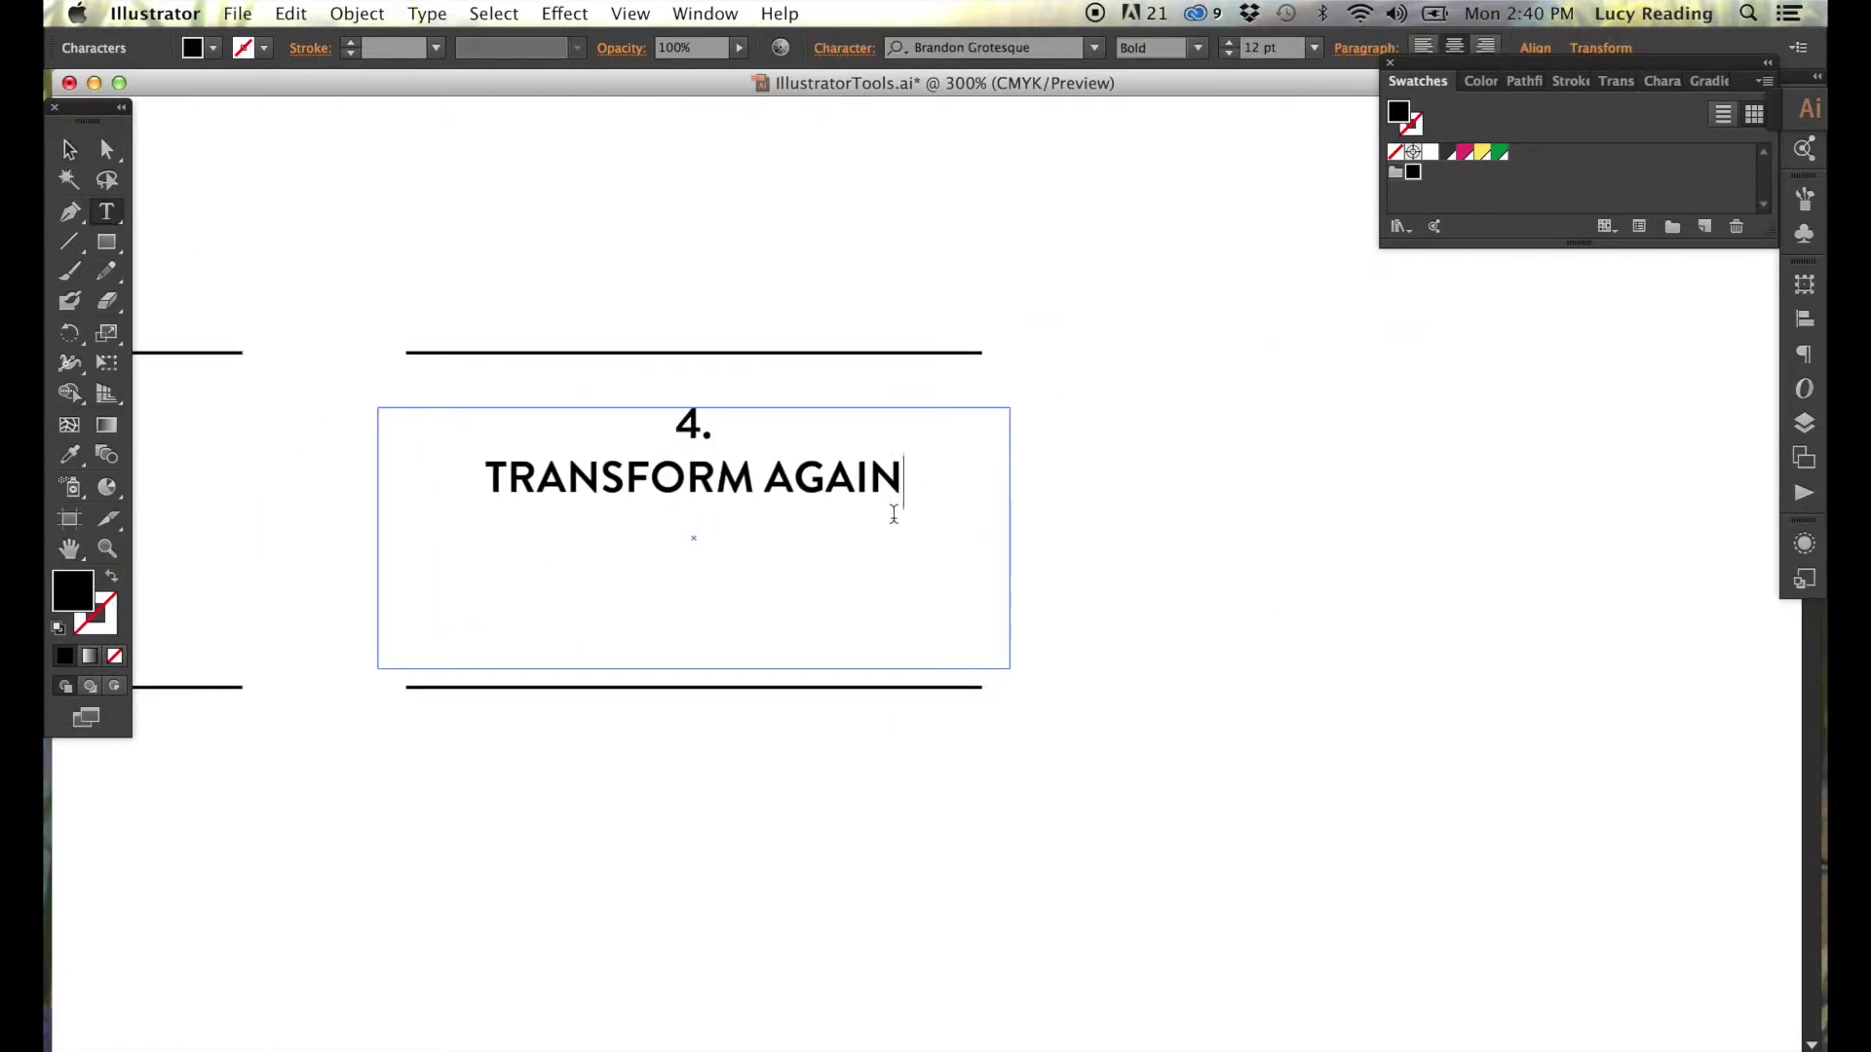
text(option D)
click(65, 151)
Apply Transform Again to card 4 to create another copy.
key(z)
drag(371, 334, 1028, 719)
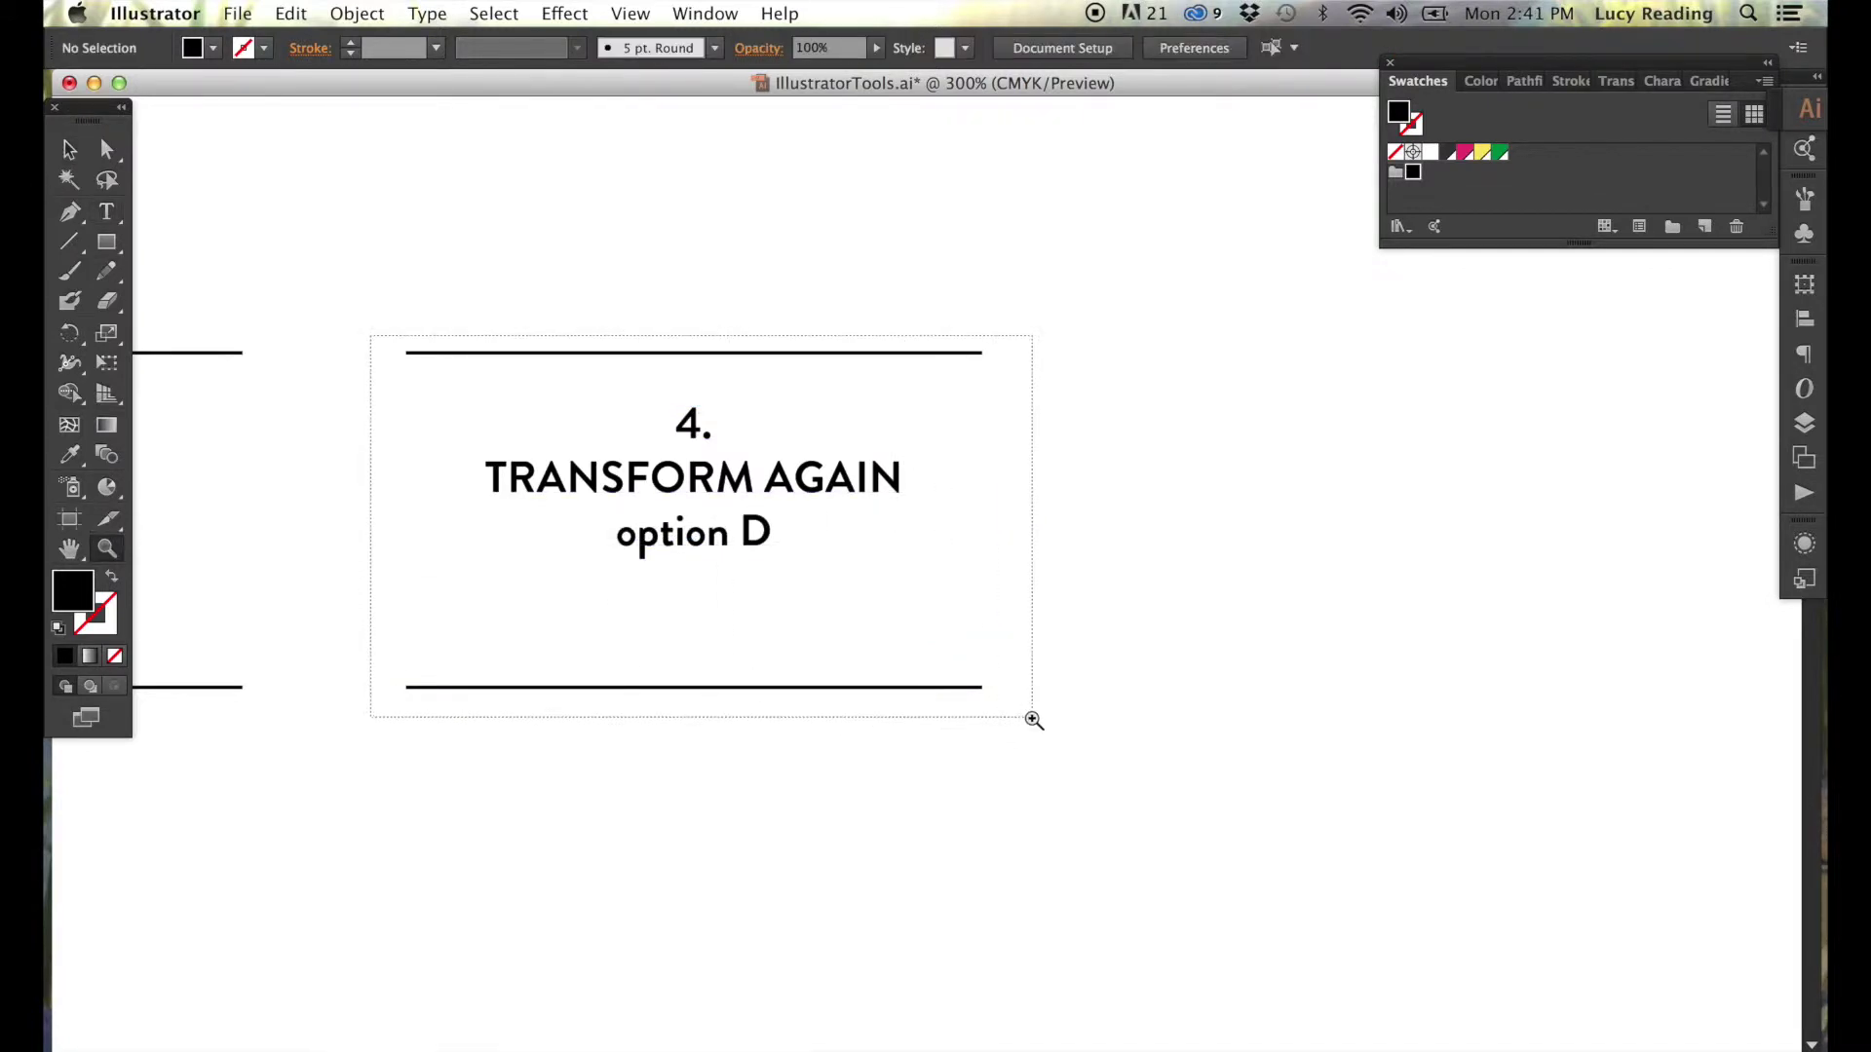
alt+click(920, 718)
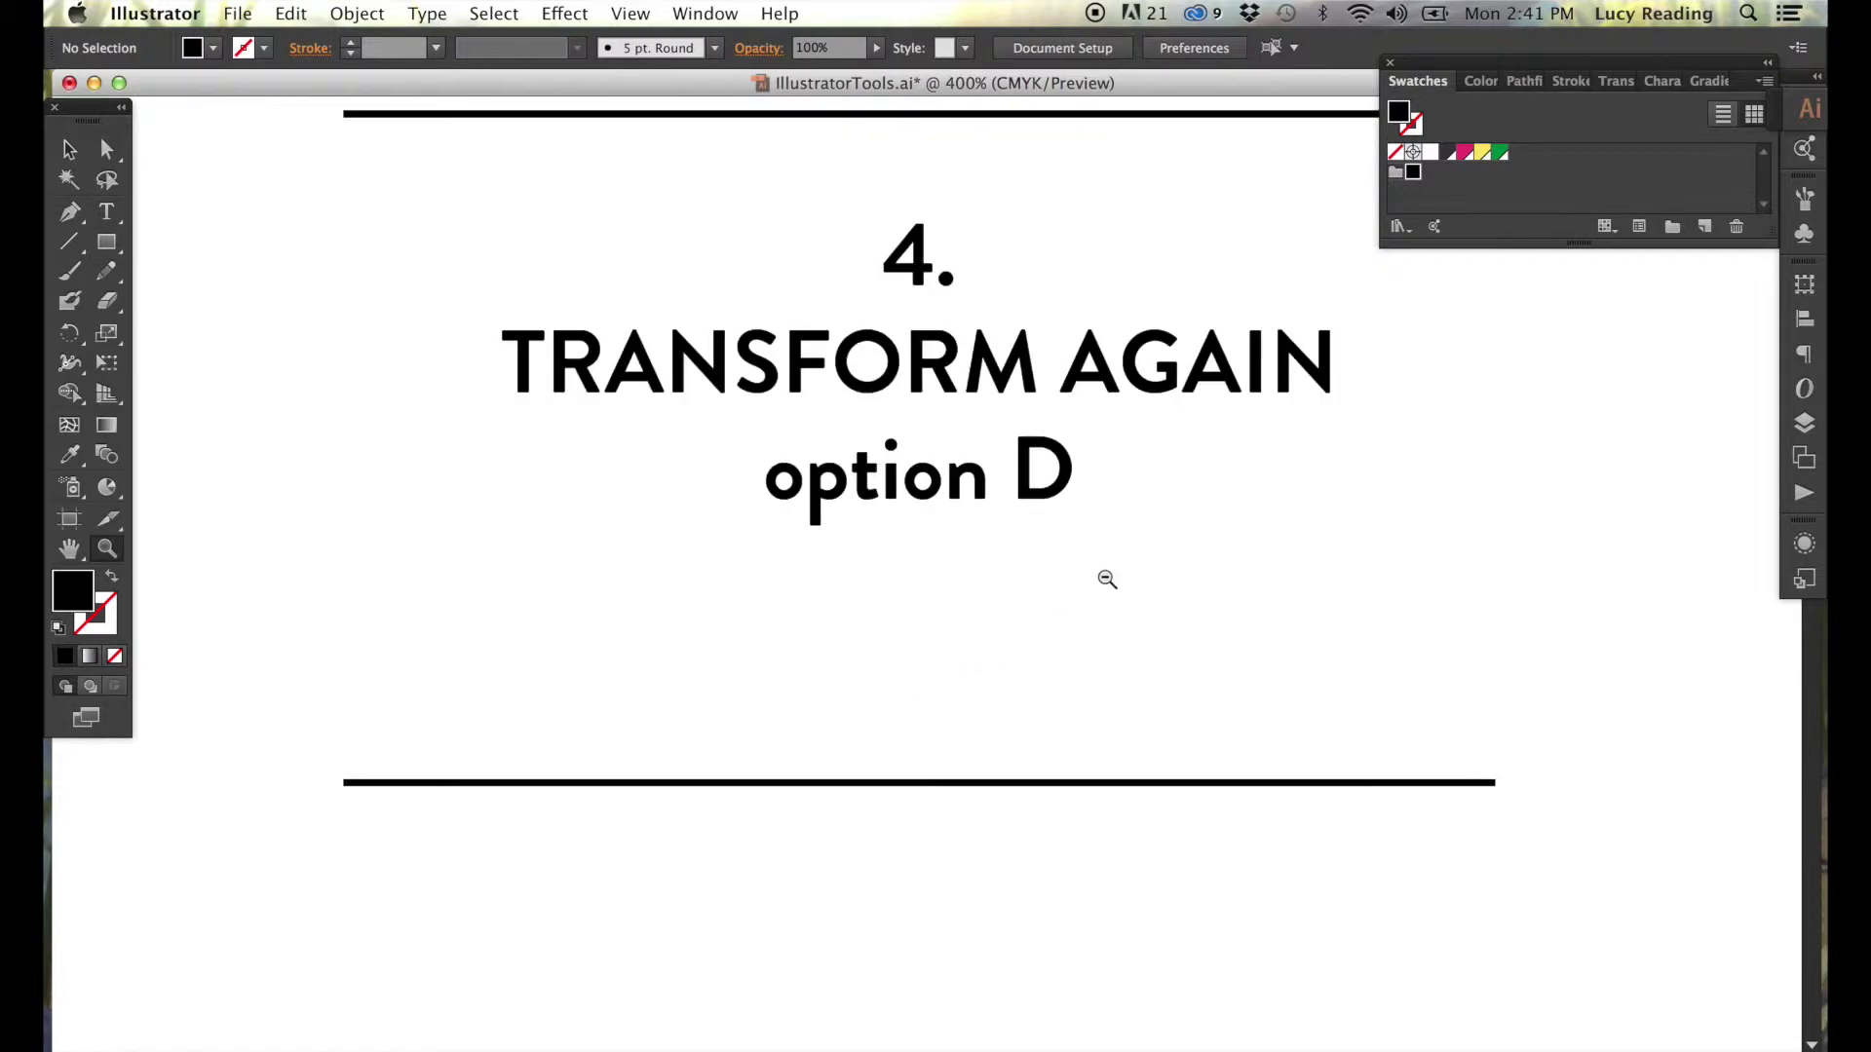
alt+click(1069, 618)
alt+click(994, 418)
key(v)
click(639, 531)
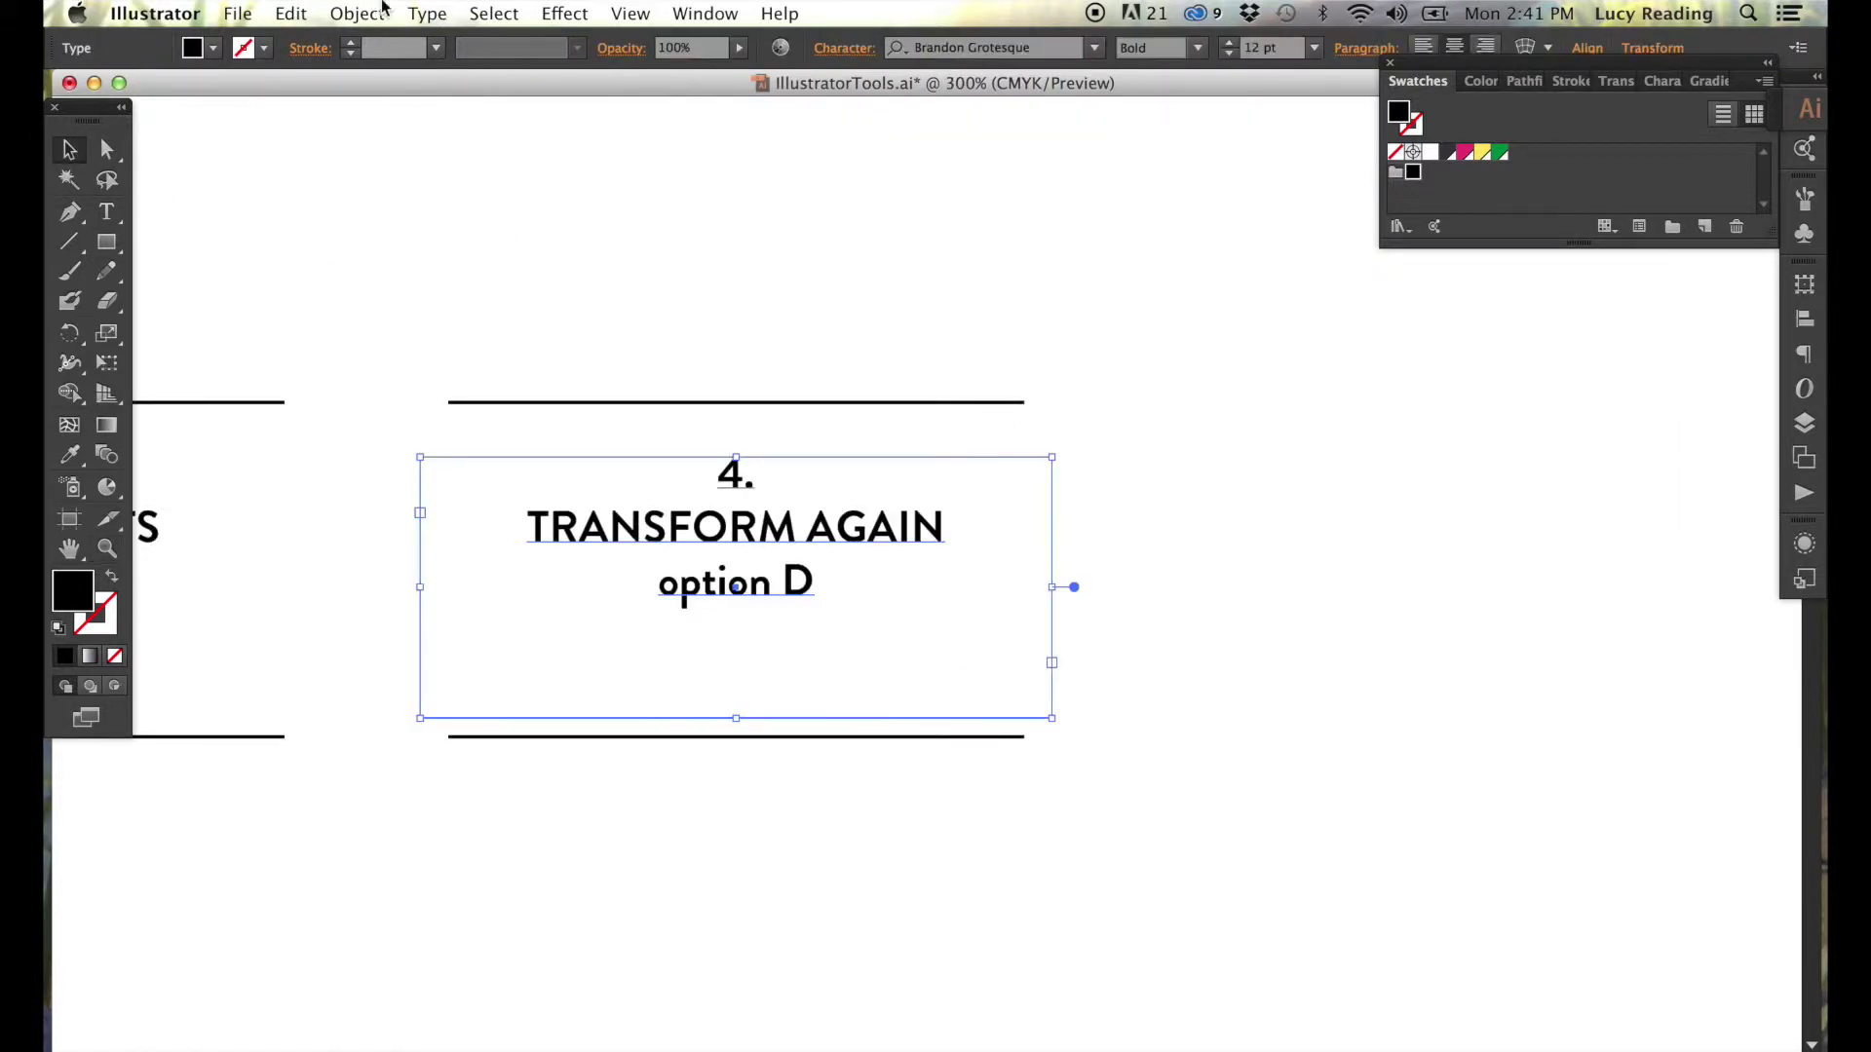
click(356, 12)
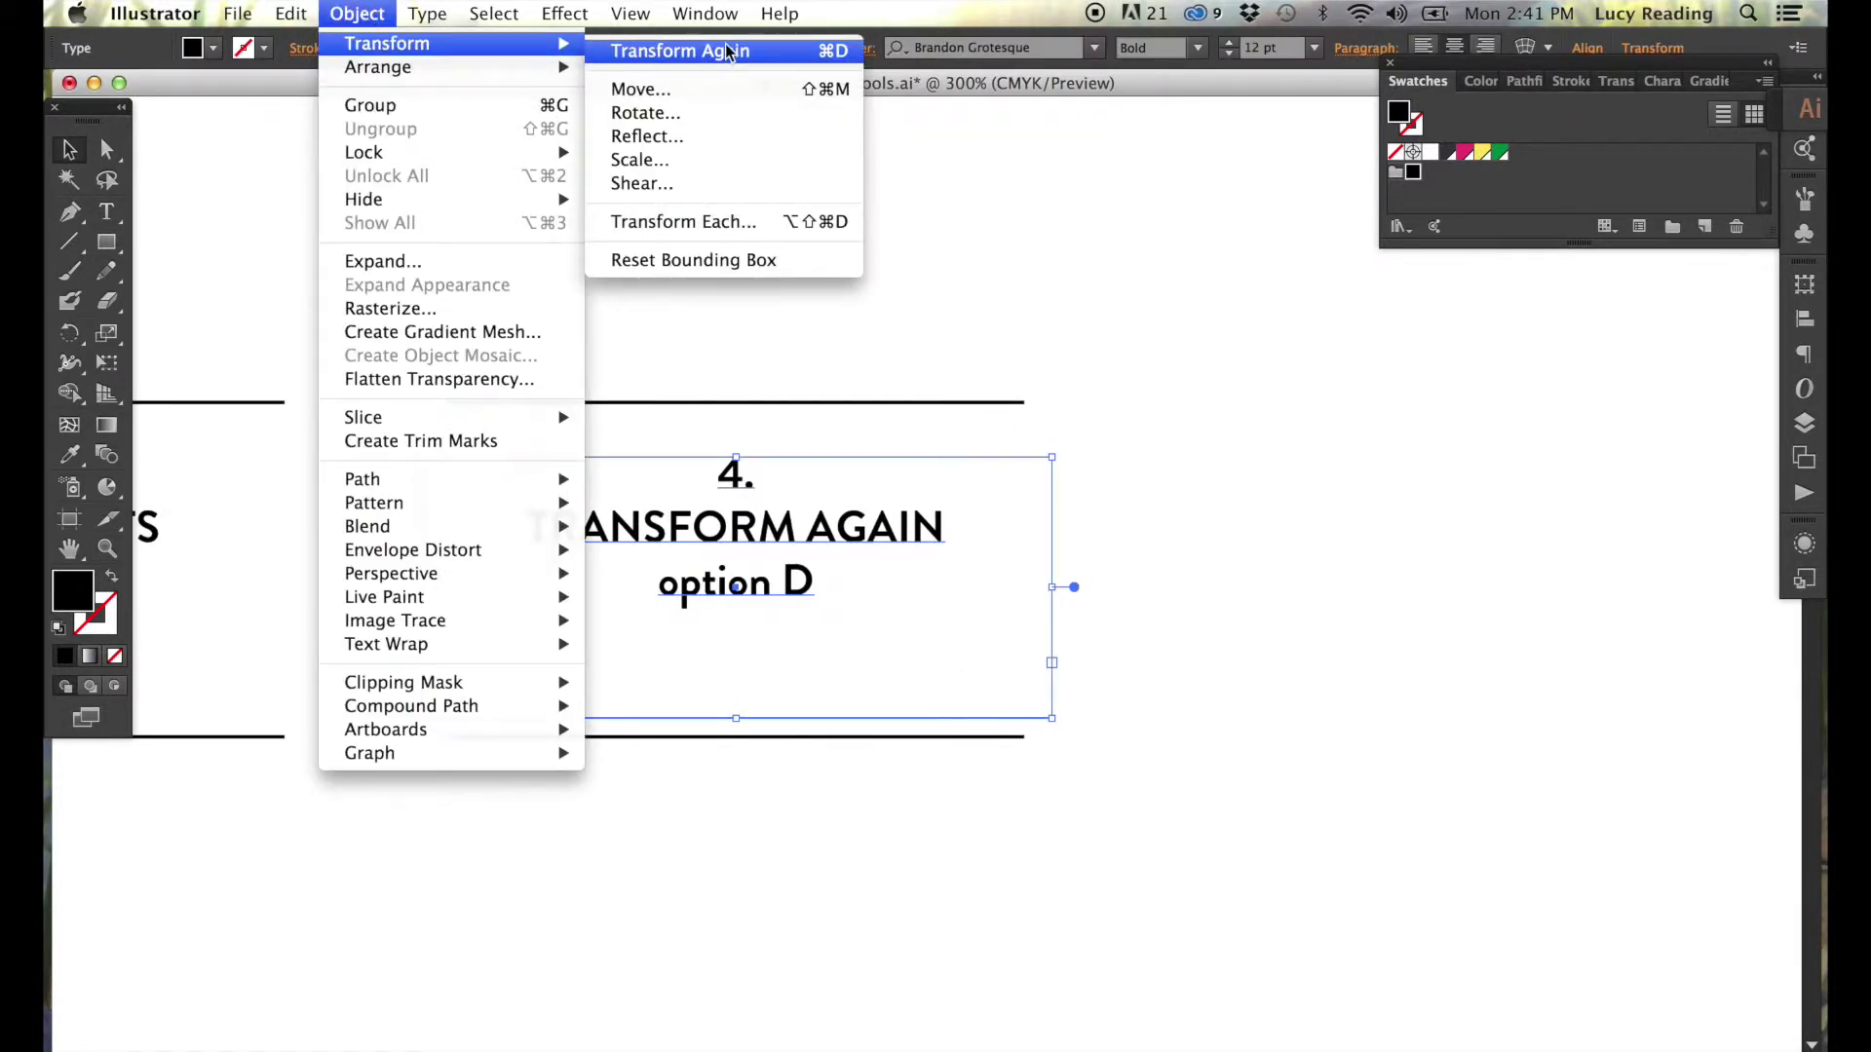
click(727, 51)
Change the new copy's heading to the placeholder 'TITLE TK'.
click(107, 212)
drag(745, 472, 714, 471)
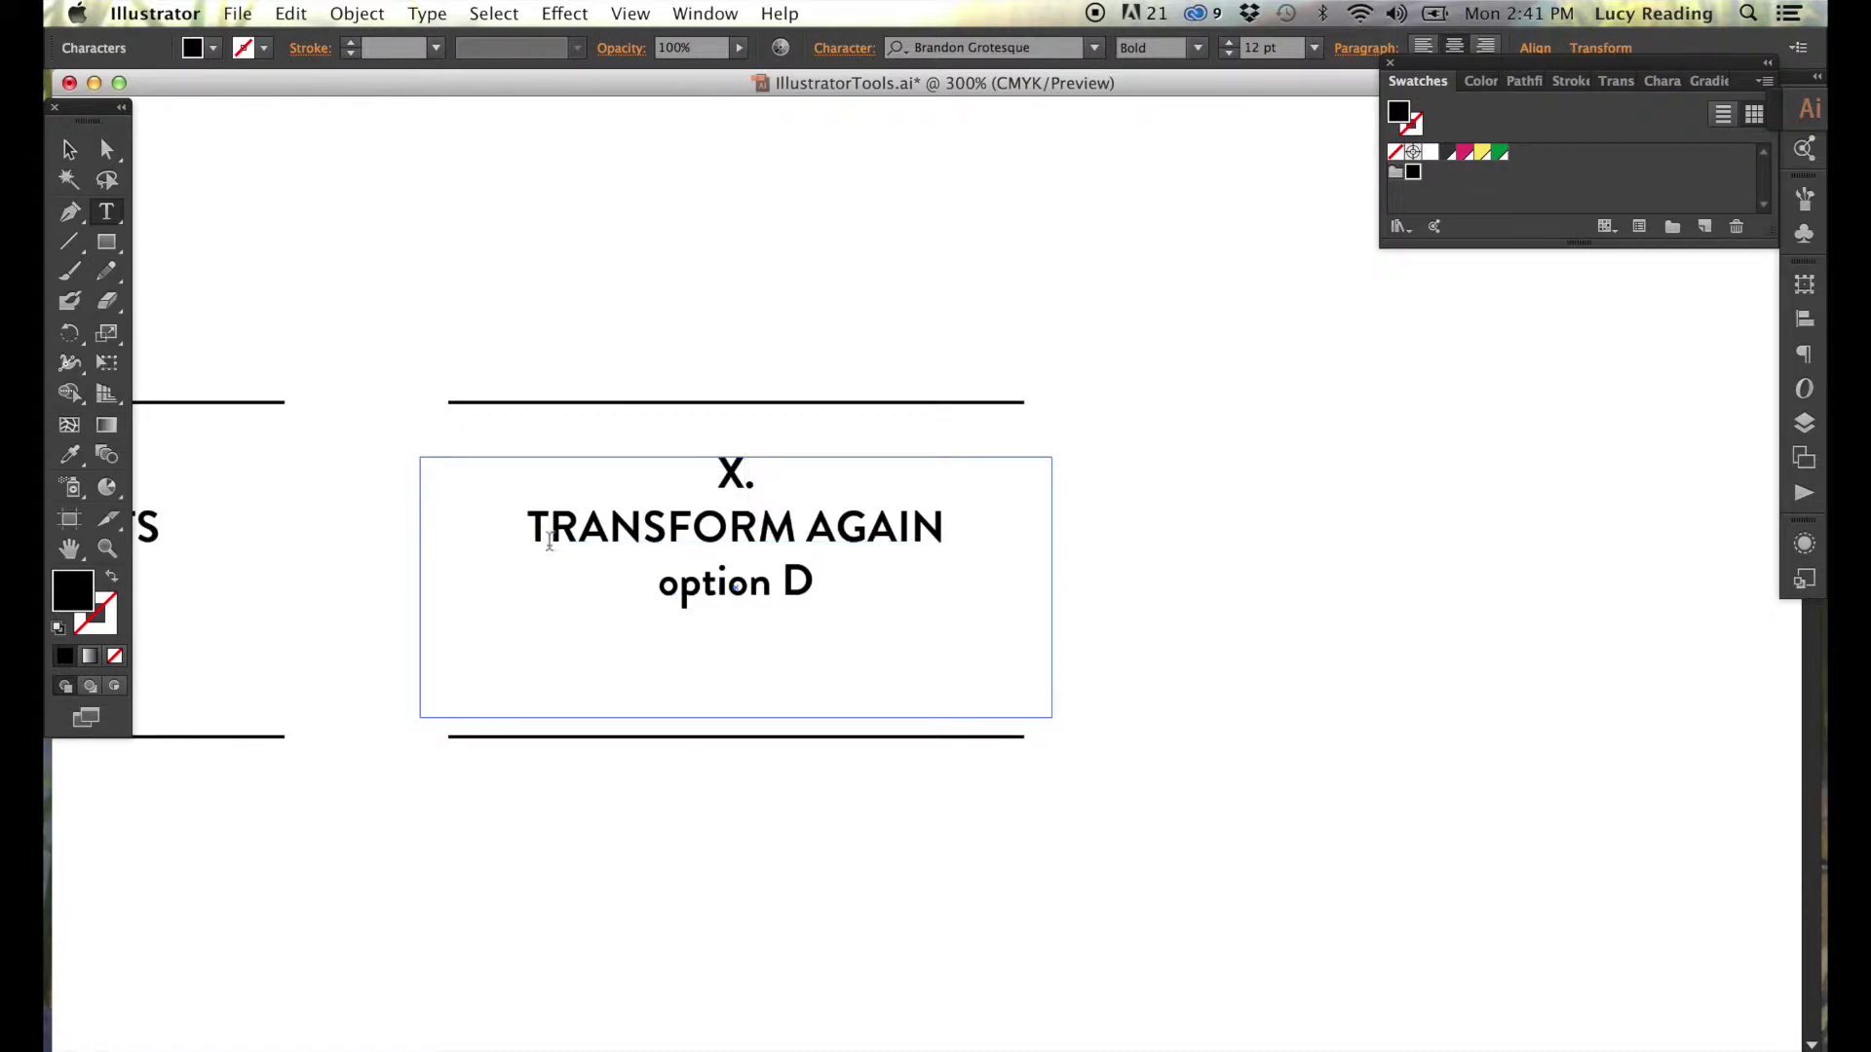
drag(571, 534, 821, 572)
text(TITLE TK)
Copy the TITLE TK card rightward and repeat with Transform Again (Cmd+D) into a row.
click(70, 149)
drag(672, 263, 698, 828)
drag(692, 523, 1386, 512)
click(356, 12)
mouse_move(388, 43)
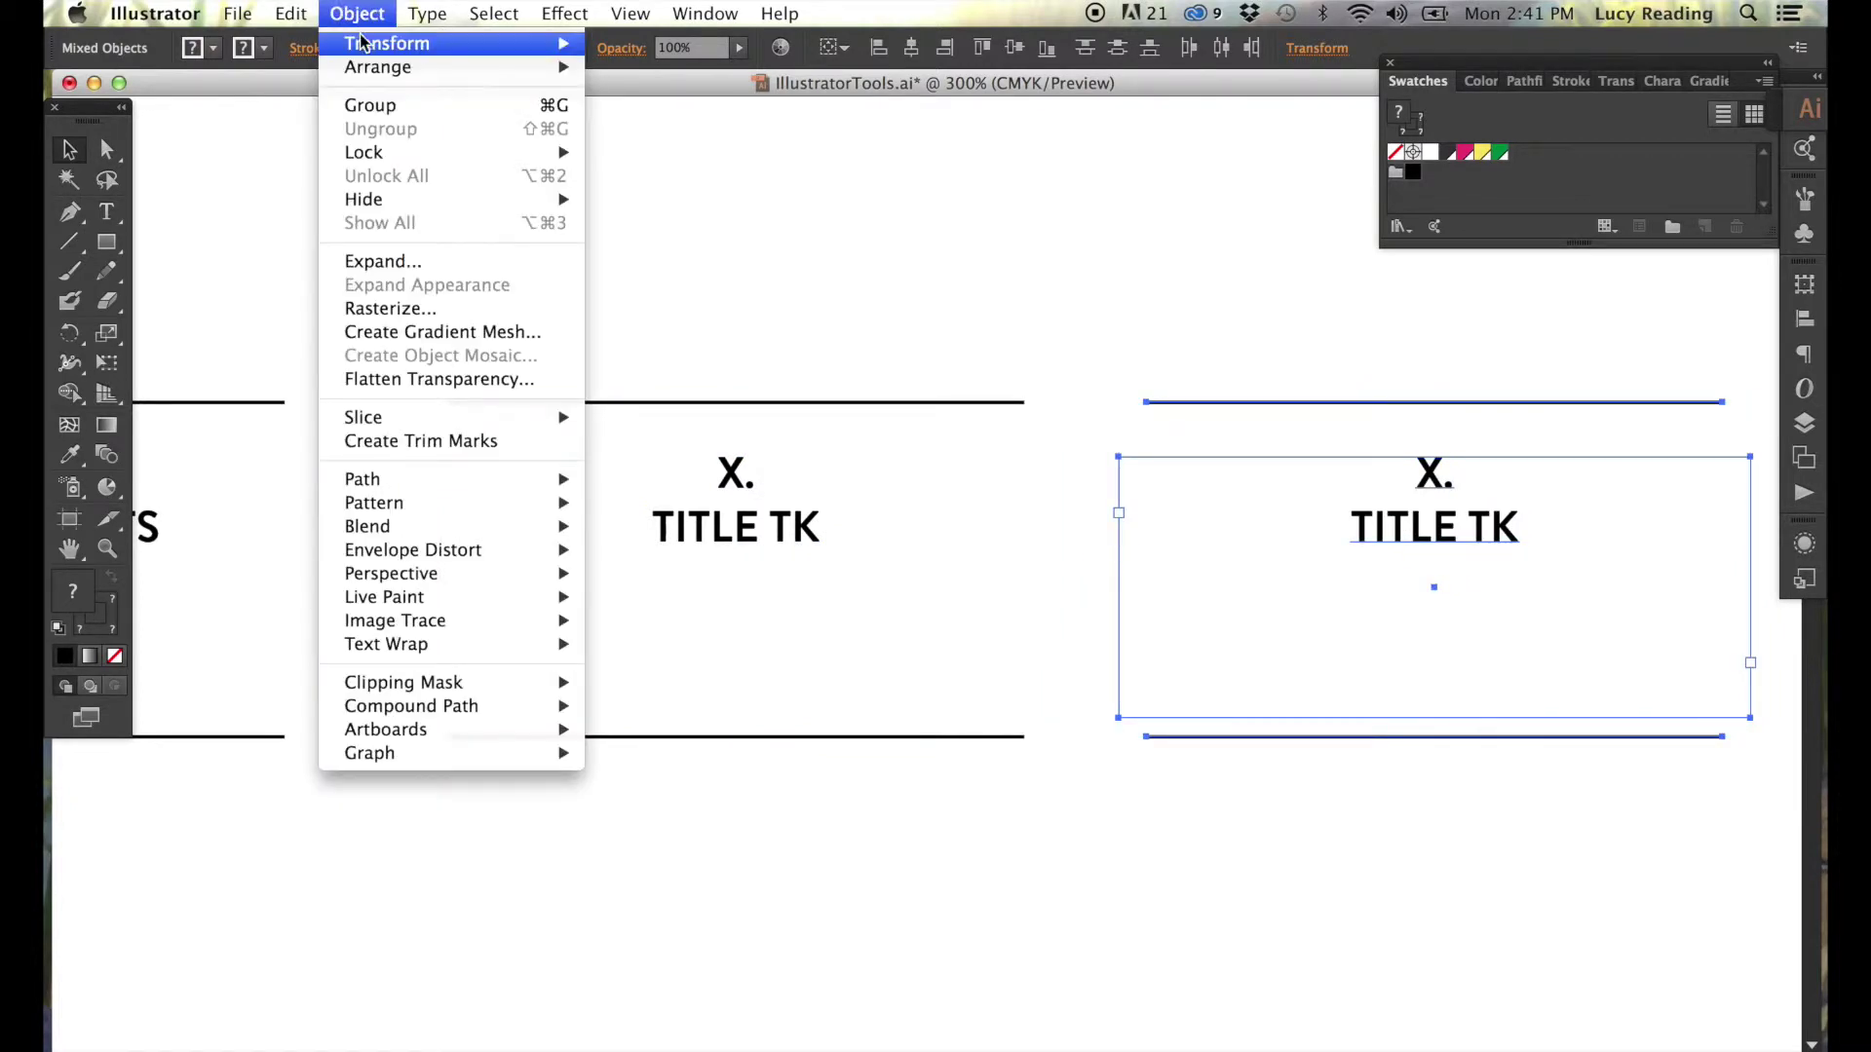
click(643, 54)
key(z)
alt+click(1341, 601)
alt+click(510, 188)
key(super+d)
key(super+d)
key(super+d)
key(super+d)
alt+click(742, 600)
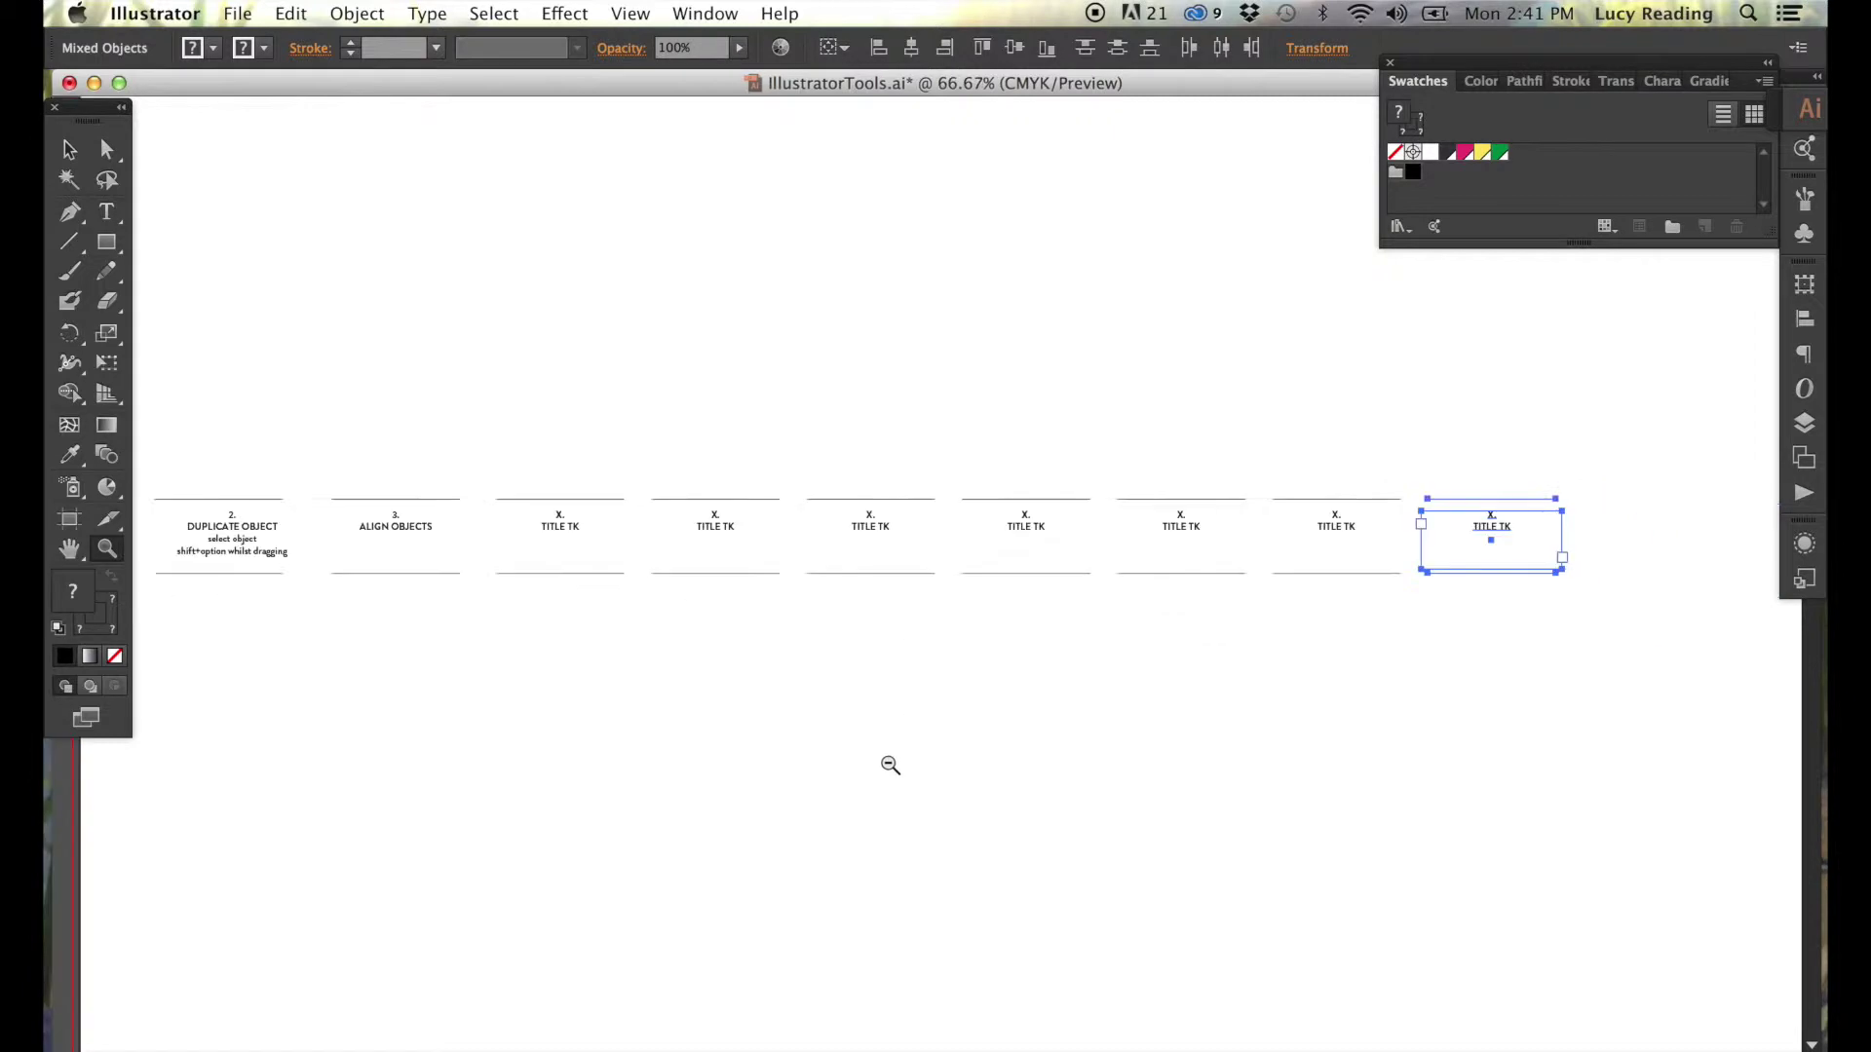
Retitle a placeholder card '5. COPY/PASTE IN PLACE' with 'and JOIN ENPOINTS command J' below.
drag(641, 483, 786, 588)
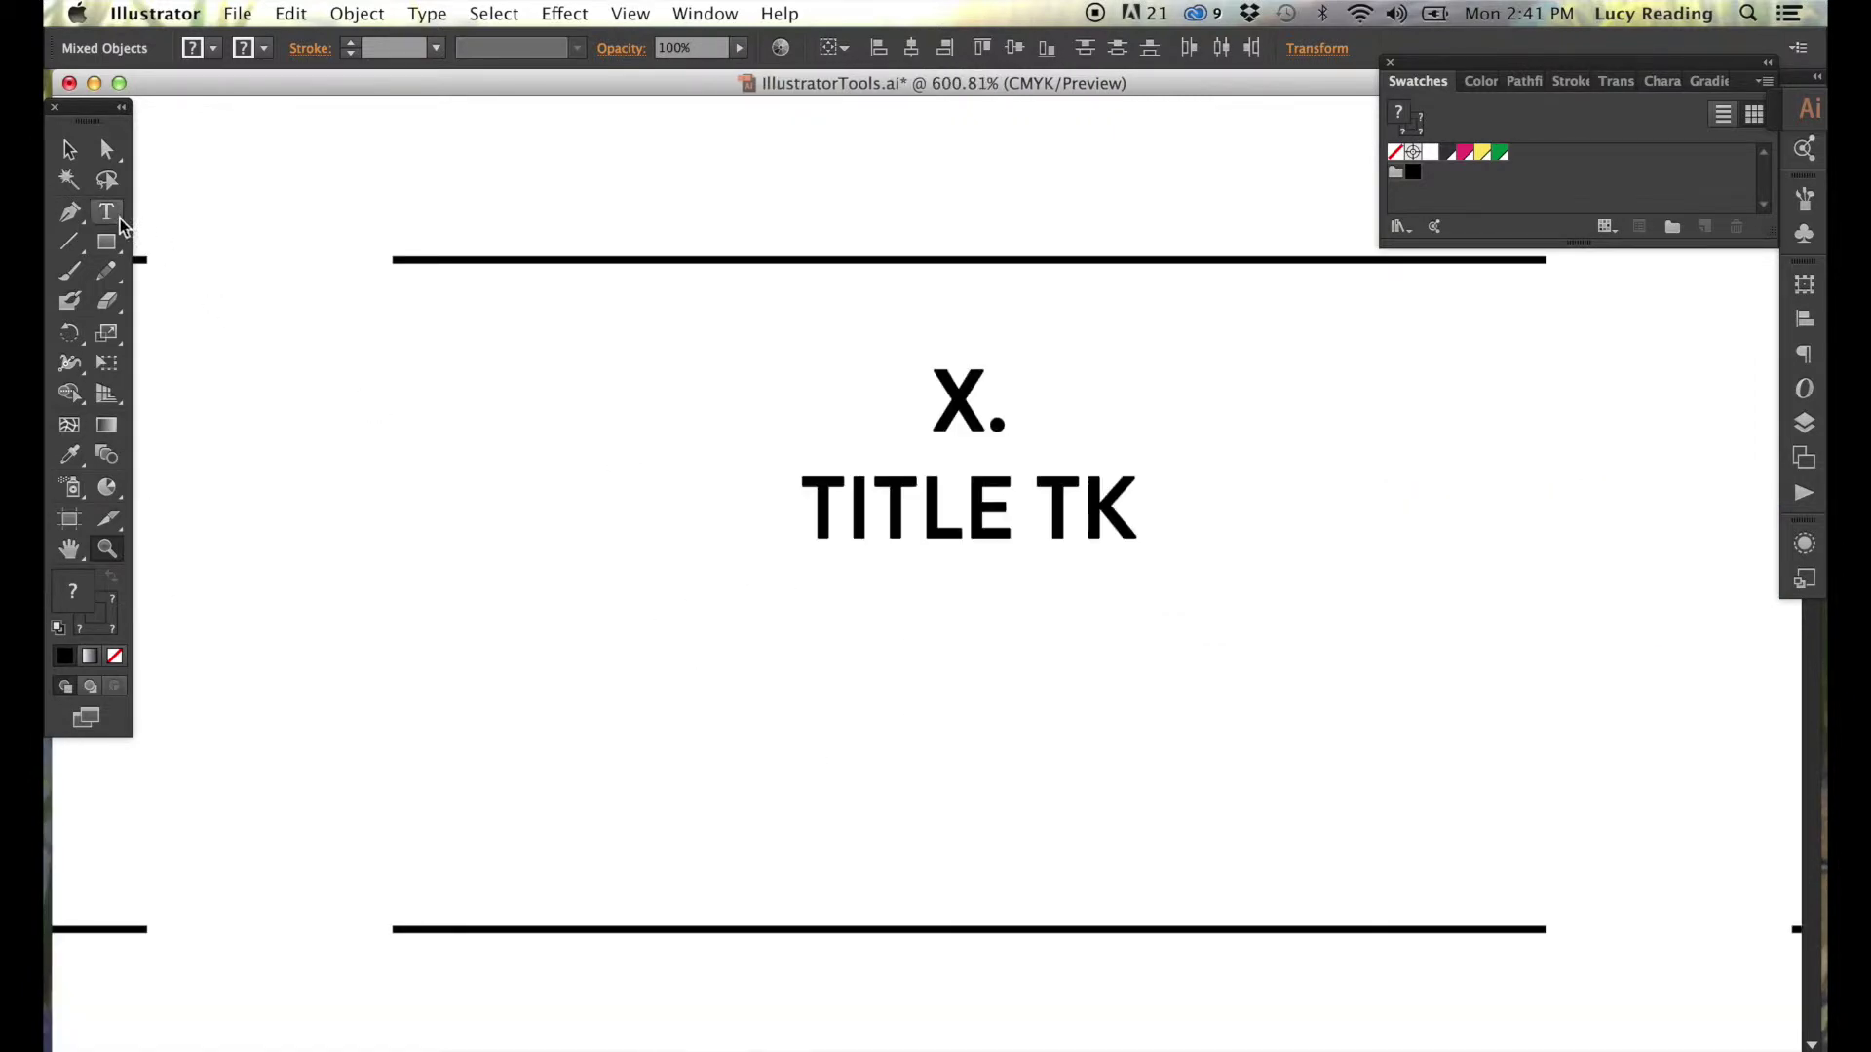
drag(984, 390, 910, 389)
text(5)
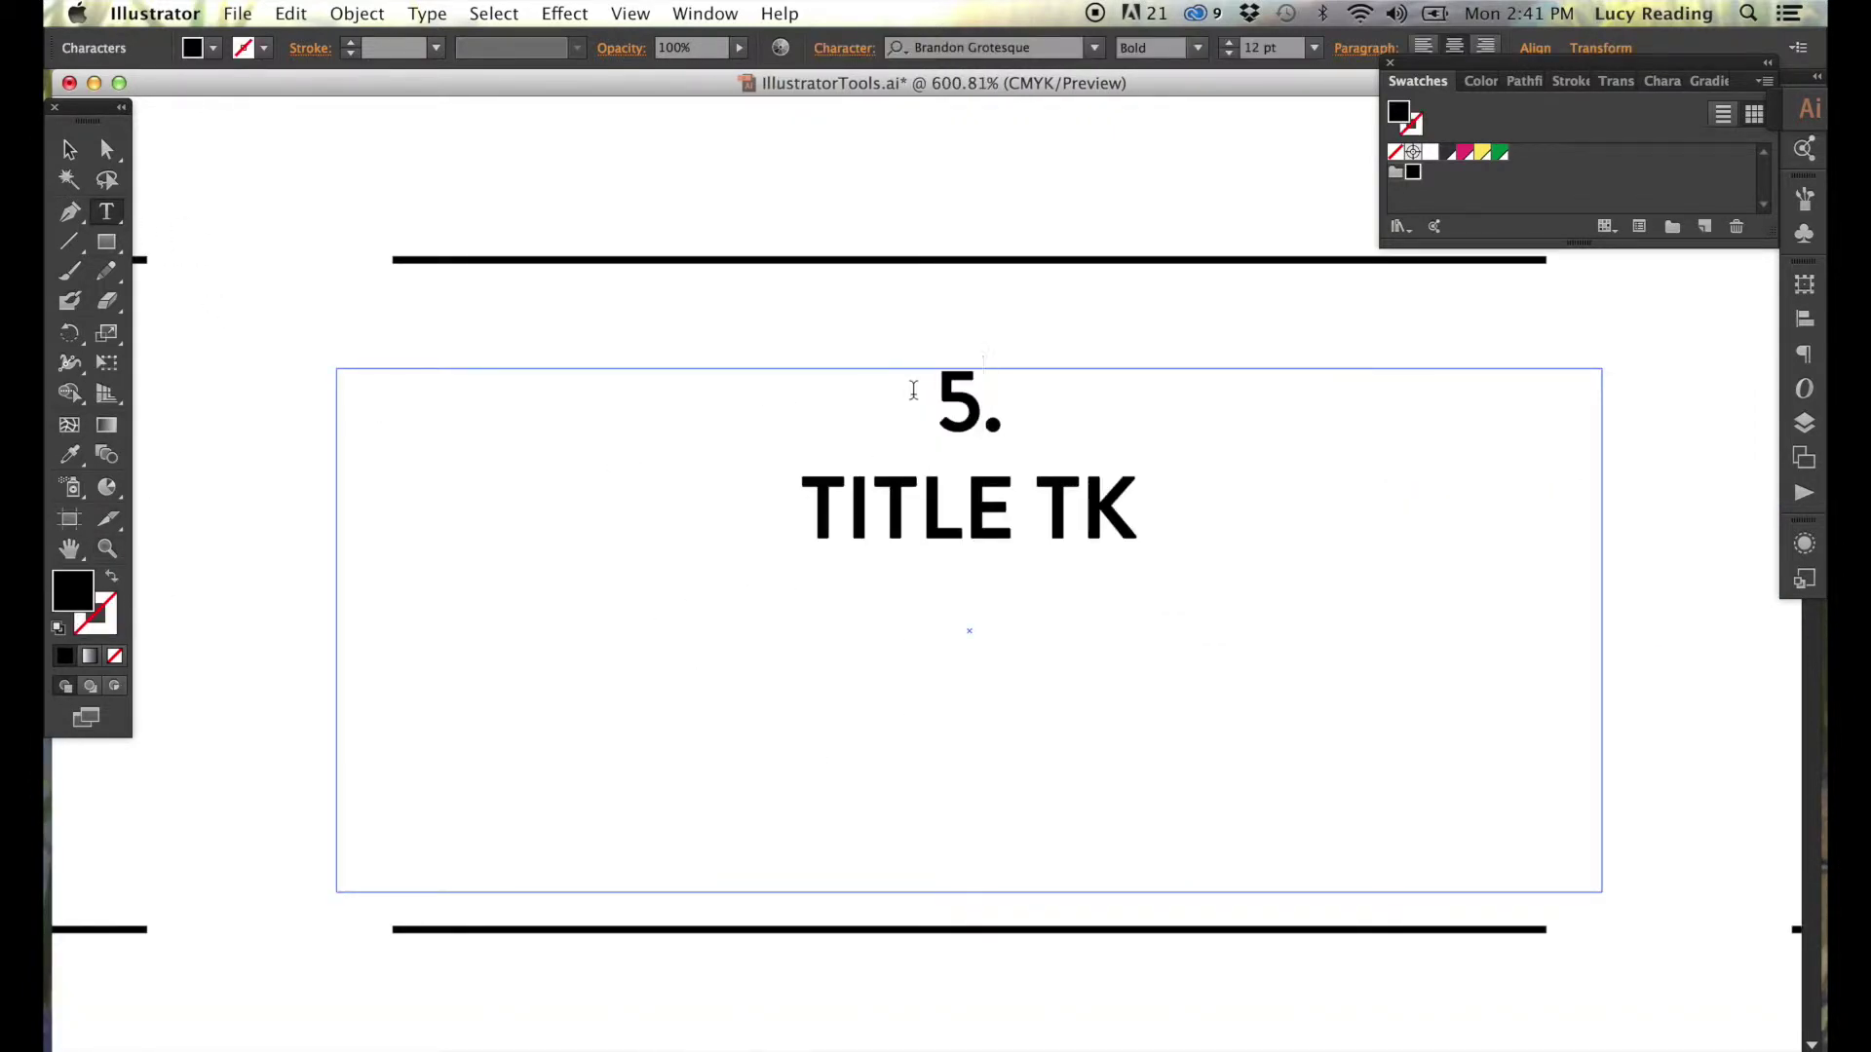
drag(797, 506, 1152, 526)
text(COPY/PASTE IN PLACE)
key(Return)
text(and )
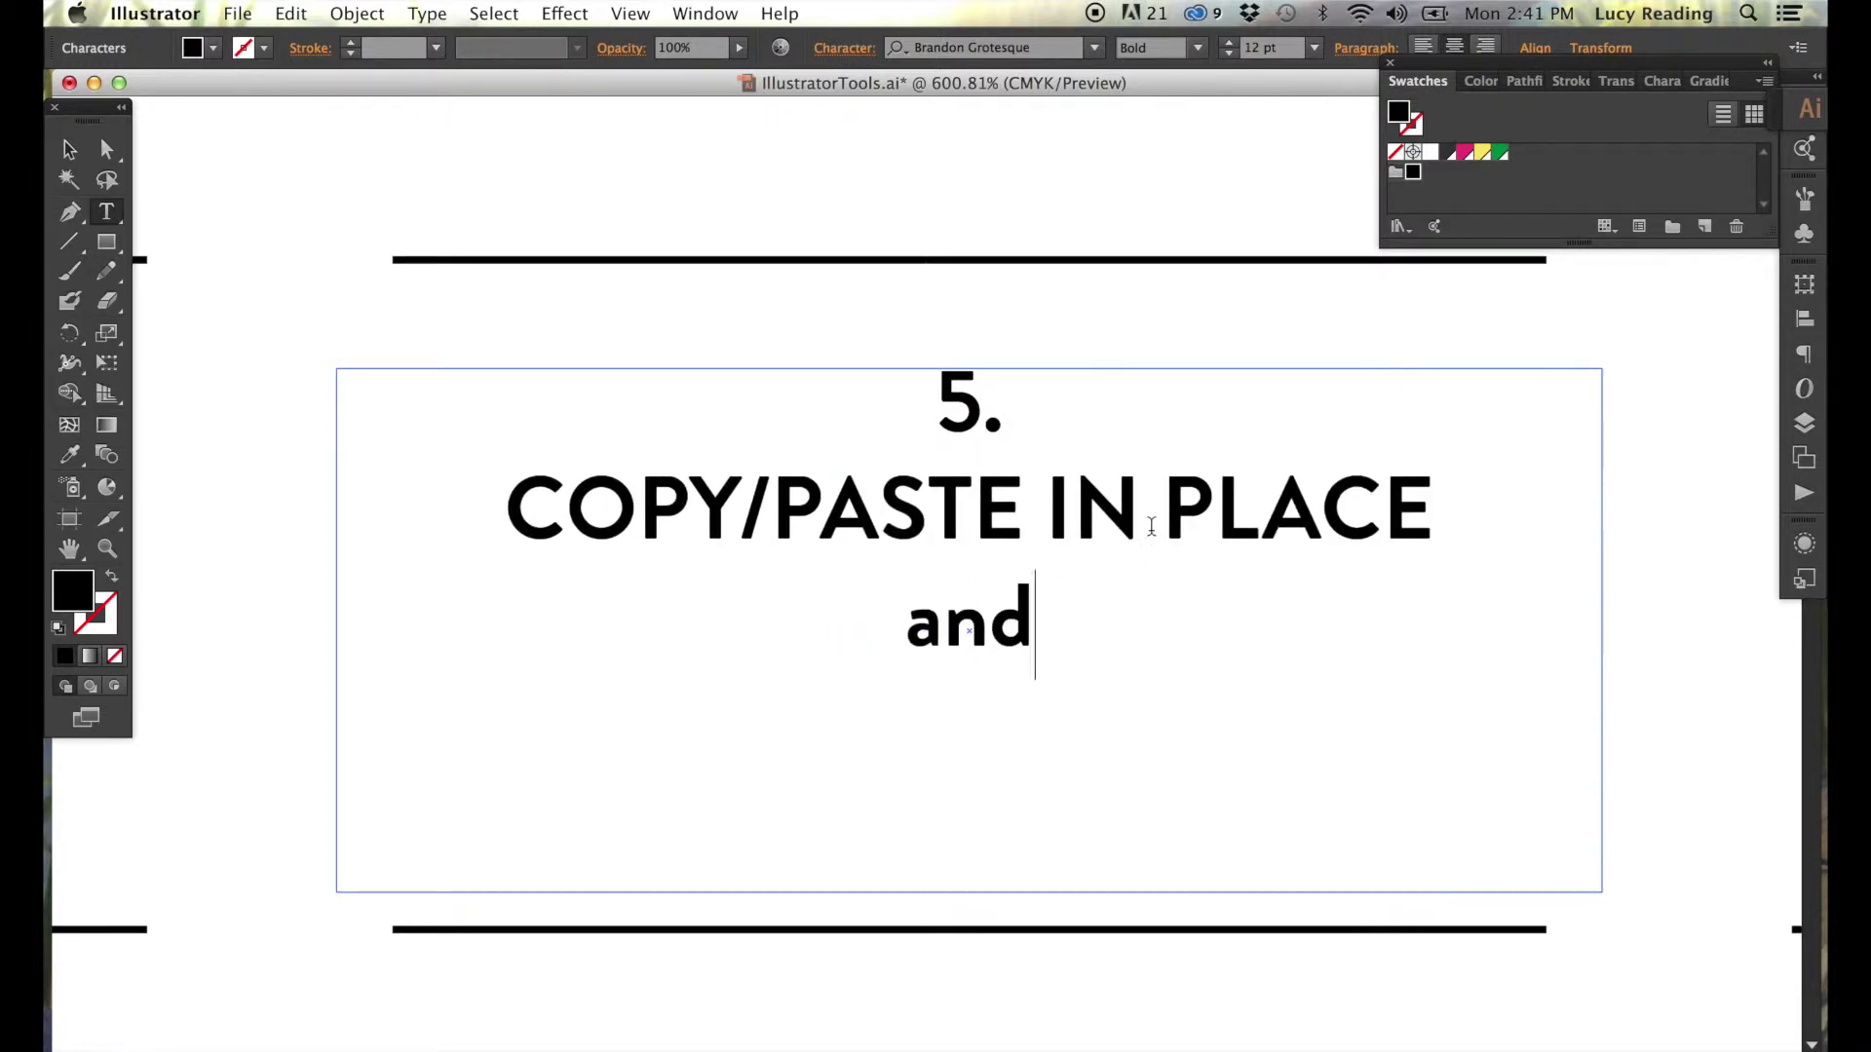
text(JOIN EN)
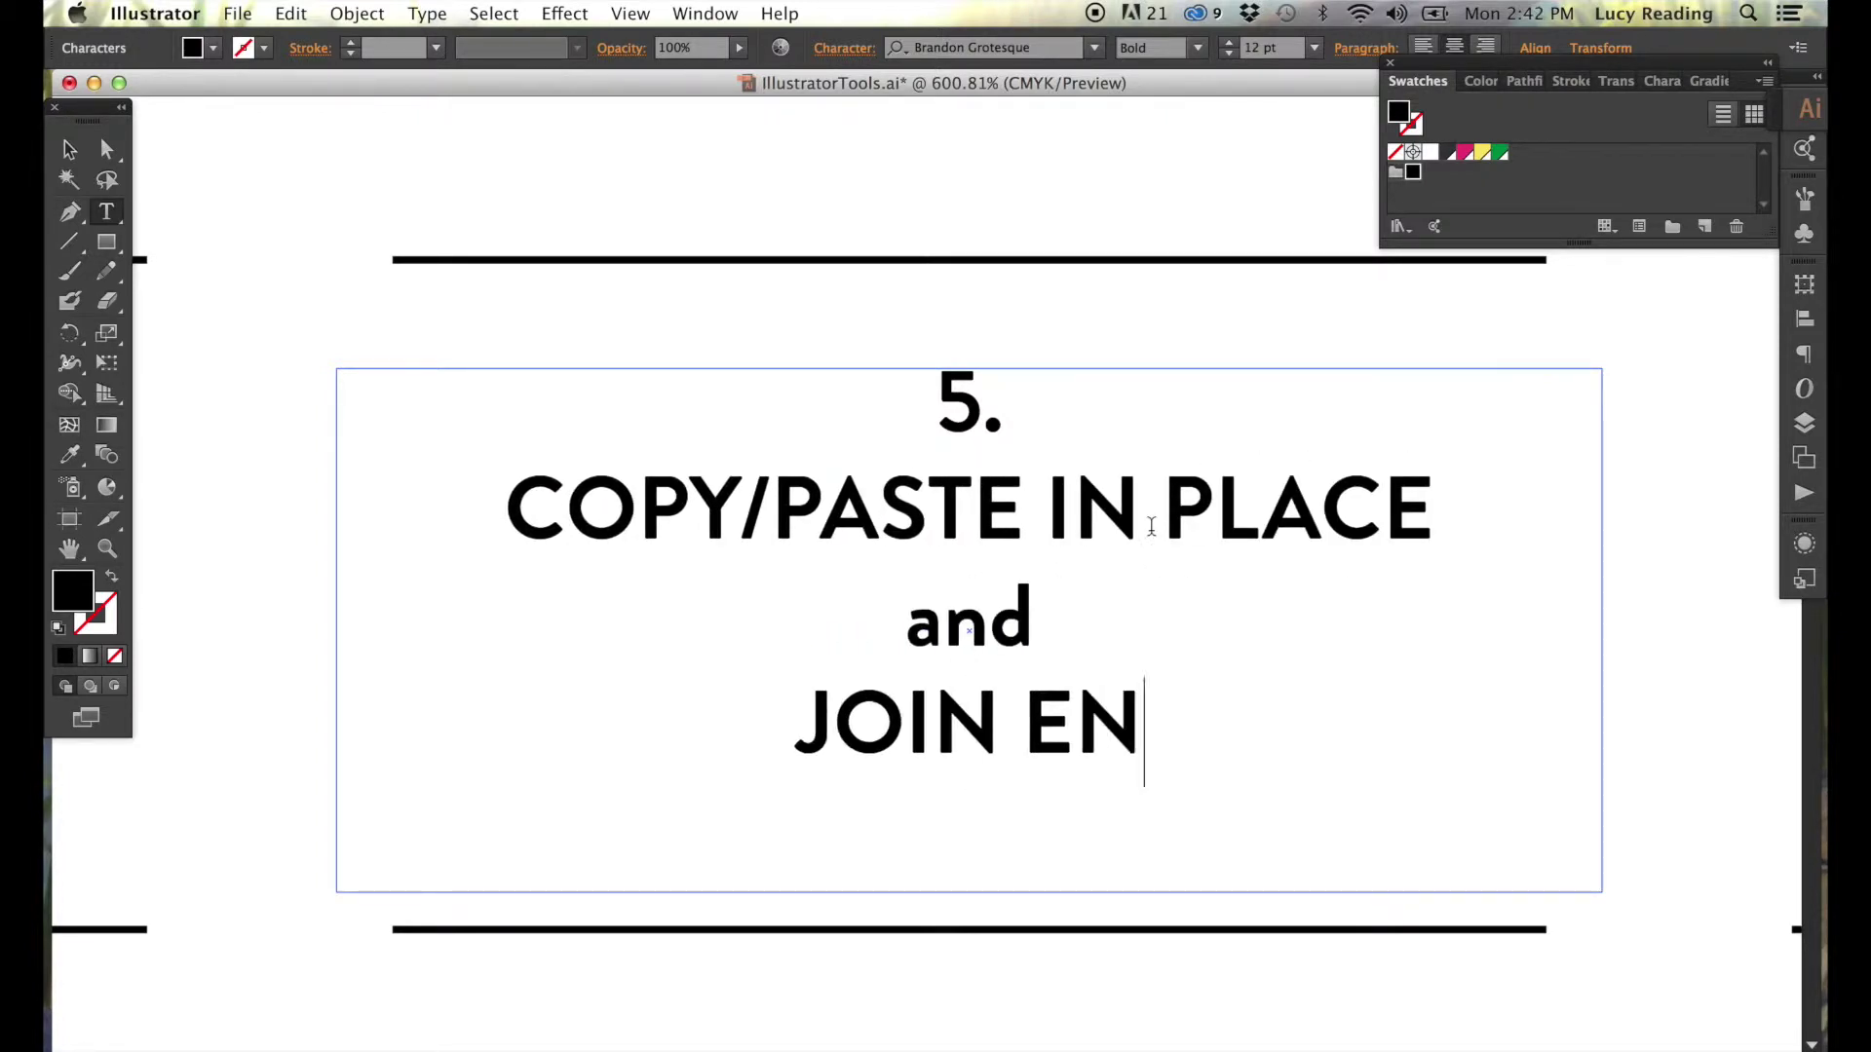
text(POINTS command J)
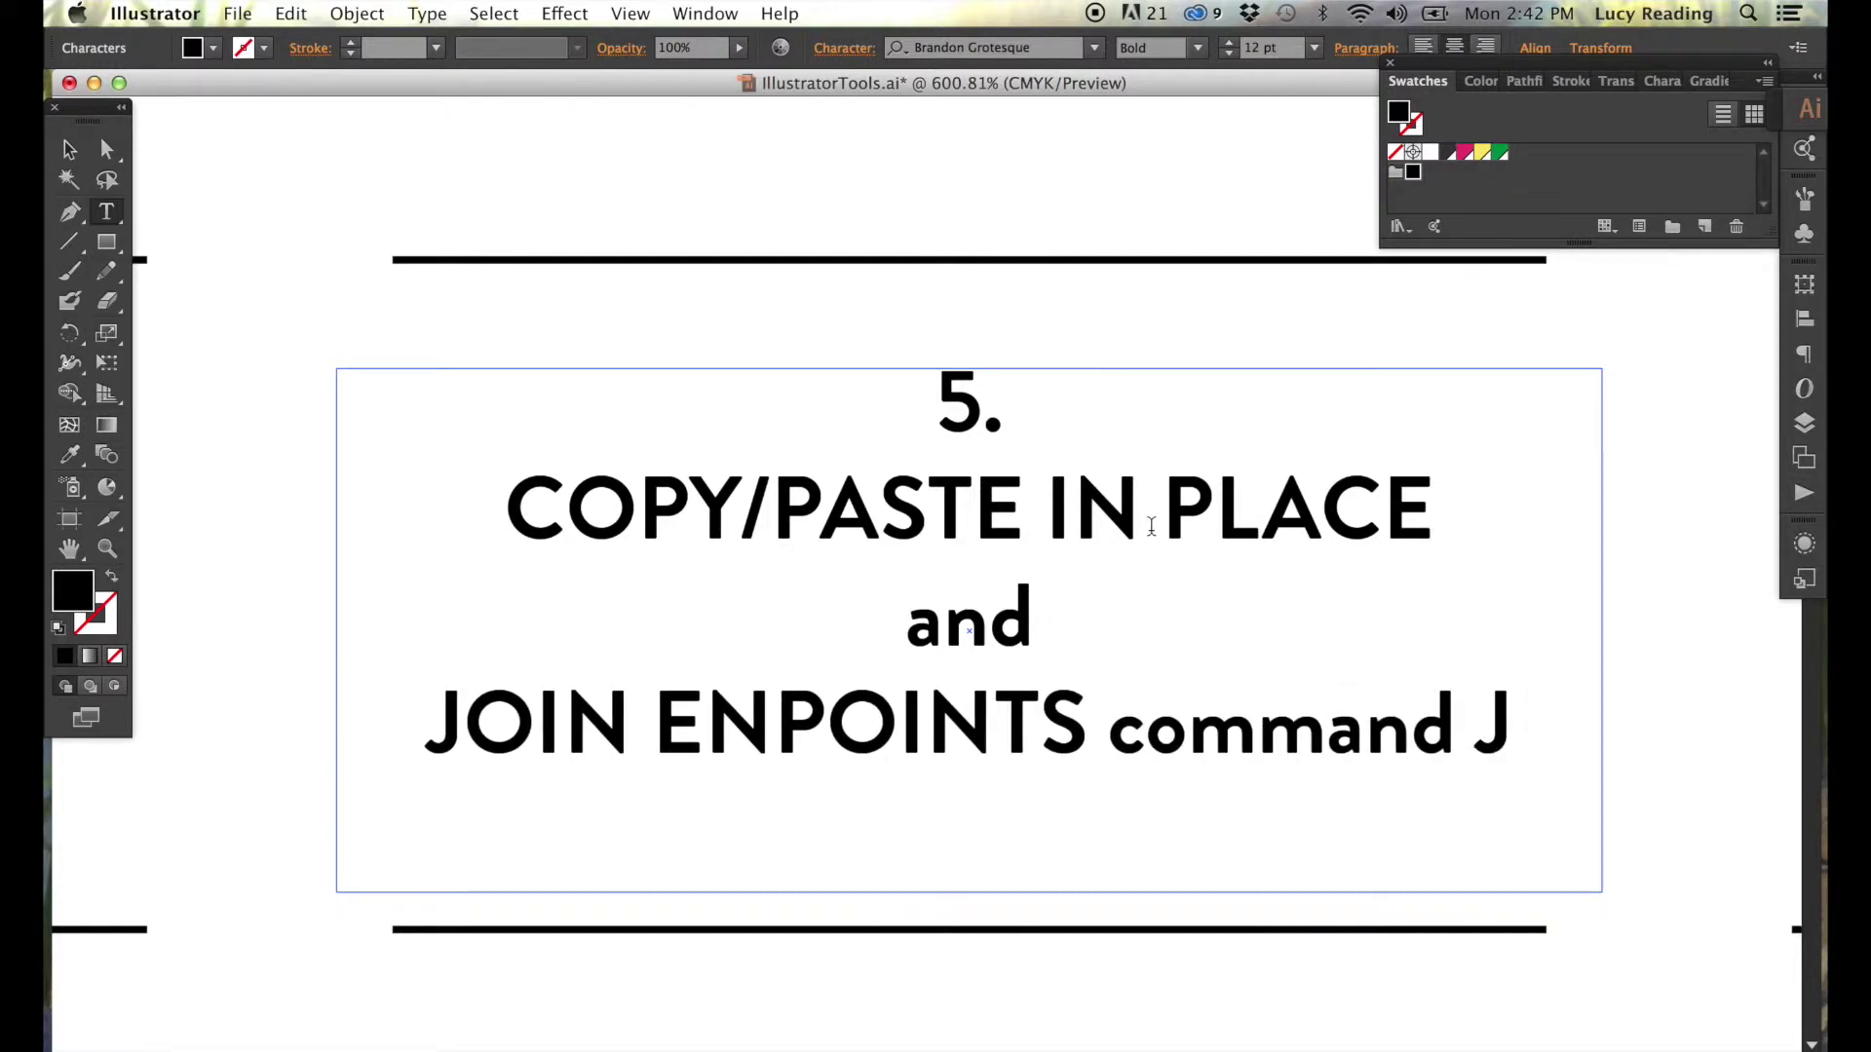
drag(1112, 705, 1532, 756)
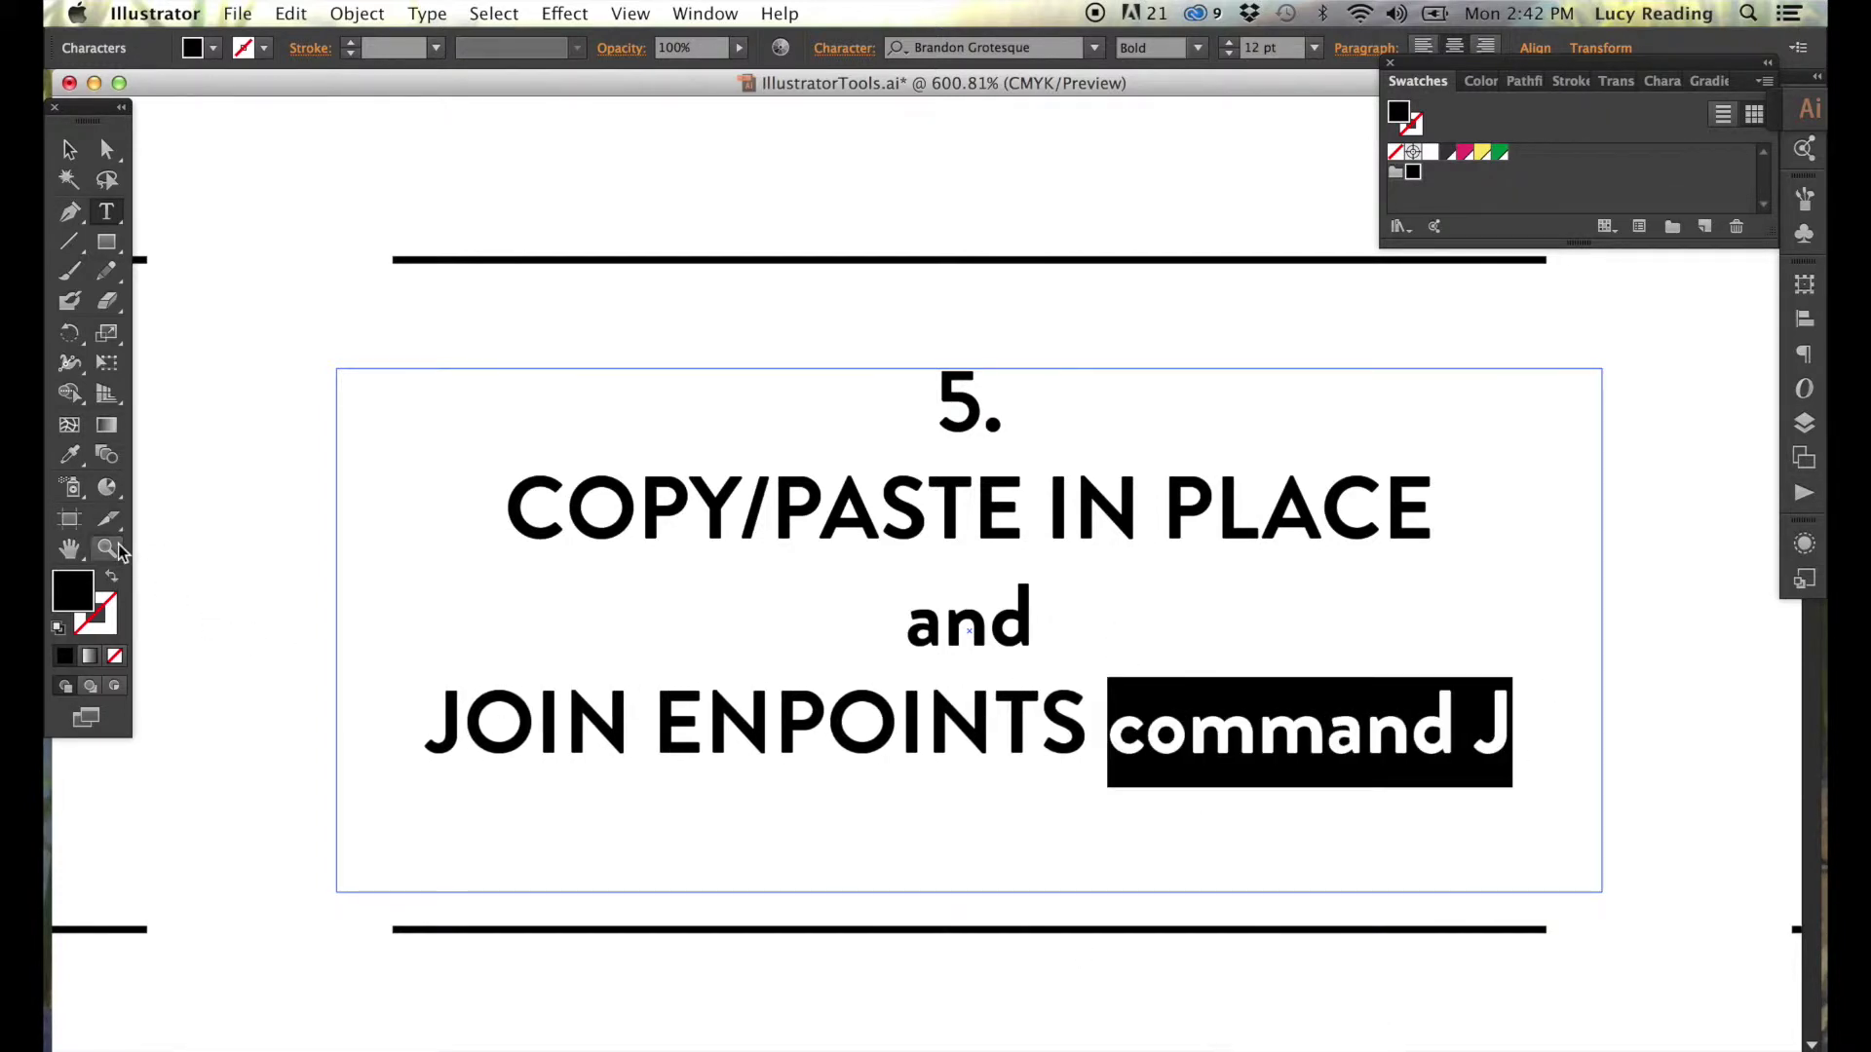
Draw a wide ellipse below card 5.
key(Escape)
key(super+minus)
key(super+minus)
scroll(214, 412, down, 3)
drag(106, 242, 187, 301)
drag(734, 652, 1300, 832)
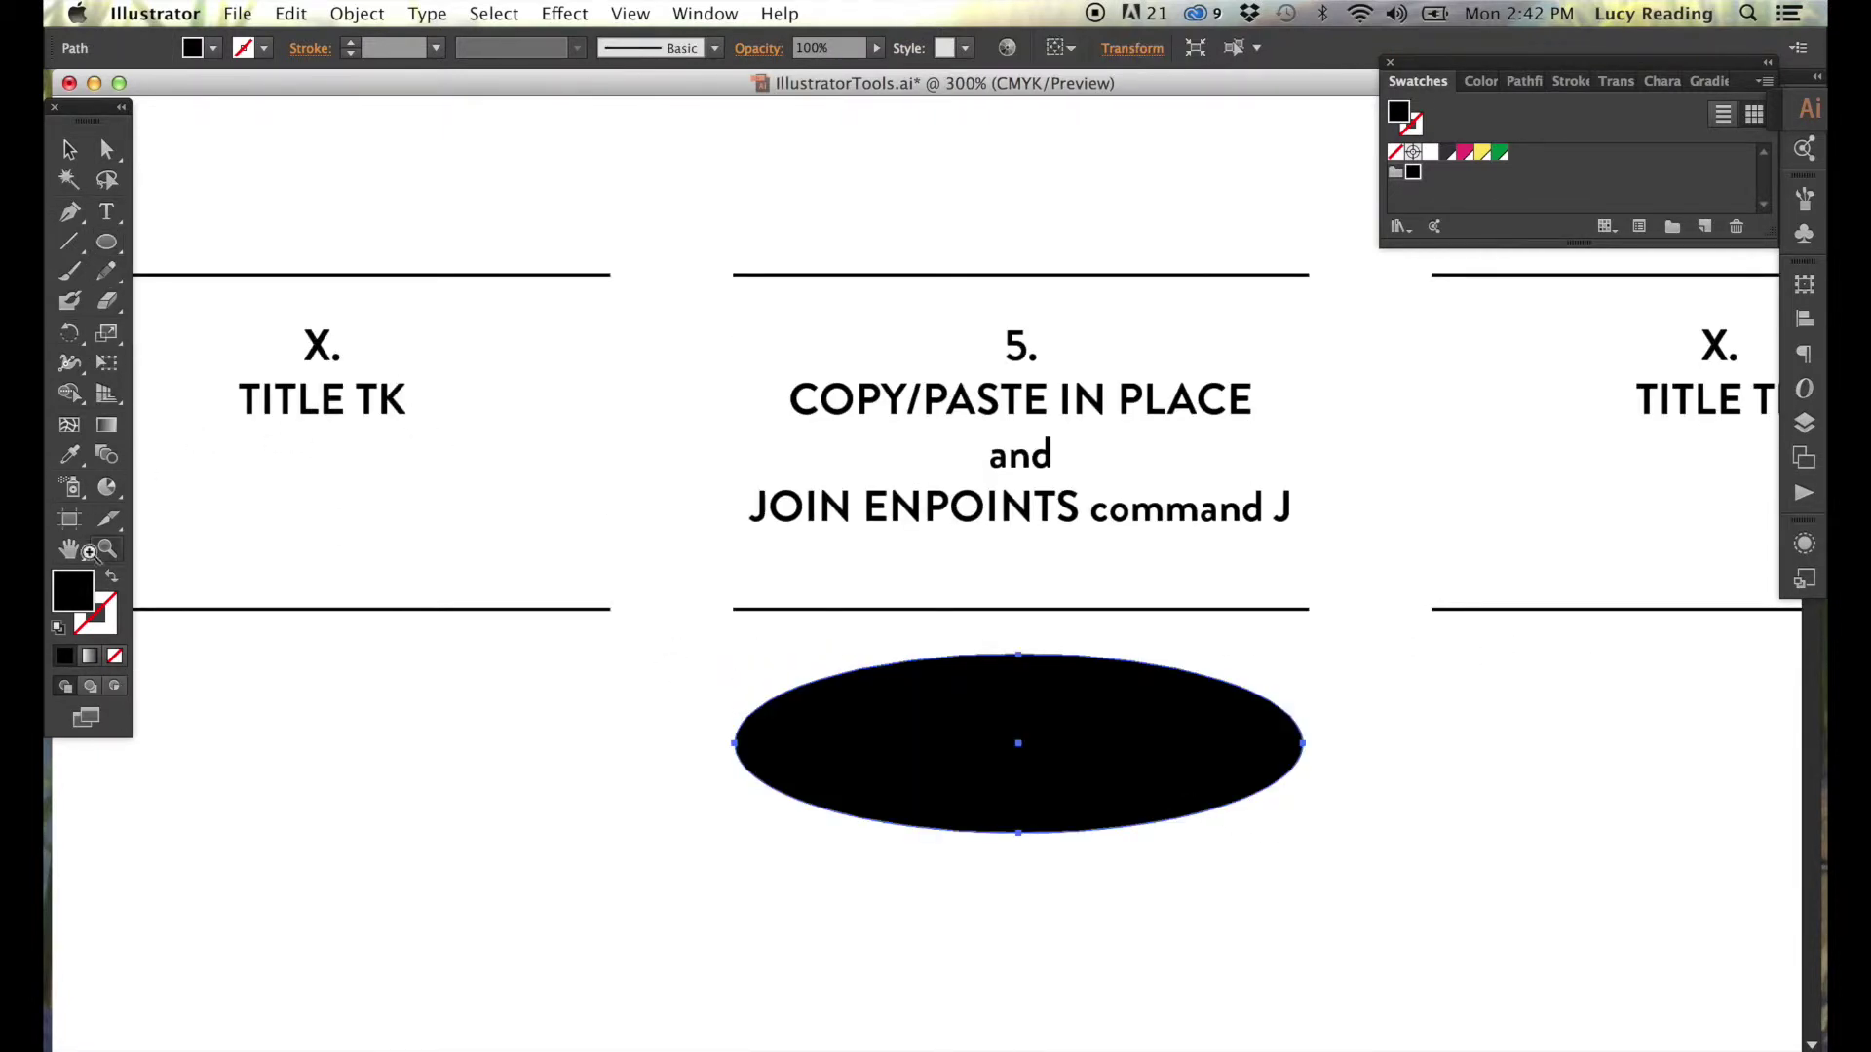
Copy the black ellipse and place a second copy lower down for the cup base.
scroll(356, 431, down, 3)
scroll(355, 431, right, 3)
key(v)
click(357, 13)
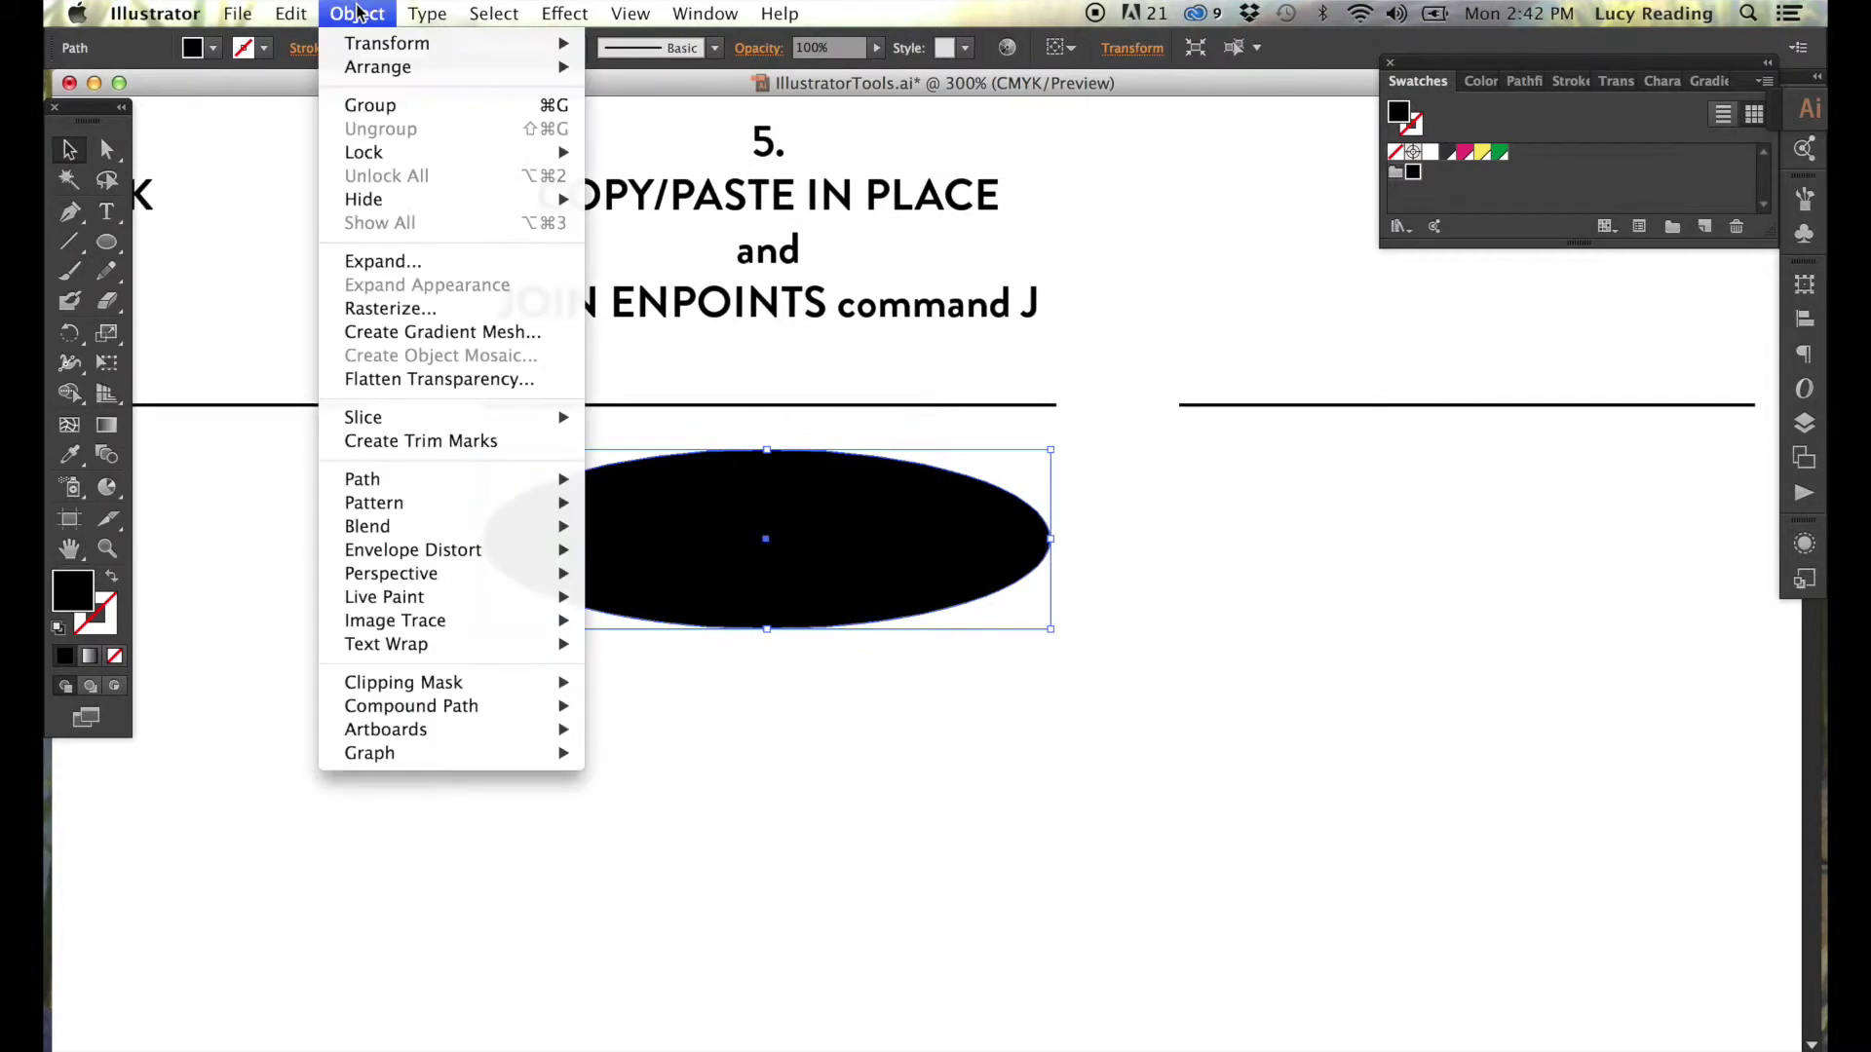
click(314, 130)
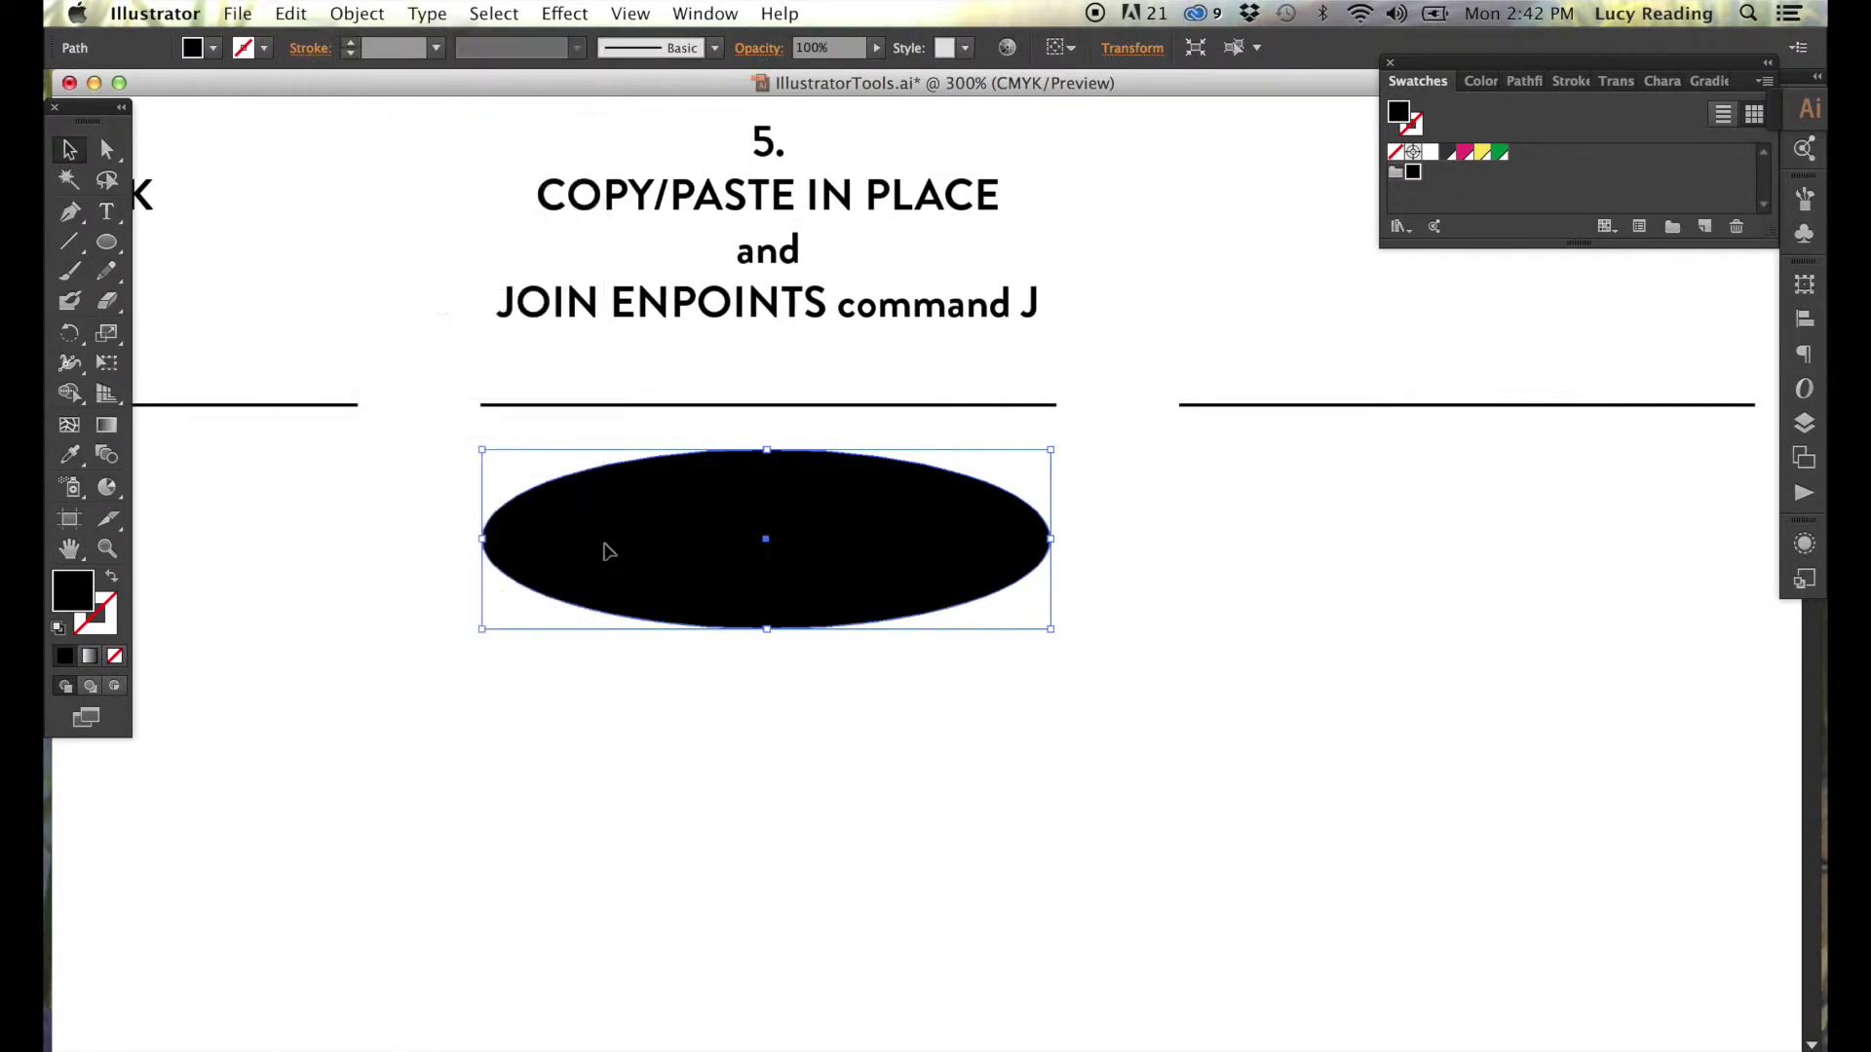
scroll(607, 551, down, 1)
drag(836, 480, 836, 870)
mouse_move(766, 819)
mouse_down()
mouse_move(760, 969)
mouse_move(760, 888)
mouse_up()
scroll(789, 775, down, 1)
click(1263, 818)
scroll(666, 435, down, 1)
scroll(666, 436, down, 1)
click(324, 341)
Delete opposite halves of the two ellipses and join them into one tapered cup shape.
click(798, 834)
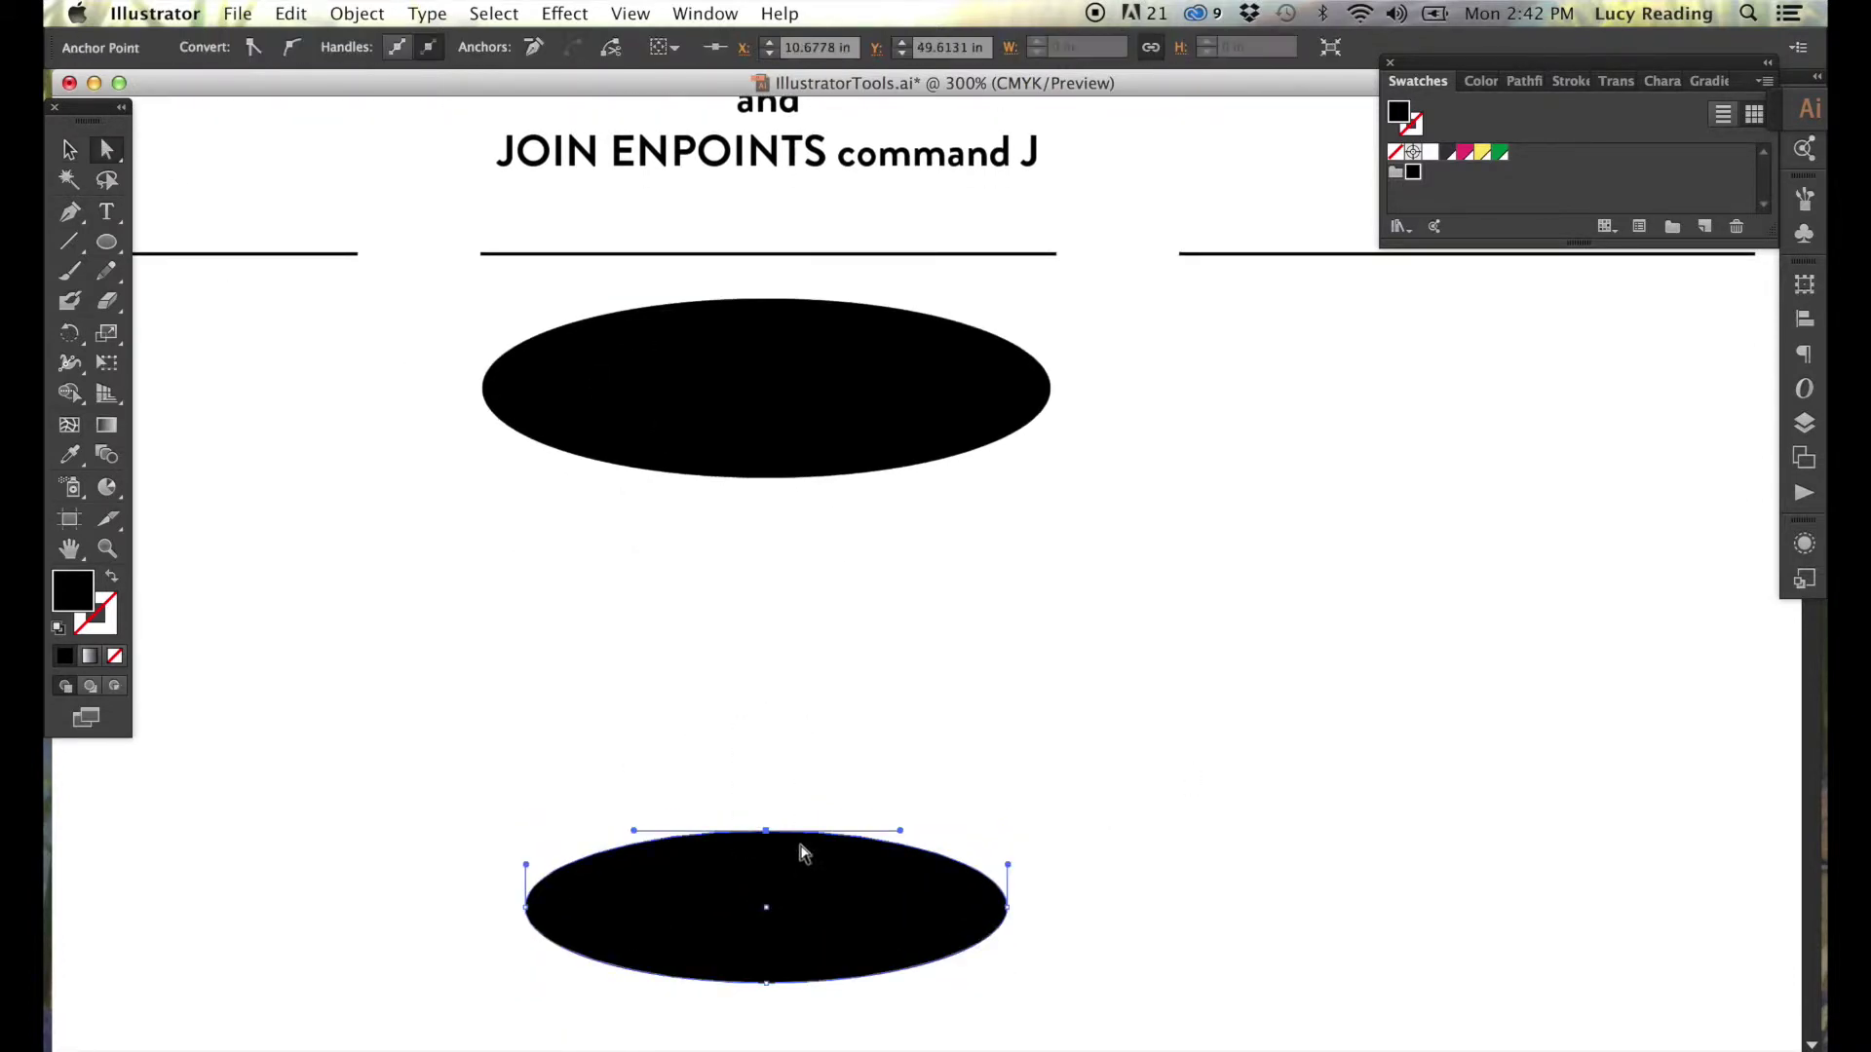
key(Delete)
click(711, 474)
key(Delete)
shift+click(766, 950)
click(553, 699)
key(t)
drag(836, 152, 977, 237)
click(69, 149)
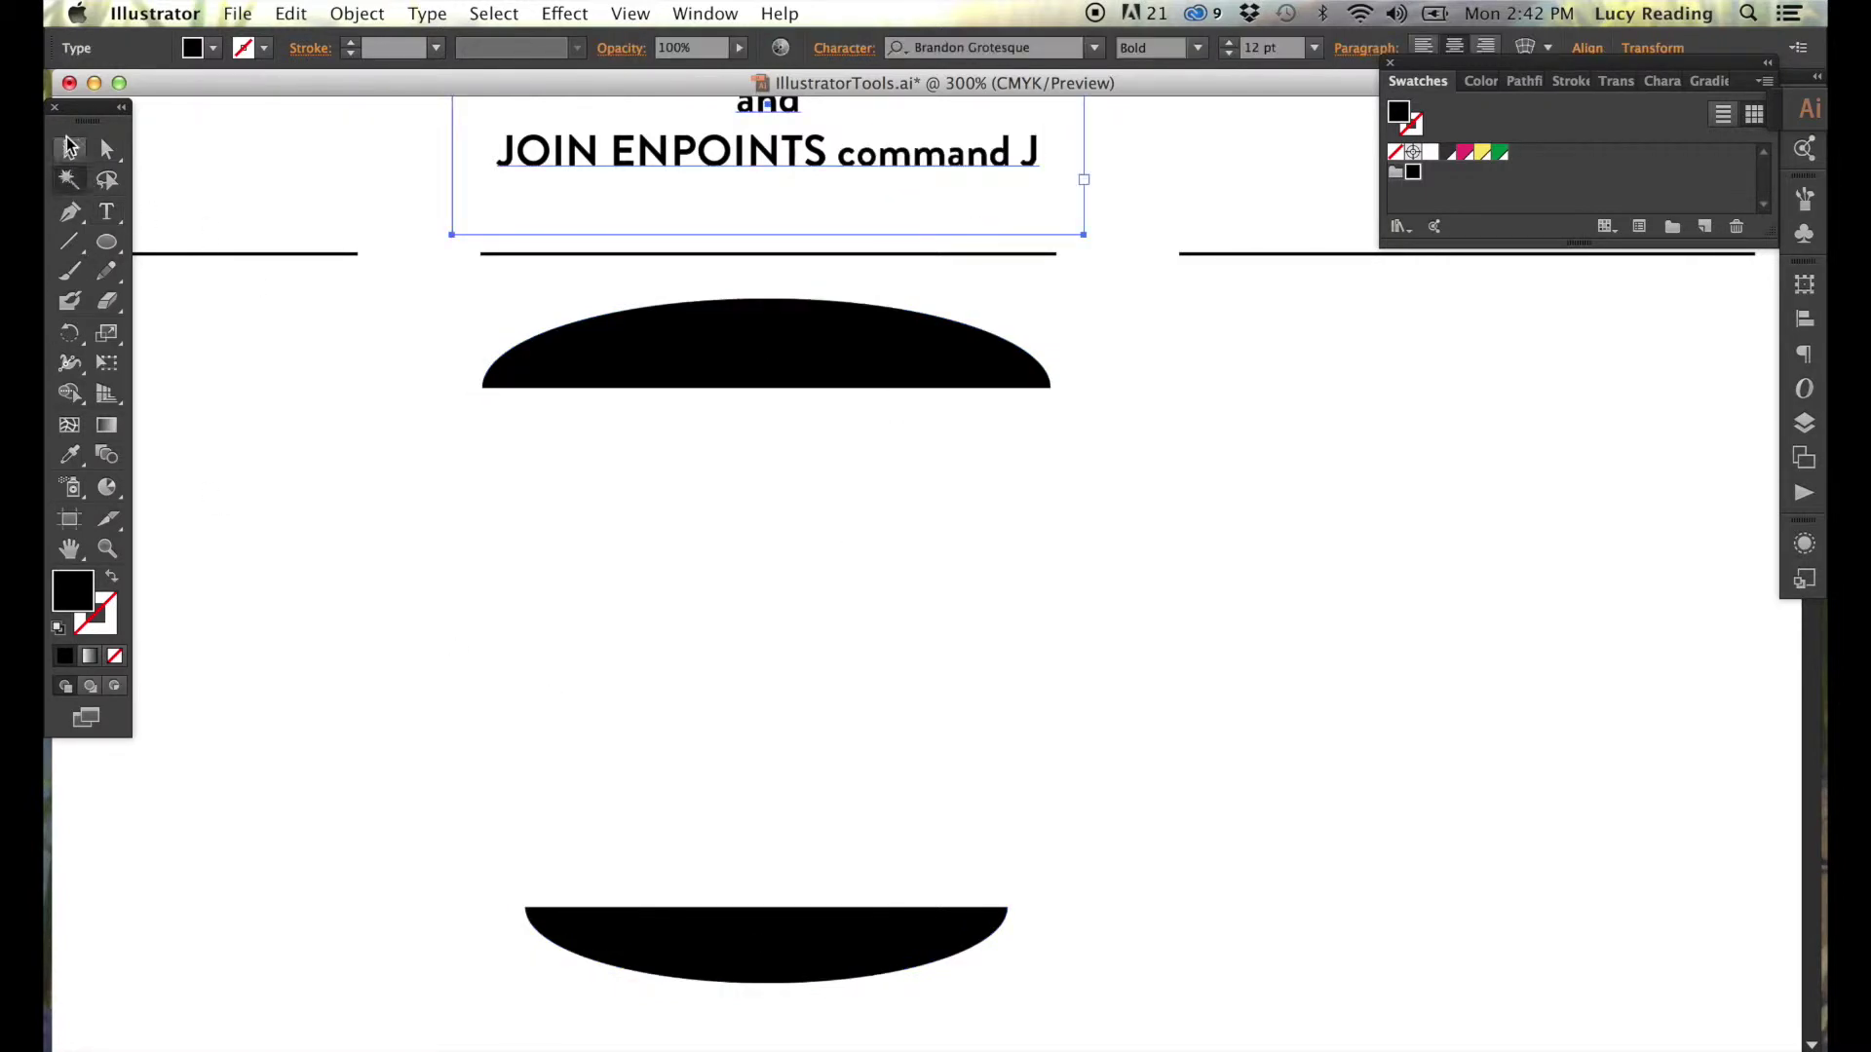
drag(418, 335, 677, 957)
key(super+j)
Give the cup a black outline with no fill, and paste back a white, black-outlined rim ellipse.
key(i)
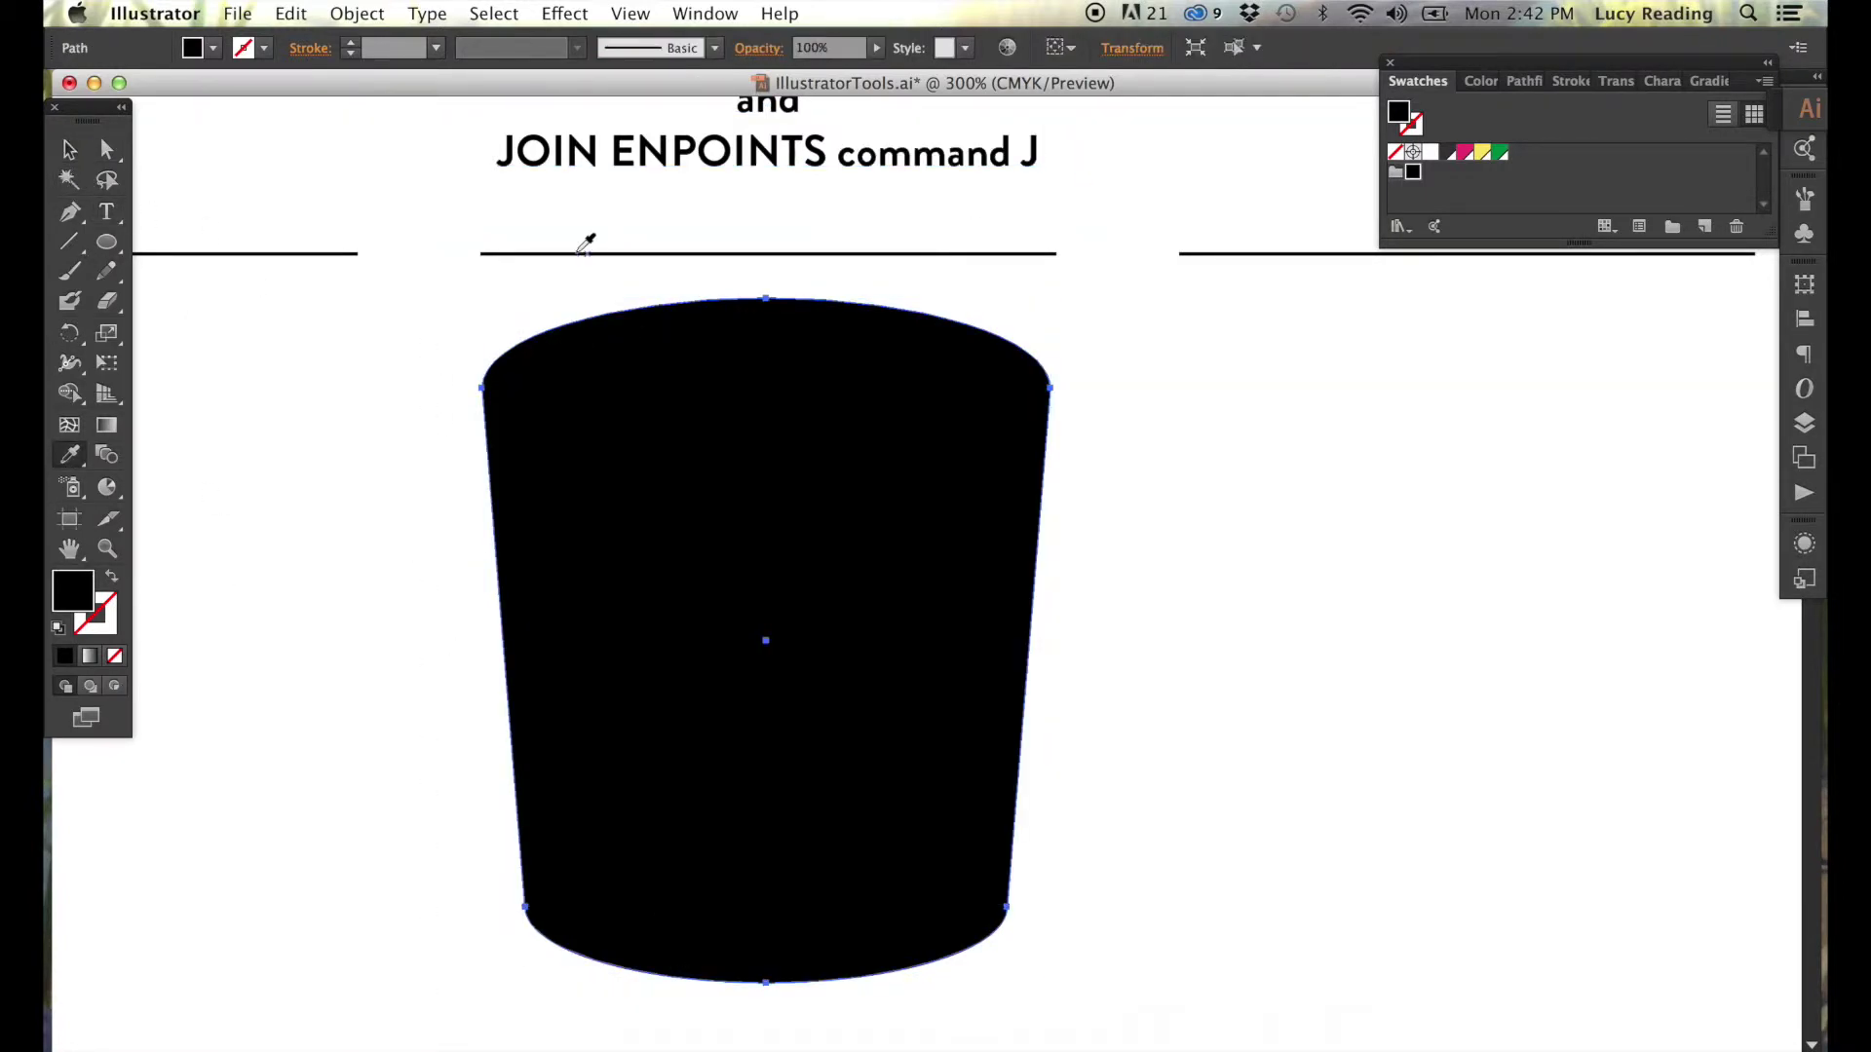
click(533, 252)
click(305, 393)
click(291, 13)
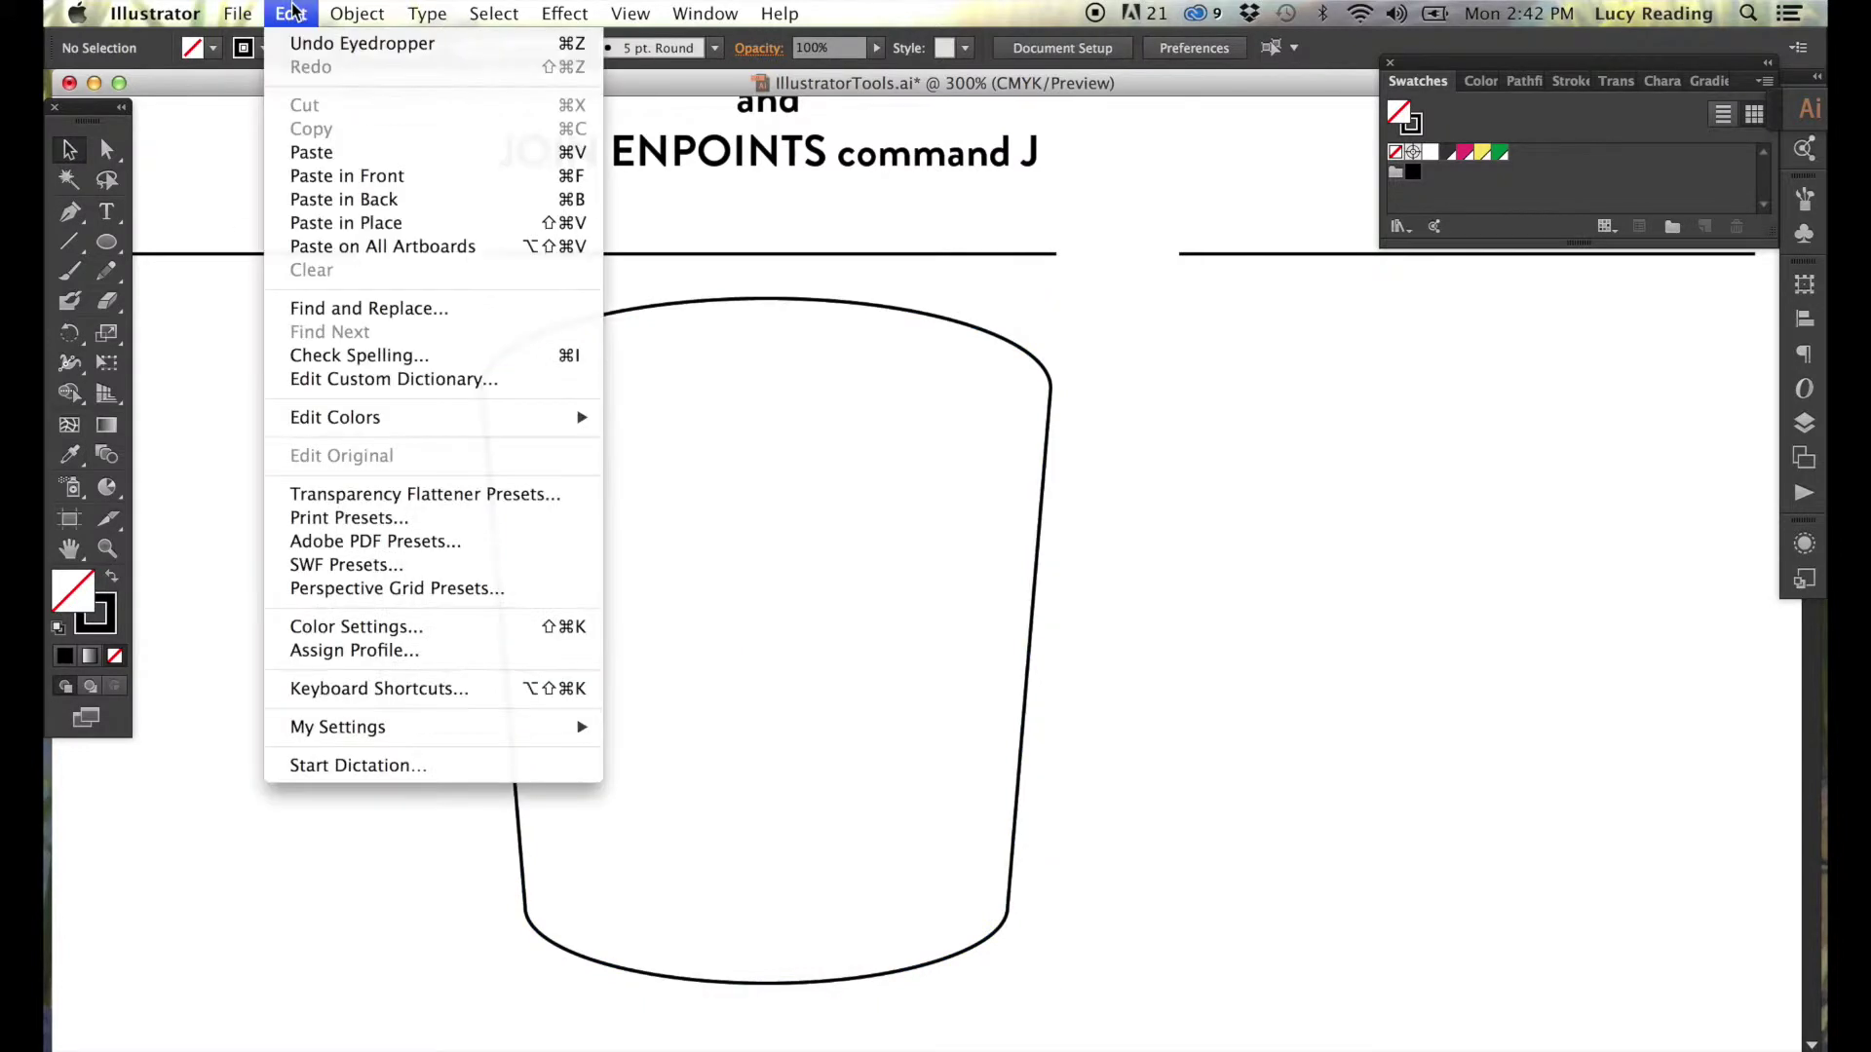
click(331, 224)
key(i)
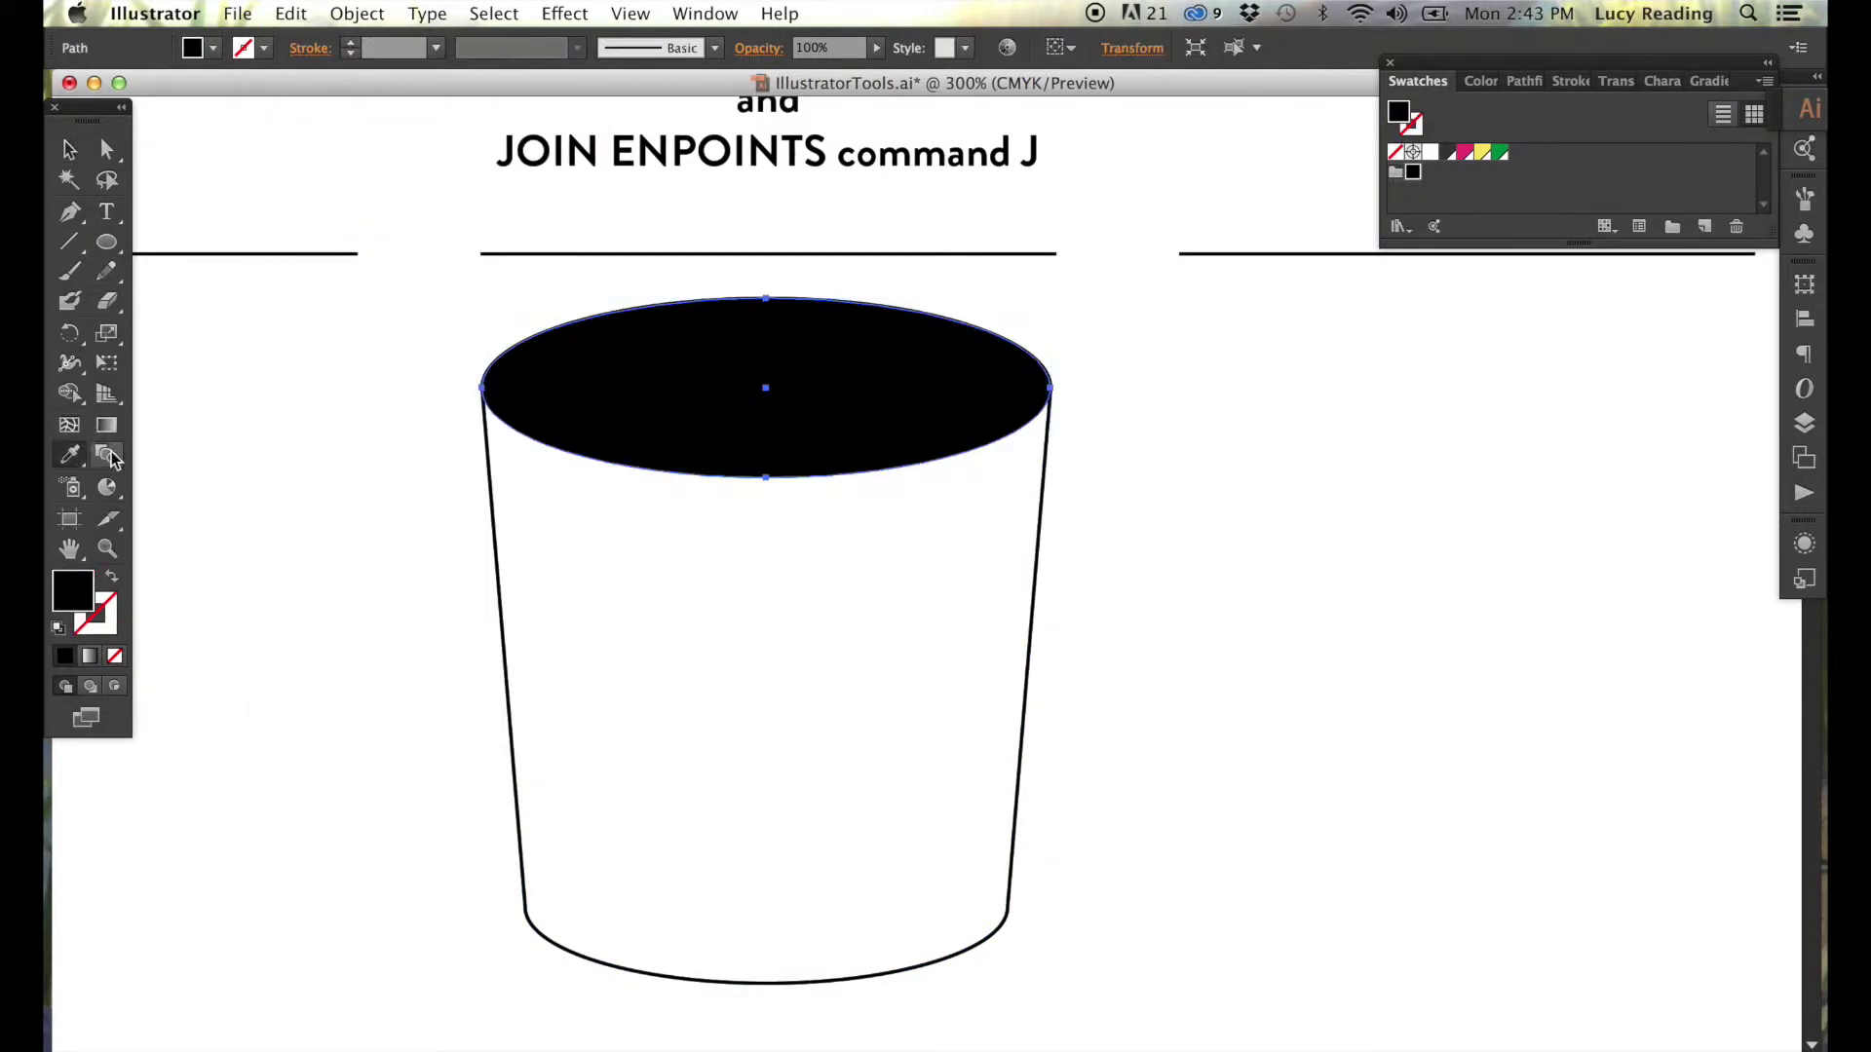
click(487, 465)
click(65, 151)
click(433, 672)
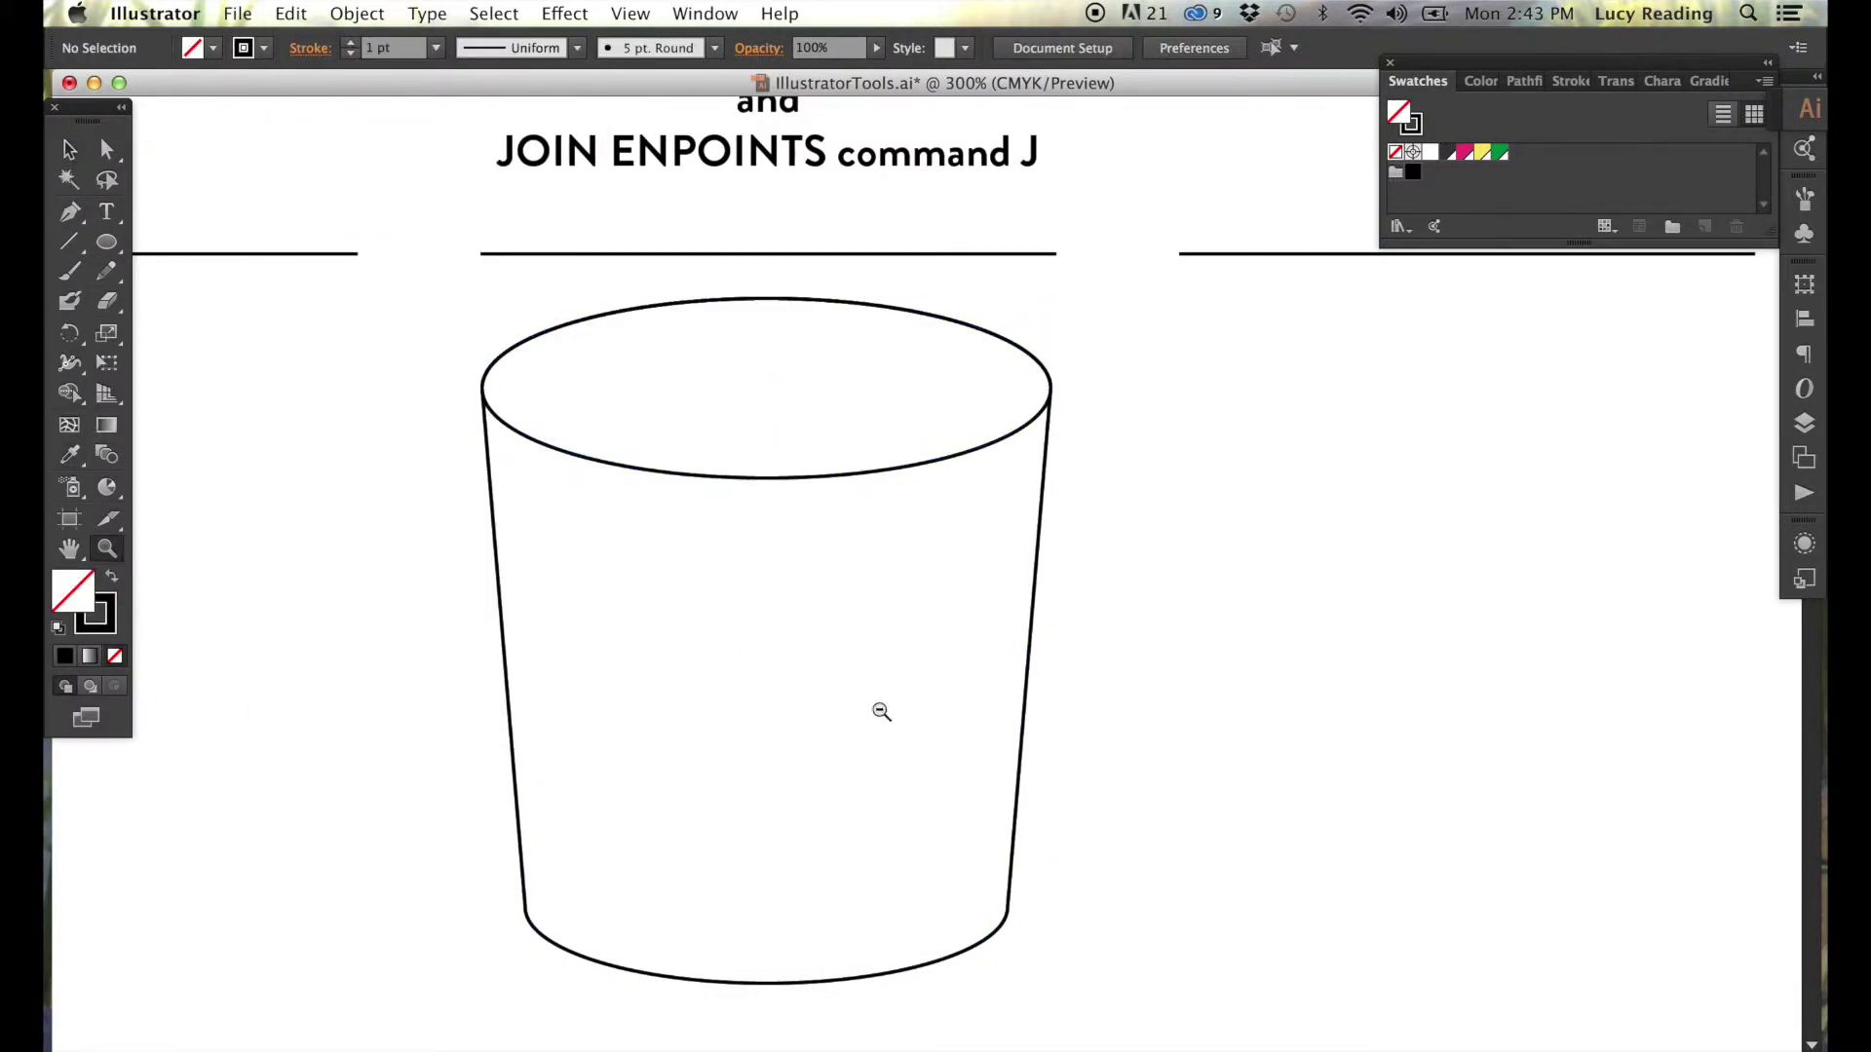
alt+click(857, 720)
scroll(534, 538, up, 2)
click(107, 212)
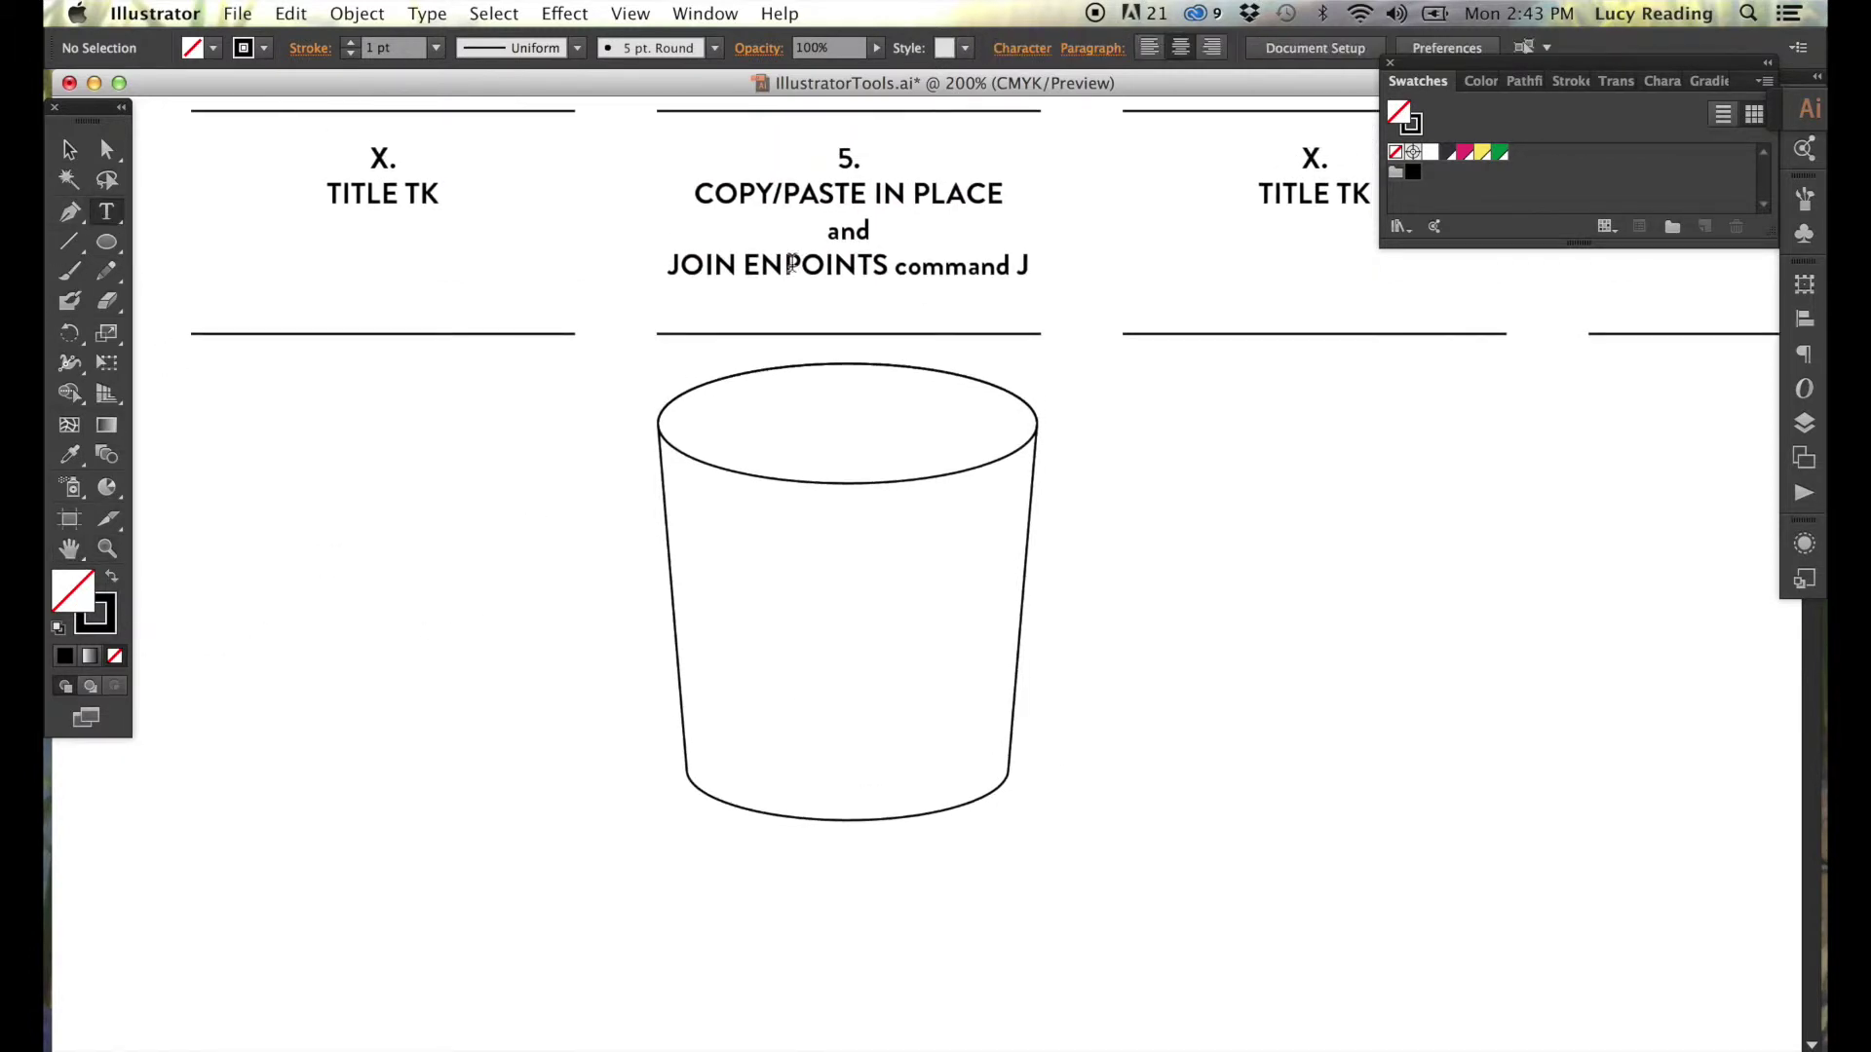
Correct card 5's title to JOIN ENDPOINTS and remove the 'command J' note.
click(797, 262)
text(D)
drag(905, 268, 1094, 259)
text(oops!)
key(BackSpace)
key(BackSpace)
key(BackSpace)
key(BackSpace)
key(BackSpace)
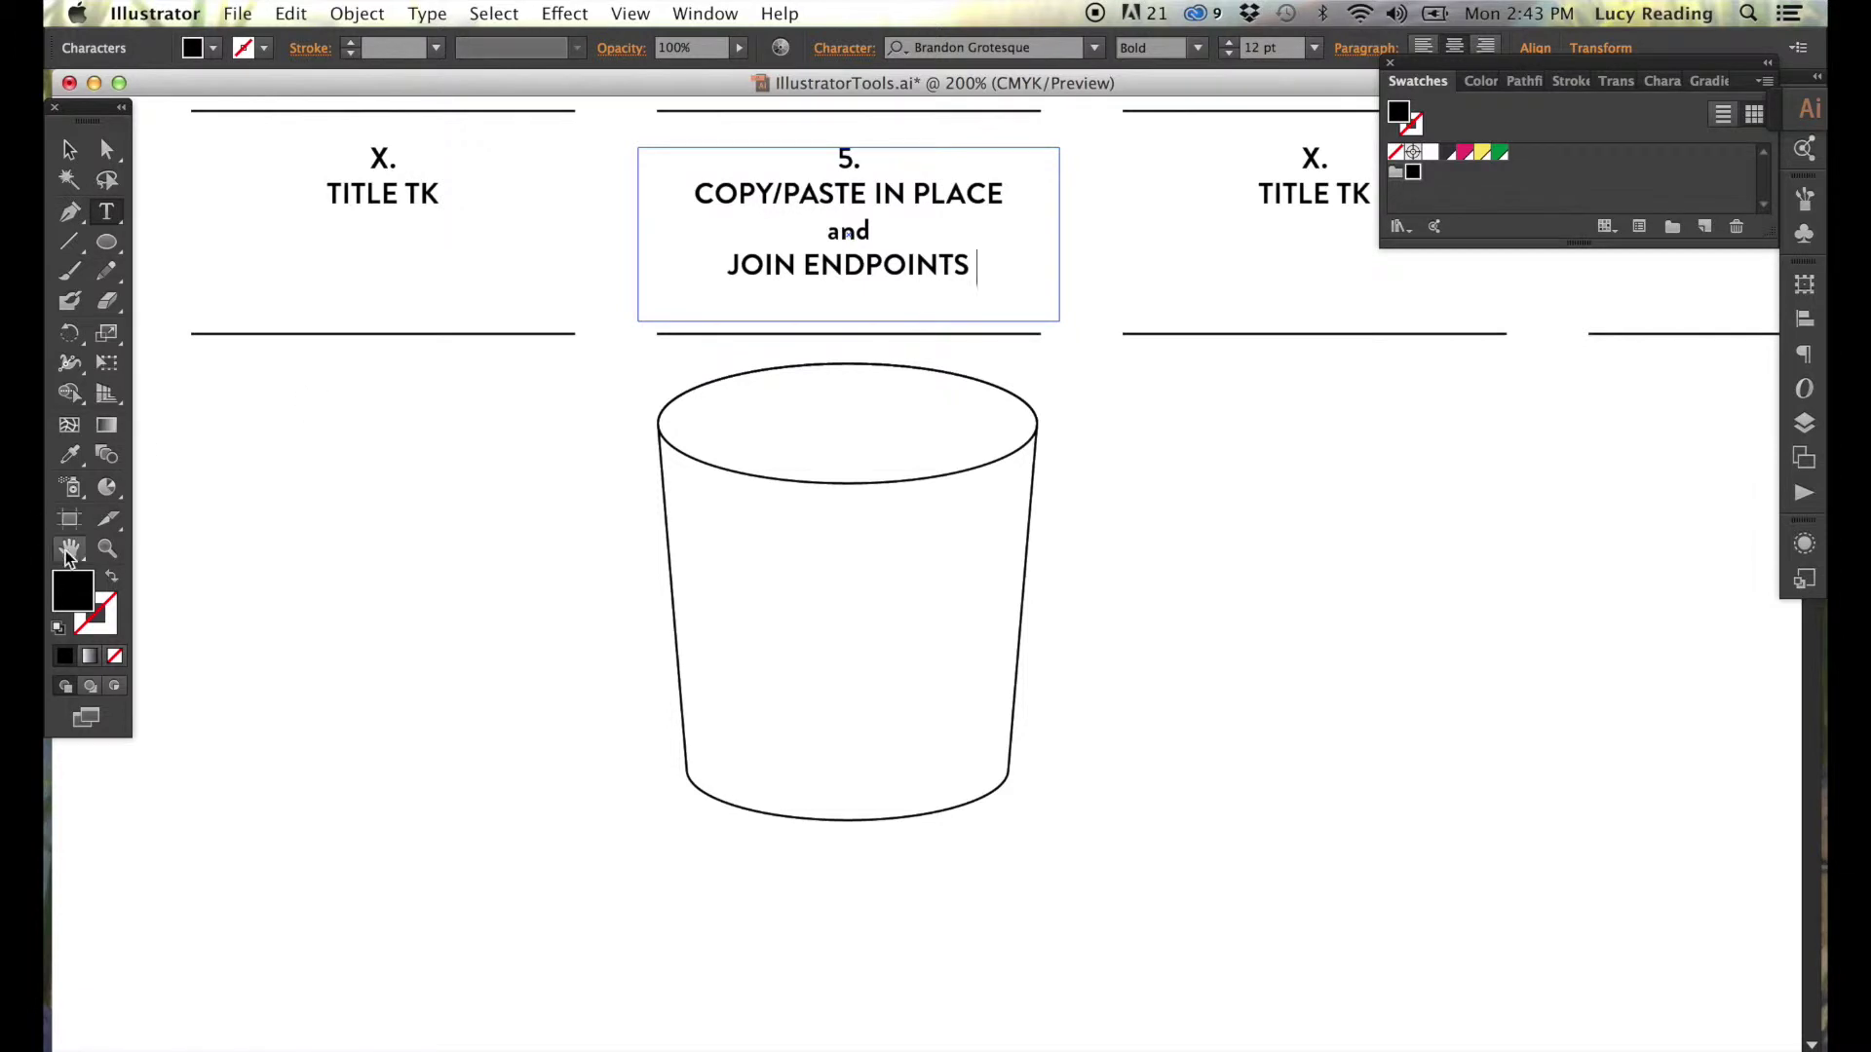
Retitle the next card '6. PATHFINDER' and zoom out to show the cup and titles.
click(68, 551)
drag(806, 498, 341, 572)
double_click(846, 234)
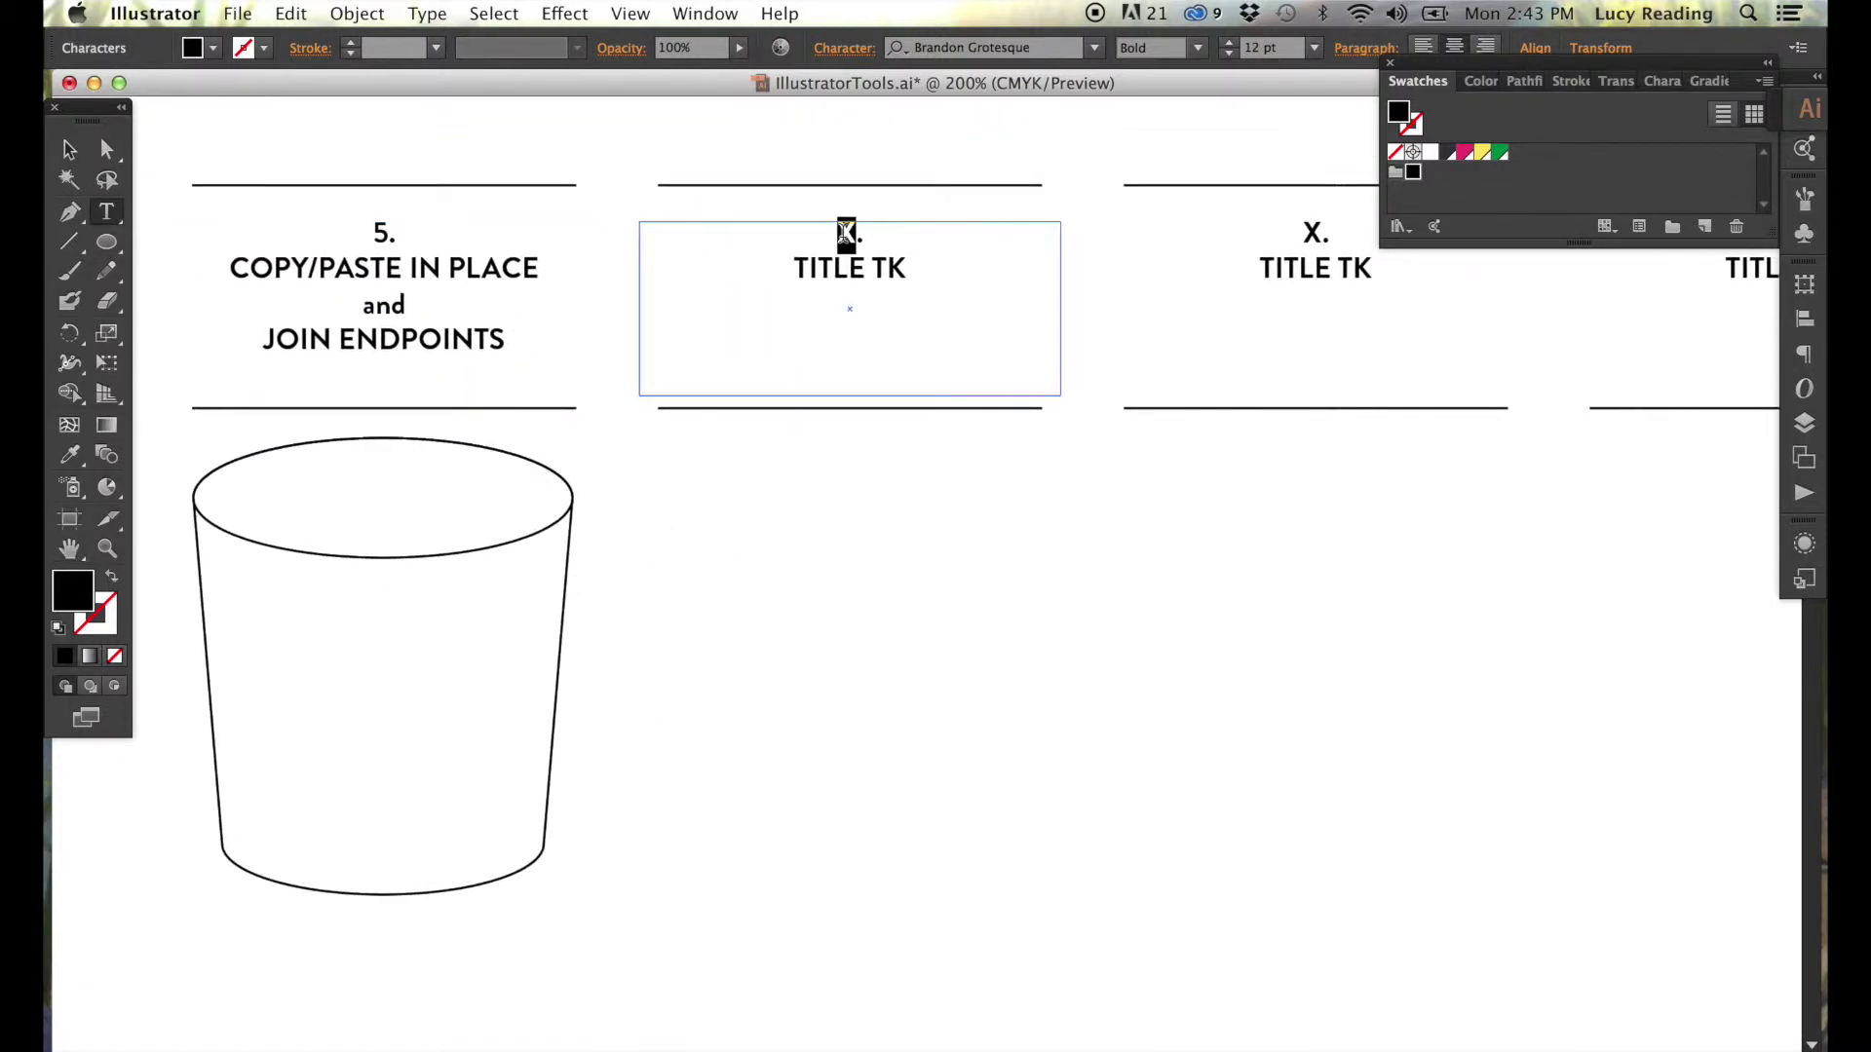
text(6)
drag(908, 269, 785, 261)
text(PAYHFINDERTH)
key(Escape)
drag(646, 182, 1078, 420)
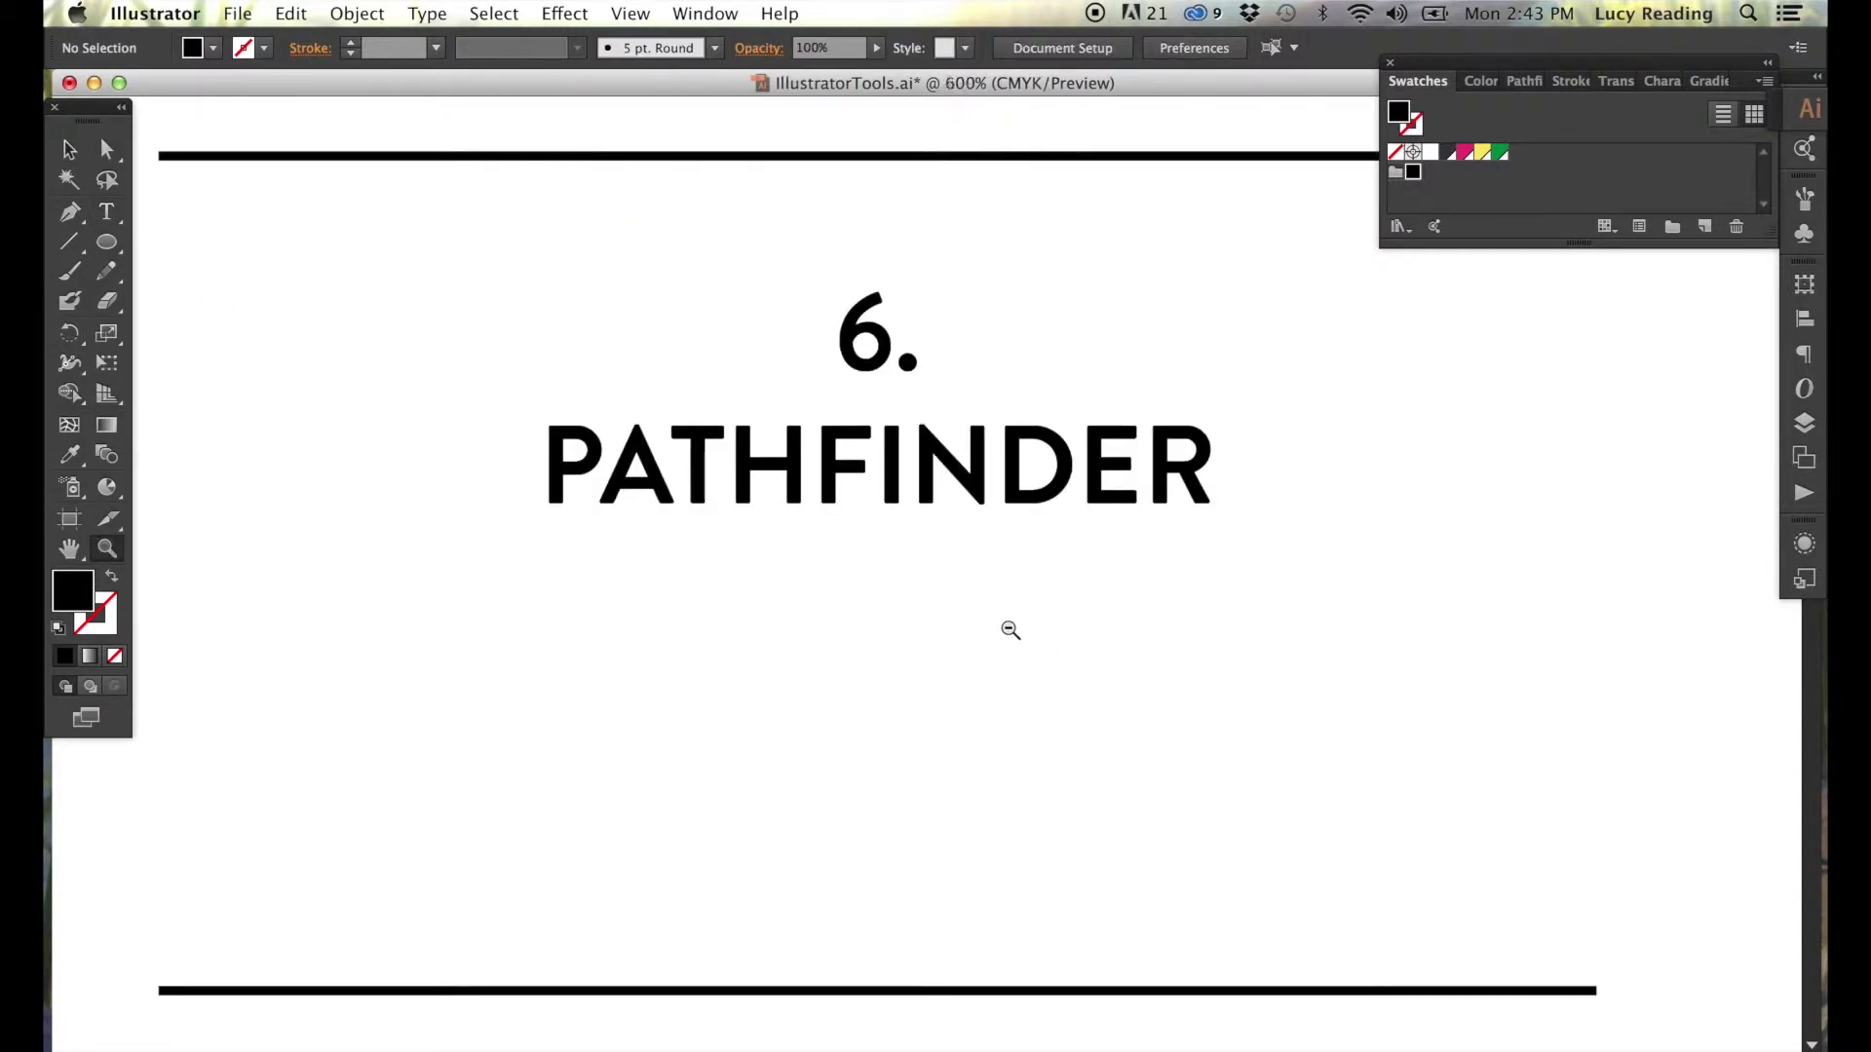
key(super+minus)
key(super+minus)
key(super+minus)
key(super+minus)
key(super+minus)
click(65, 150)
click(430, 657)
Duplicate the cup under the PATHFINDER card and add a smaller white inner ellipse inside its rim.
drag(429, 657, 785, 715)
click(1125, 745)
click(970, 698)
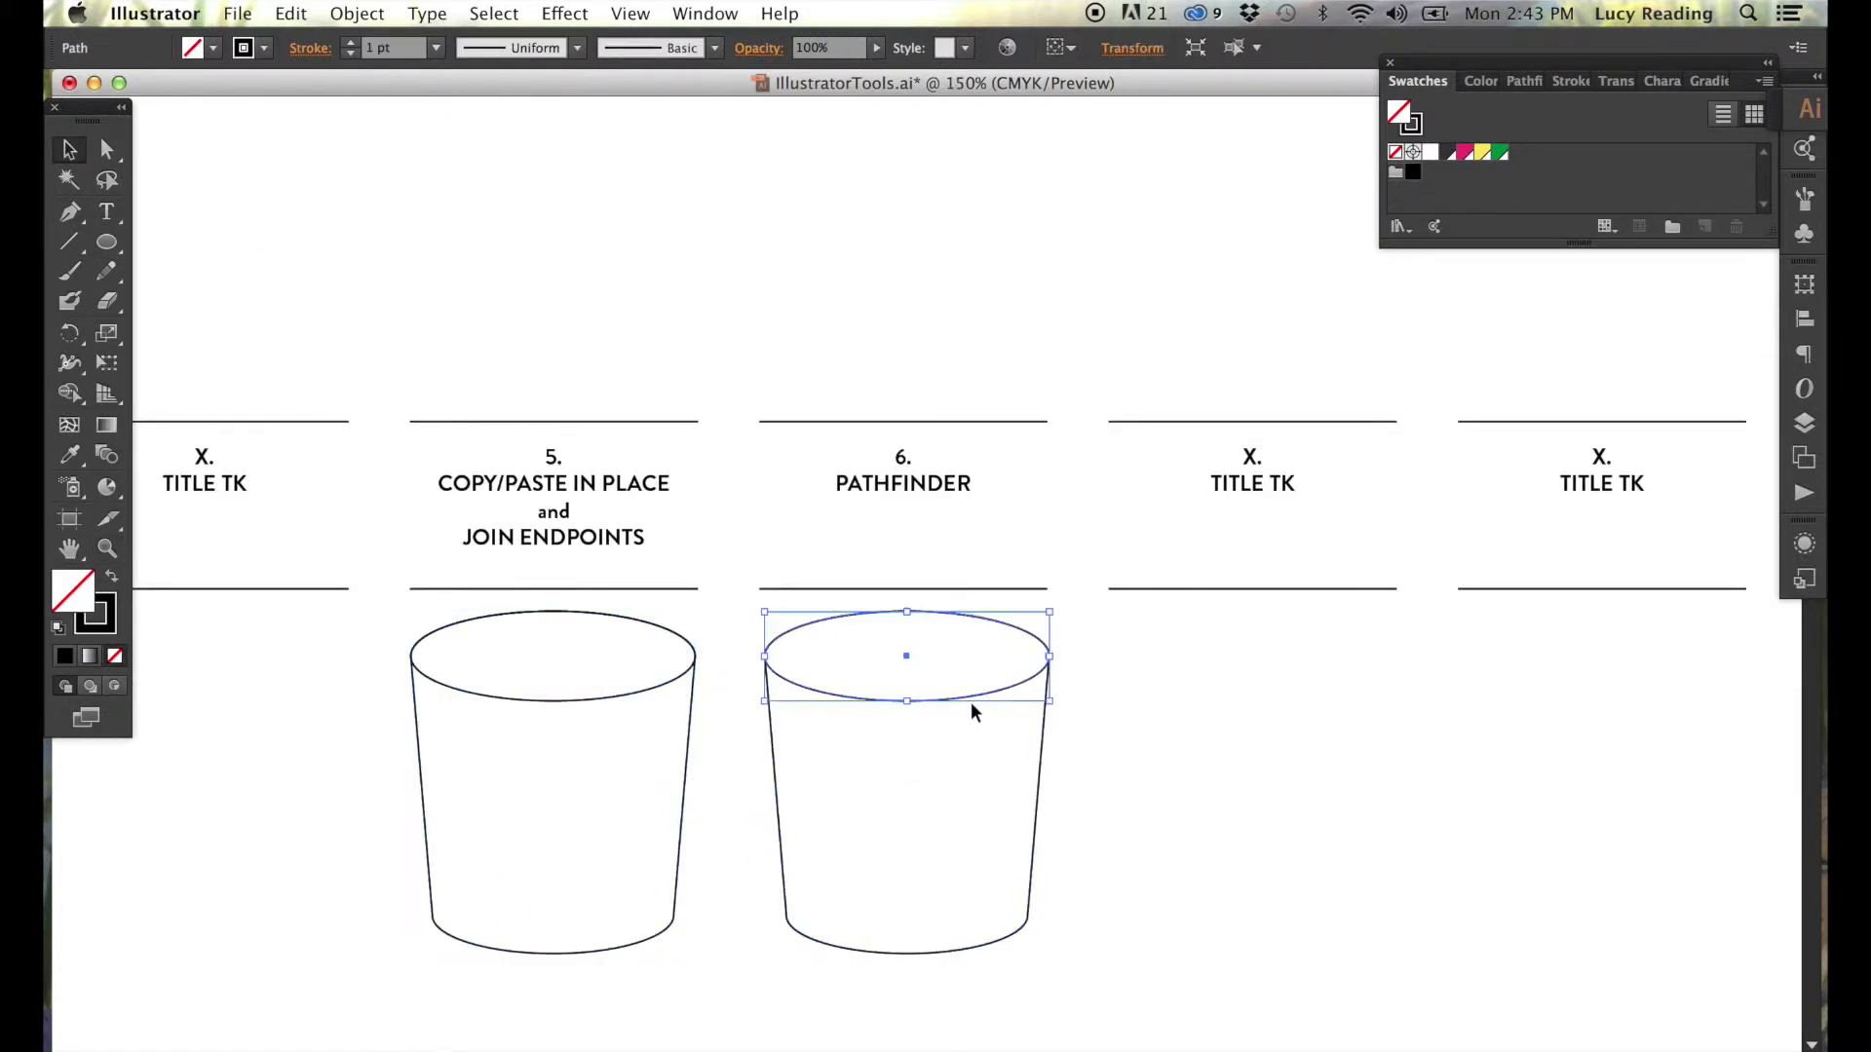
click(291, 13)
click(321, 238)
drag(907, 702, 907, 691)
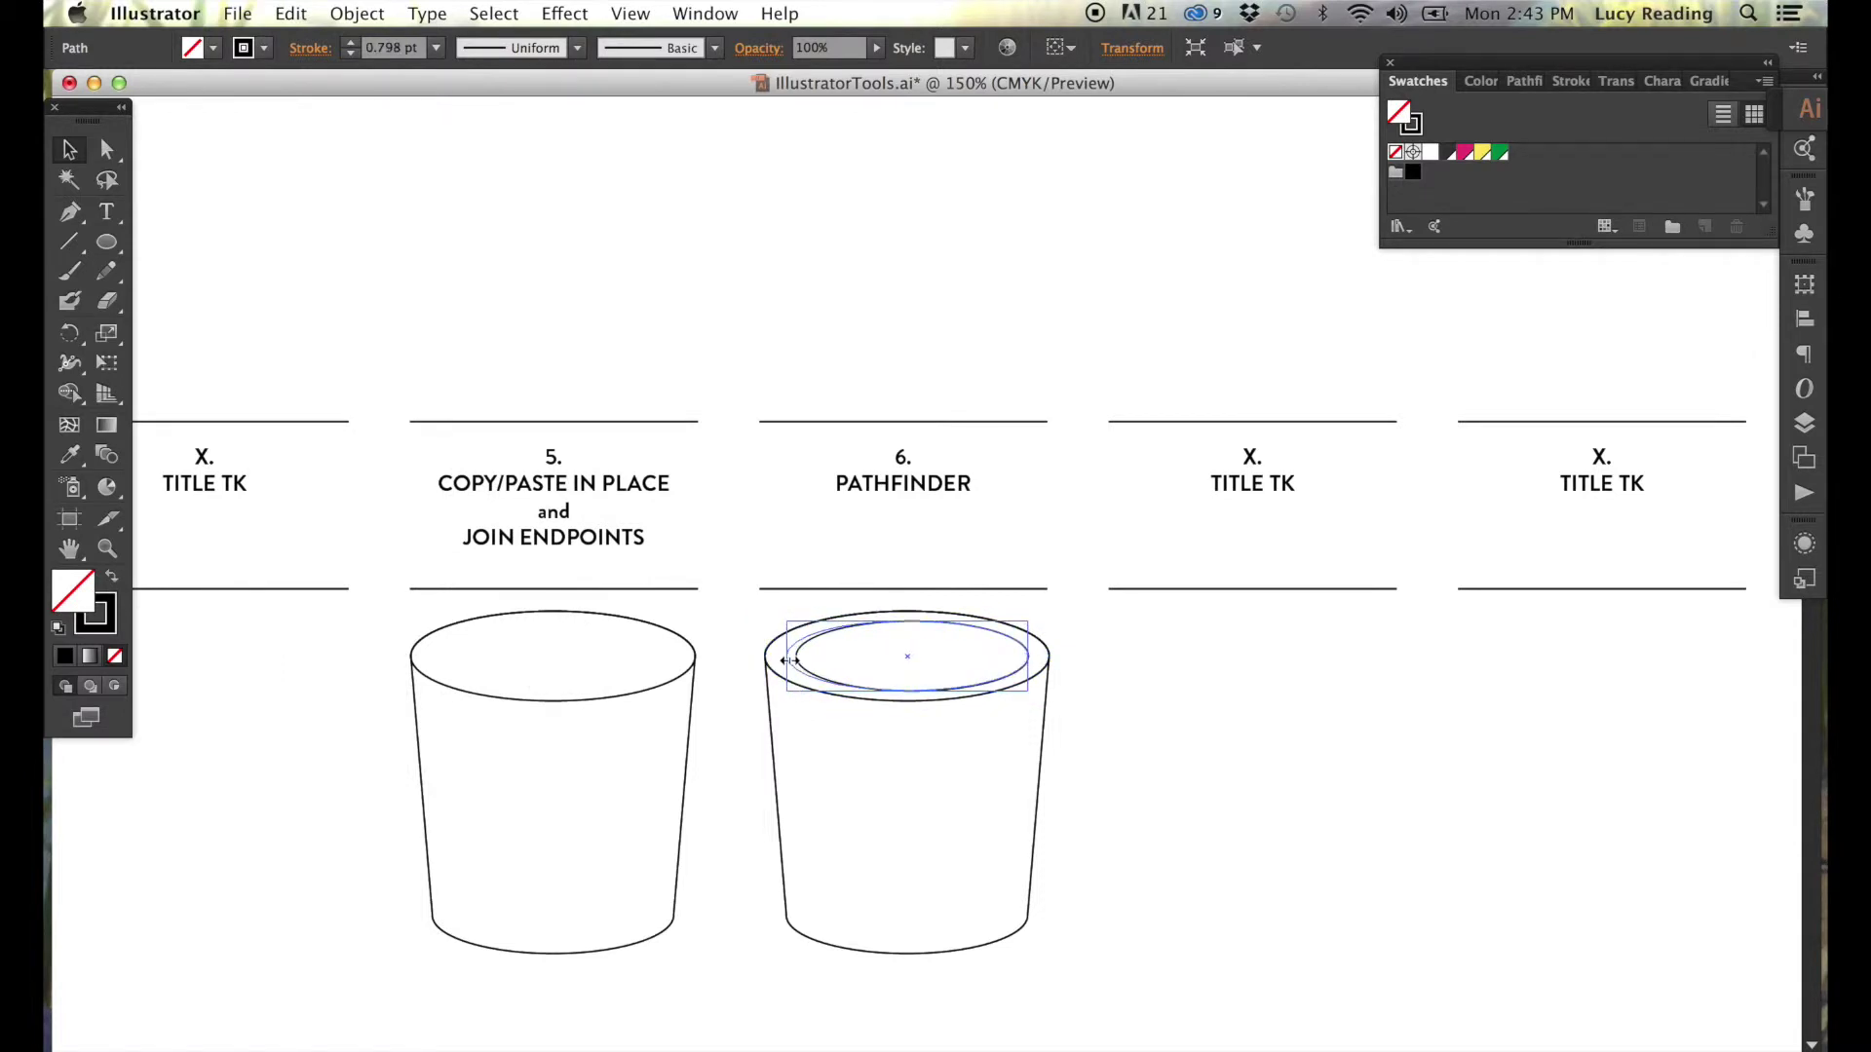
click(1429, 152)
click(1242, 715)
Make a lower copy of the inner ellipse inside the cup and select both ellipses.
click(107, 548)
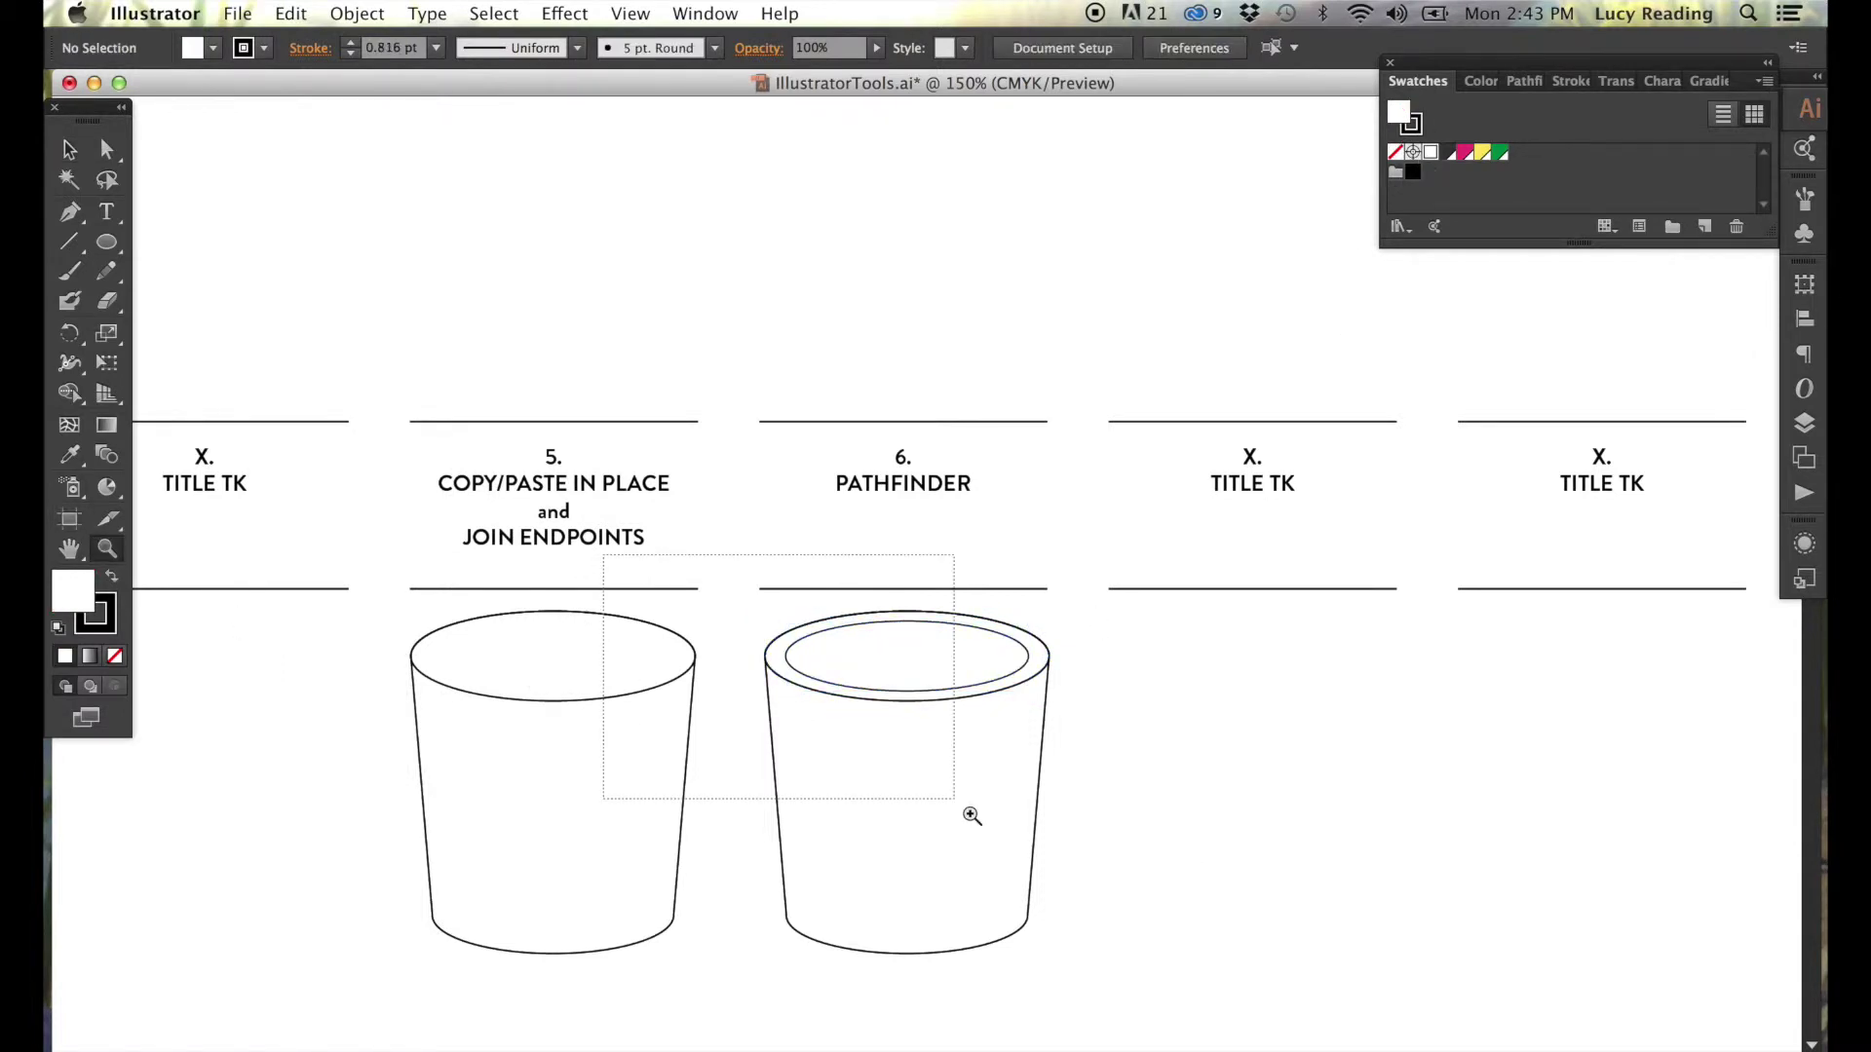
drag(604, 553, 1131, 974)
click(69, 545)
drag(487, 542, 195, 550)
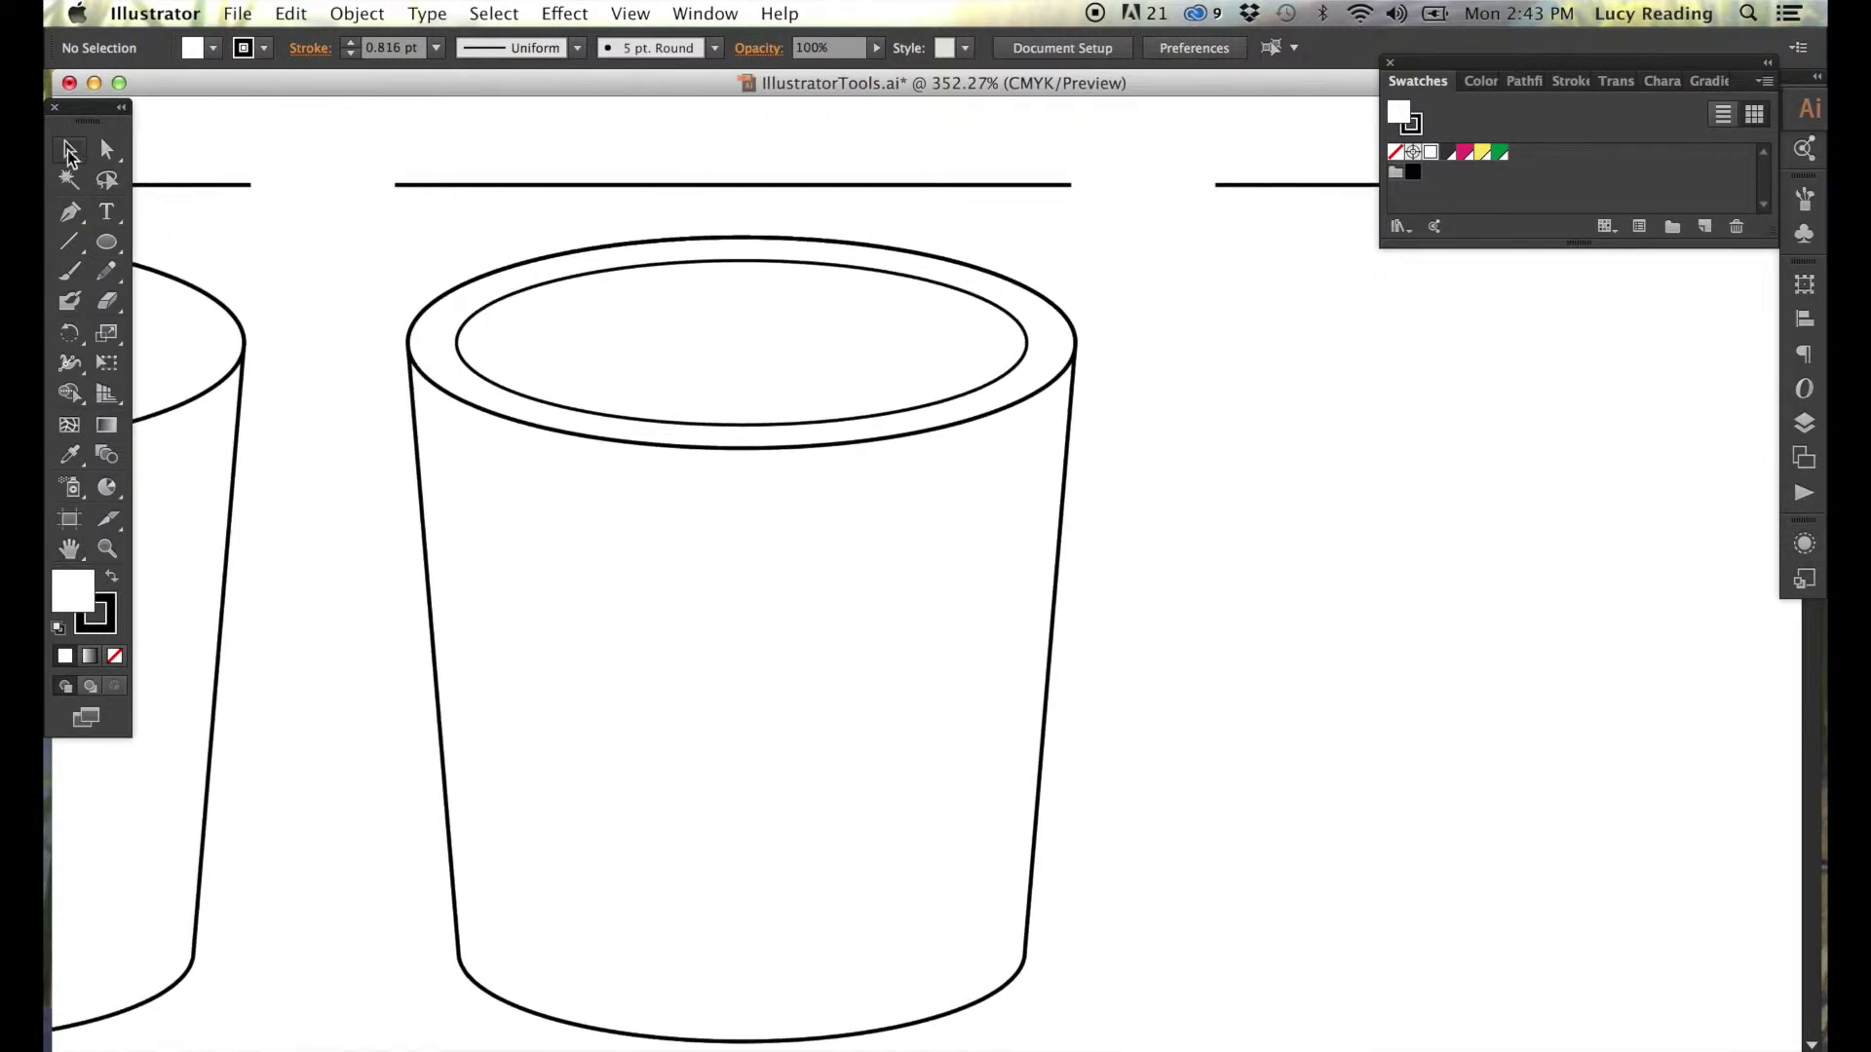
key(v)
drag(620, 273, 627, 341)
drag(624, 327, 624, 328)
click(1201, 519)
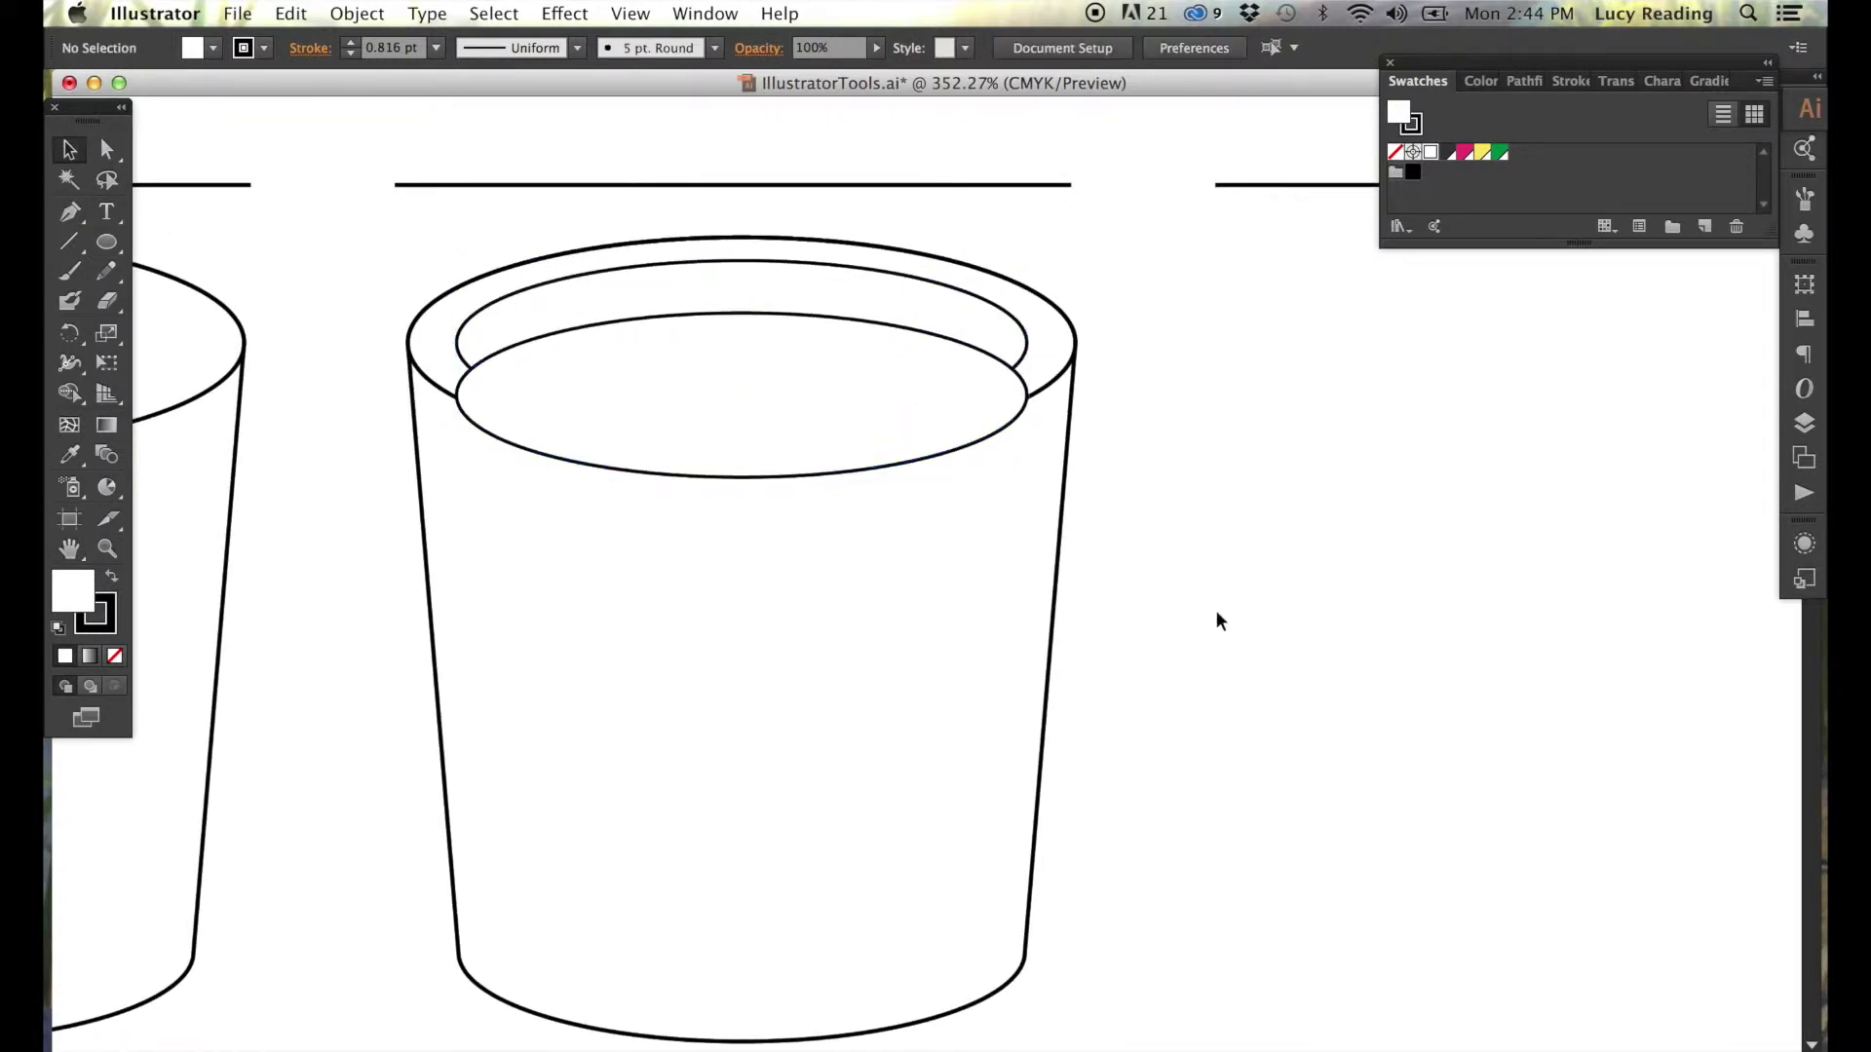
click(851, 454)
Divide the two inner ellipses with Pathfinder and delete the lower arc, leaving an inner-wall curve.
click(1523, 80)
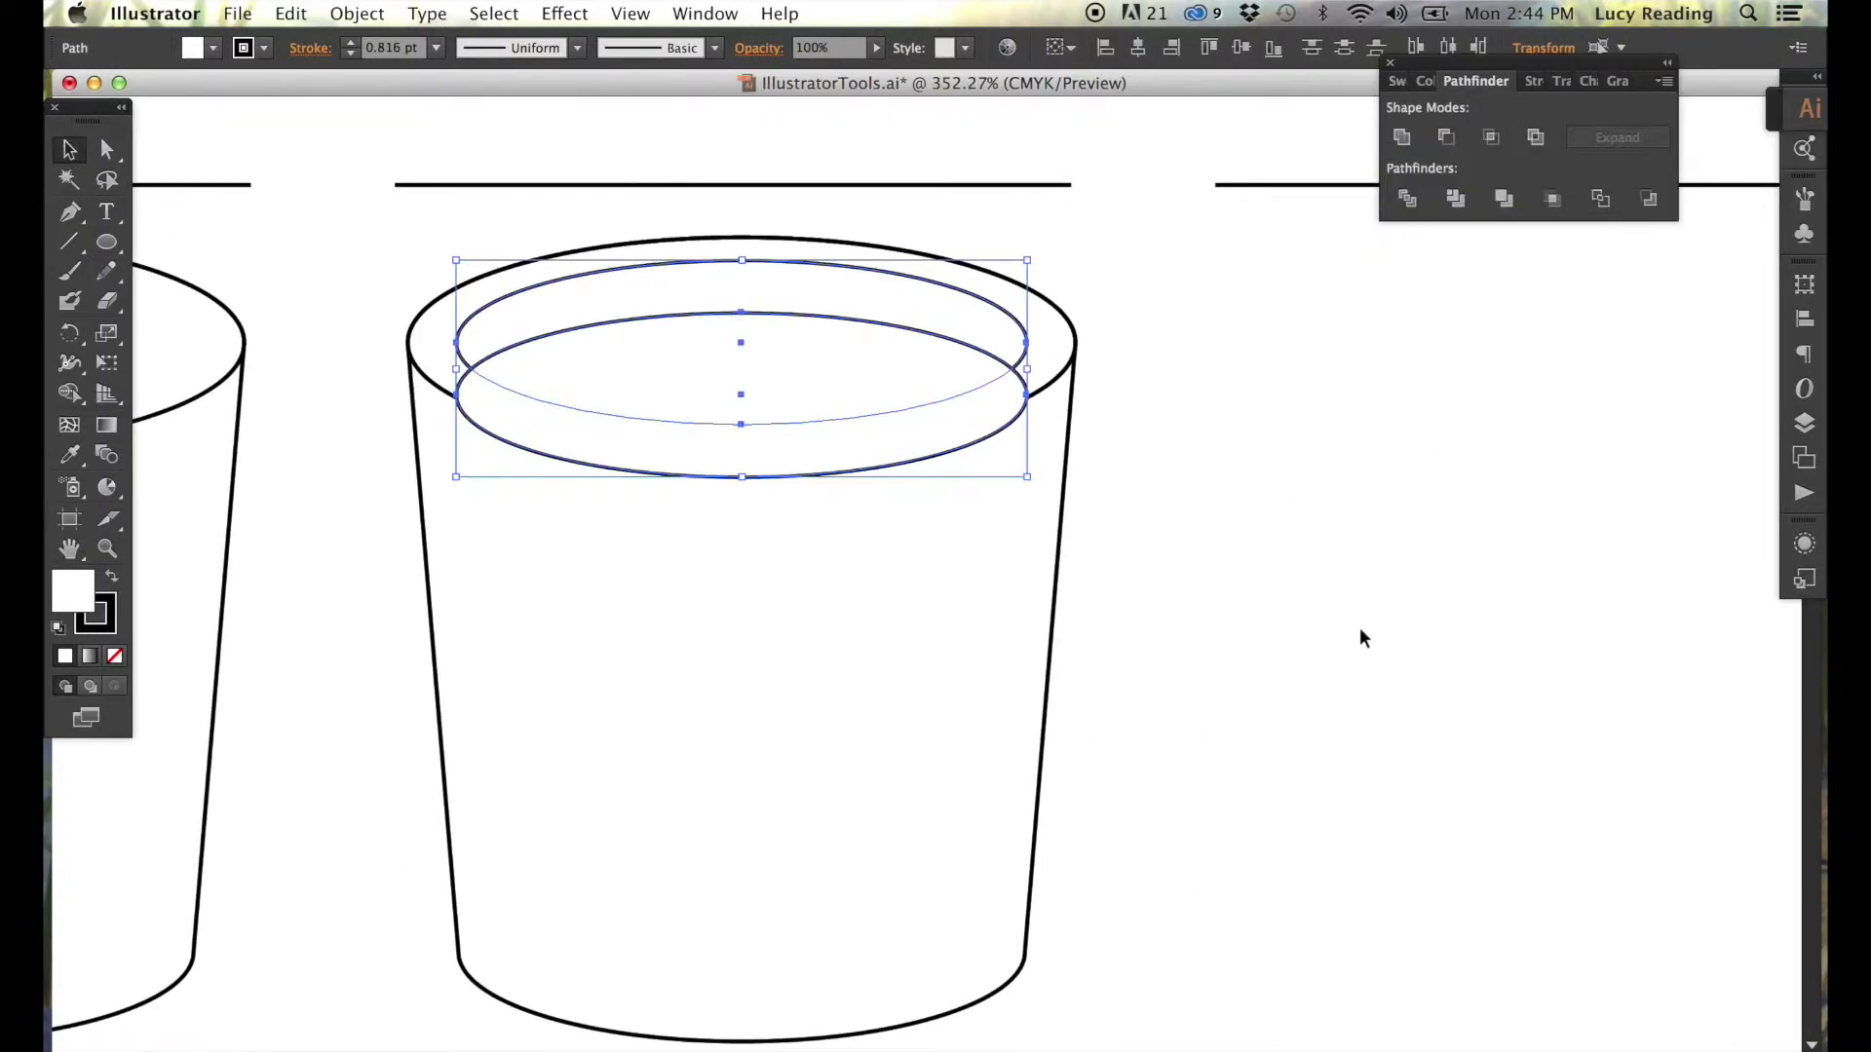
click(706, 13)
click(765, 762)
click(826, 375)
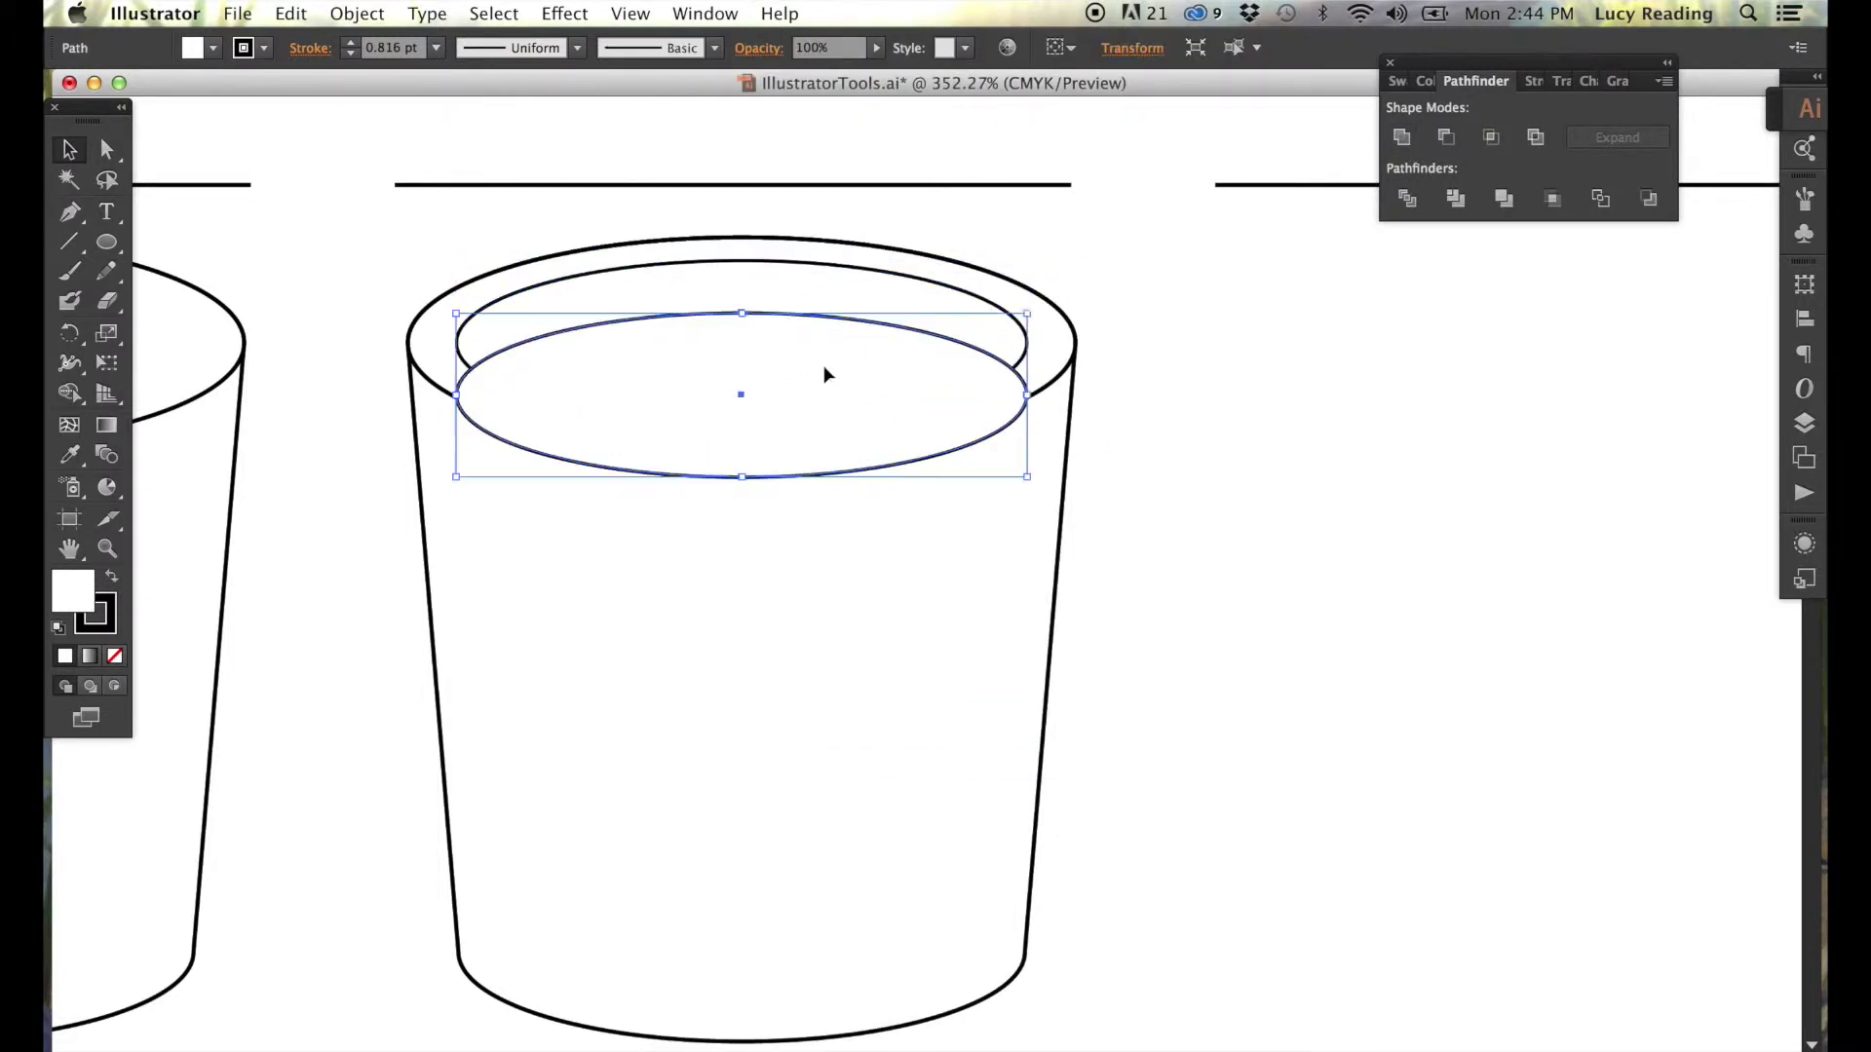
shift+click(956, 353)
click(1491, 138)
key(super+z)
click(1406, 198)
click(1350, 346)
click(107, 150)
click(486, 432)
key(Delete)
Restore the unfilled black outline on the cup paths and nudge the bottom anchors down to lengthen it.
click(410, 337)
click(69, 454)
click(435, 297)
click(78, 151)
click(490, 588)
scroll(490, 589, down, 1)
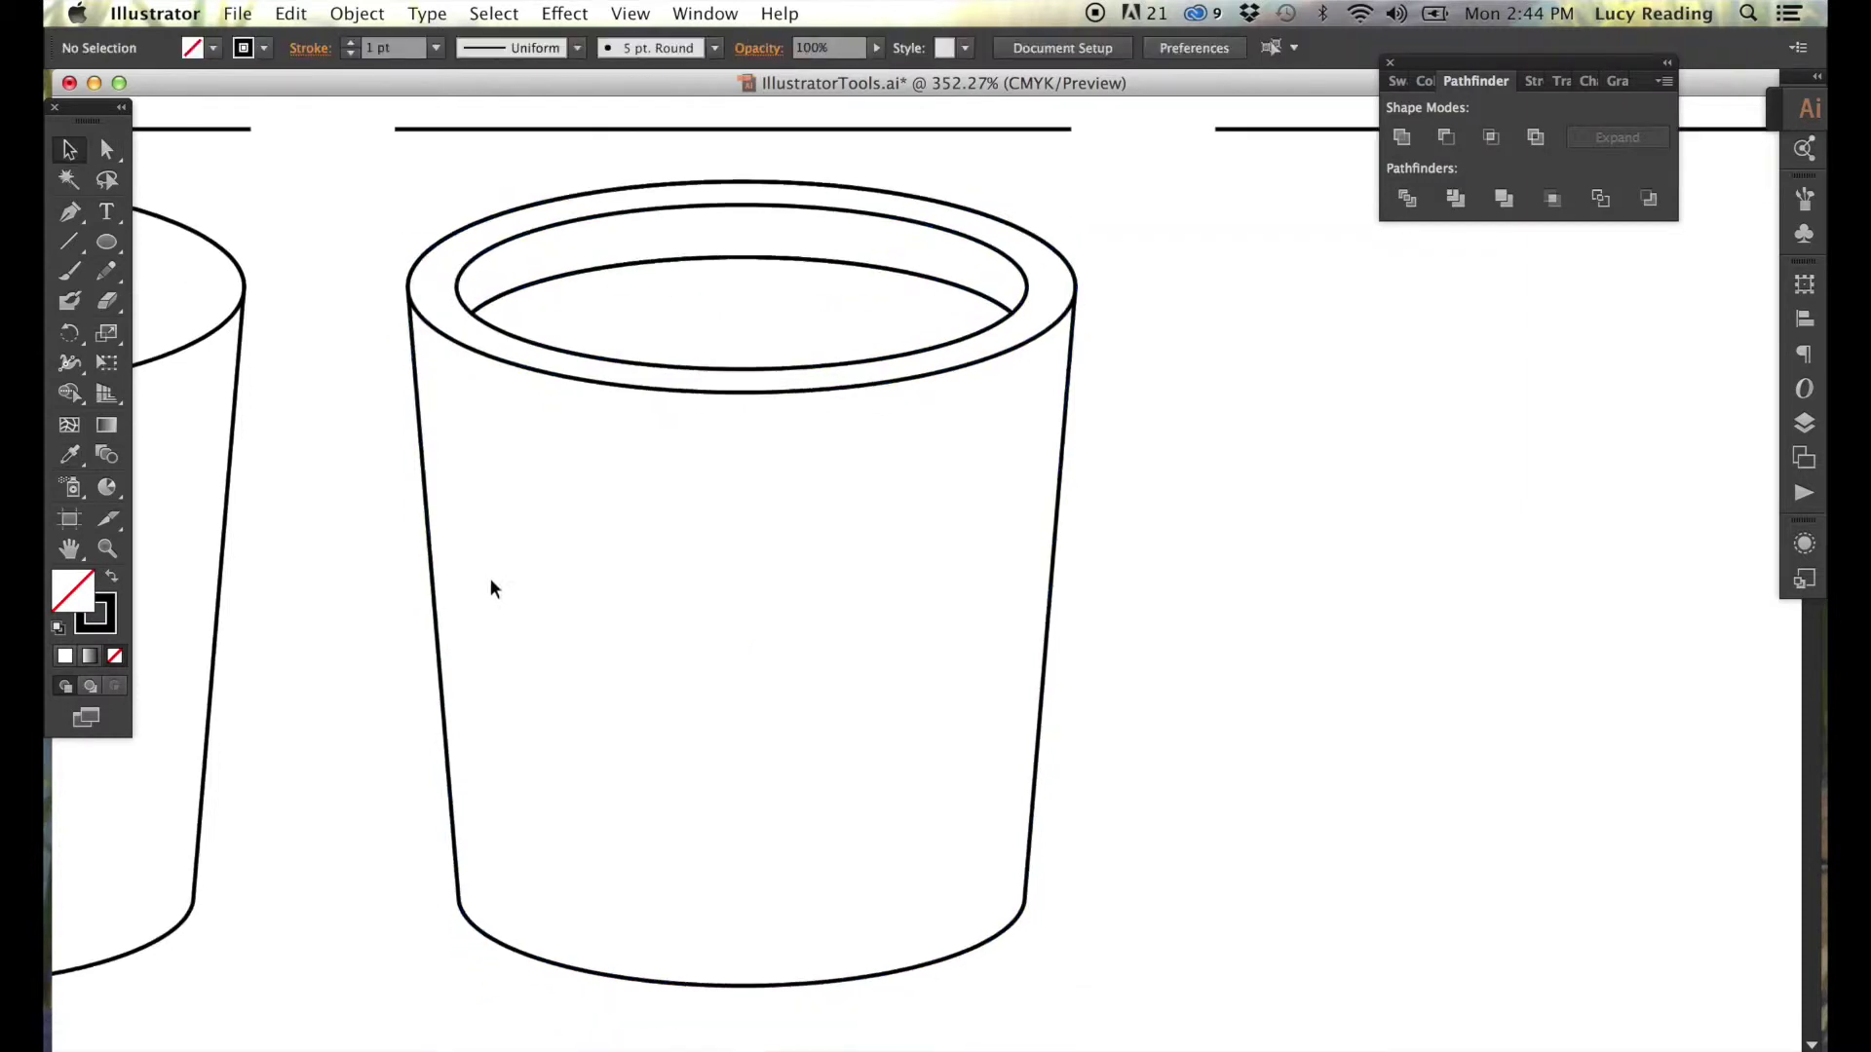
click(108, 548)
alt+click(791, 648)
drag(614, 815, 1199, 885)
key(Down)
key(Down)
key(Down)
key(Down)
key(Down)
key(Down)
key(Down)
key(Down)
key(Down)
key(Down)
key(Down)
key(Down)
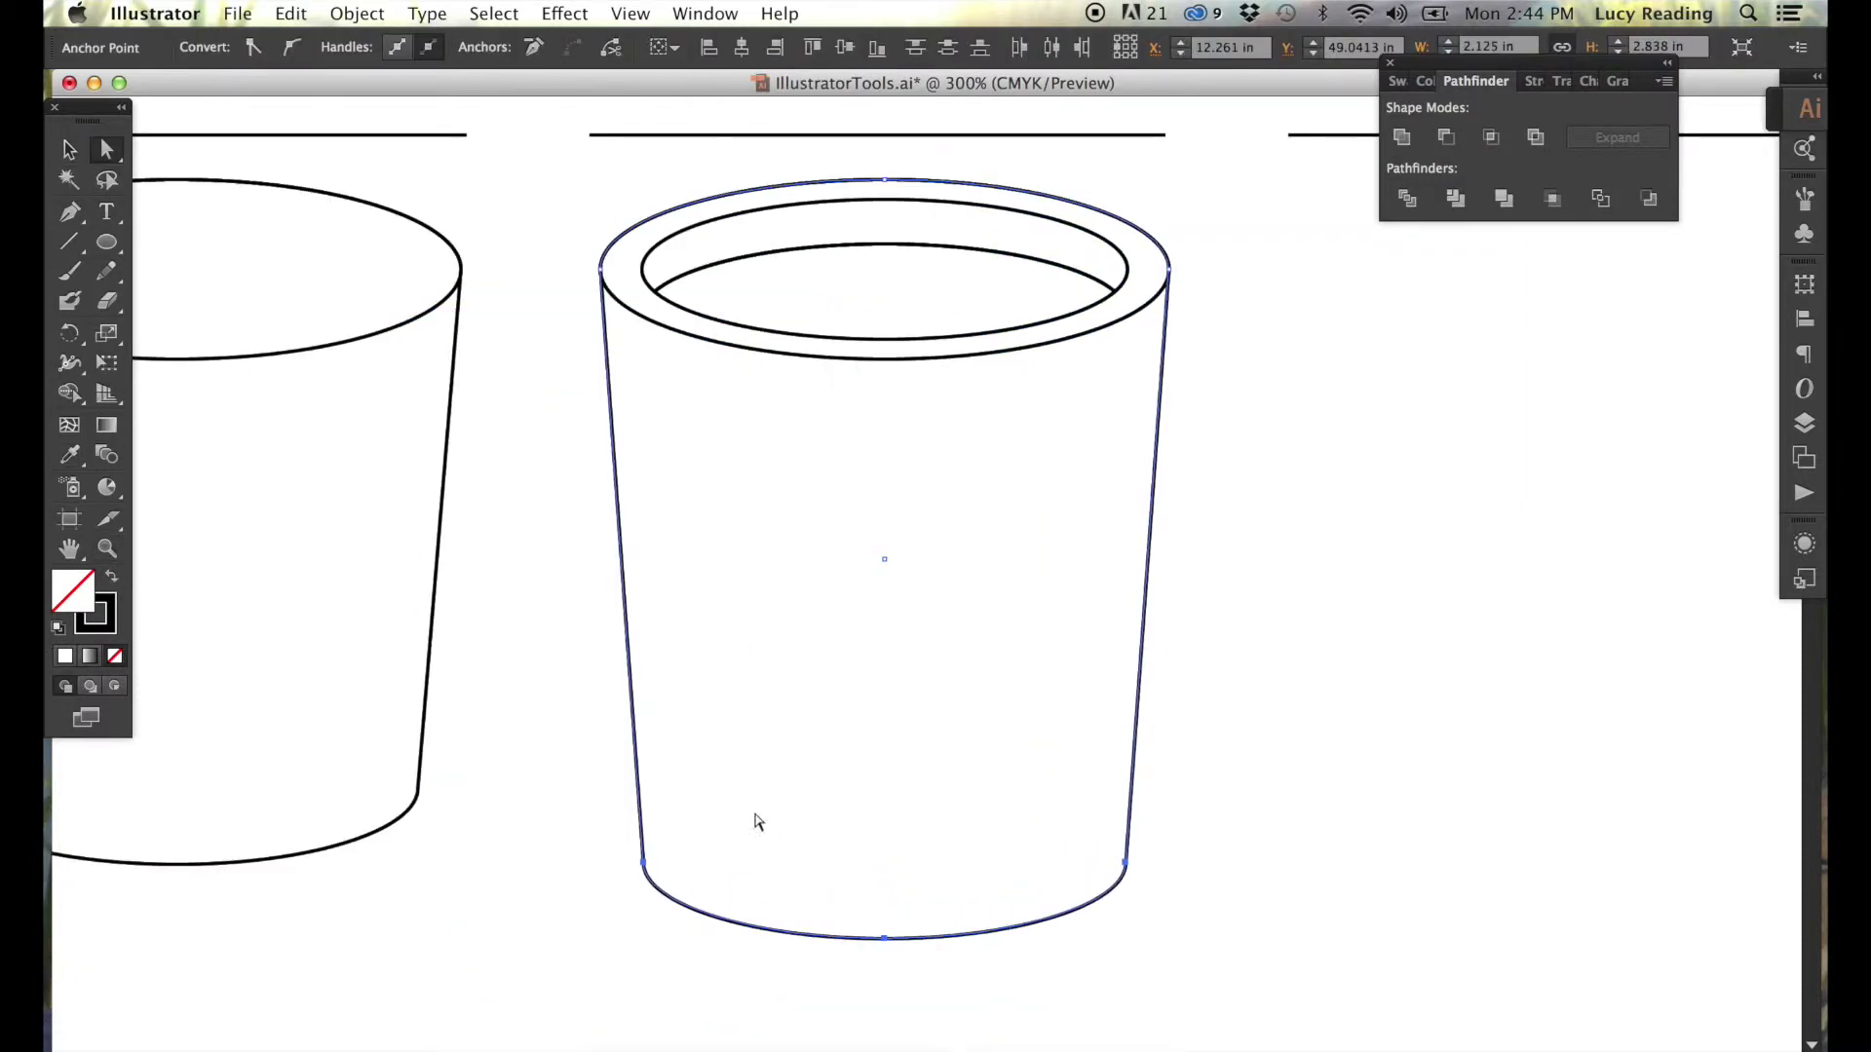
Place a copy of the finished cup under the next card.
click(552, 807)
scroll(647, 617, up, 5)
scroll(647, 617, right, 8)
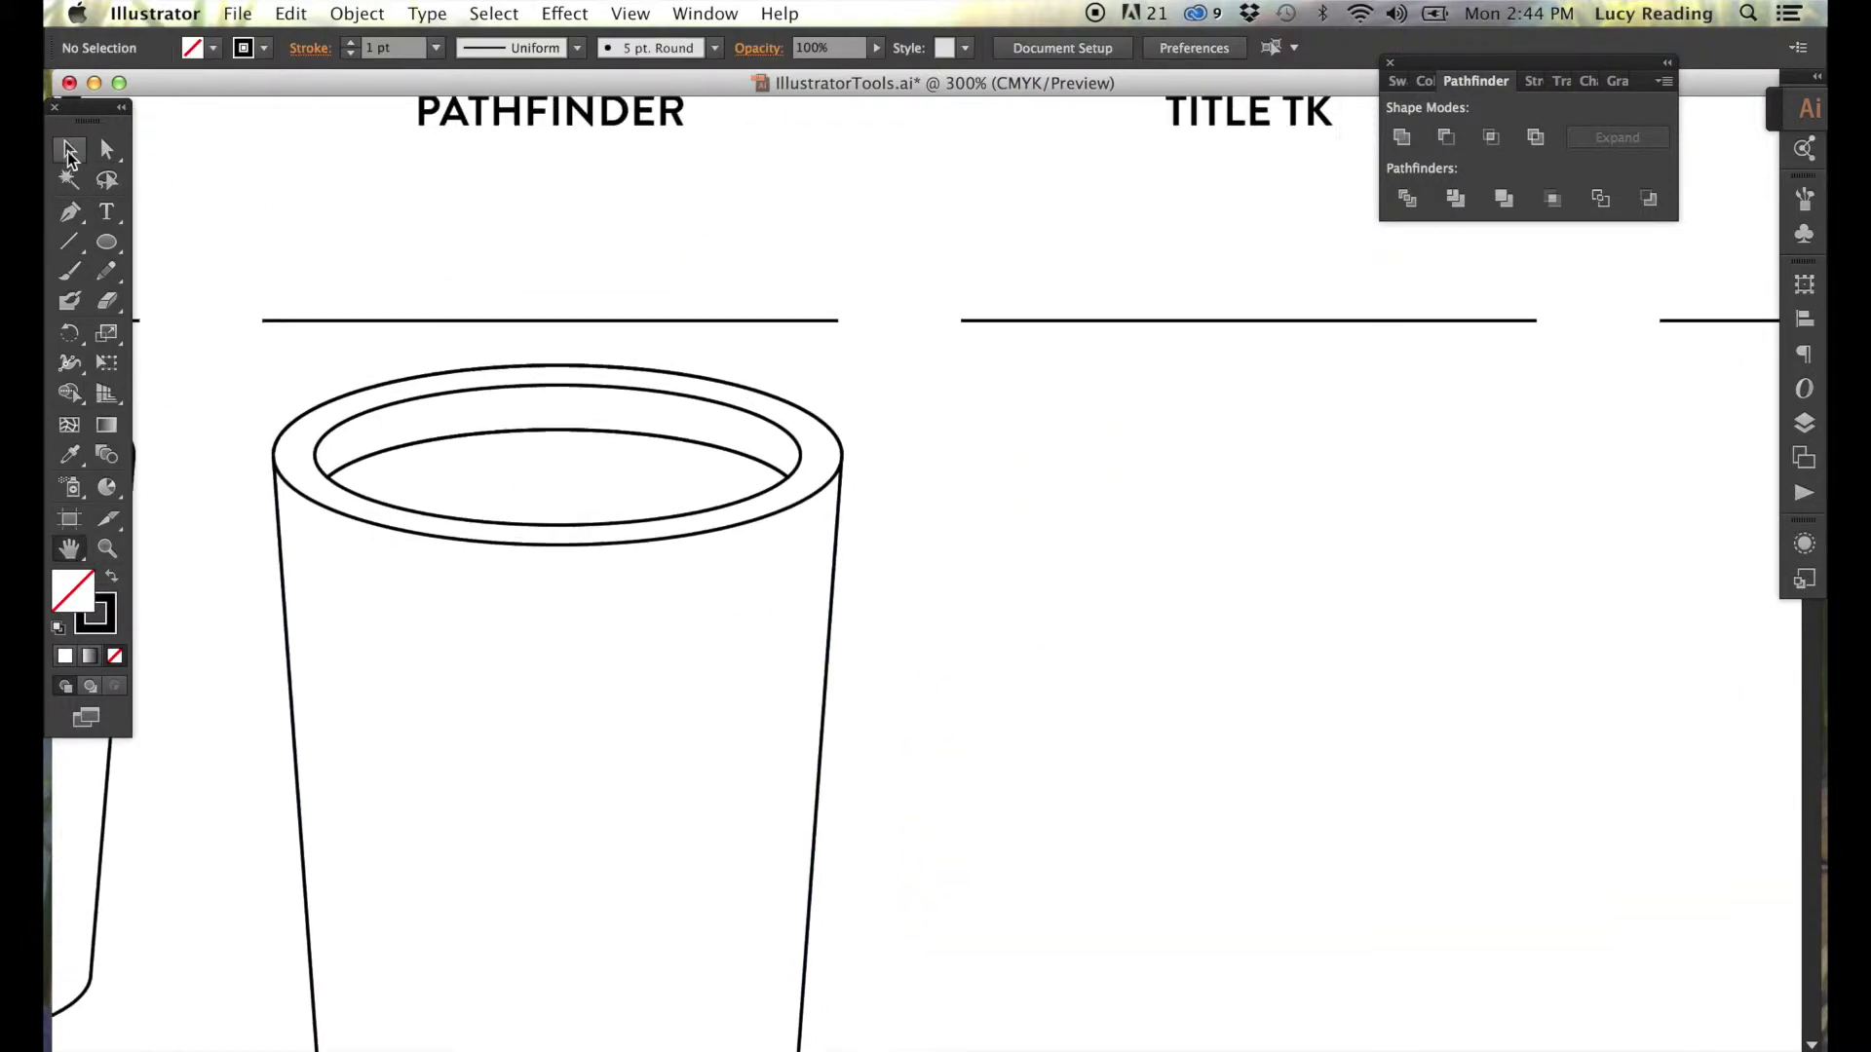
key(v)
click(359, 481)
drag(360, 481, 1039, 481)
Retitle the middle card '7. GLOBAL COLOR SWATCH'.
drag(887, 448, 601, 683)
click(107, 211)
double_click(970, 290)
text(7)
triple_click(920, 341)
text(GLOBAL COLOR A)
key(BackSpace)
text(SWATCH)
key(Escape)
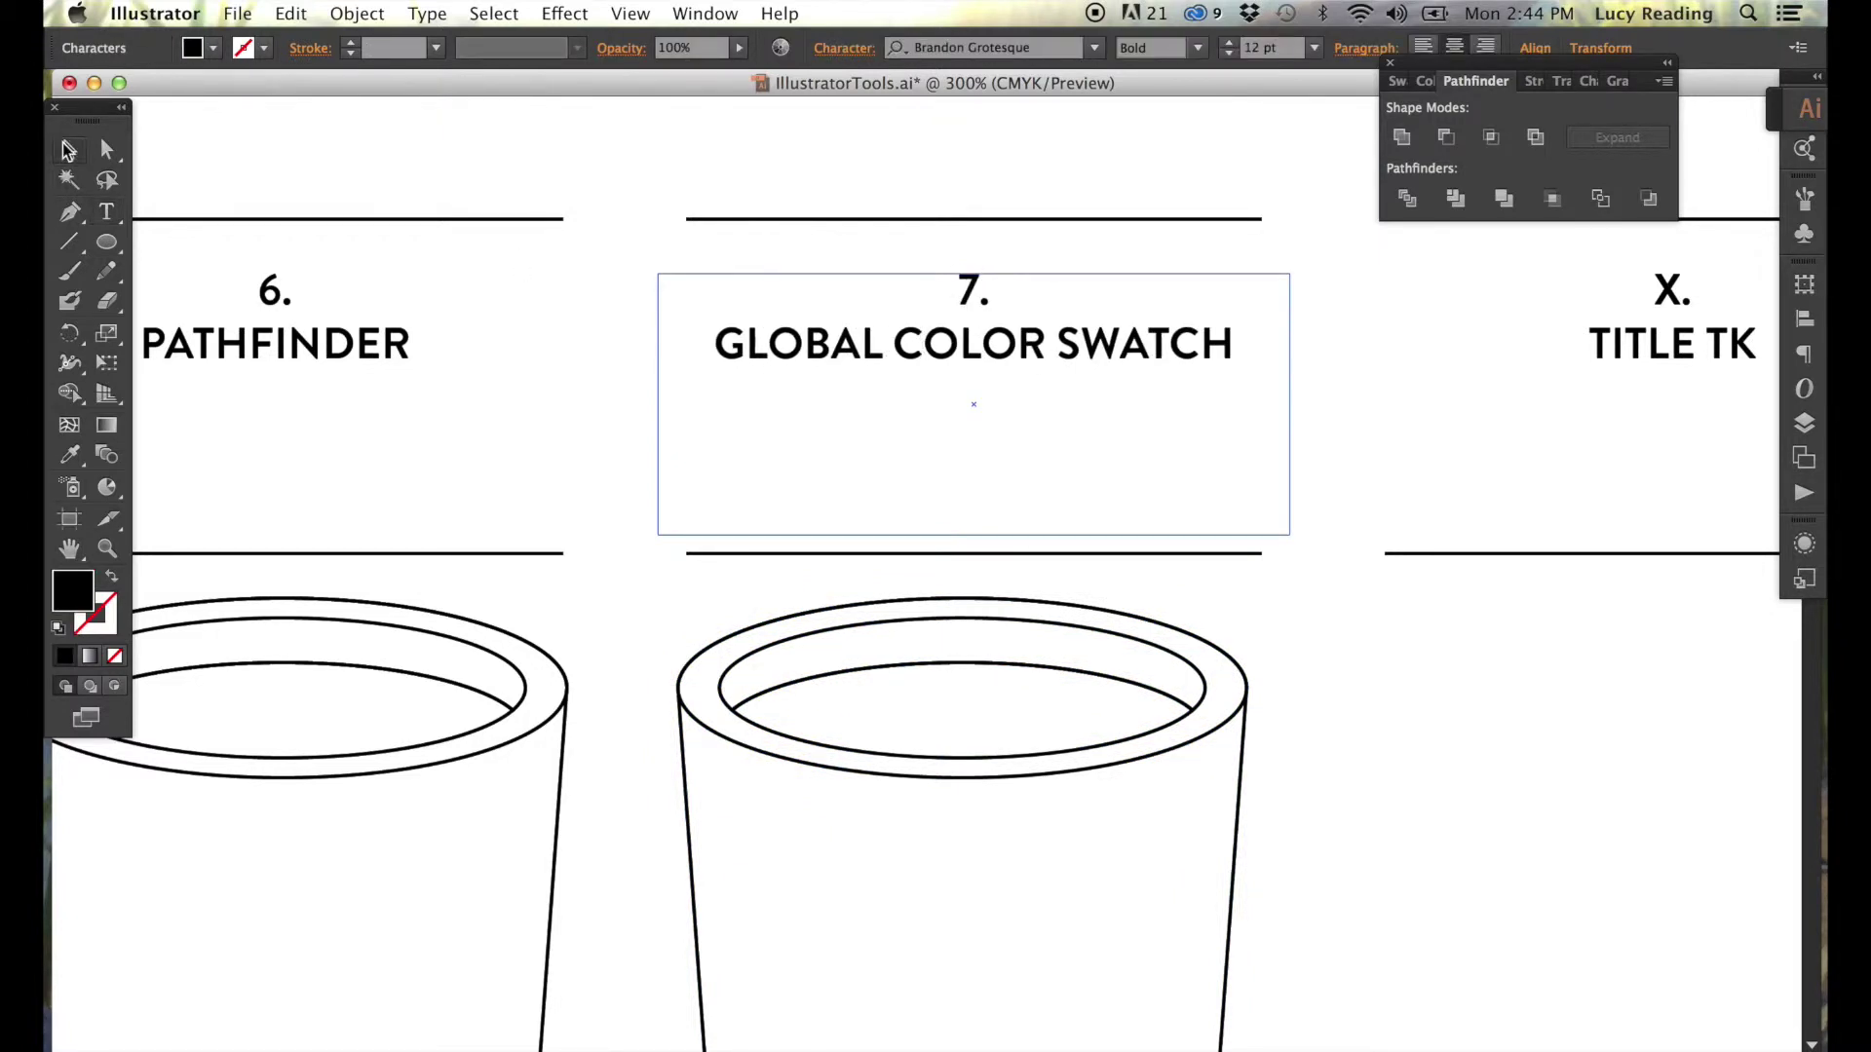
Check the new title up close, then zoom out to all cups and select cup 7's coffee ellipse.
click(107, 547)
mouse_move(655, 195)
mouse_down()
mouse_move(1035, 446)
mouse_move(1289, 558)
mouse_up()
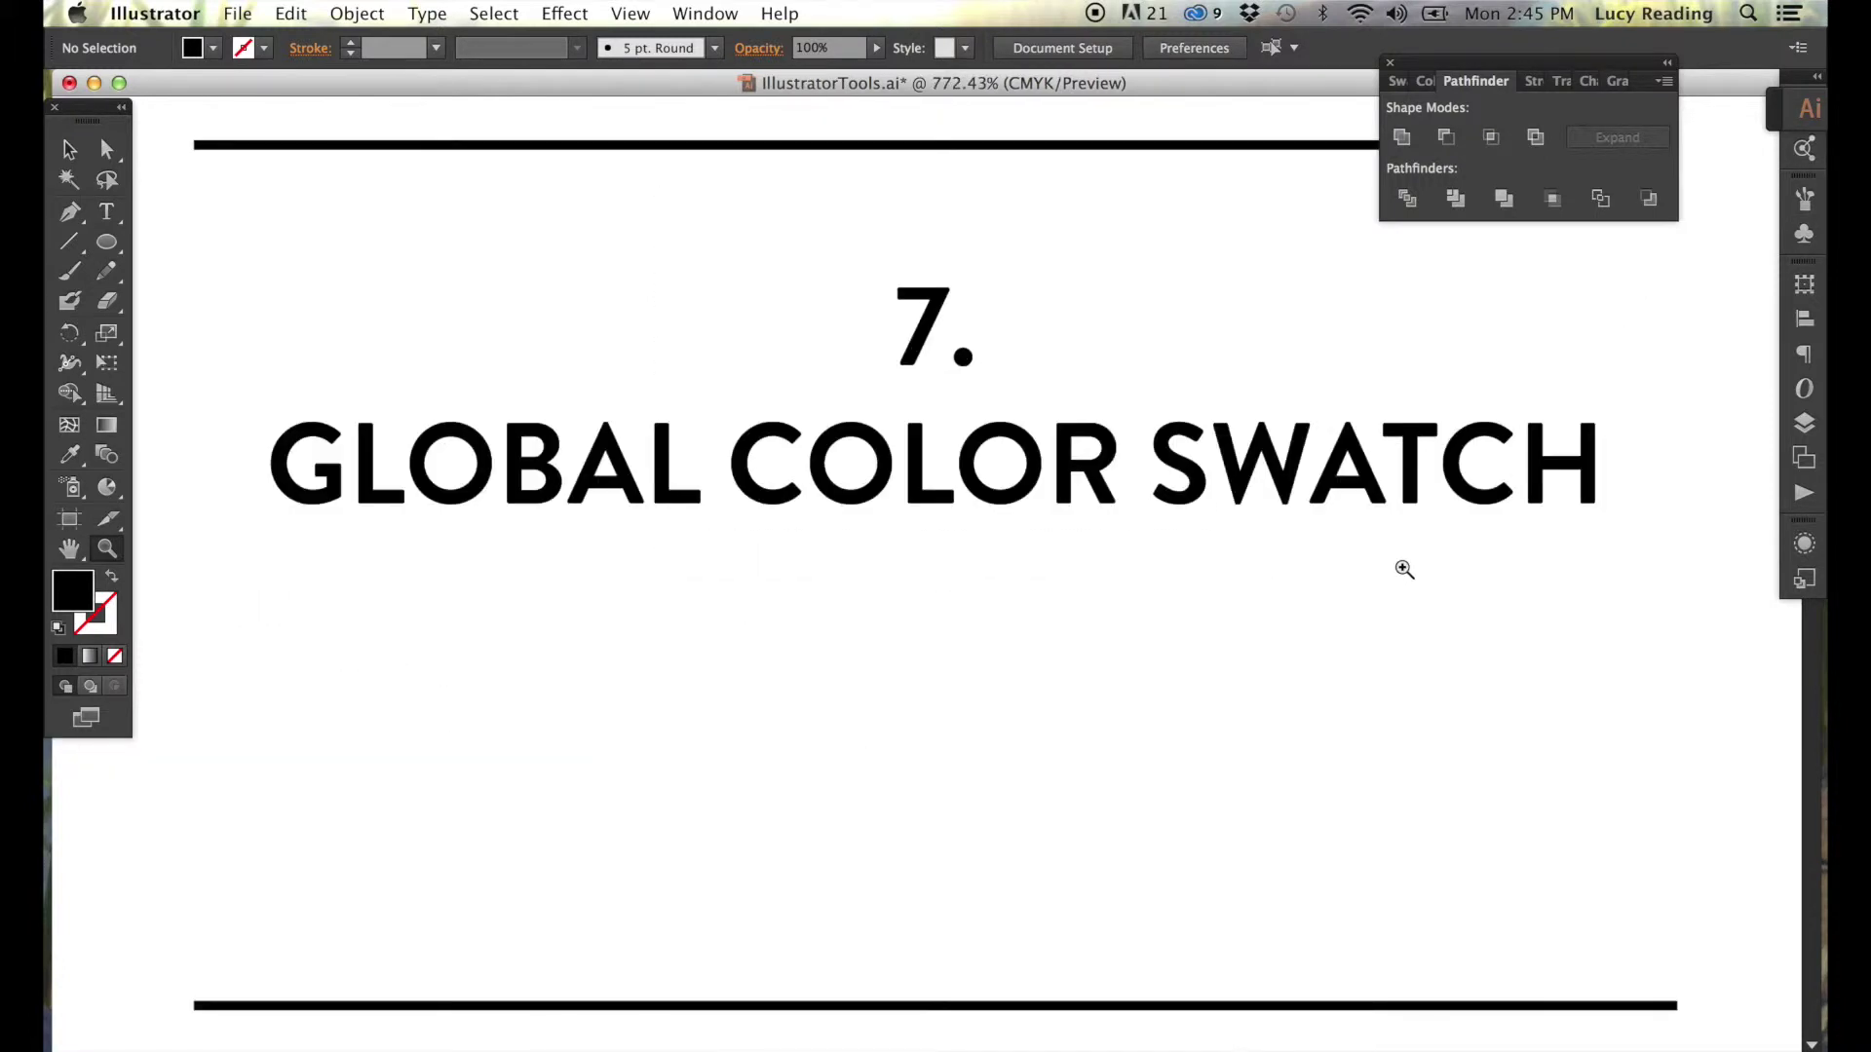
alt+click(1210, 628)
alt+click(1210, 628)
alt+click(877, 673)
alt+click(877, 672)
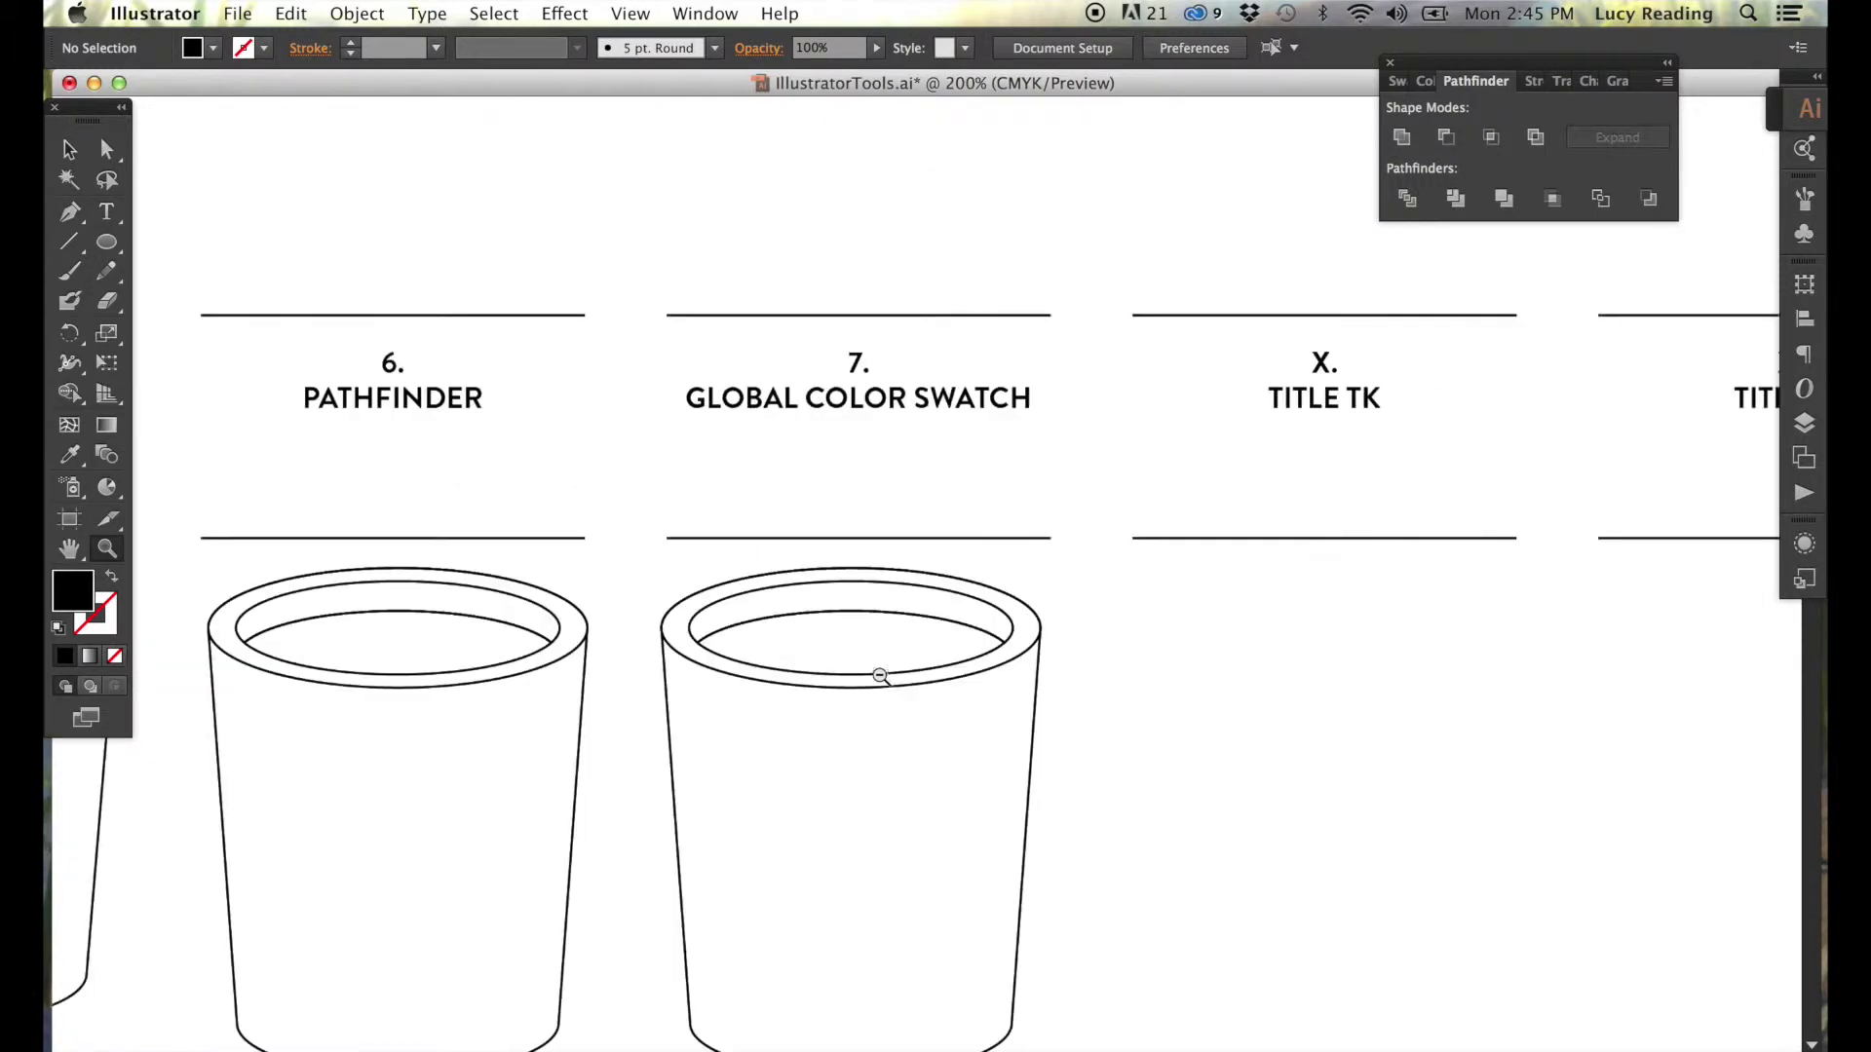
key(t)
scroll(246, 607, down, 2)
key(a)
click(804, 590)
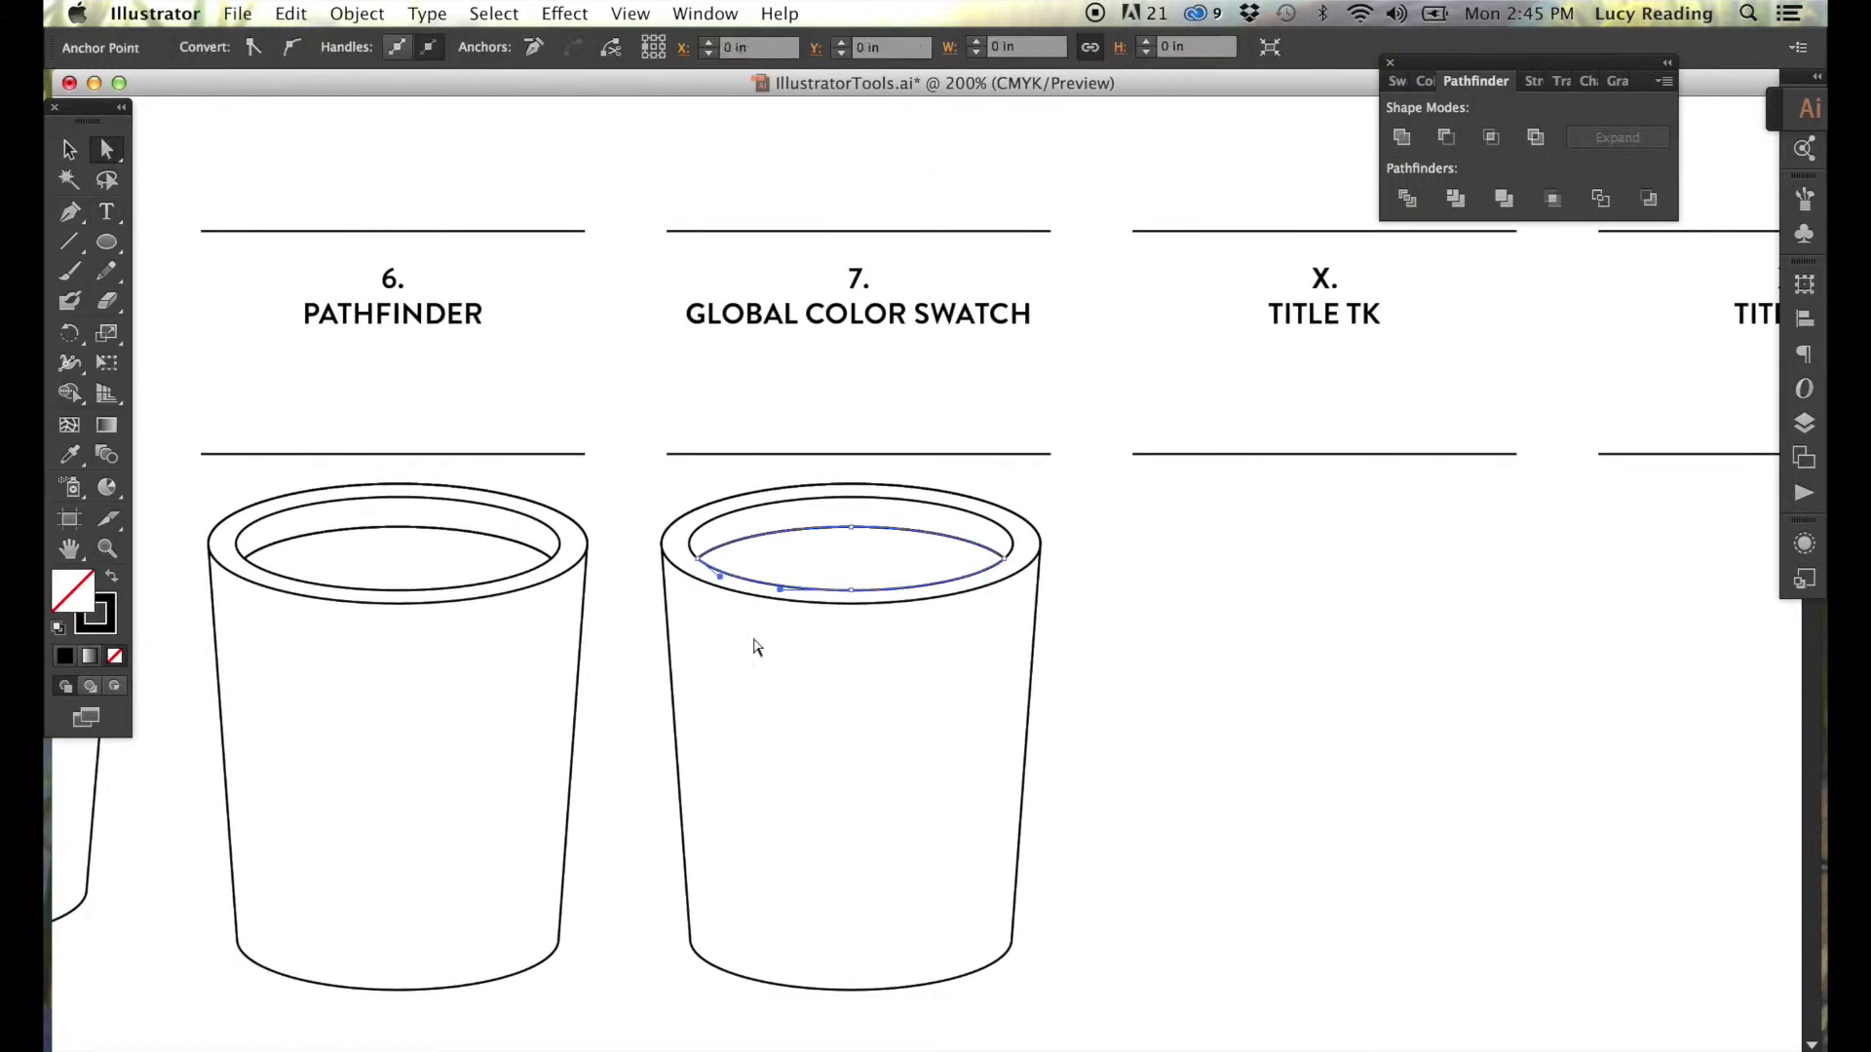
Set the coffee ellipse's fill to CMYK 40/60/40/45 in the Color panel.
click(1421, 81)
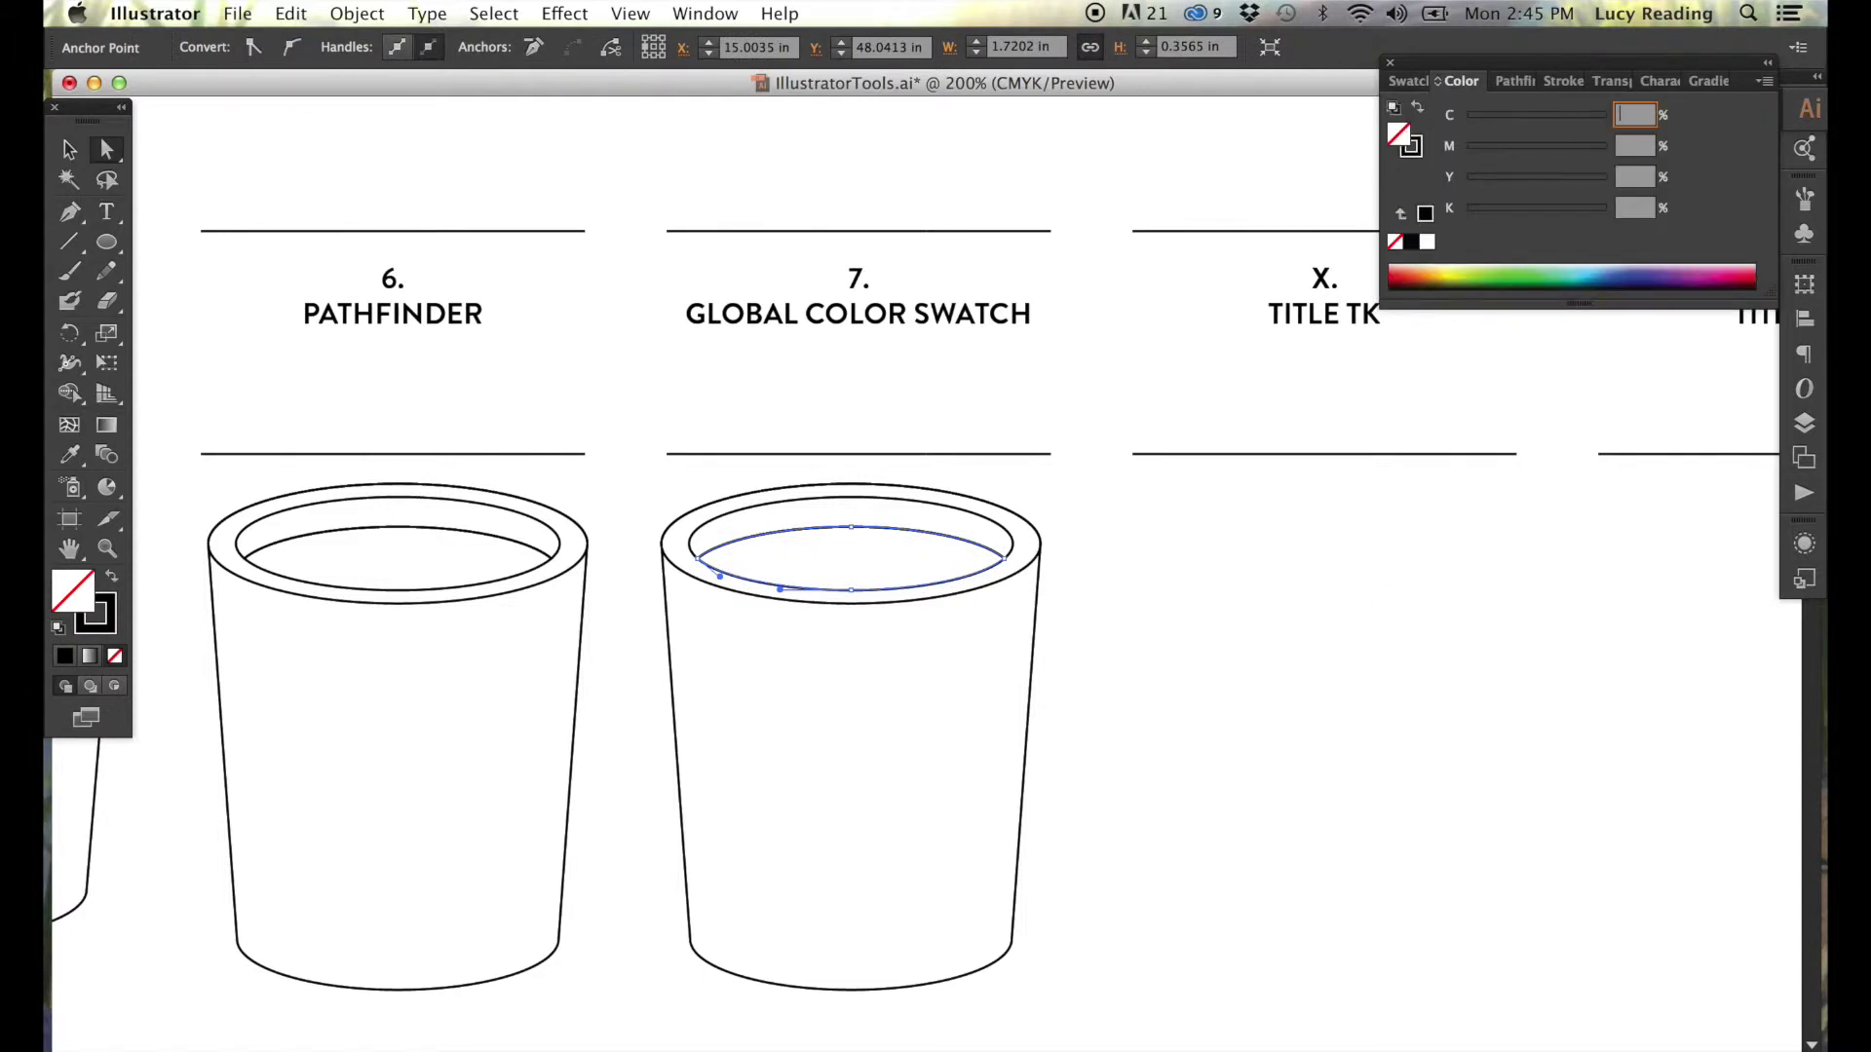
text(40)
click(1637, 146)
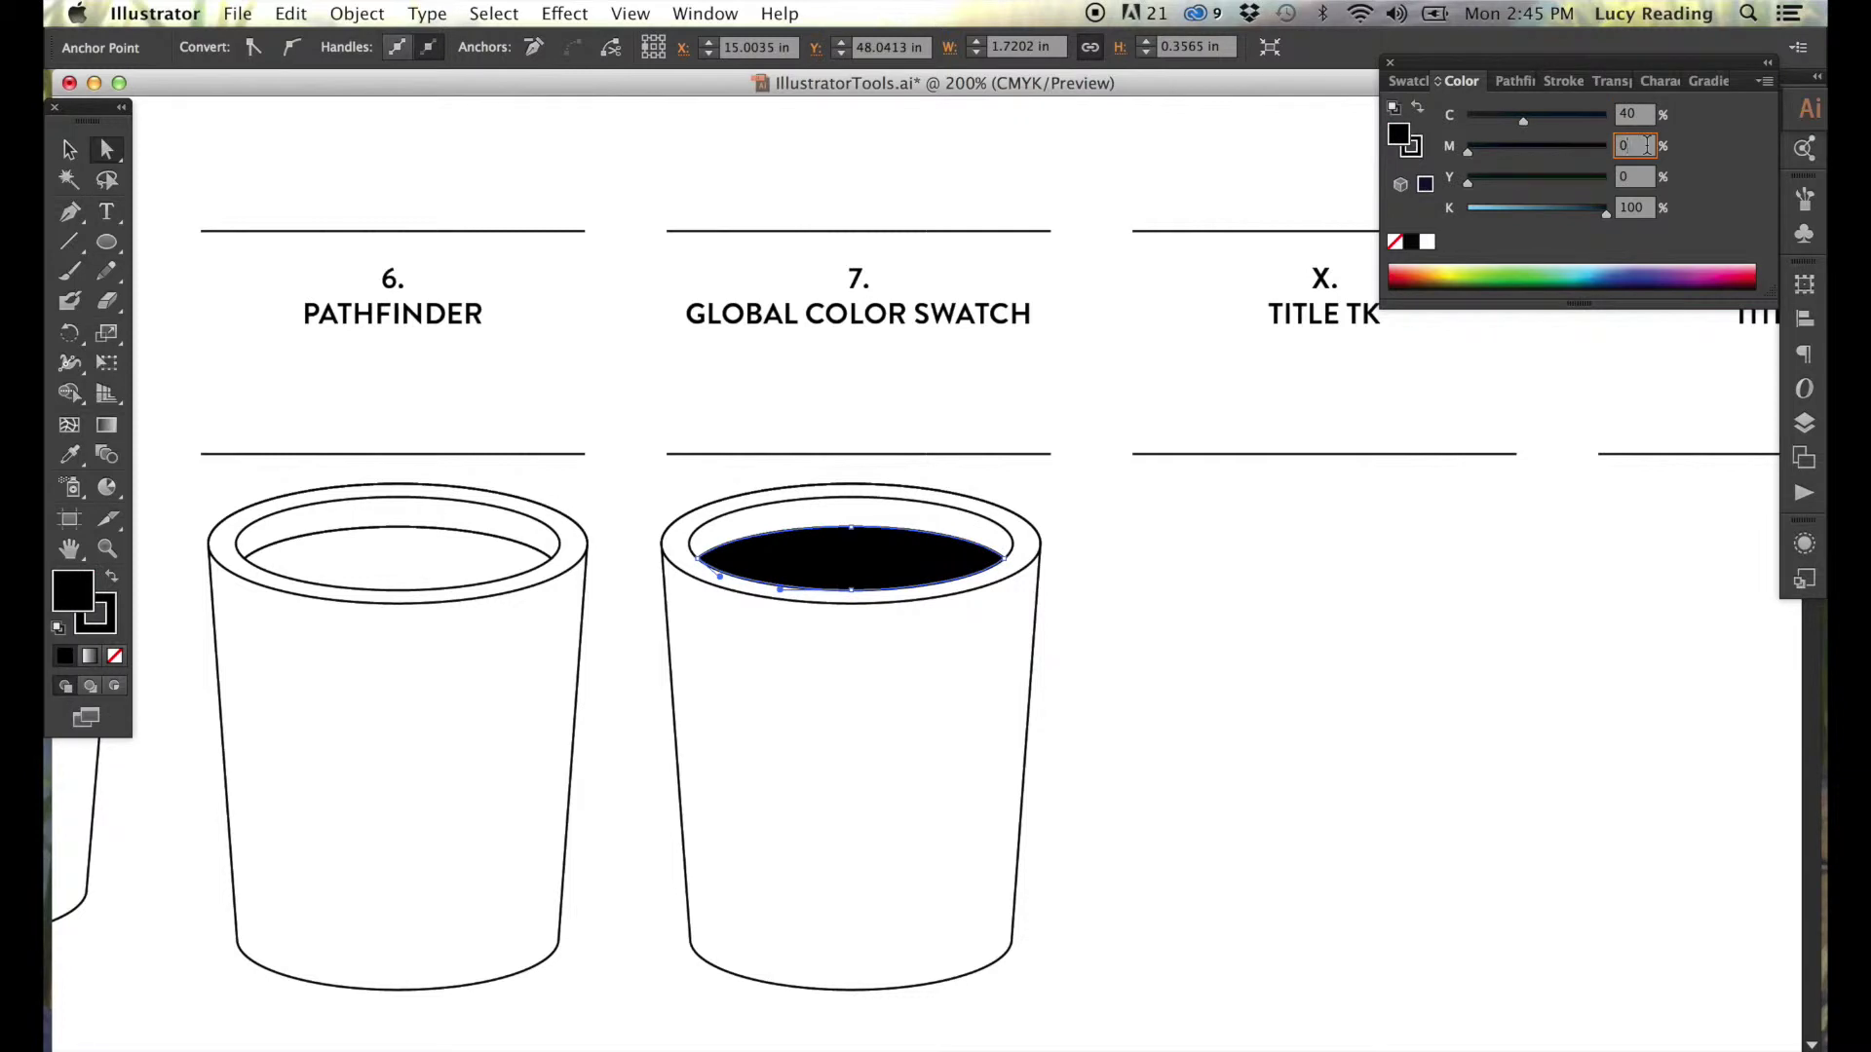
text(0)
key(Tab)
text(40)
key(Tab)
text(45)
key(Tab)
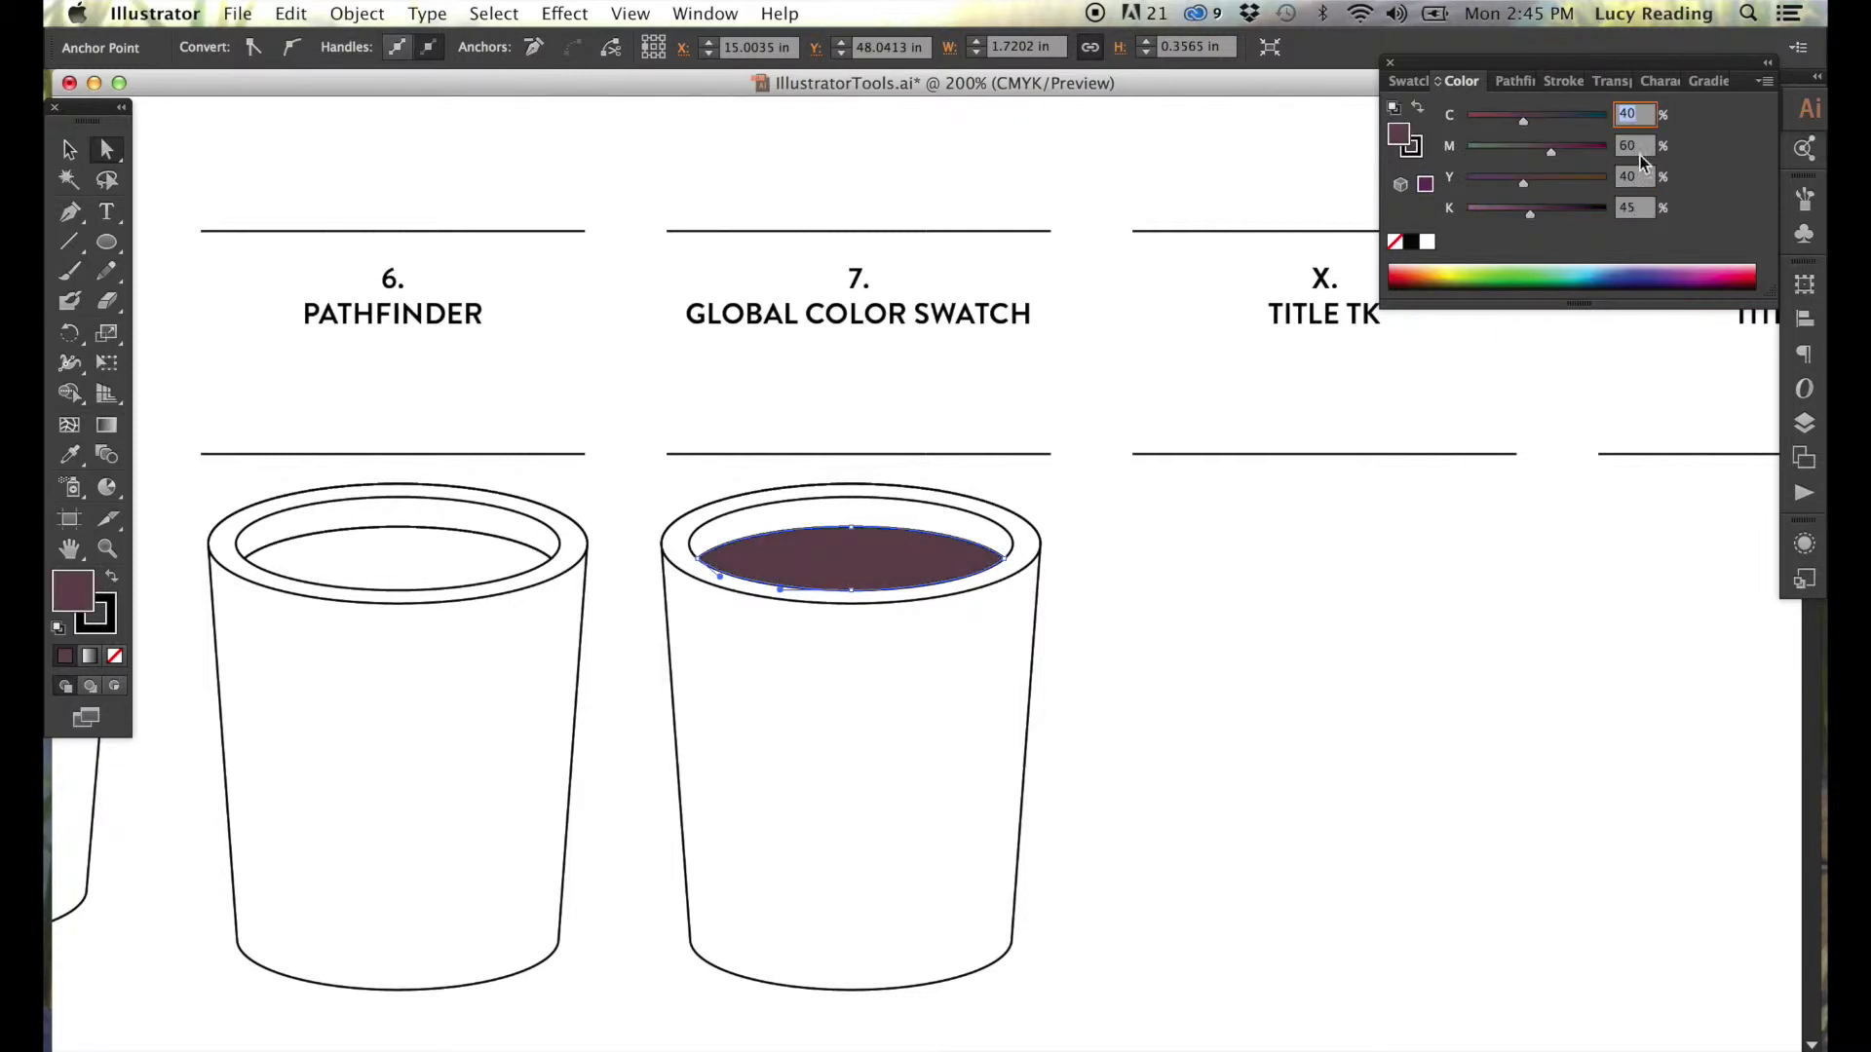
Save the colour as a global swatch named 'chocolate' and verify its swatch settings.
click(1766, 88)
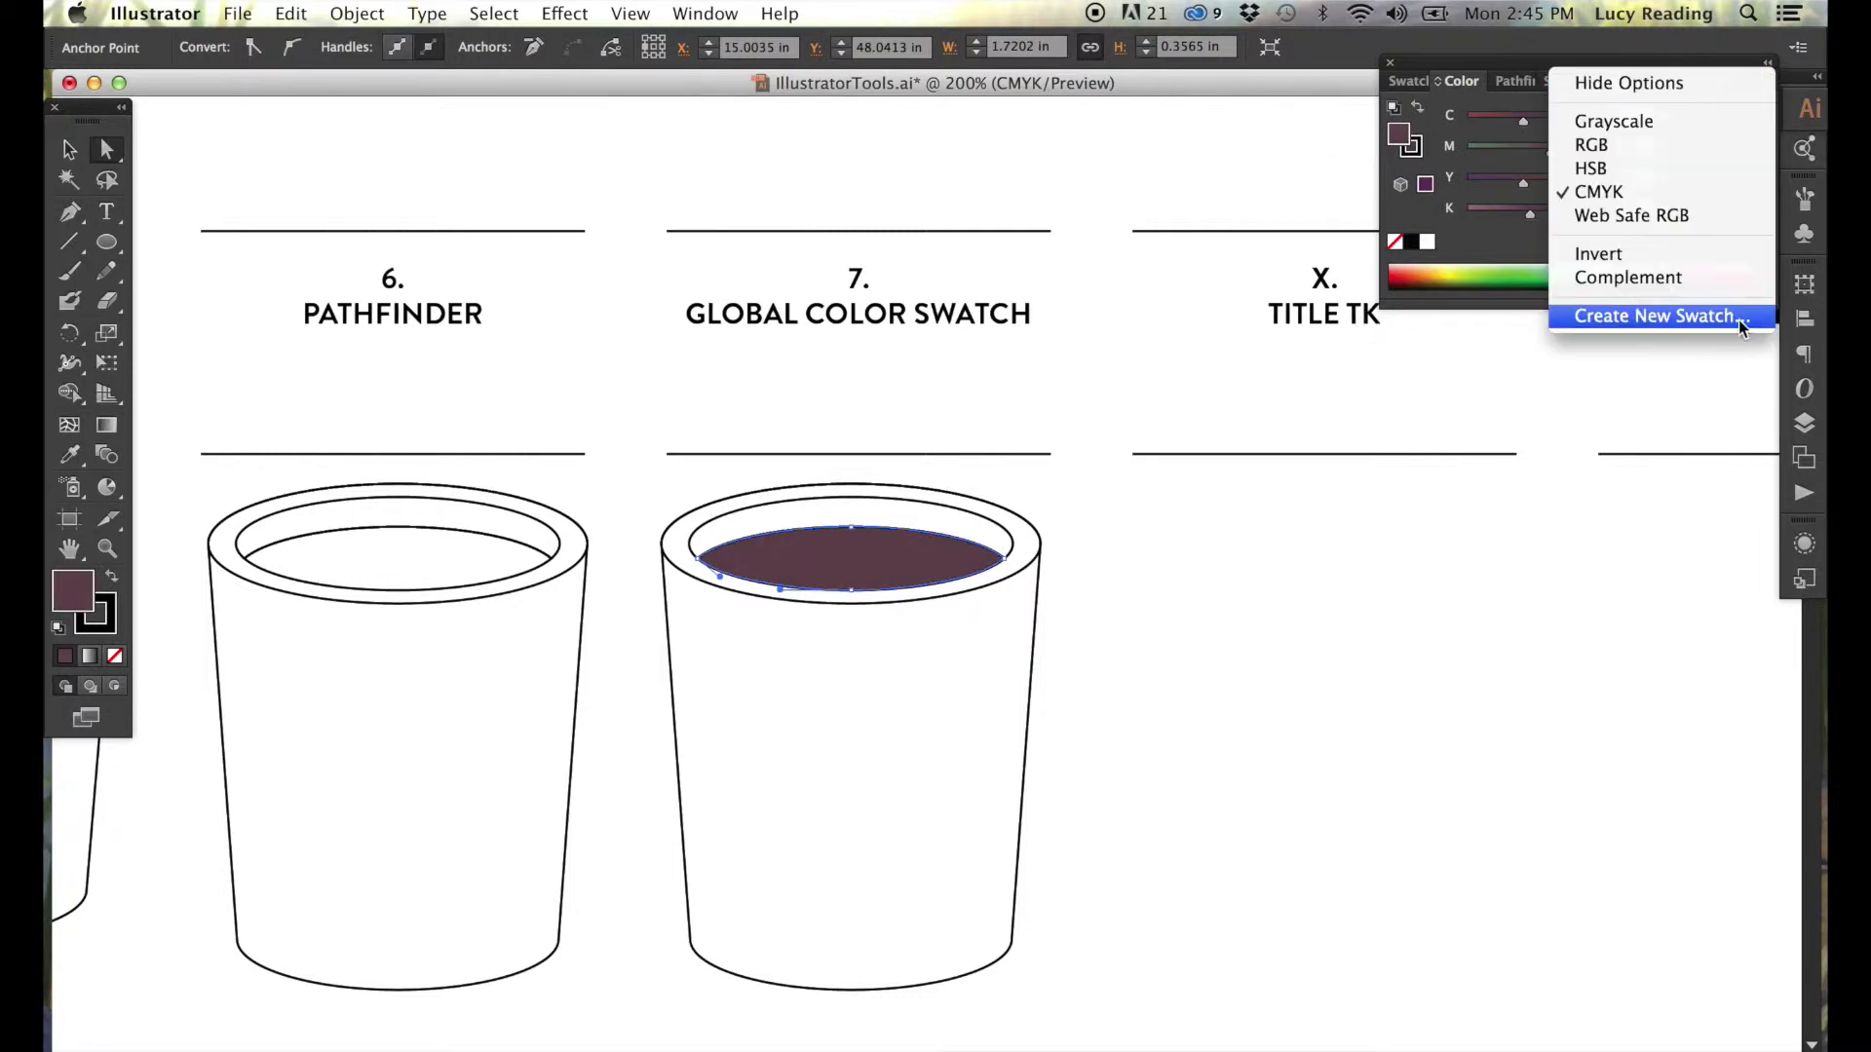
click(1664, 315)
text(cho)
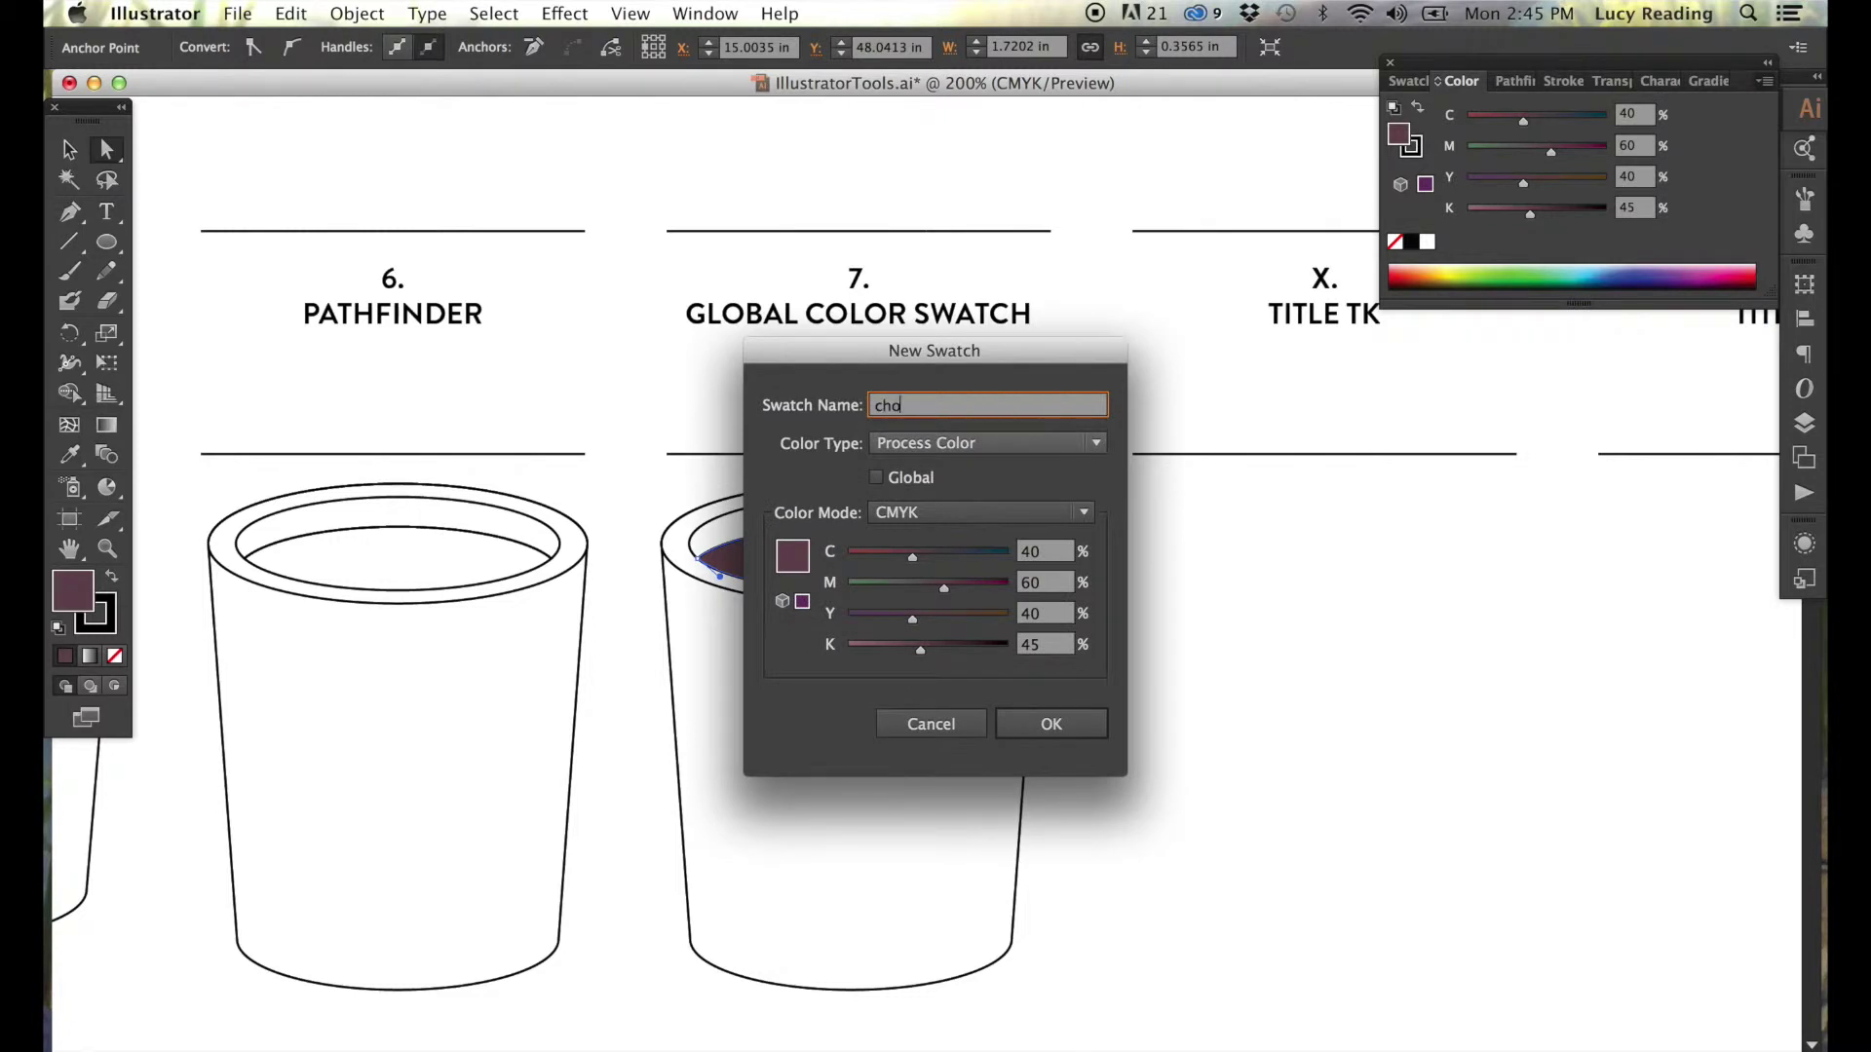
click(880, 478)
click(1042, 726)
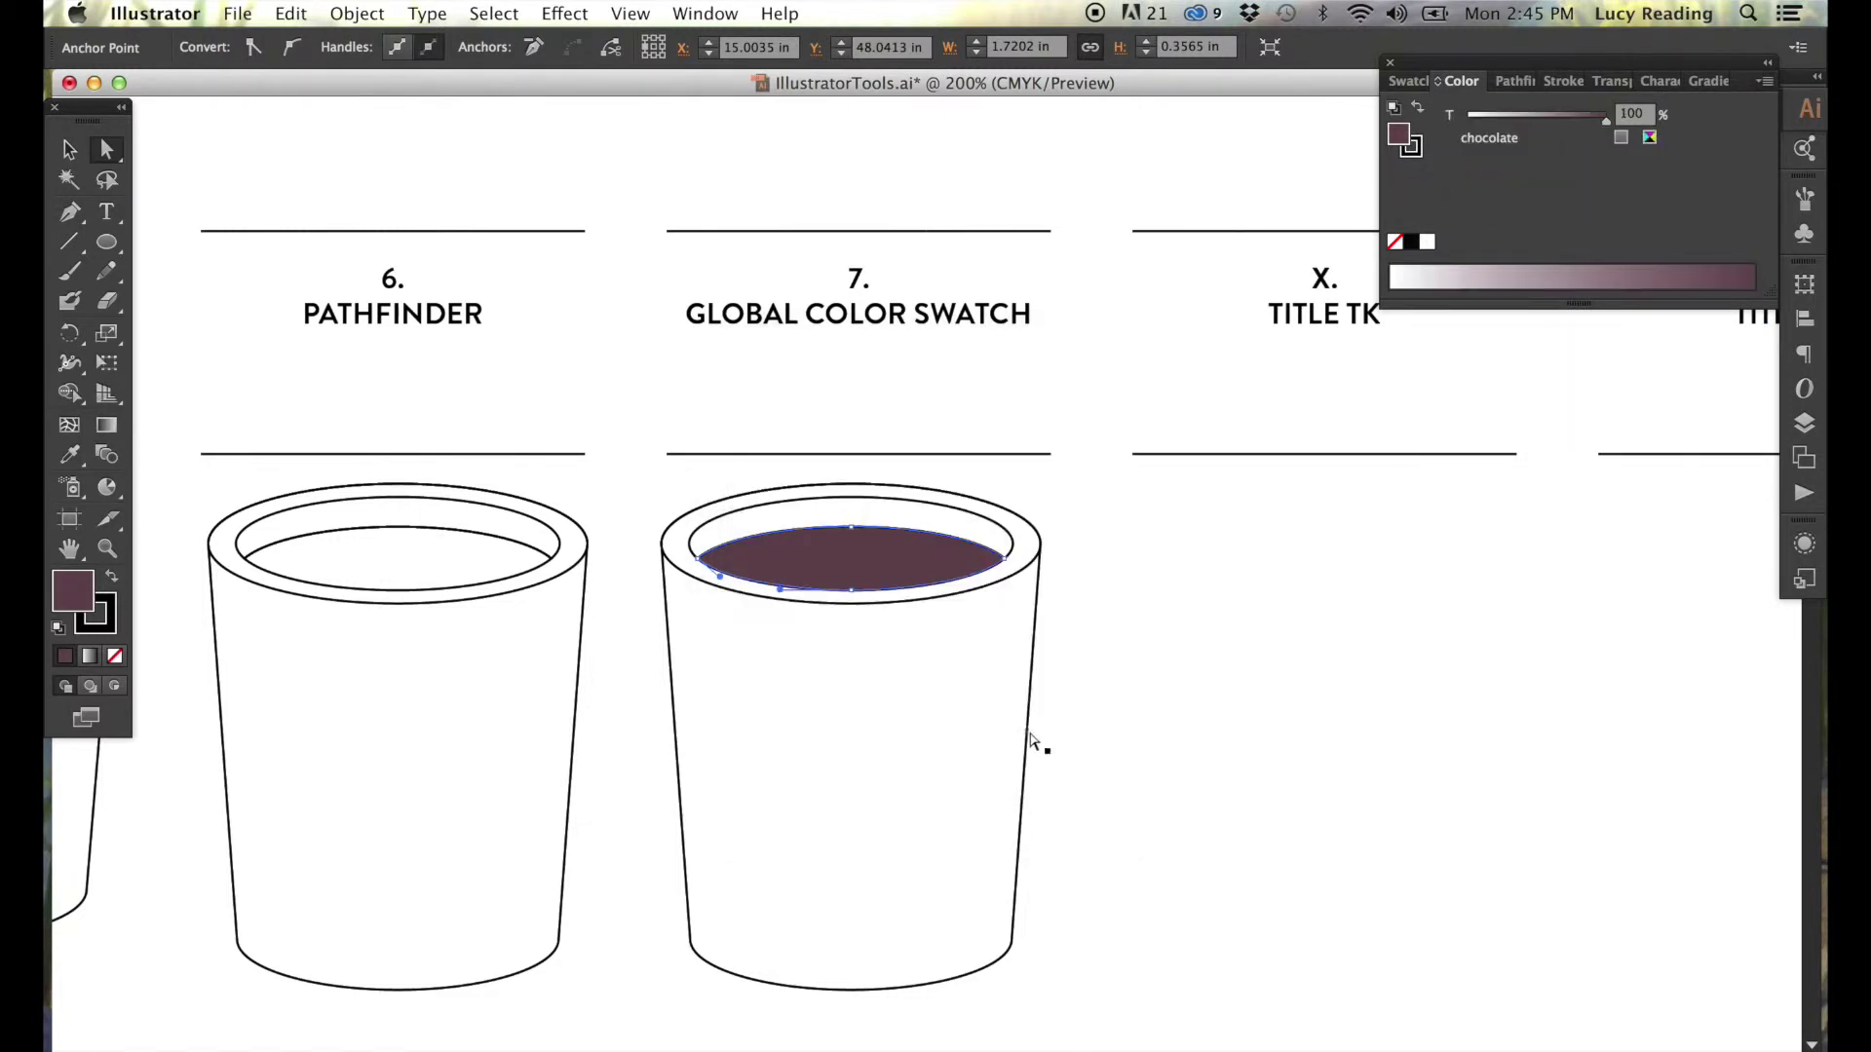
click(1412, 82)
double_click(1517, 153)
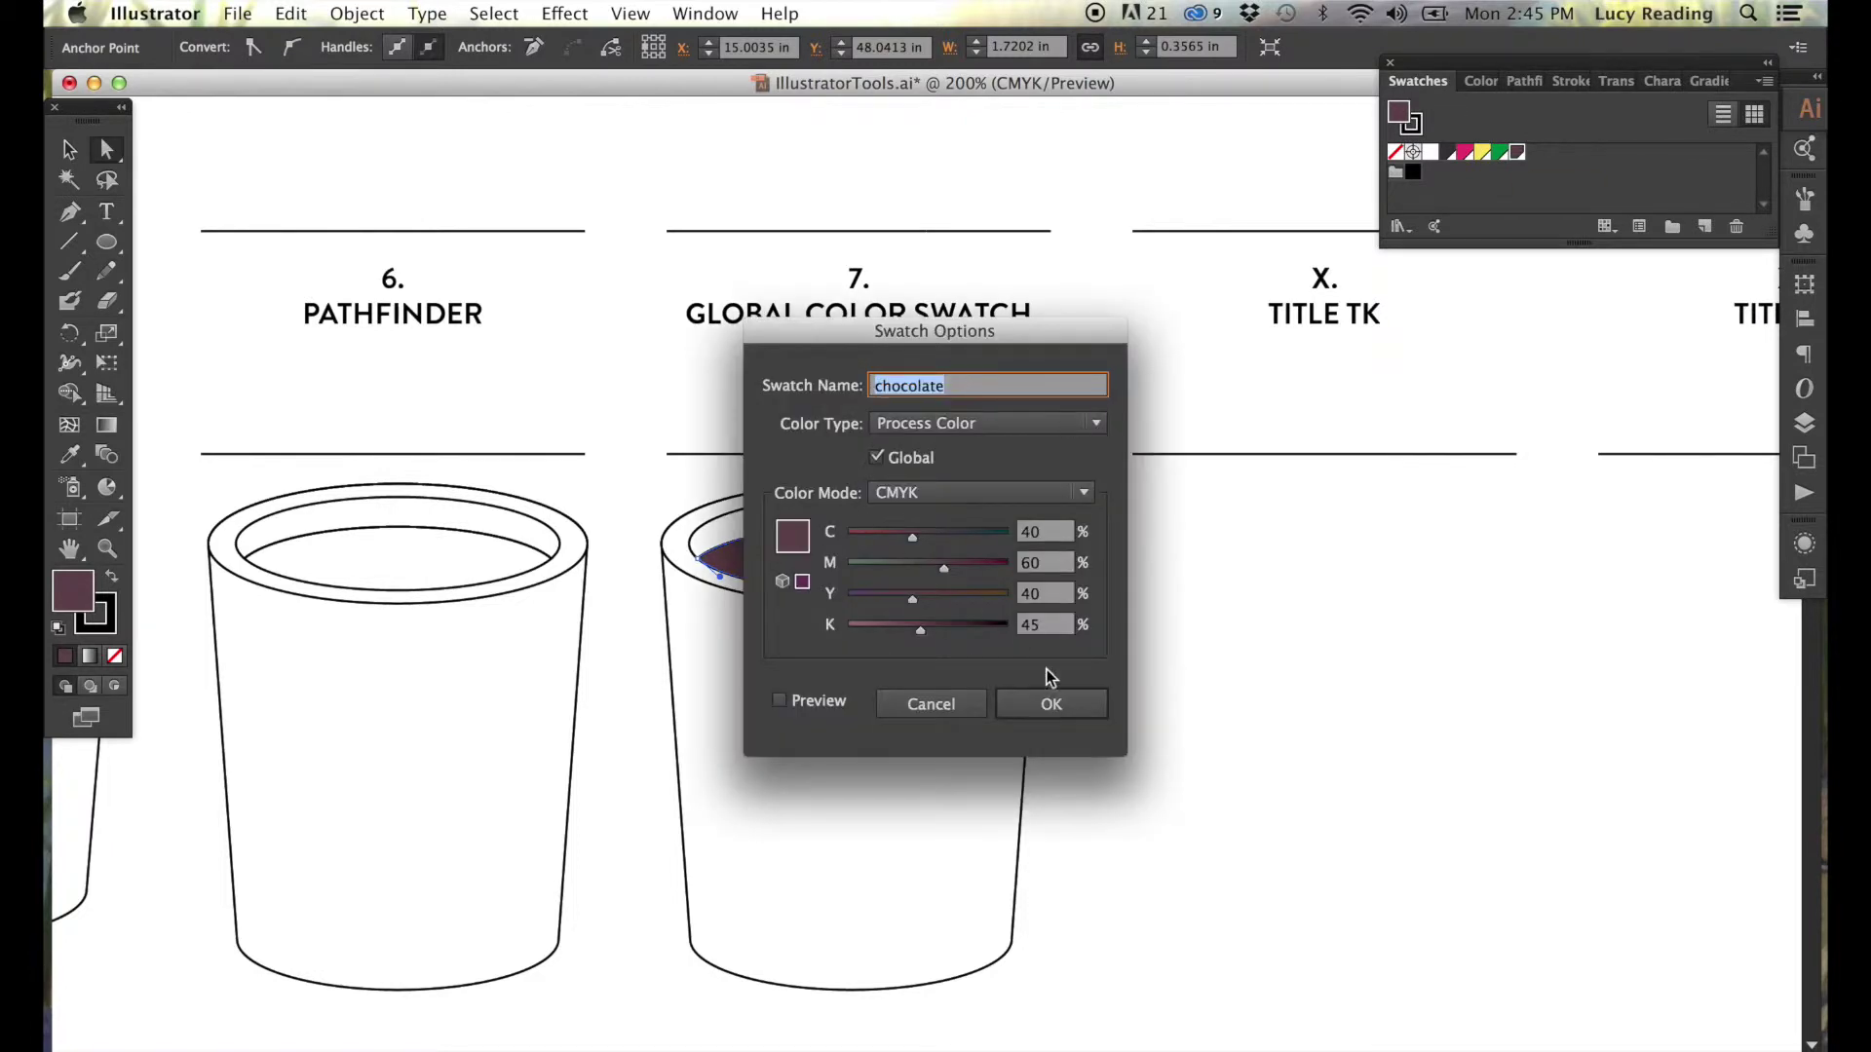
click(1051, 702)
click(1471, 82)
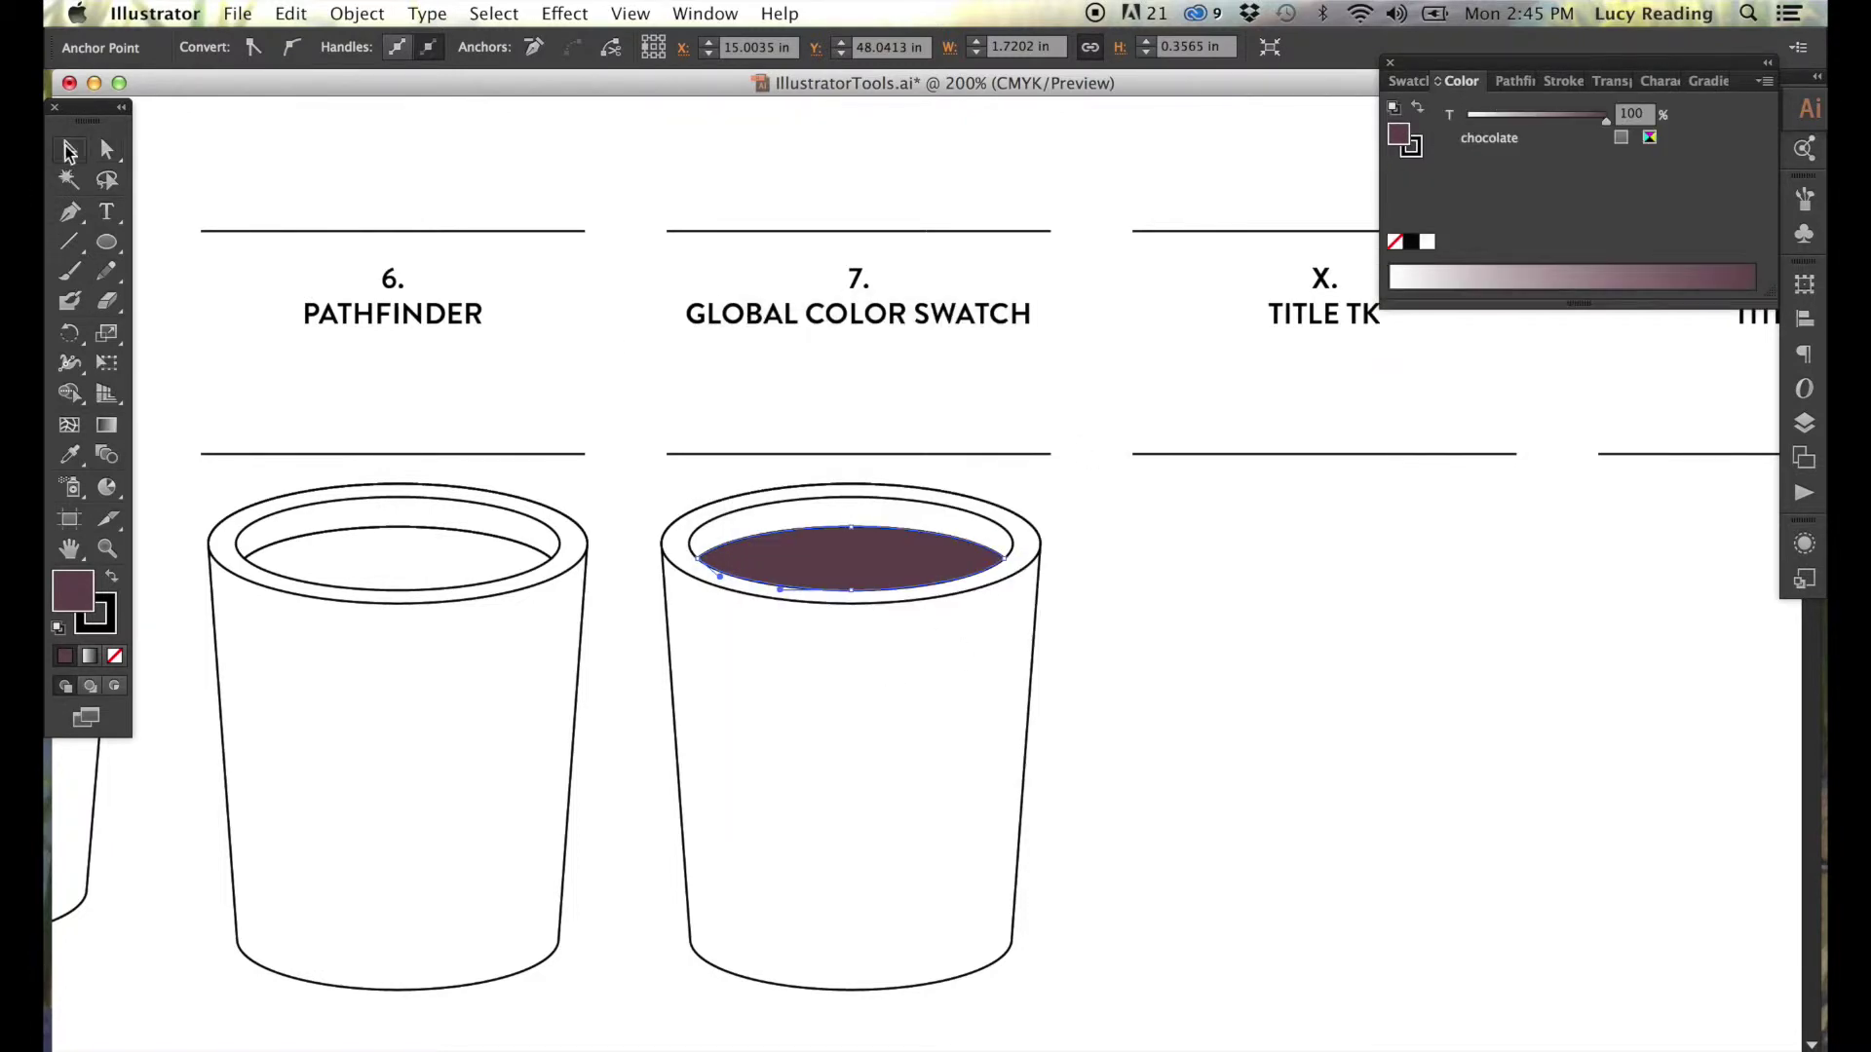
click(1014, 955)
click(867, 565)
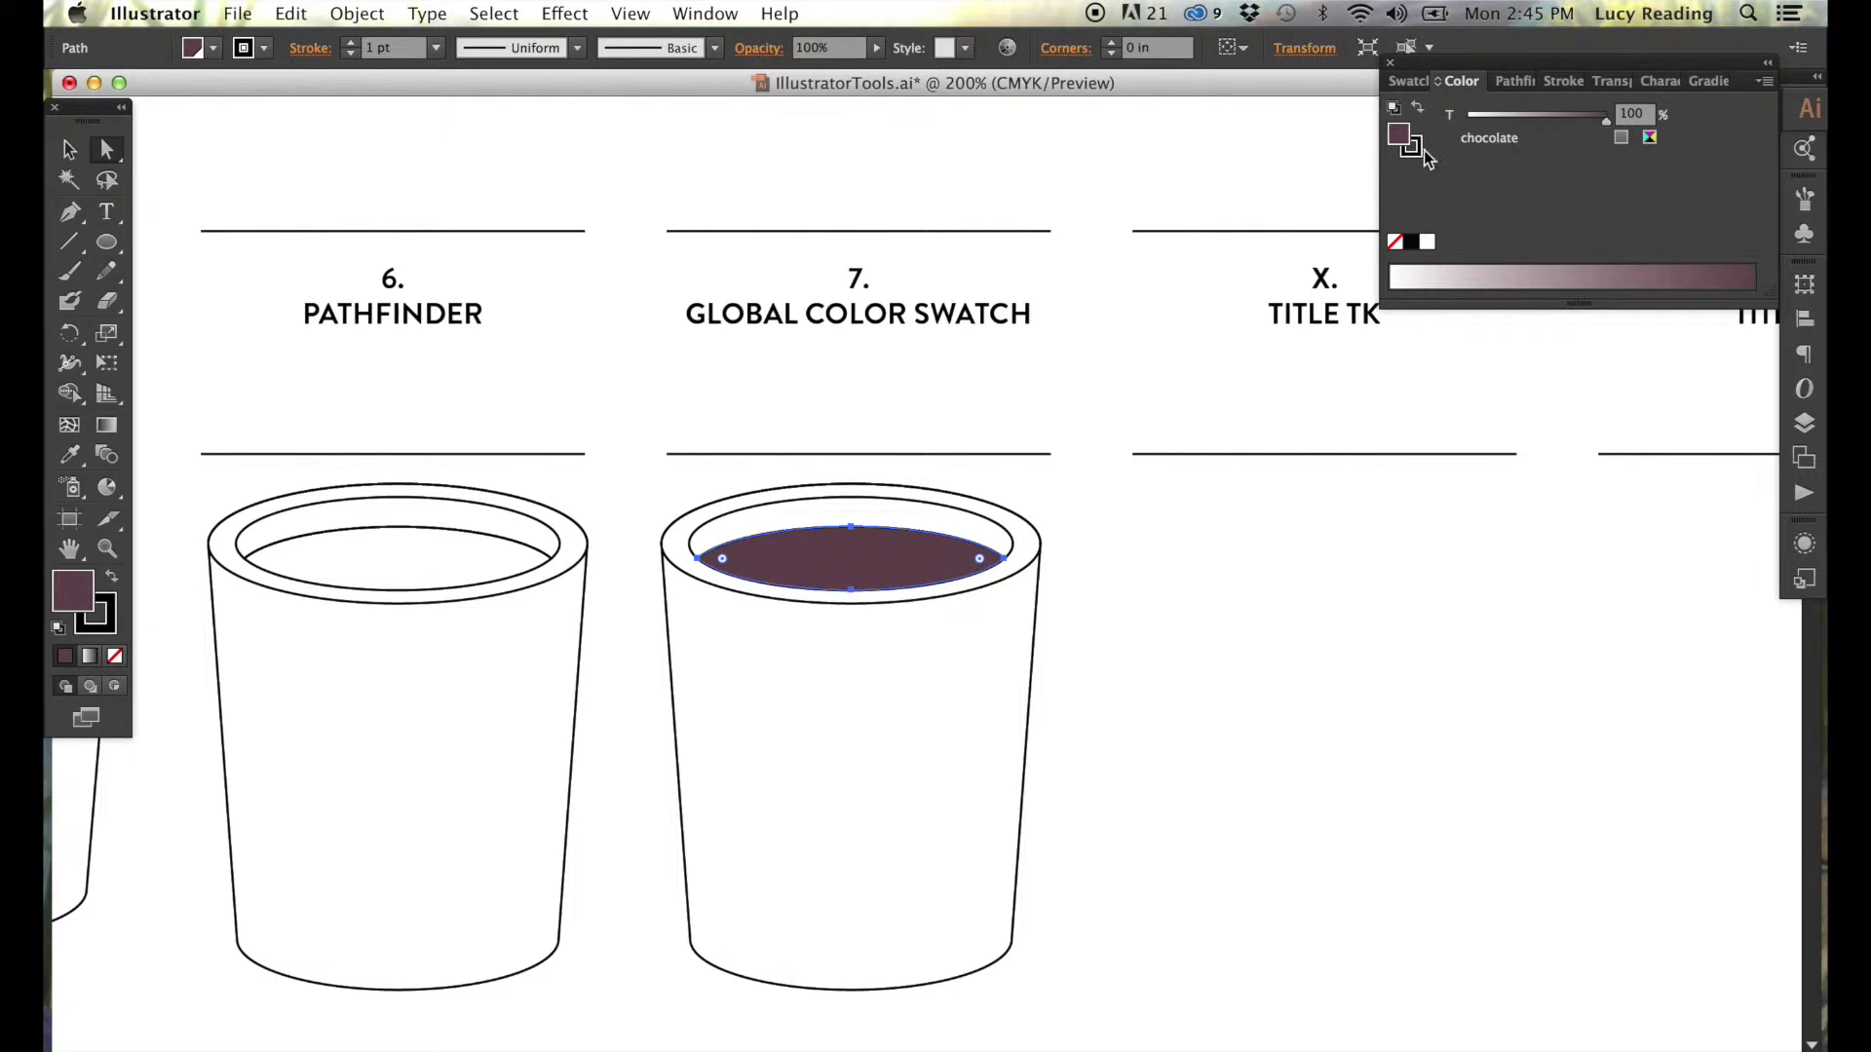
Fill cup 7's rim with a paler chocolate tint in place of its black outline.
click(1419, 107)
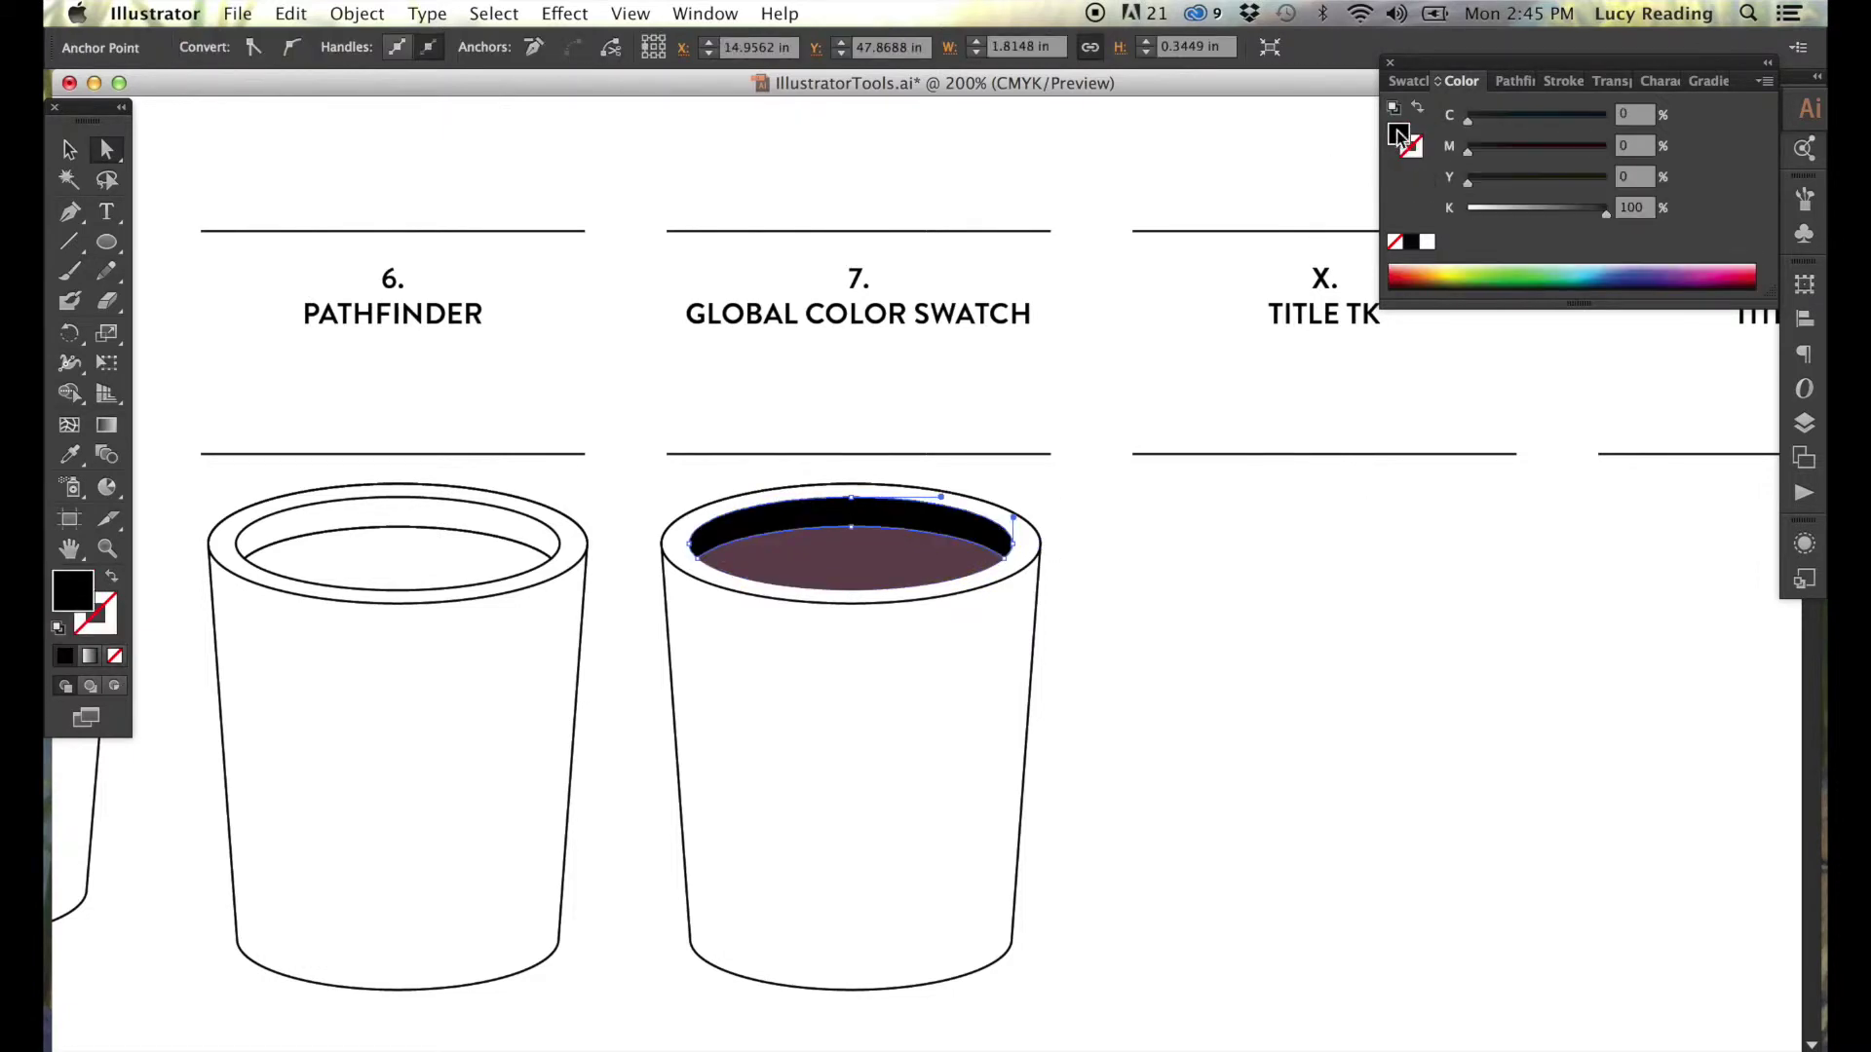
click(1411, 78)
click(1510, 119)
click(1477, 79)
drag(1606, 114, 1536, 124)
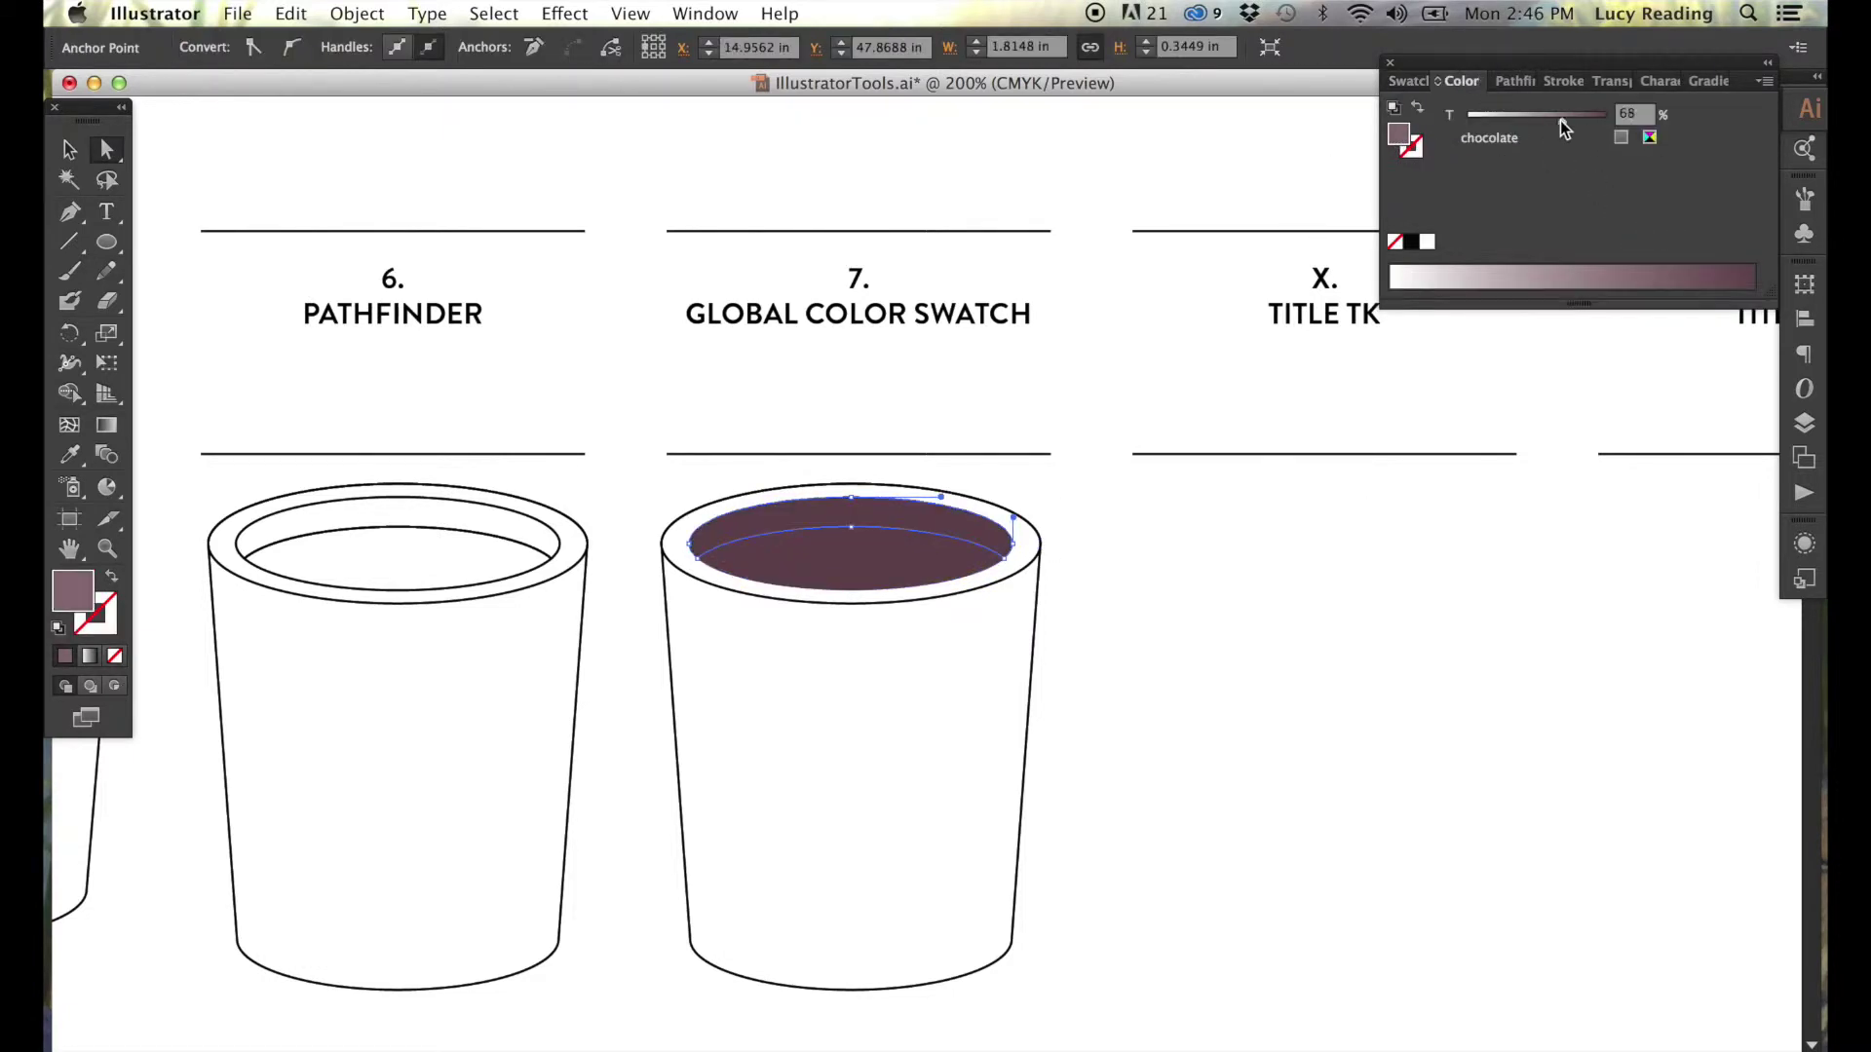
Fill cup 7's body with a pale chocolate tint, with no outline.
click(1039, 633)
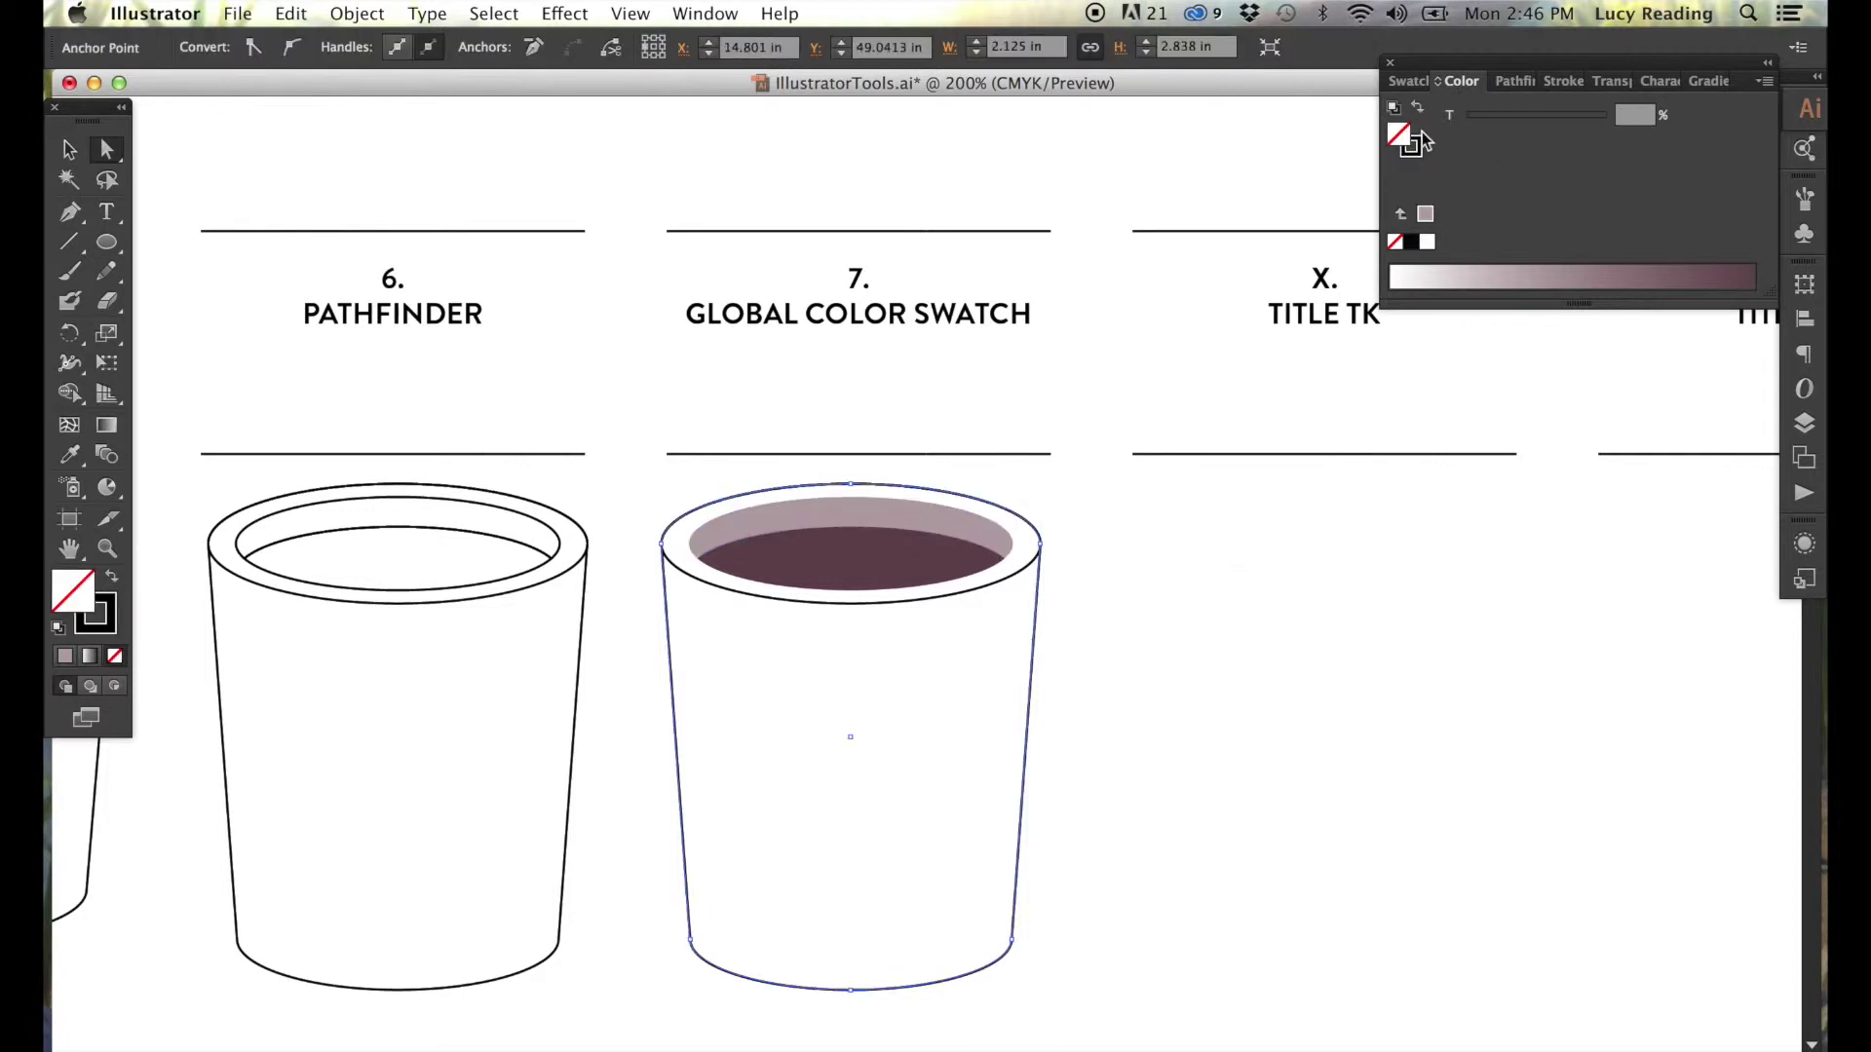
click(1419, 109)
click(1518, 154)
click(1477, 79)
drag(1606, 115, 1491, 122)
Reset the rim to a light chocolate tint, then select the whole chocolate cup.
click(1023, 573)
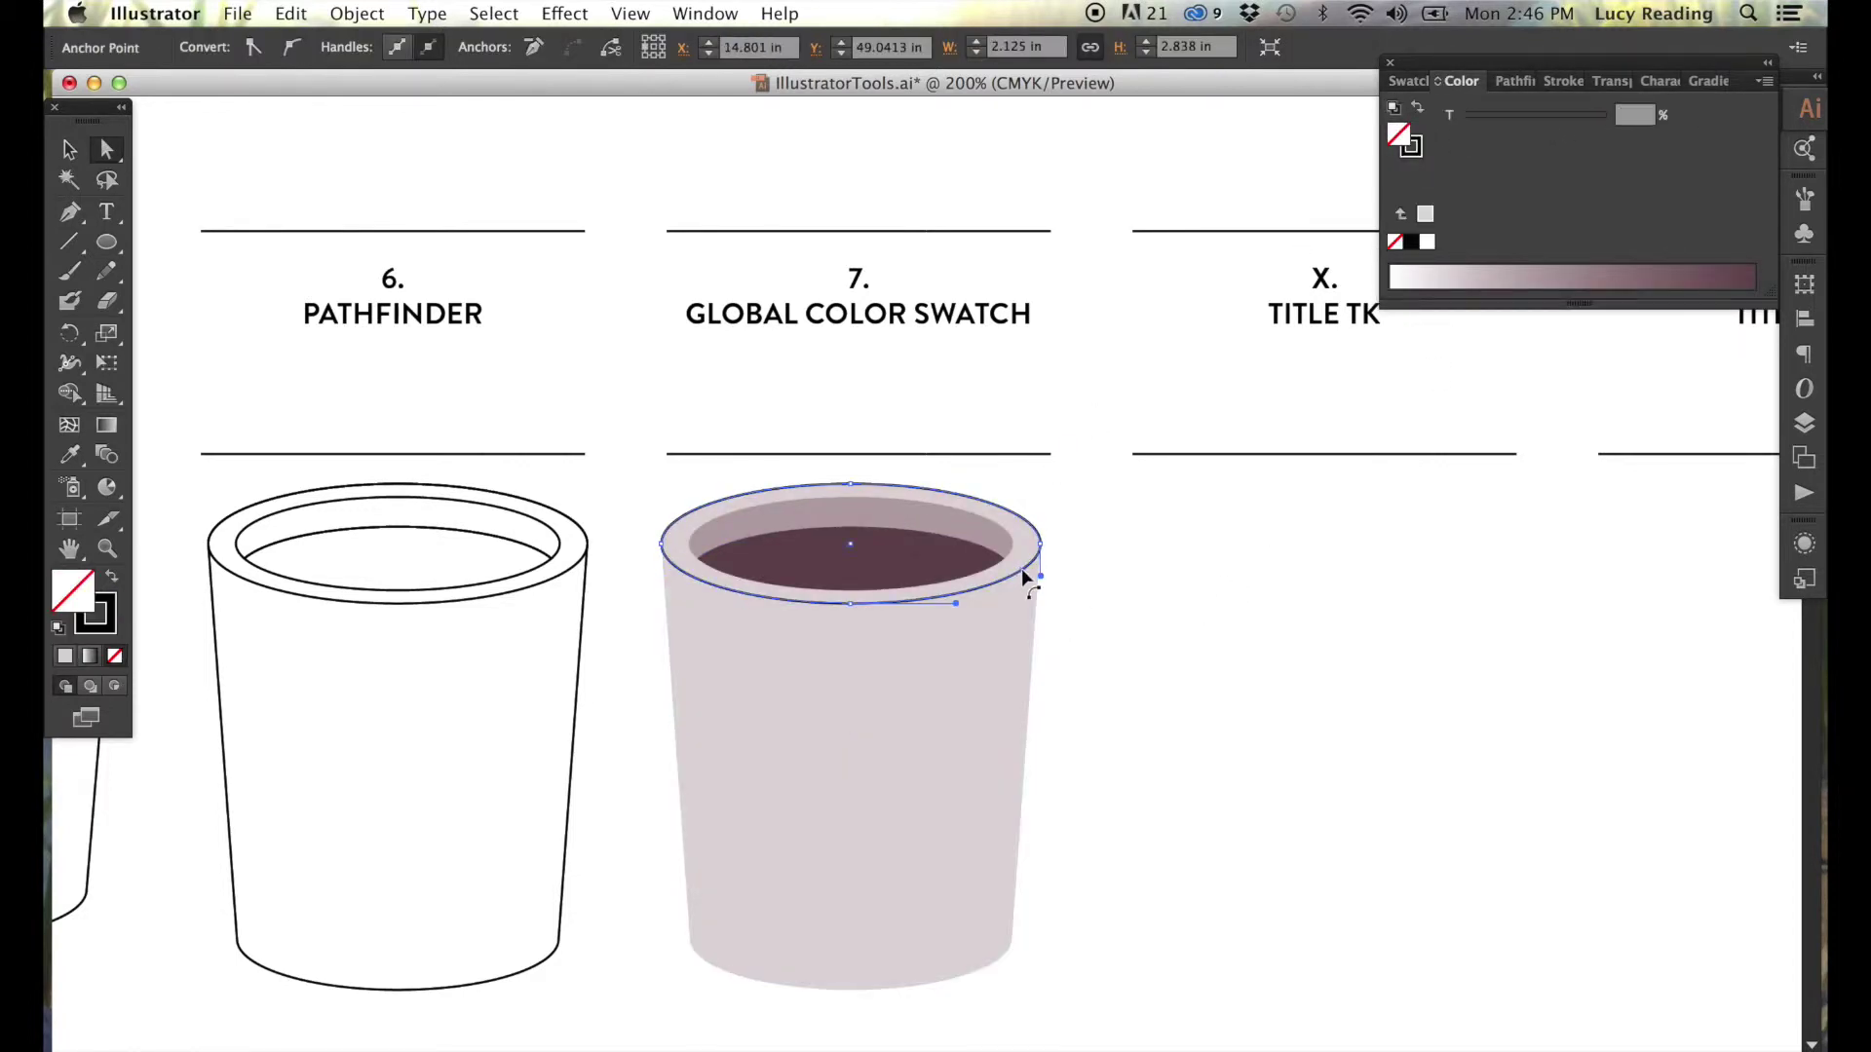
click(1419, 107)
click(1408, 80)
click(1519, 154)
click(1461, 80)
drag(1606, 115, 1501, 121)
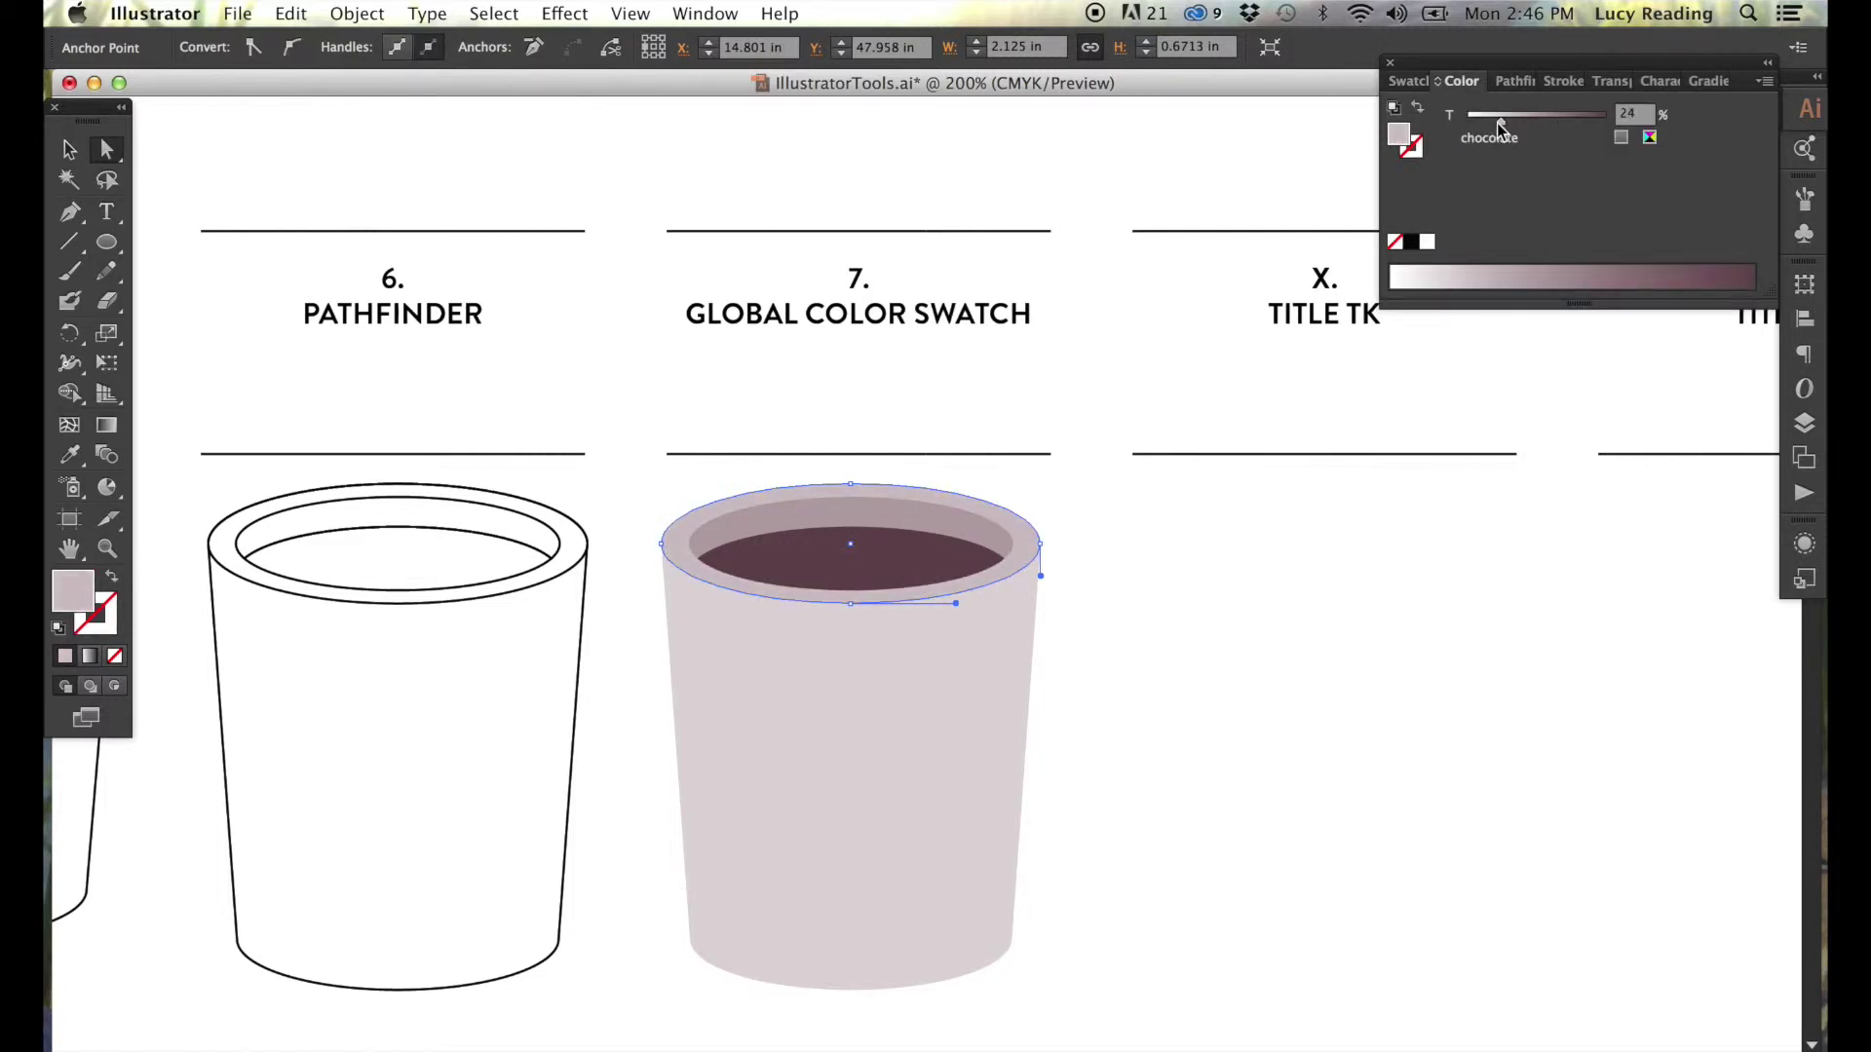
click(1203, 589)
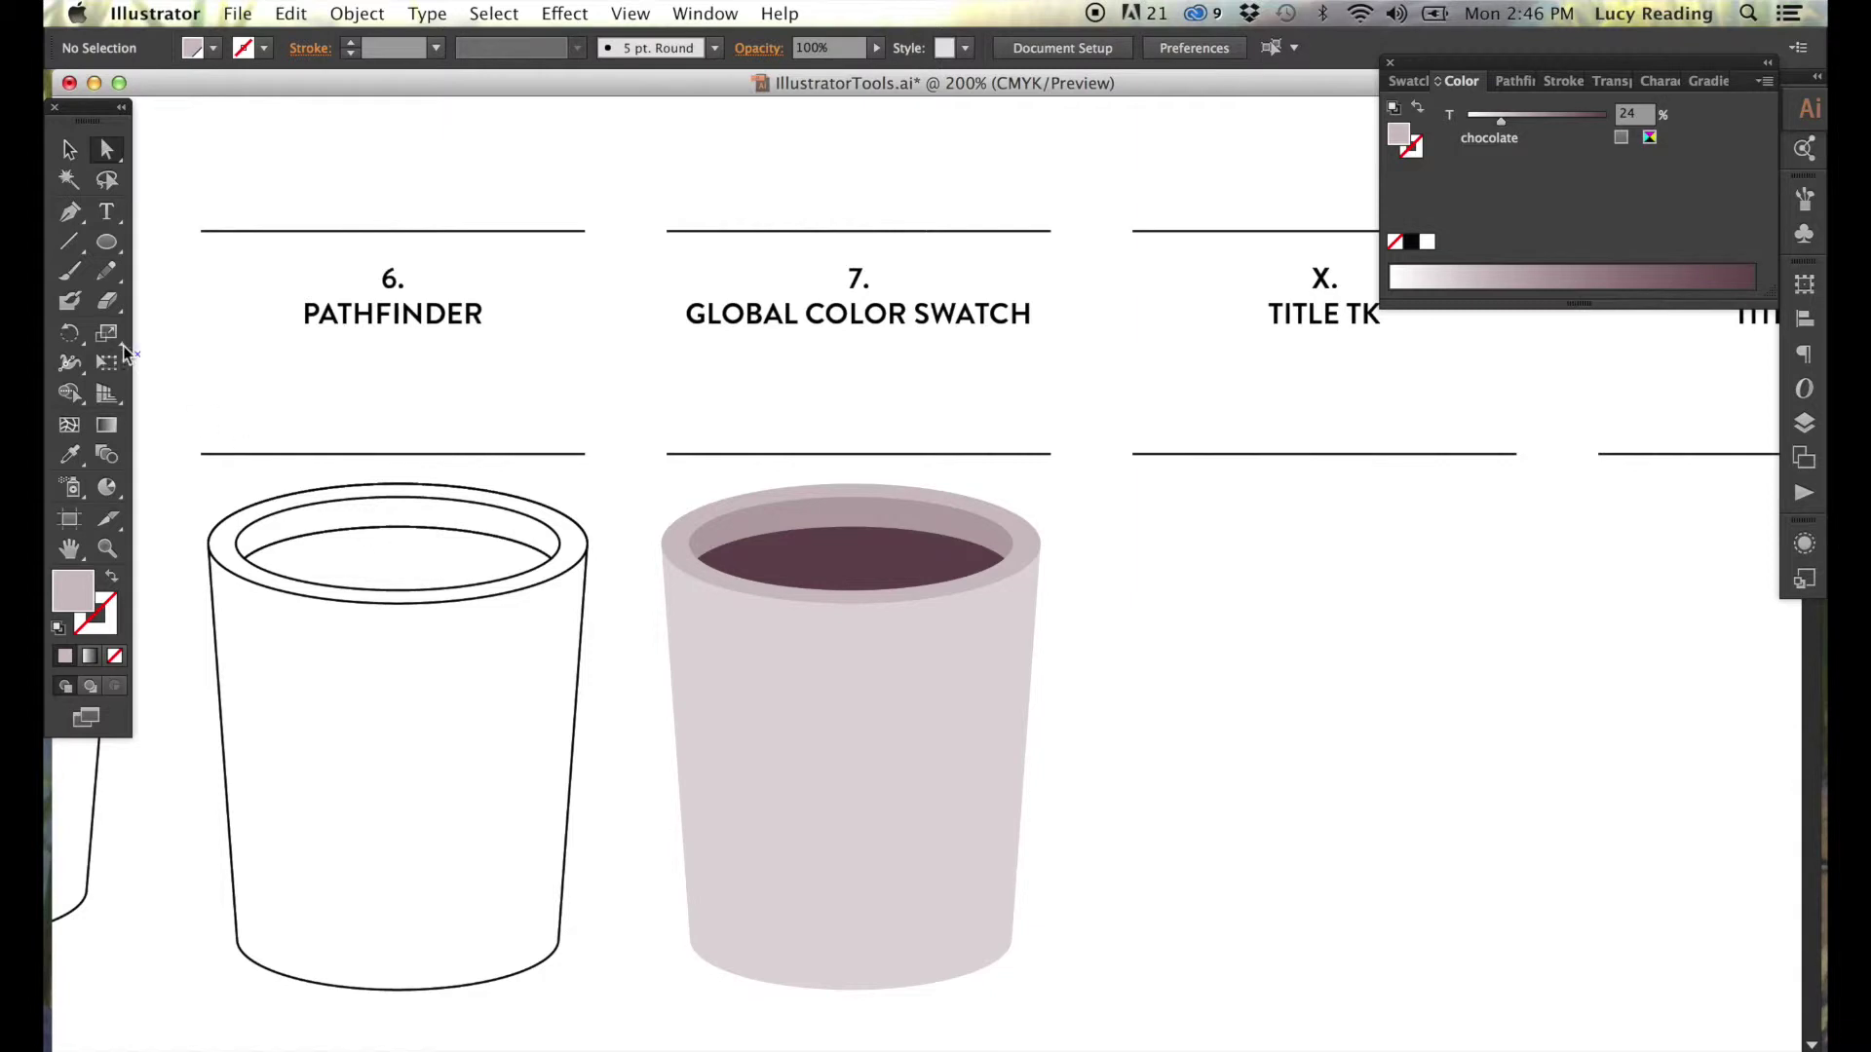
scroll(584, 585, right, 5)
mouse_move(799, 650)
mouse_down()
mouse_move(571, 590)
mouse_move(921, 686)
mouse_up()
Duplicate the cup under the next card and retitle the card 'Stroke Width and Outline Stroke'.
key(shift+super+a)
click(107, 212)
drag(963, 270, 931, 265)
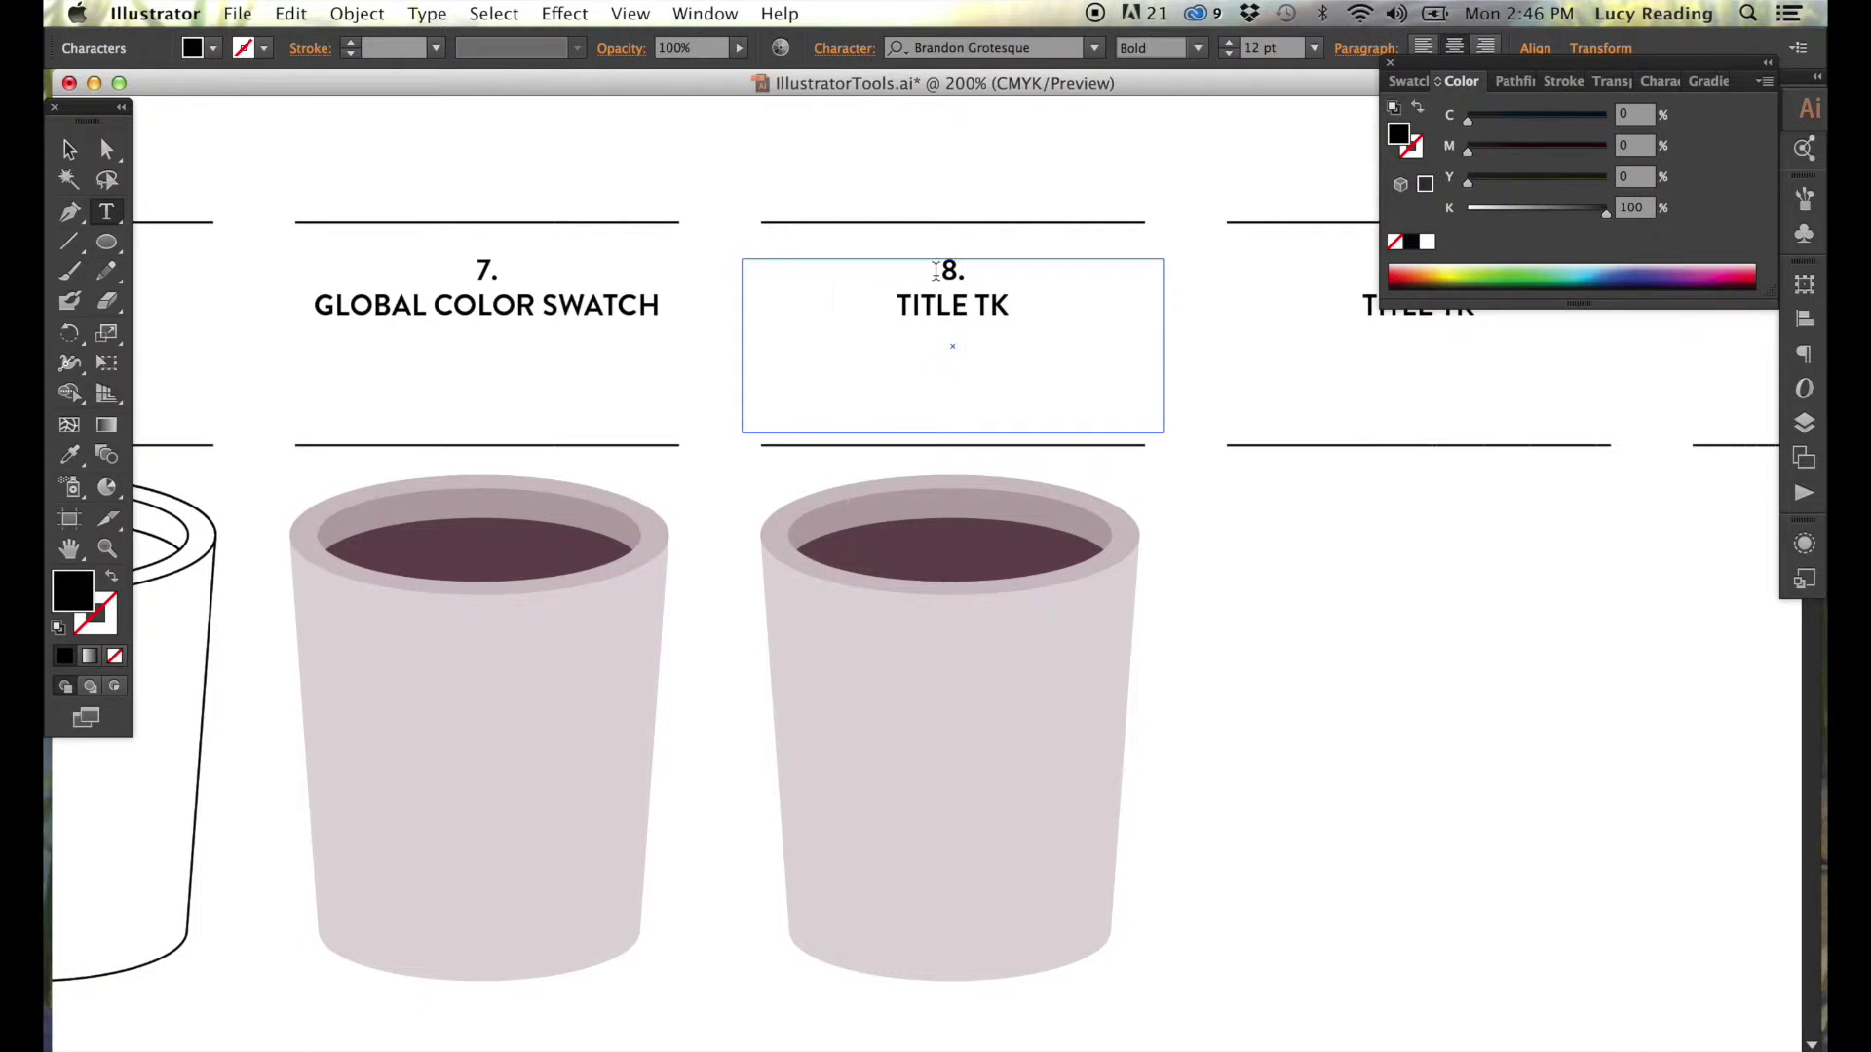
triple_click(941, 306)
text(SY)
text(ROKE WIDTH)
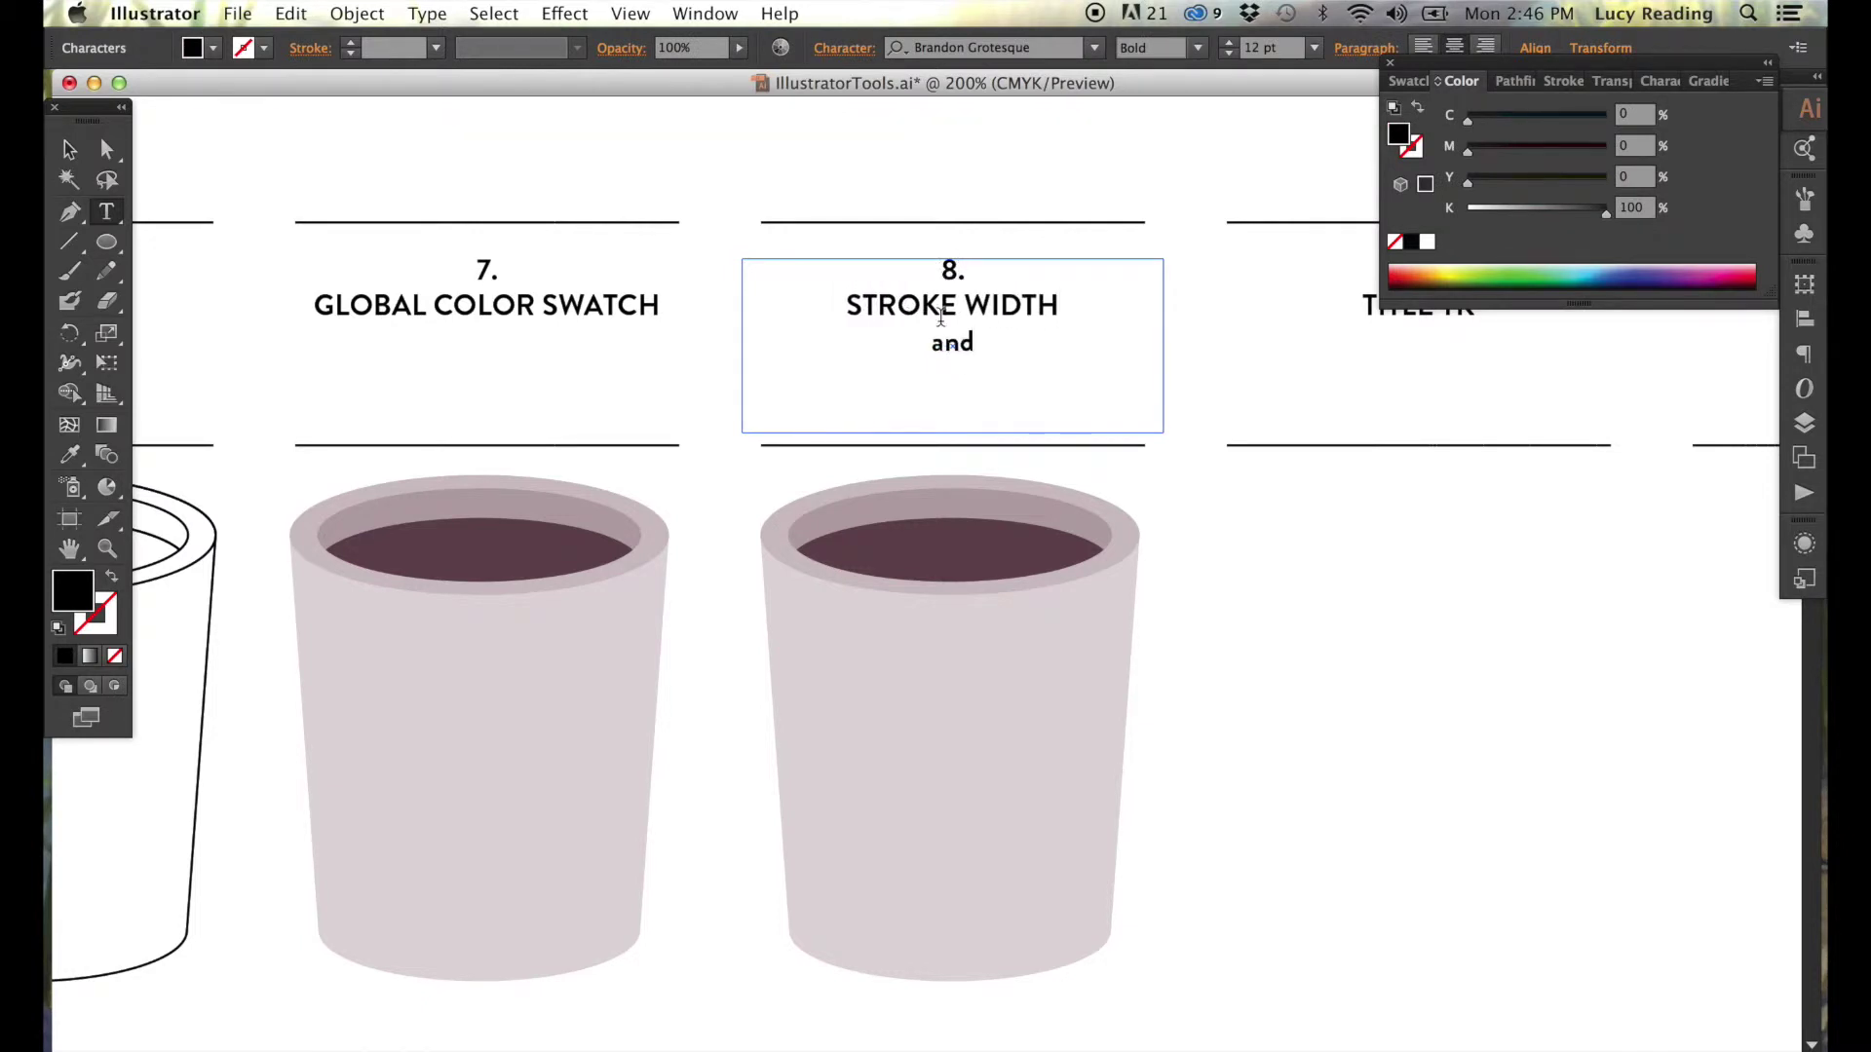
text(TLINE STROKE)
key(Escape)
click(347, 179)
key(z)
drag(740, 199, 1161, 478)
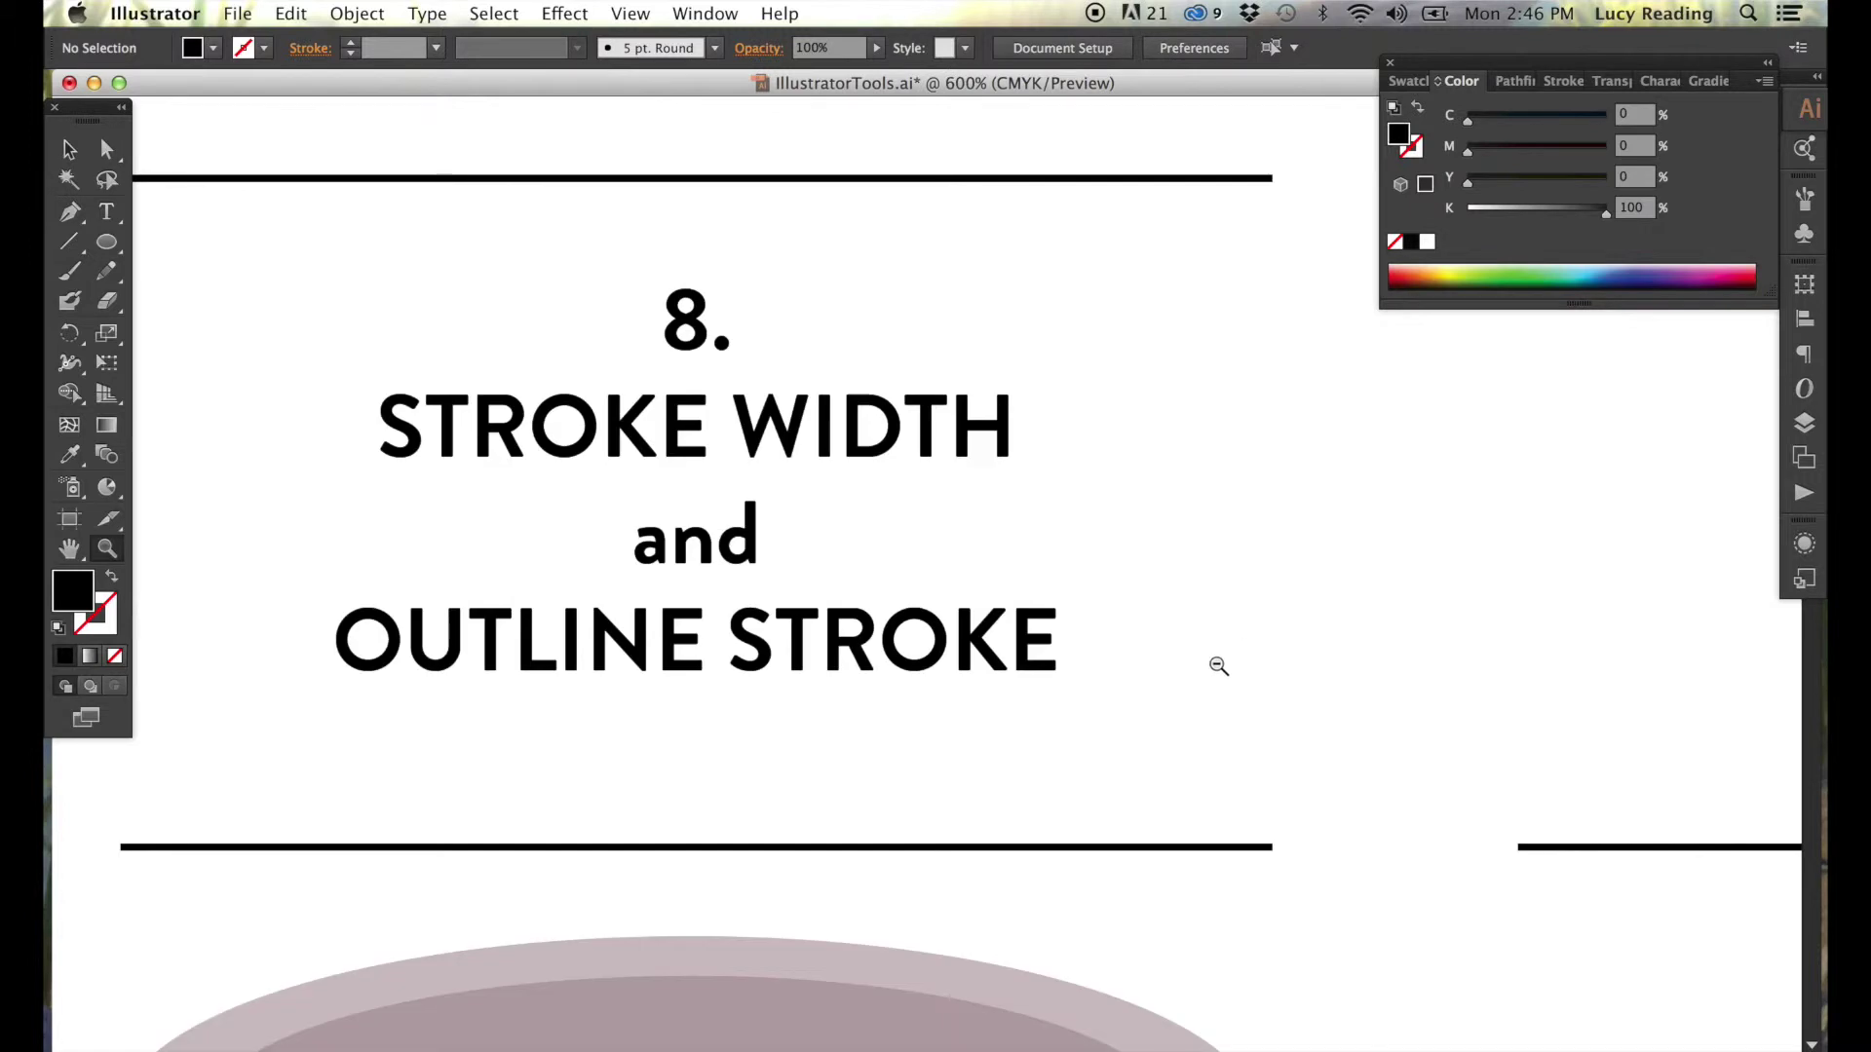
drag(1219, 662, 221, 259)
Draw a circle on the new mug's side with a thick, cup-coloured outline.
click(98, 251)
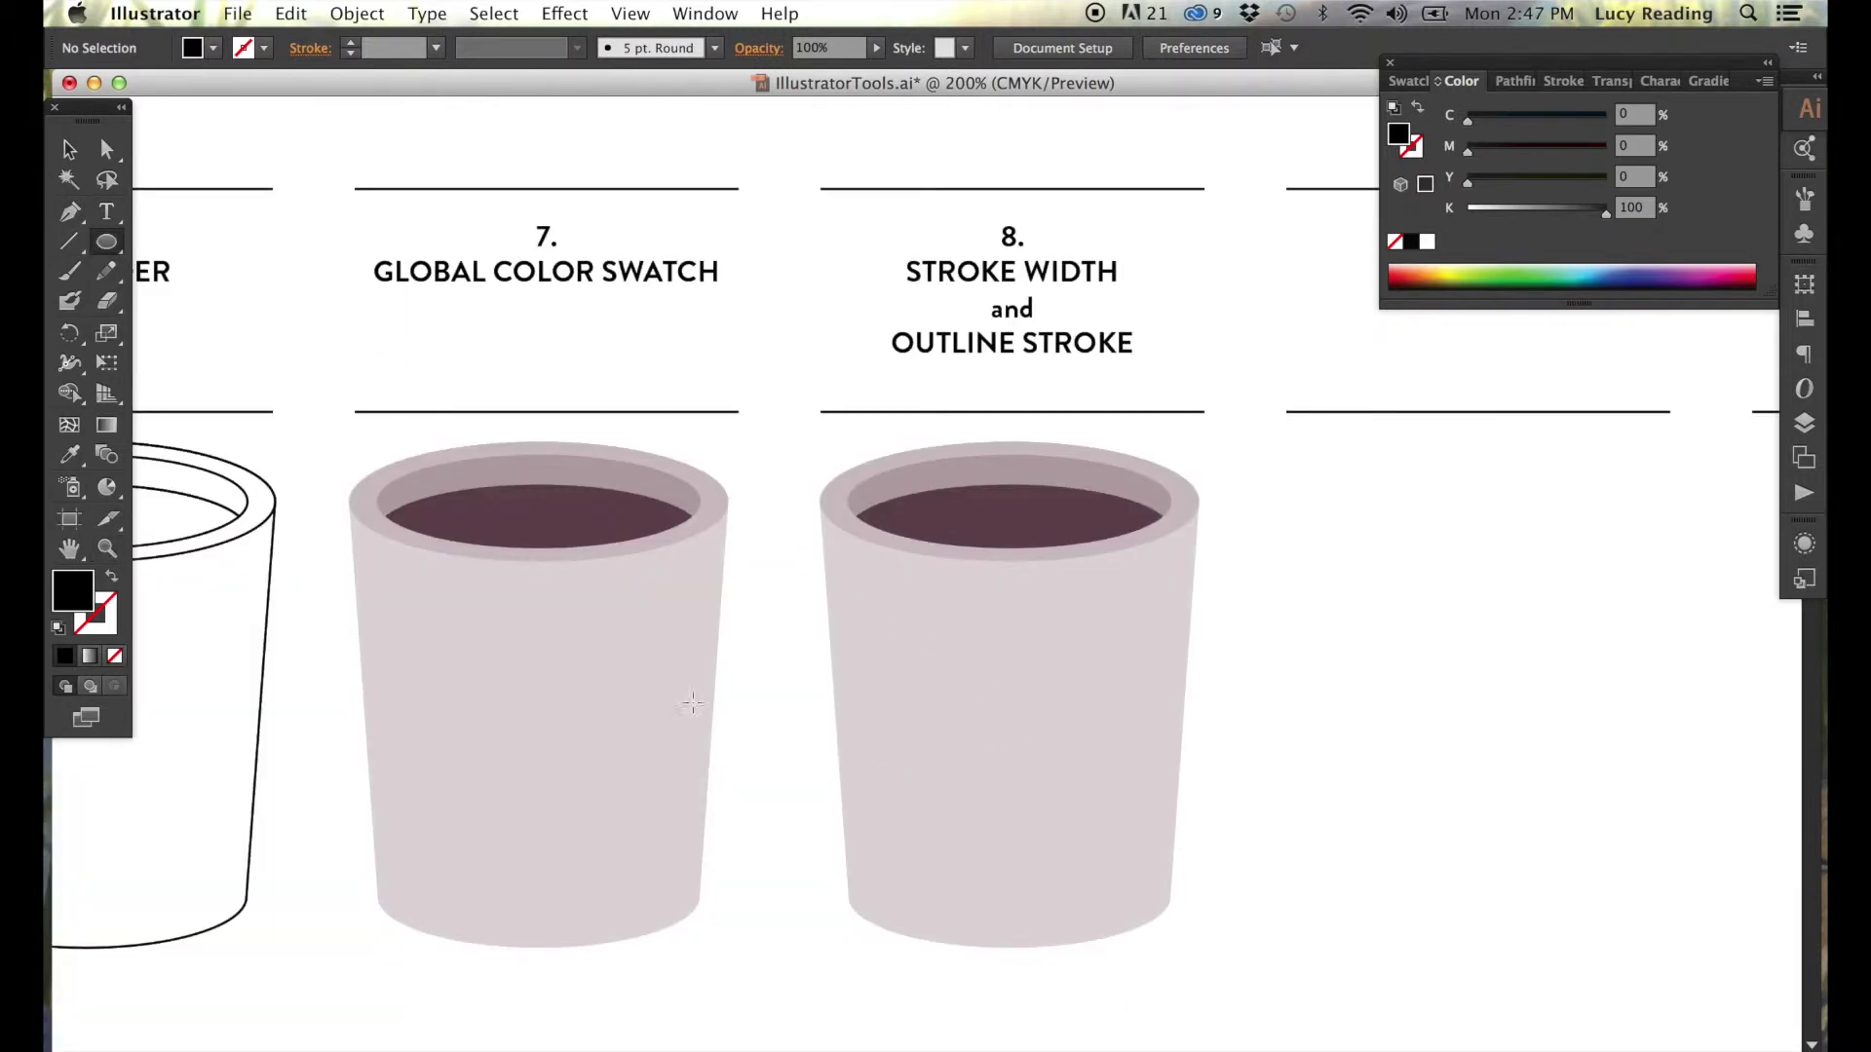
drag(871, 706, 1019, 837)
key(i)
click(1014, 828)
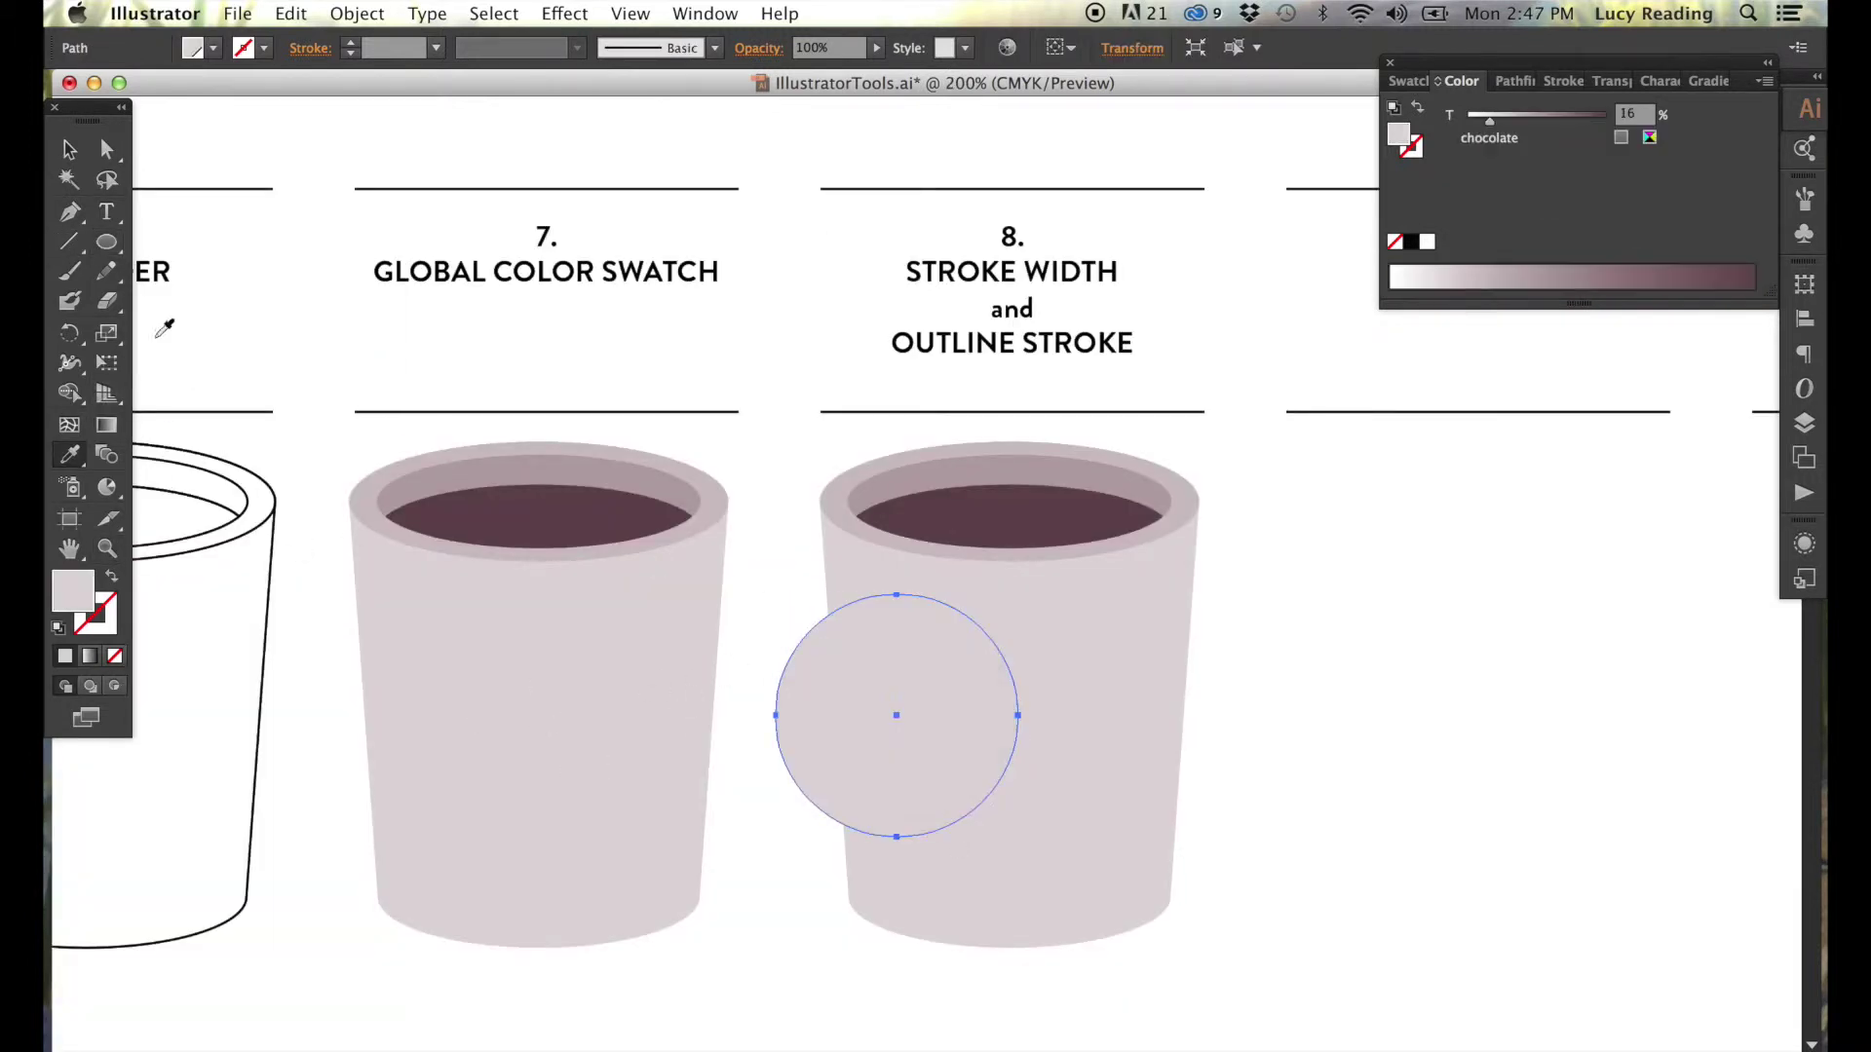
click(112, 577)
click(351, 42)
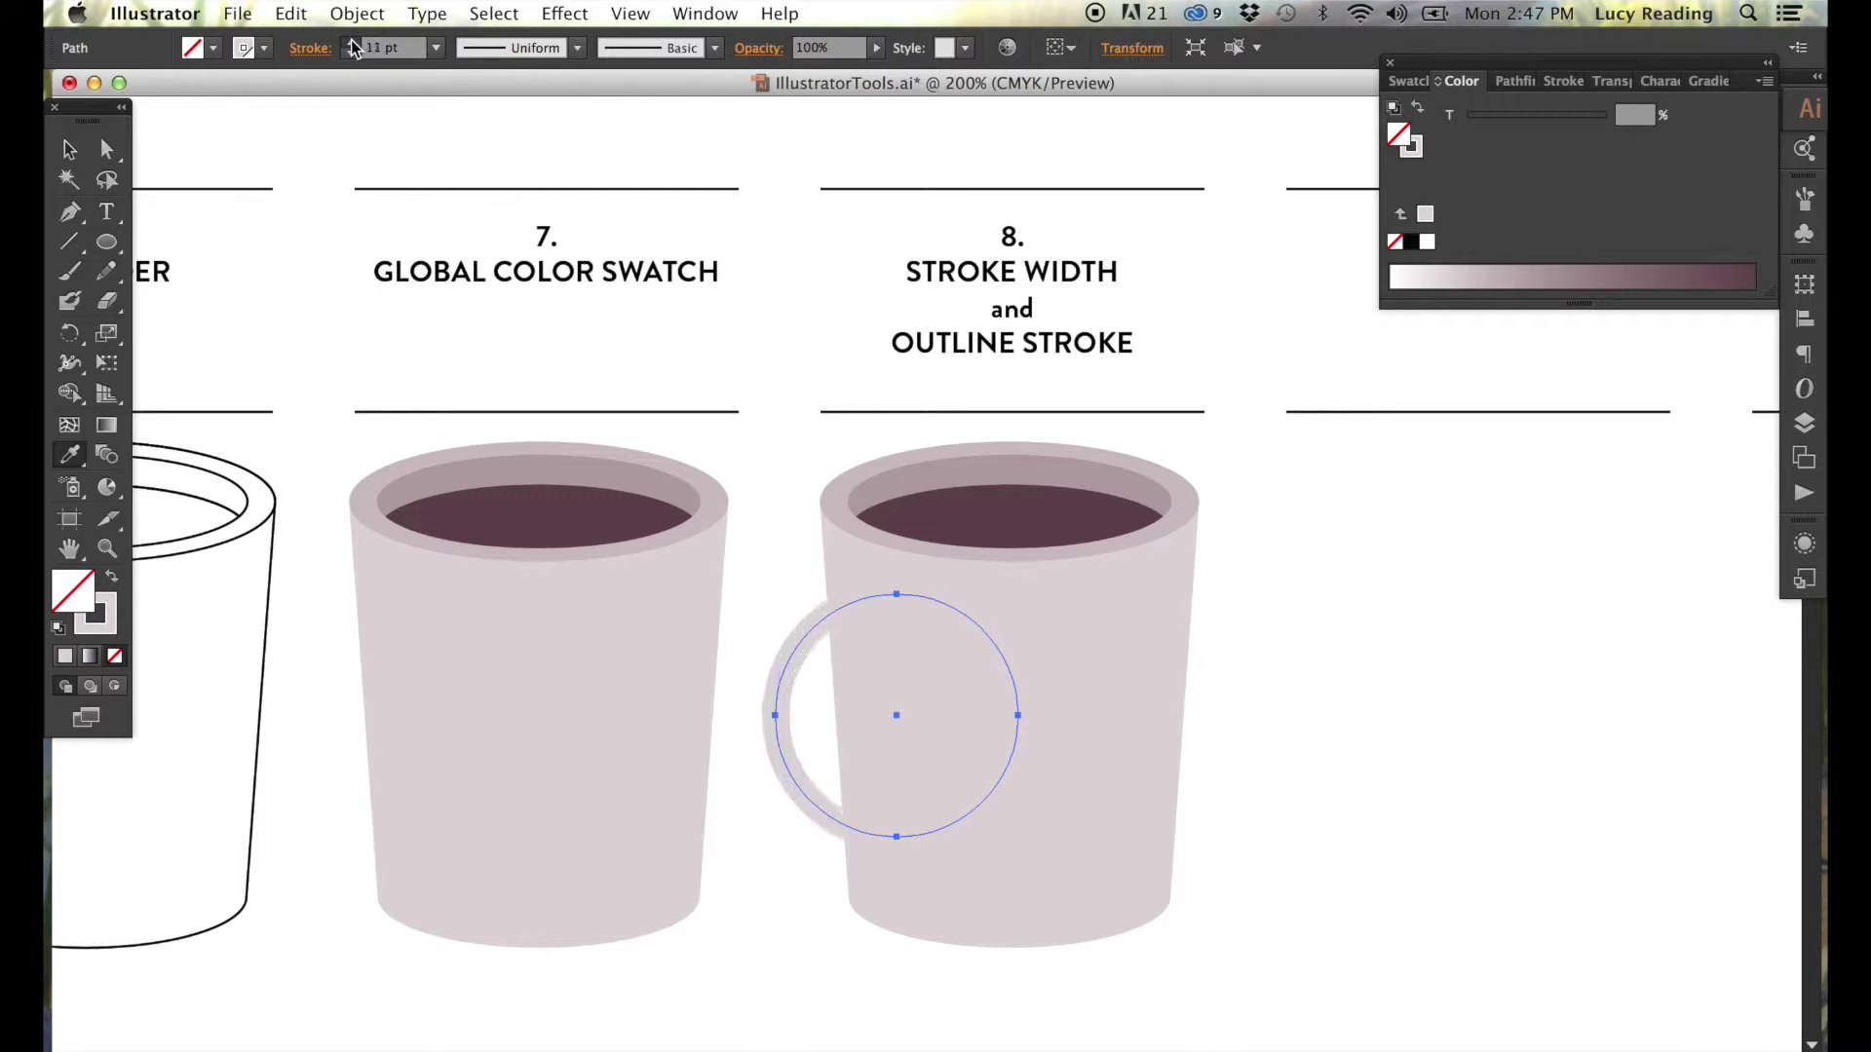
click(351, 42)
Shrink the handle circle against the cup side and set its stroke to 24 pt.
click(352, 42)
click(352, 42)
key(v)
mouse_move(887, 713)
mouse_down()
mouse_move(831, 731)
mouse_move(848, 711)
mouse_up()
drag(969, 715, 944, 715)
click(350, 42)
click(350, 42)
click(350, 42)
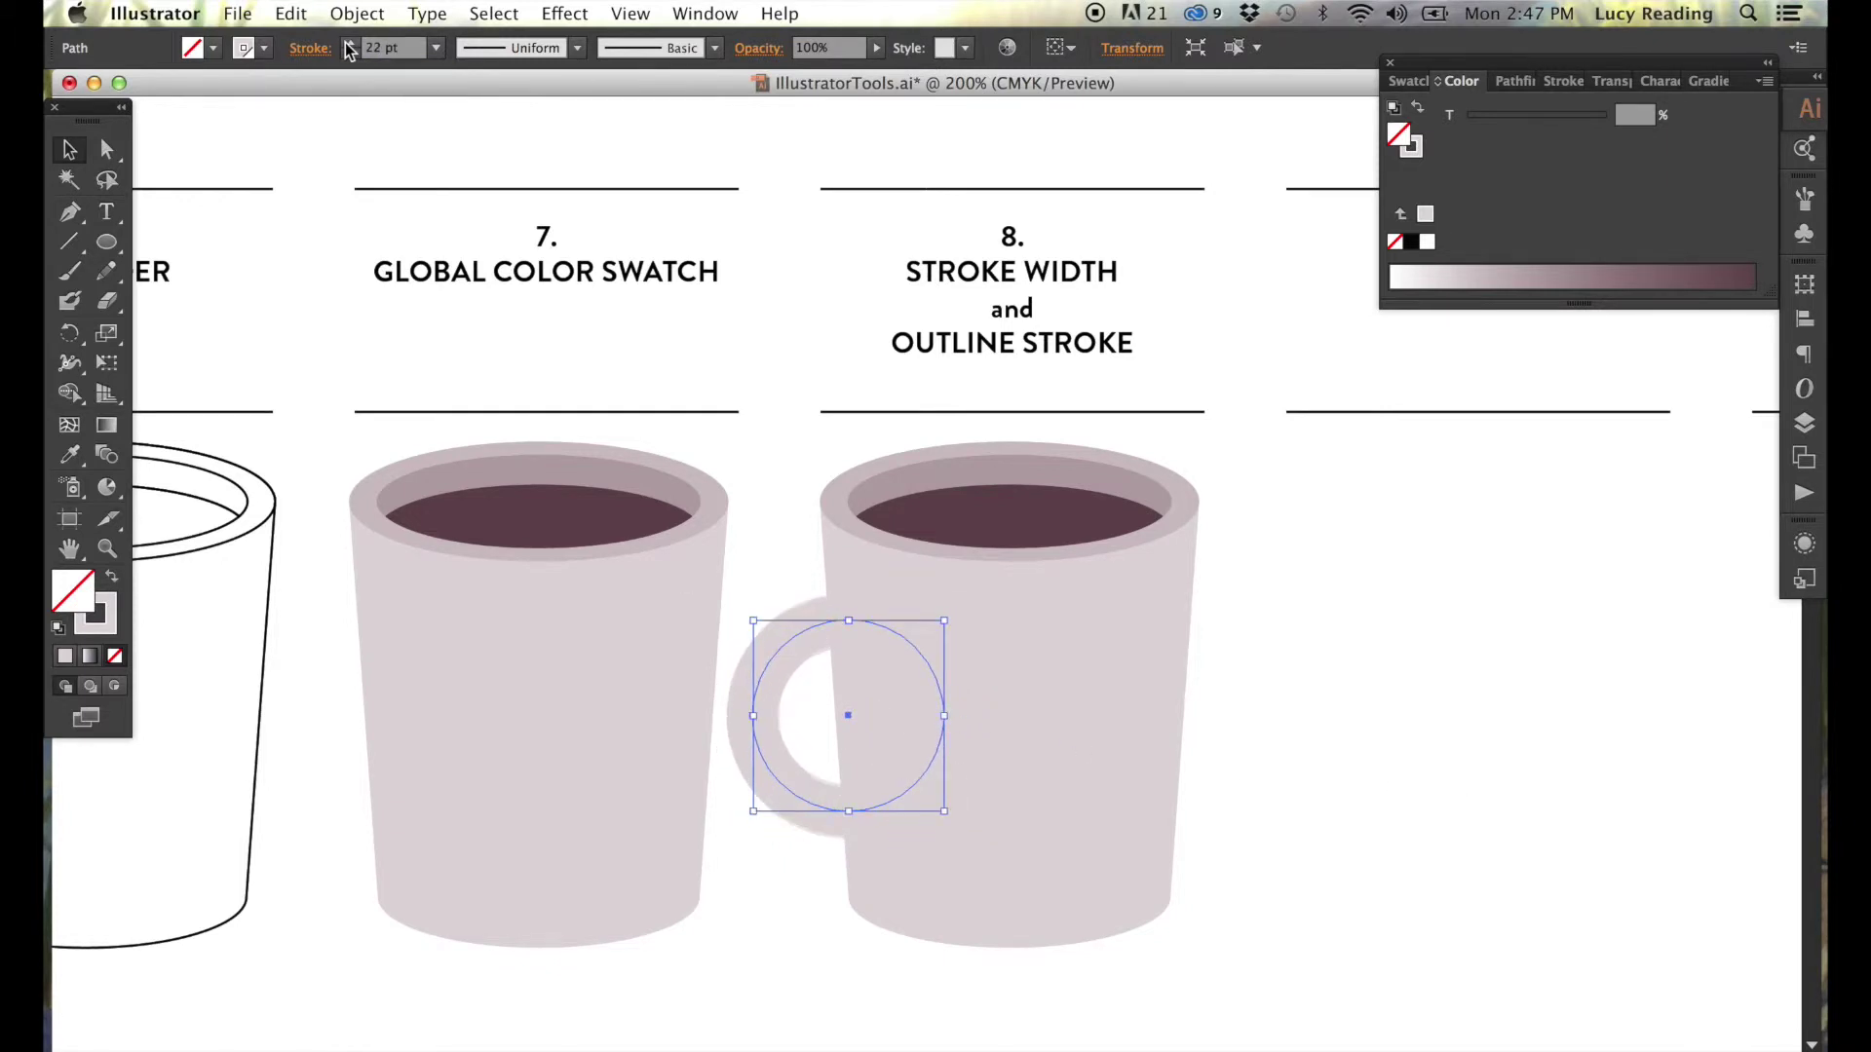
click(1362, 817)
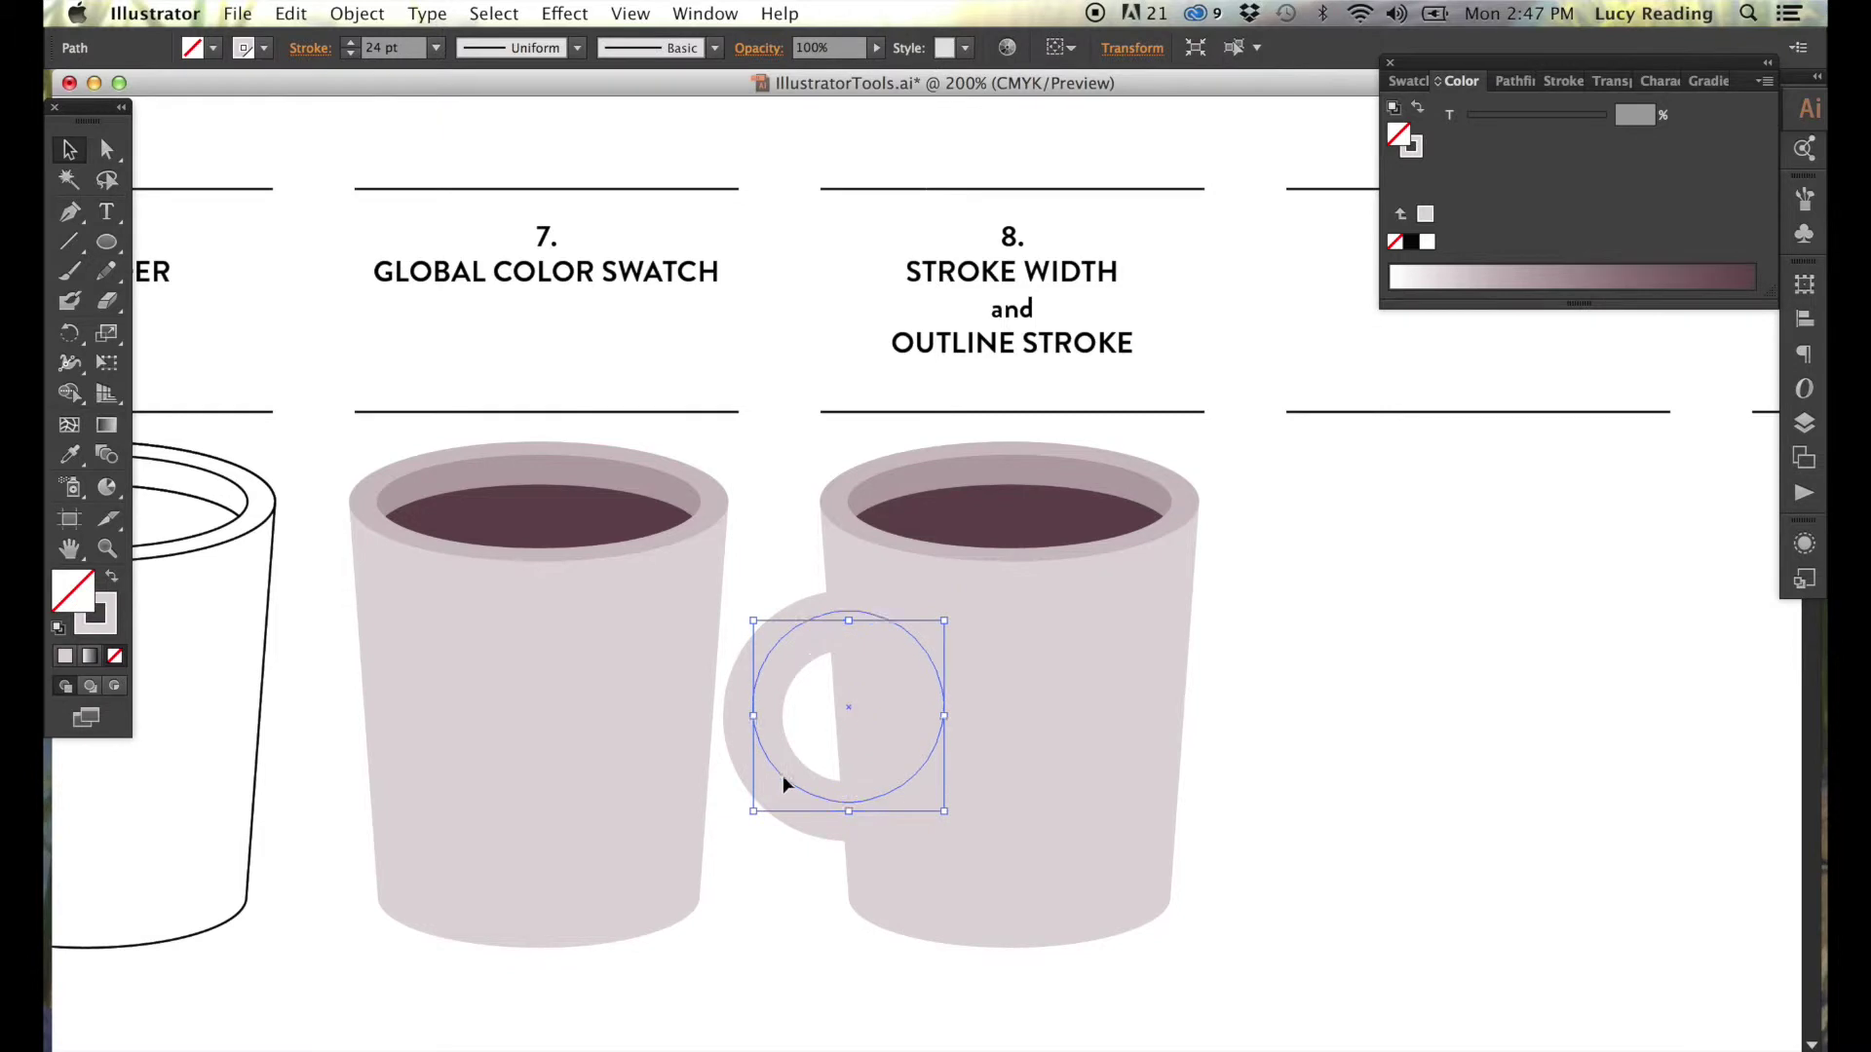
Nudge the handle up and widen one side of its stroke with the Width Tool.
drag(778, 782, 784, 769)
click(799, 822)
click(826, 782)
drag(85, 360, 154, 373)
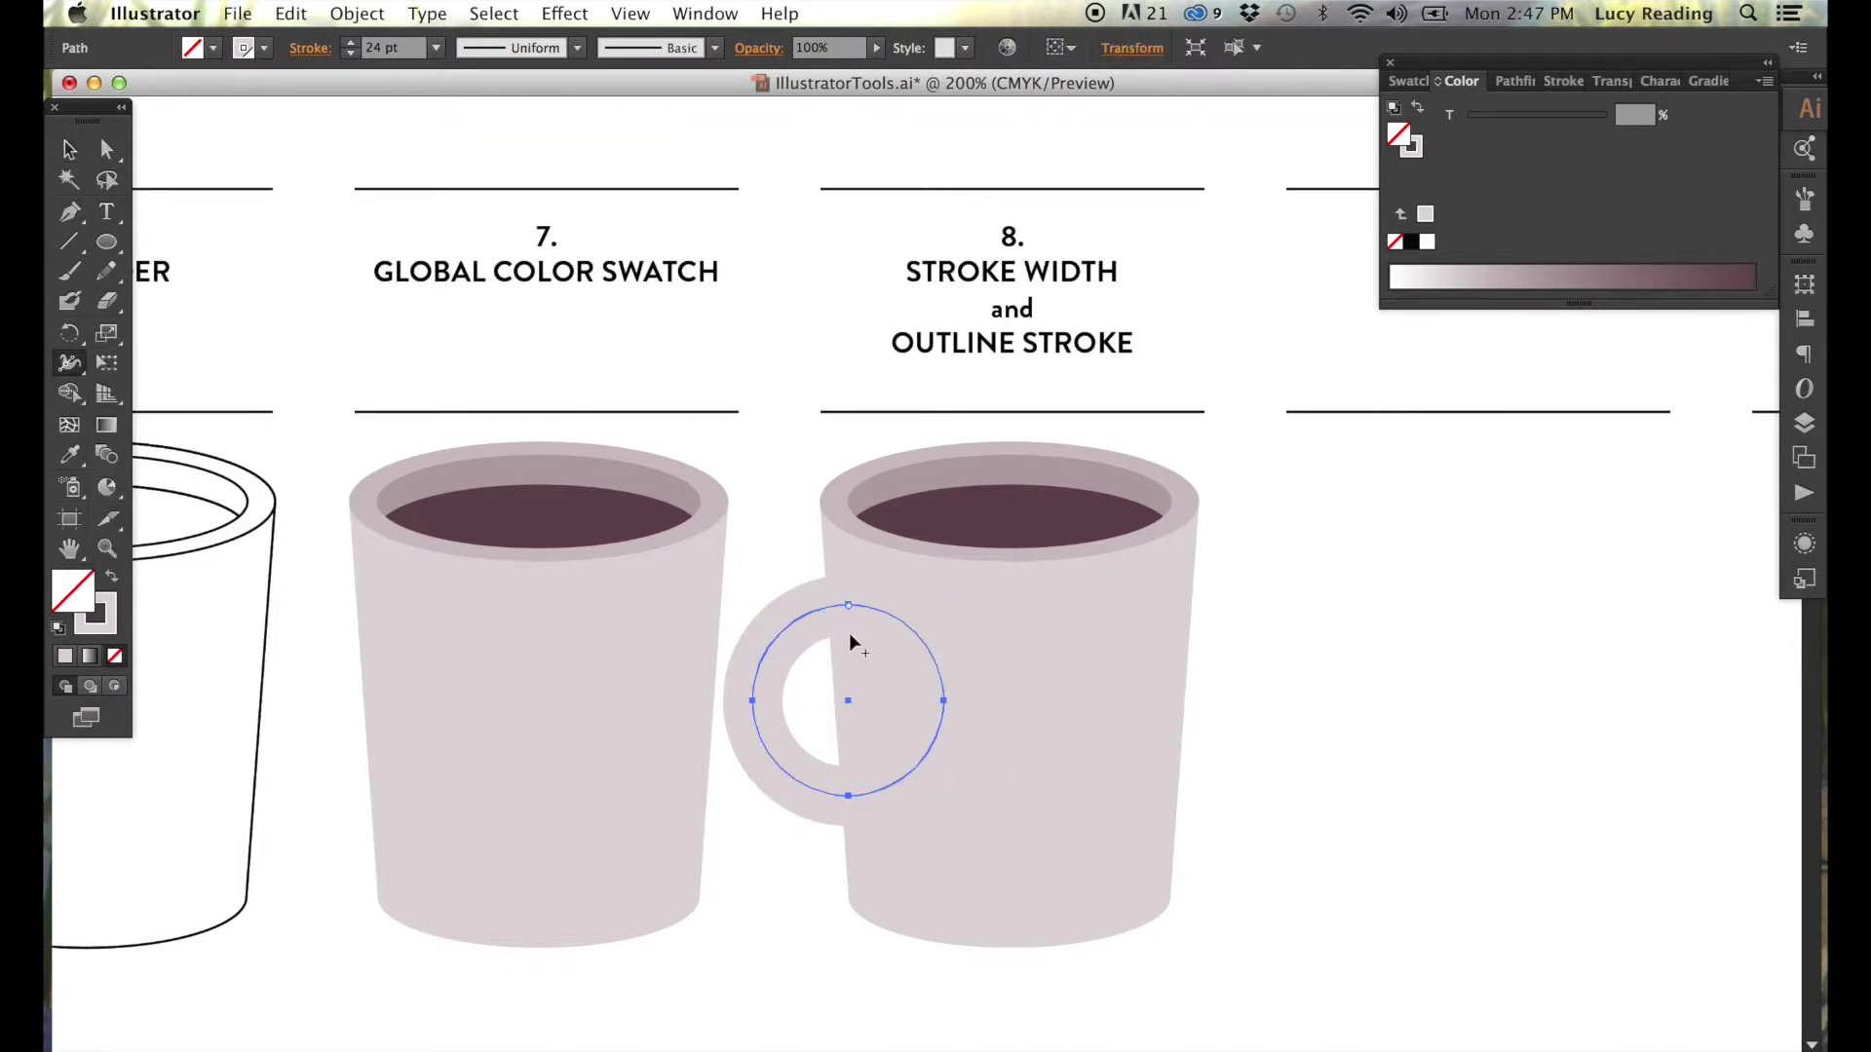
drag(848, 617, 846, 641)
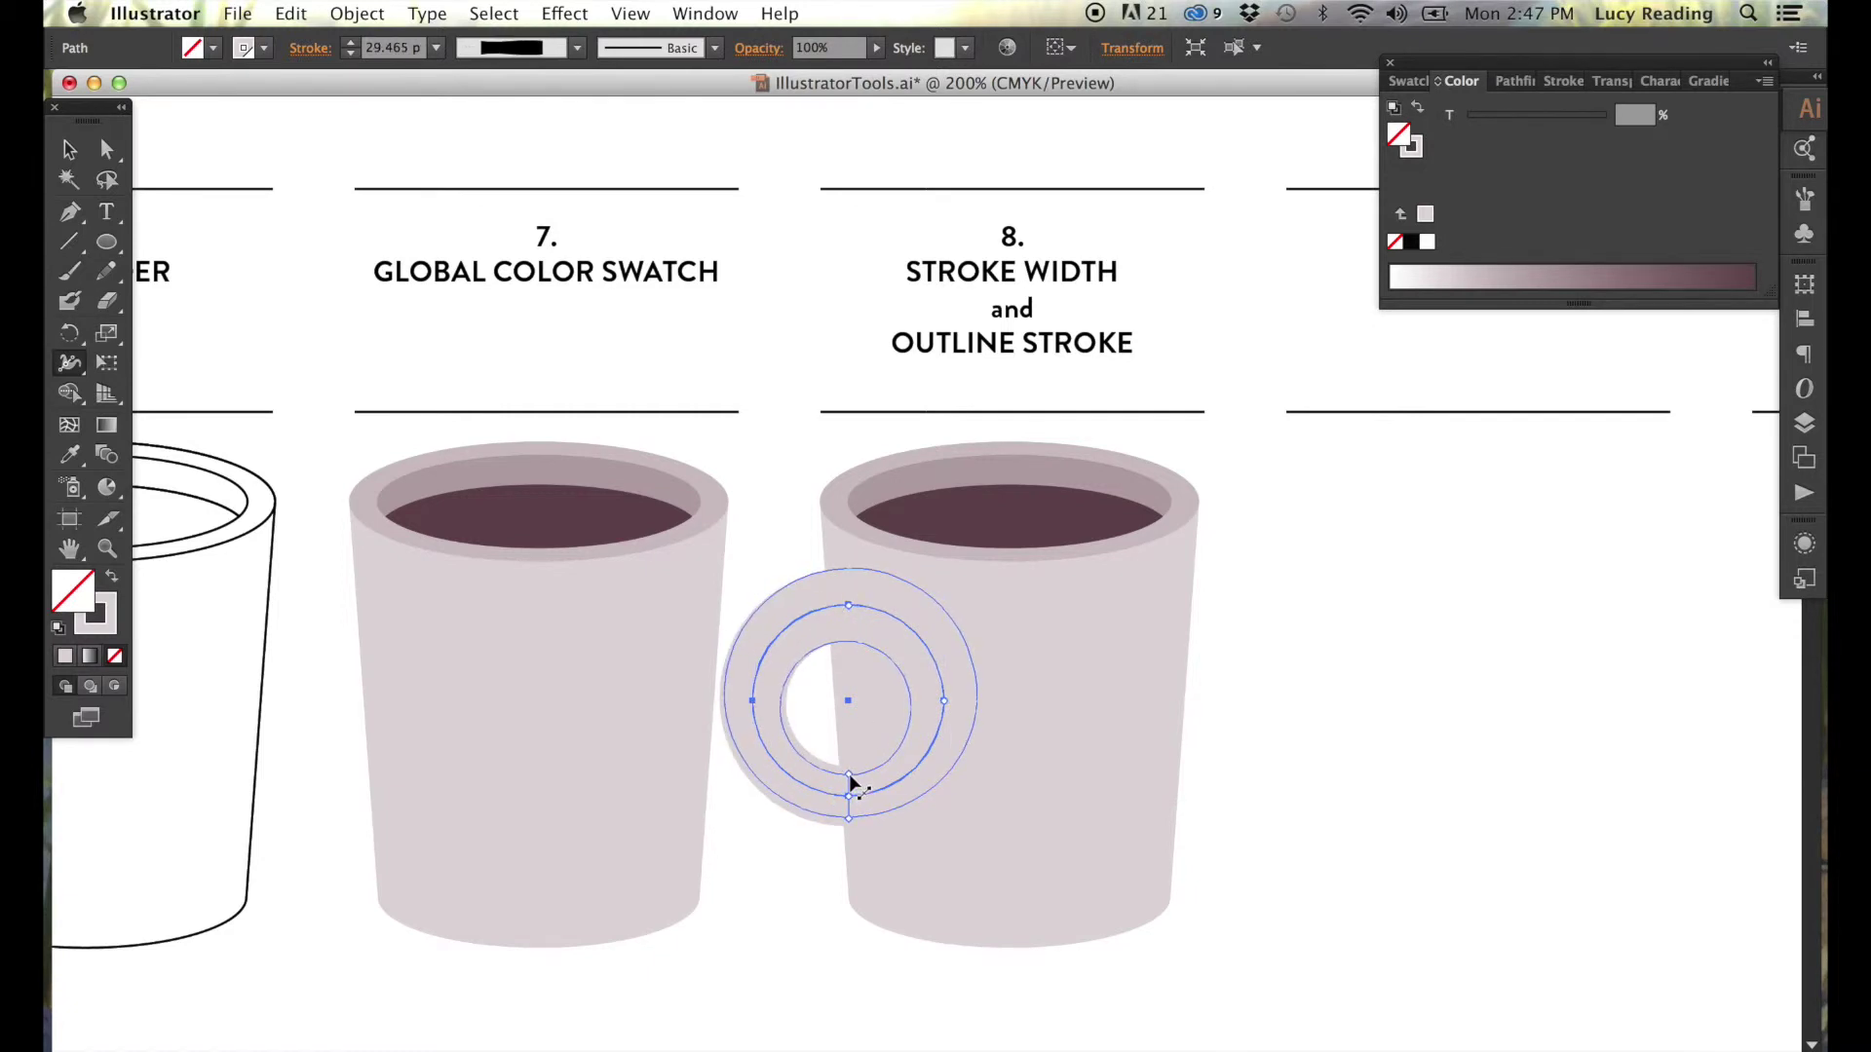
key(v)
click(328, 190)
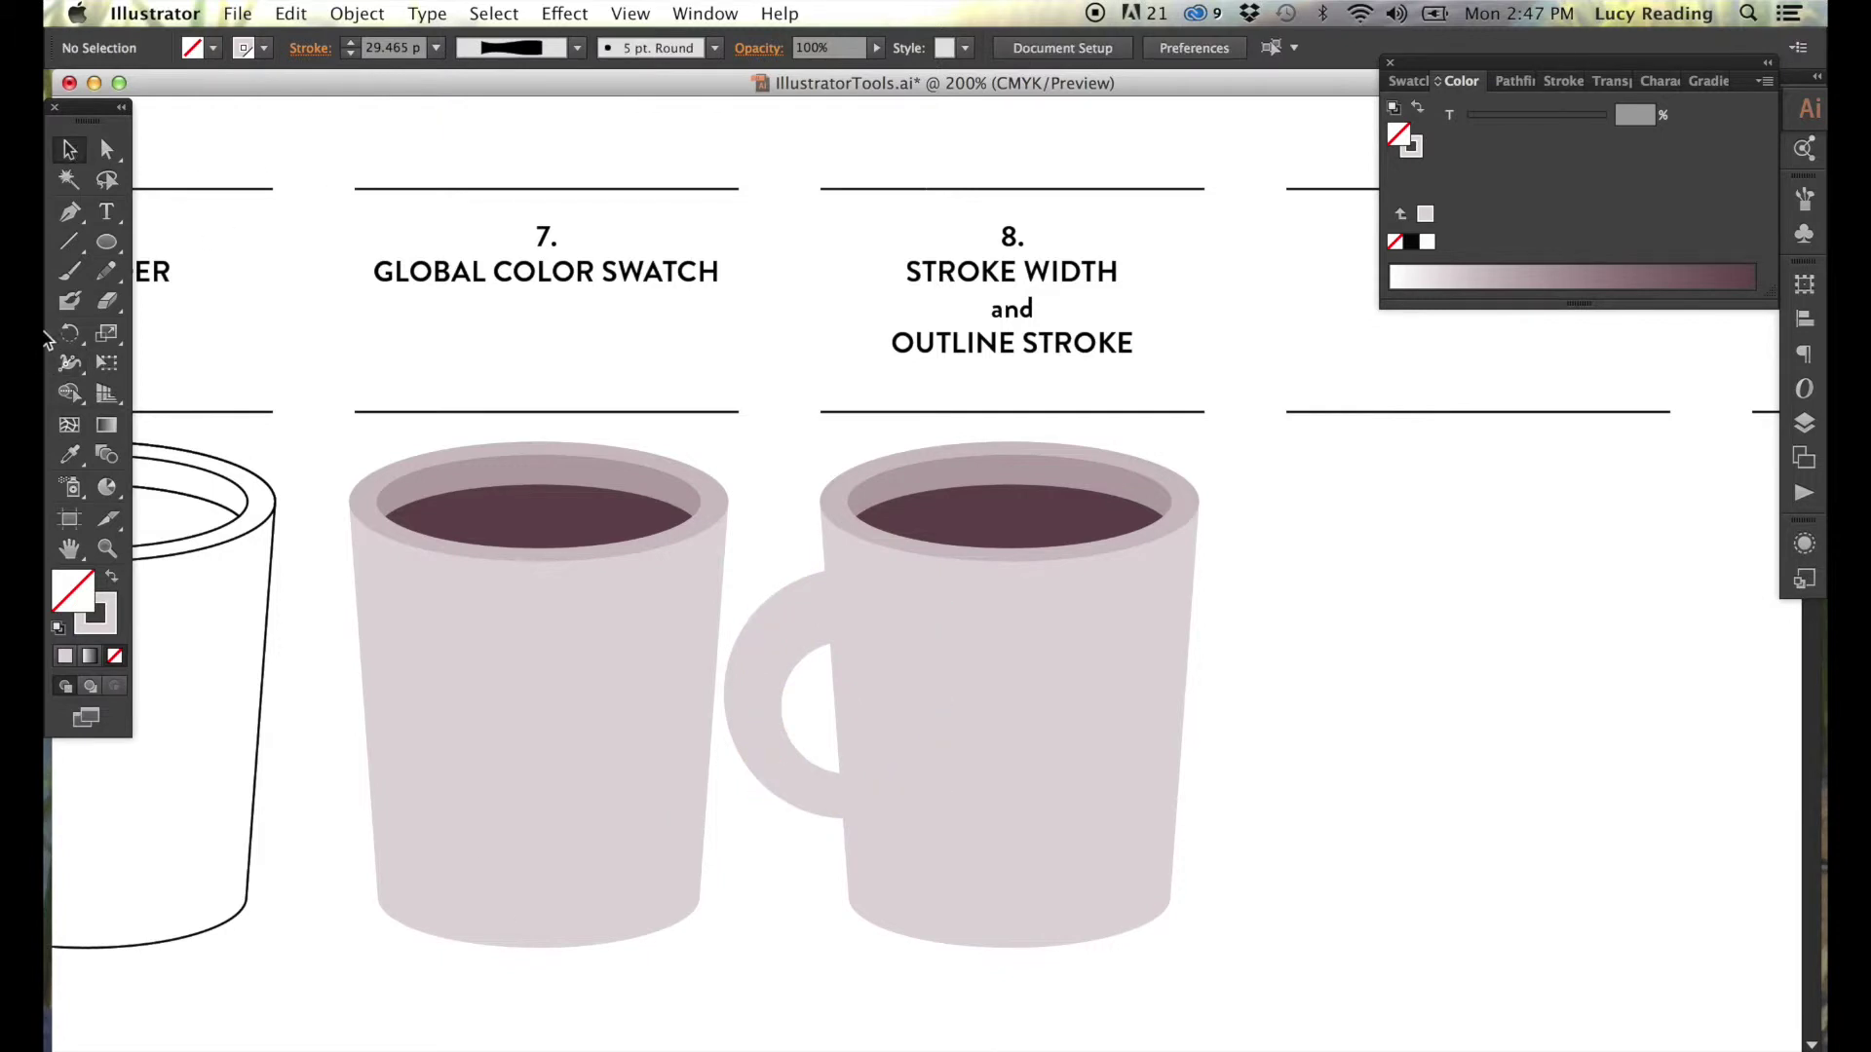
click(787, 628)
Select the OUTLINE STROKE heading text on card 8.
click(1389, 660)
key(t)
drag(890, 343, 741, 394)
key(Escape)
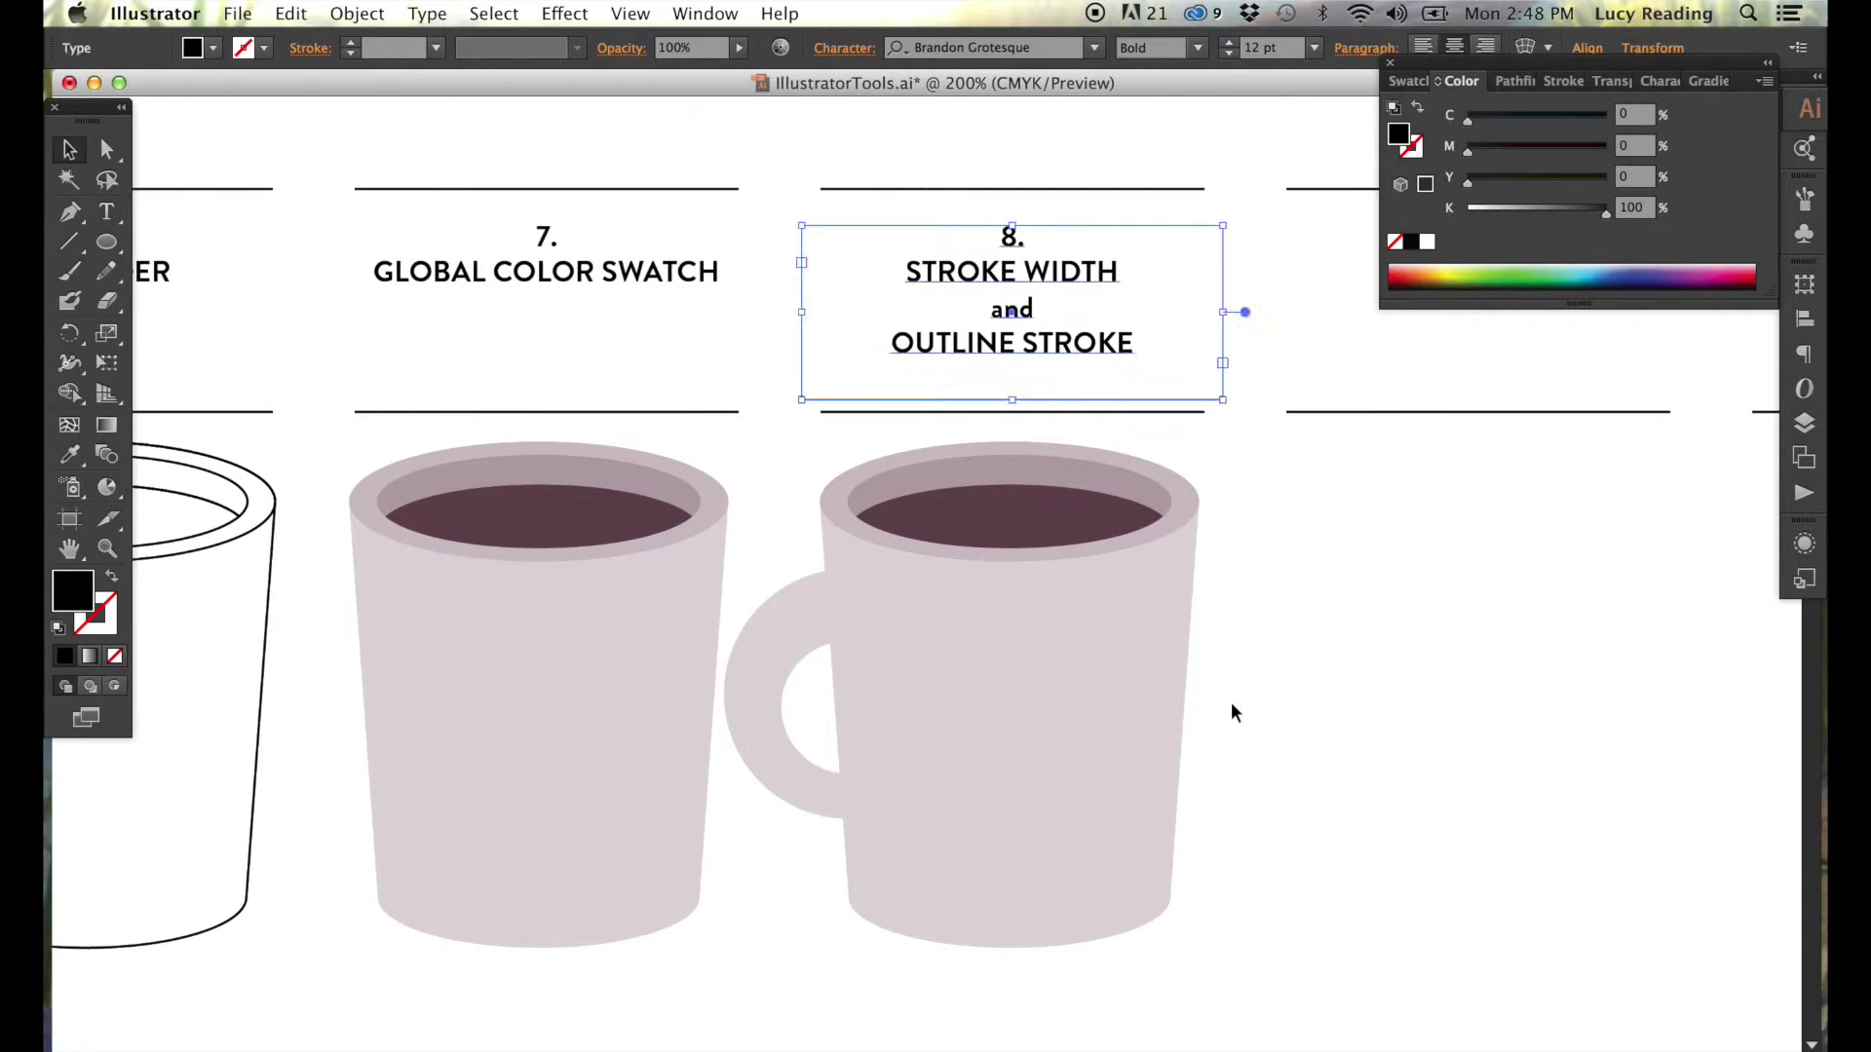
Expand the handle's stroke appearance and unite it with the mug body.
click(780, 637)
click(358, 12)
click(404, 284)
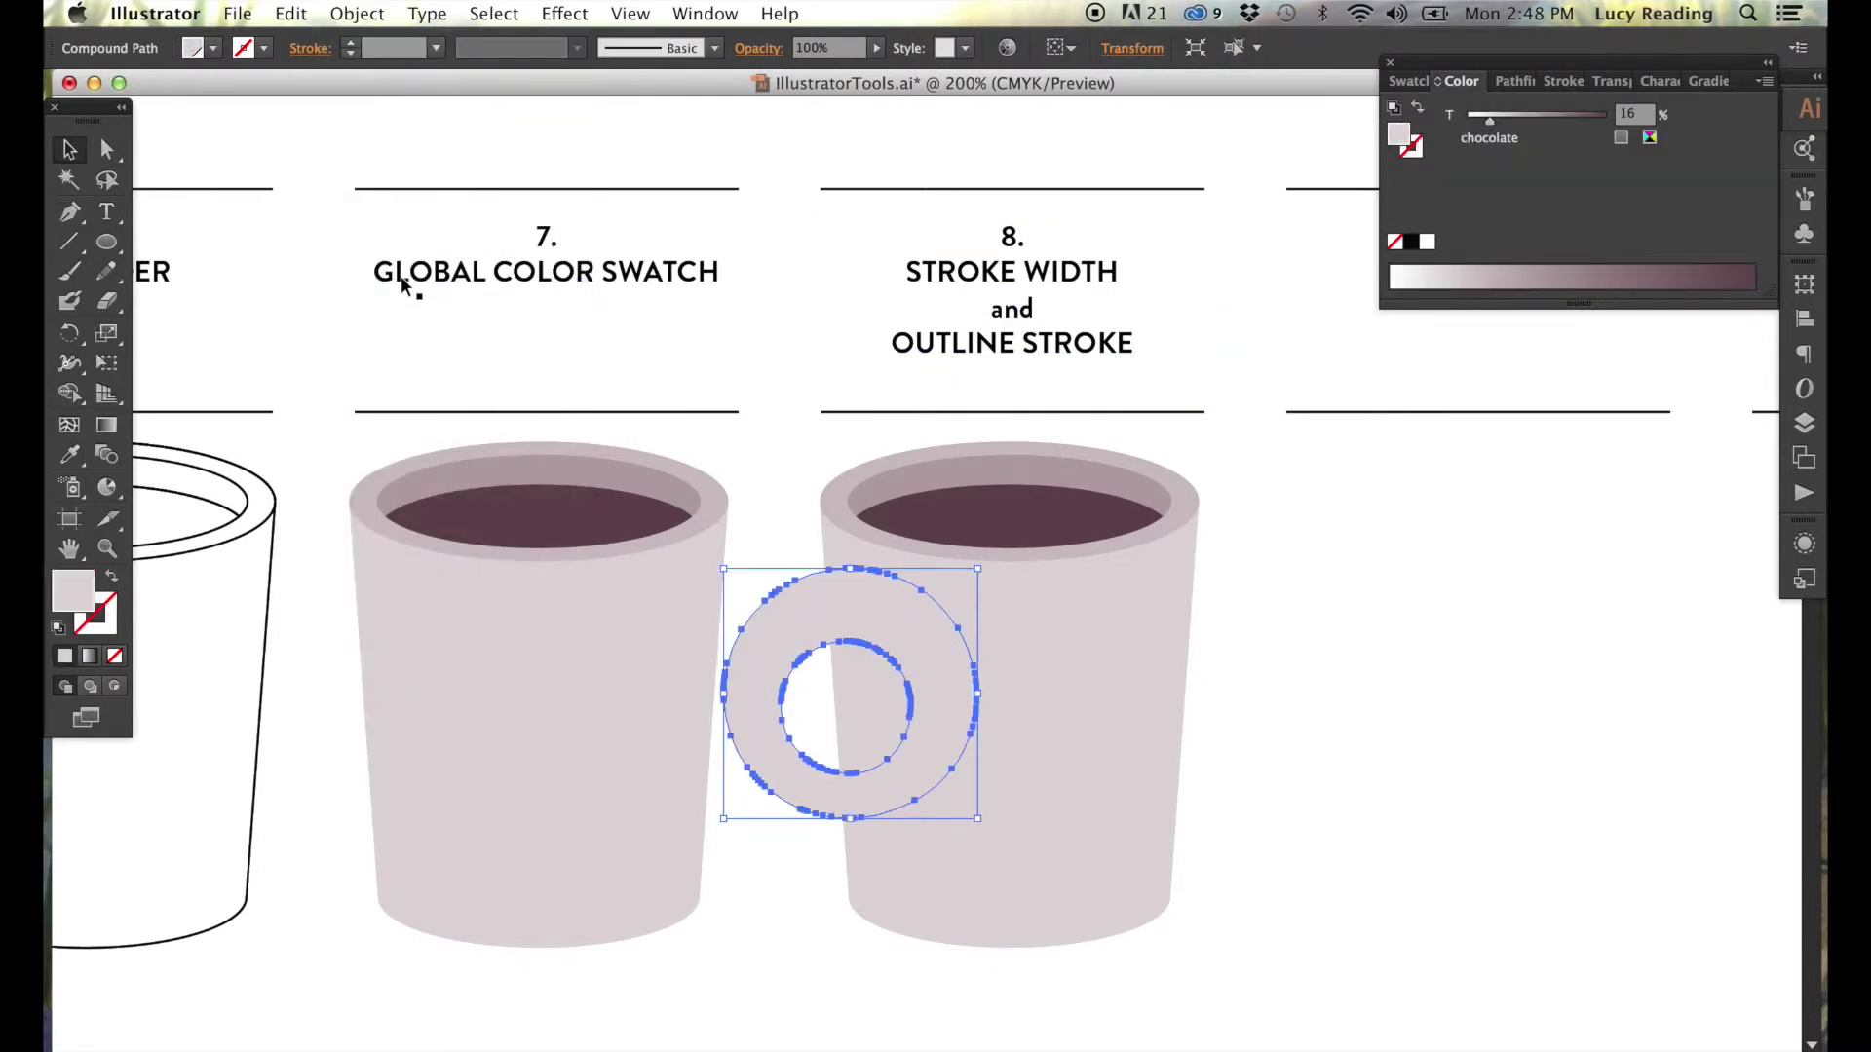
shift+click(1076, 670)
click(1513, 81)
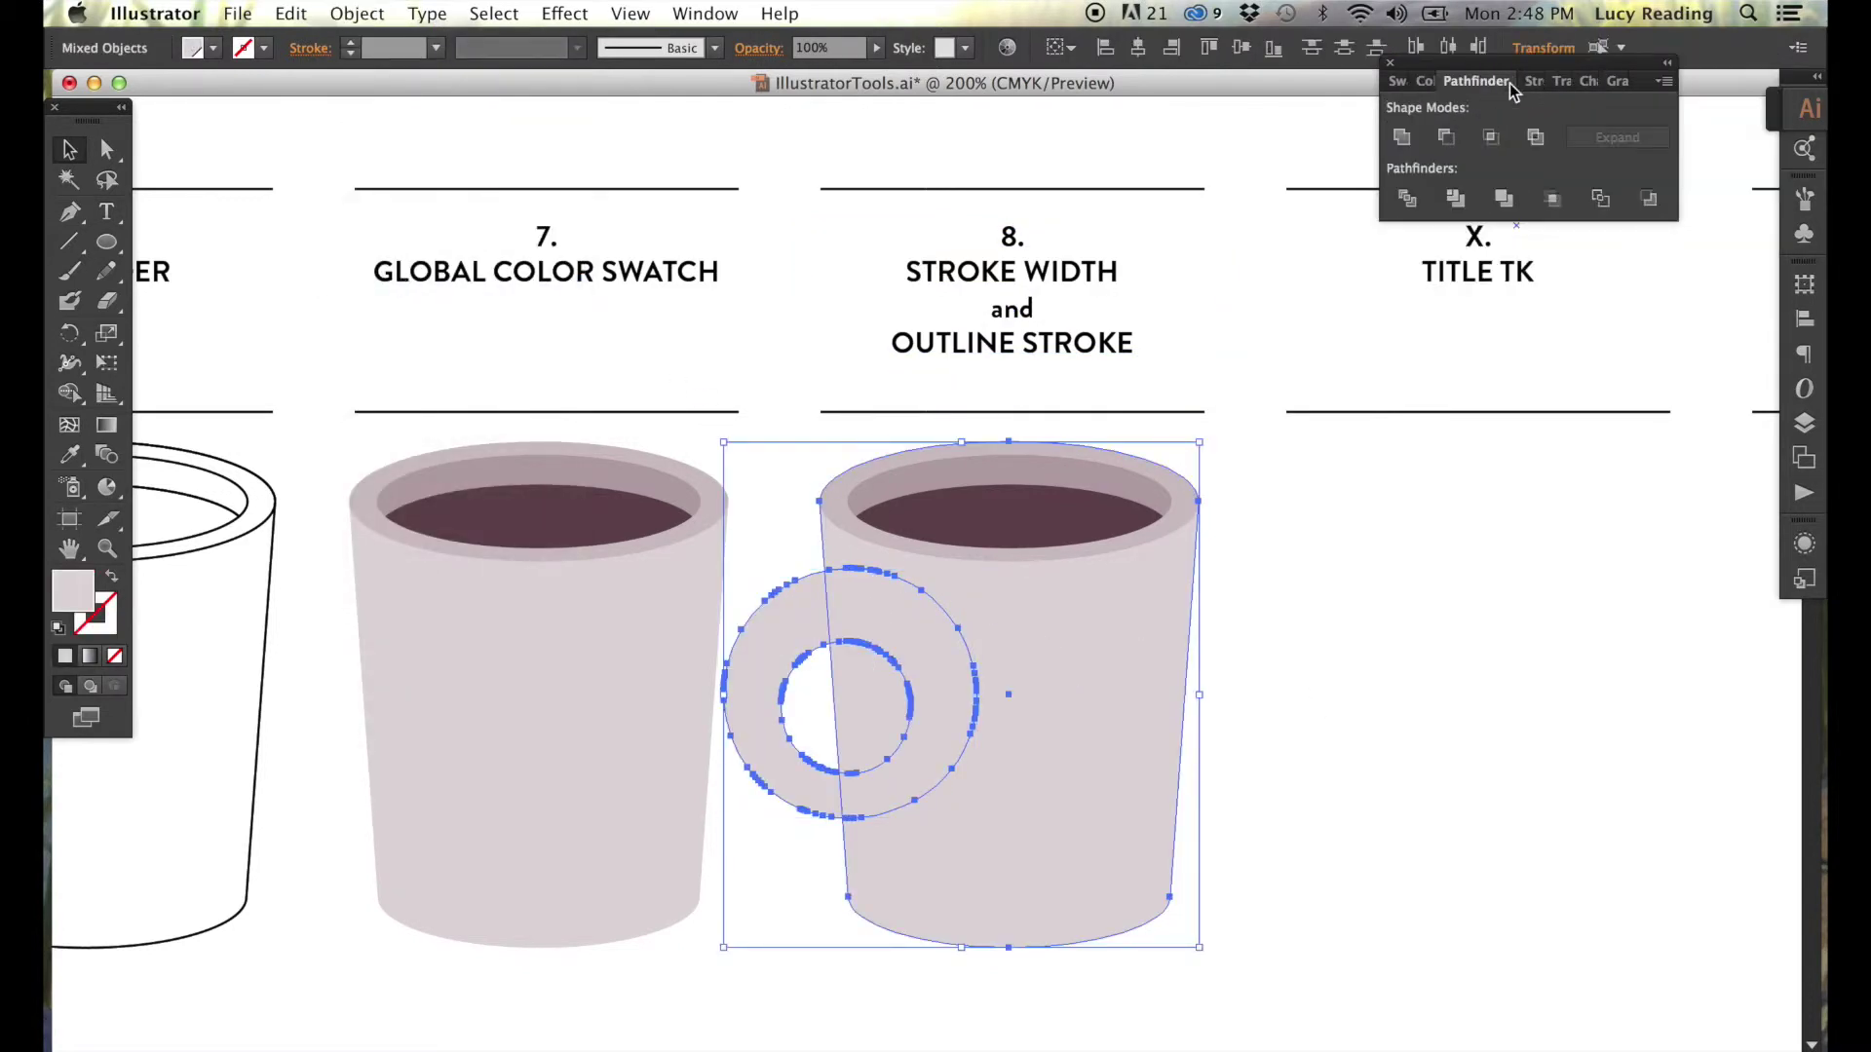
click(1401, 137)
click(1359, 711)
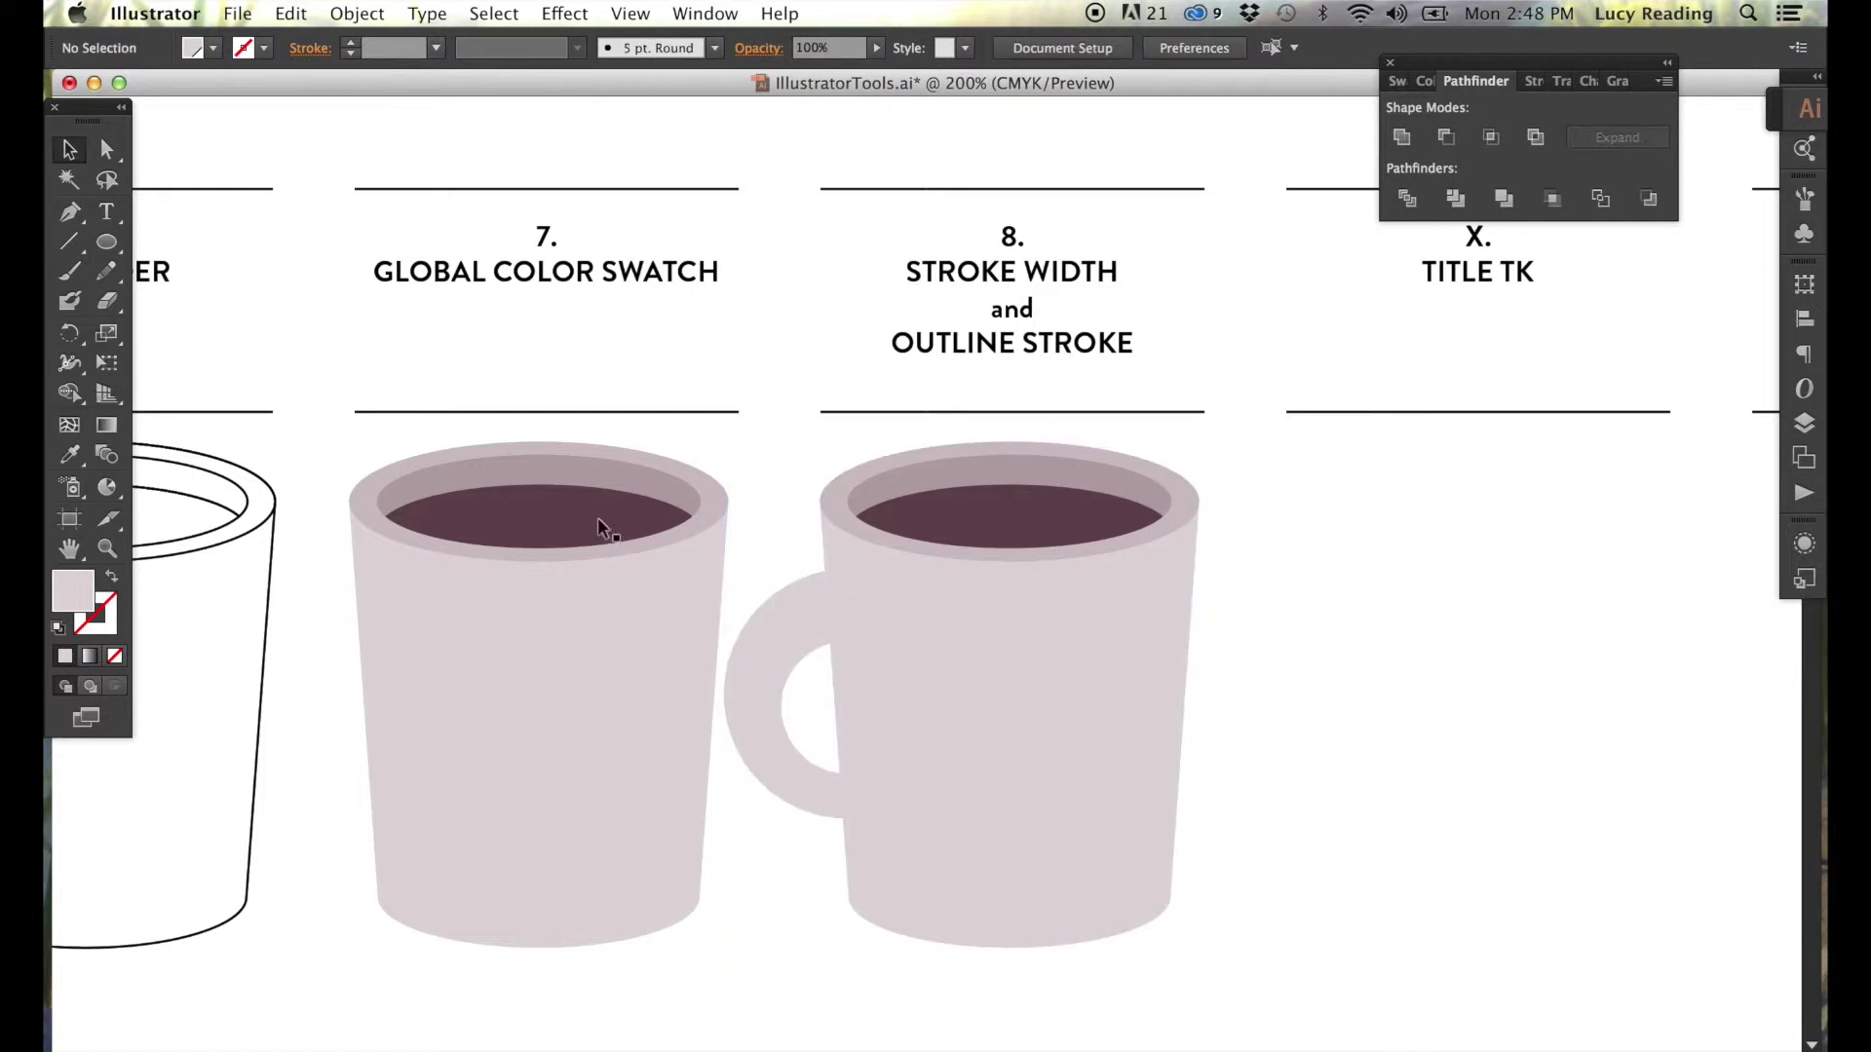
Place a copy of the handled mug under the next TITLE TK card.
scroll(258, 543, right, 5)
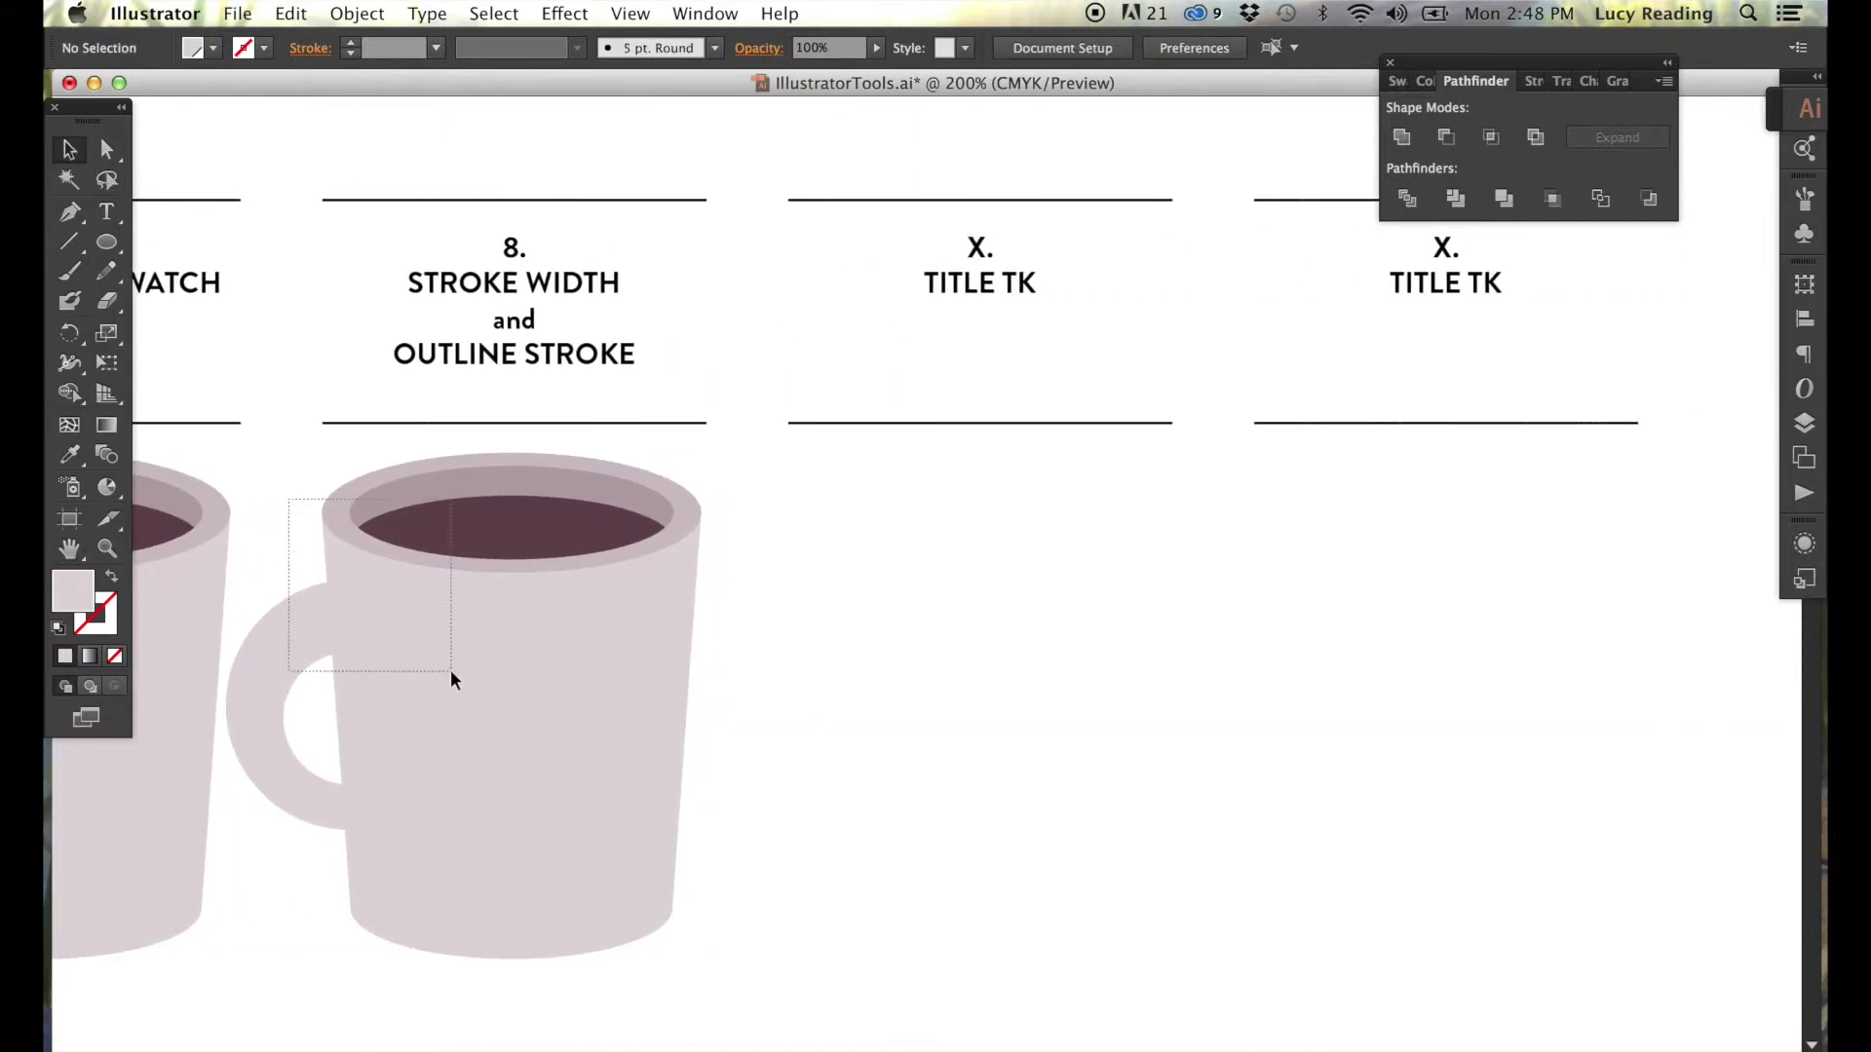
drag(451, 669, 450, 670)
drag(494, 739, 959, 738)
scroll(974, 682, down, 3)
drag(994, 573, 996, 815)
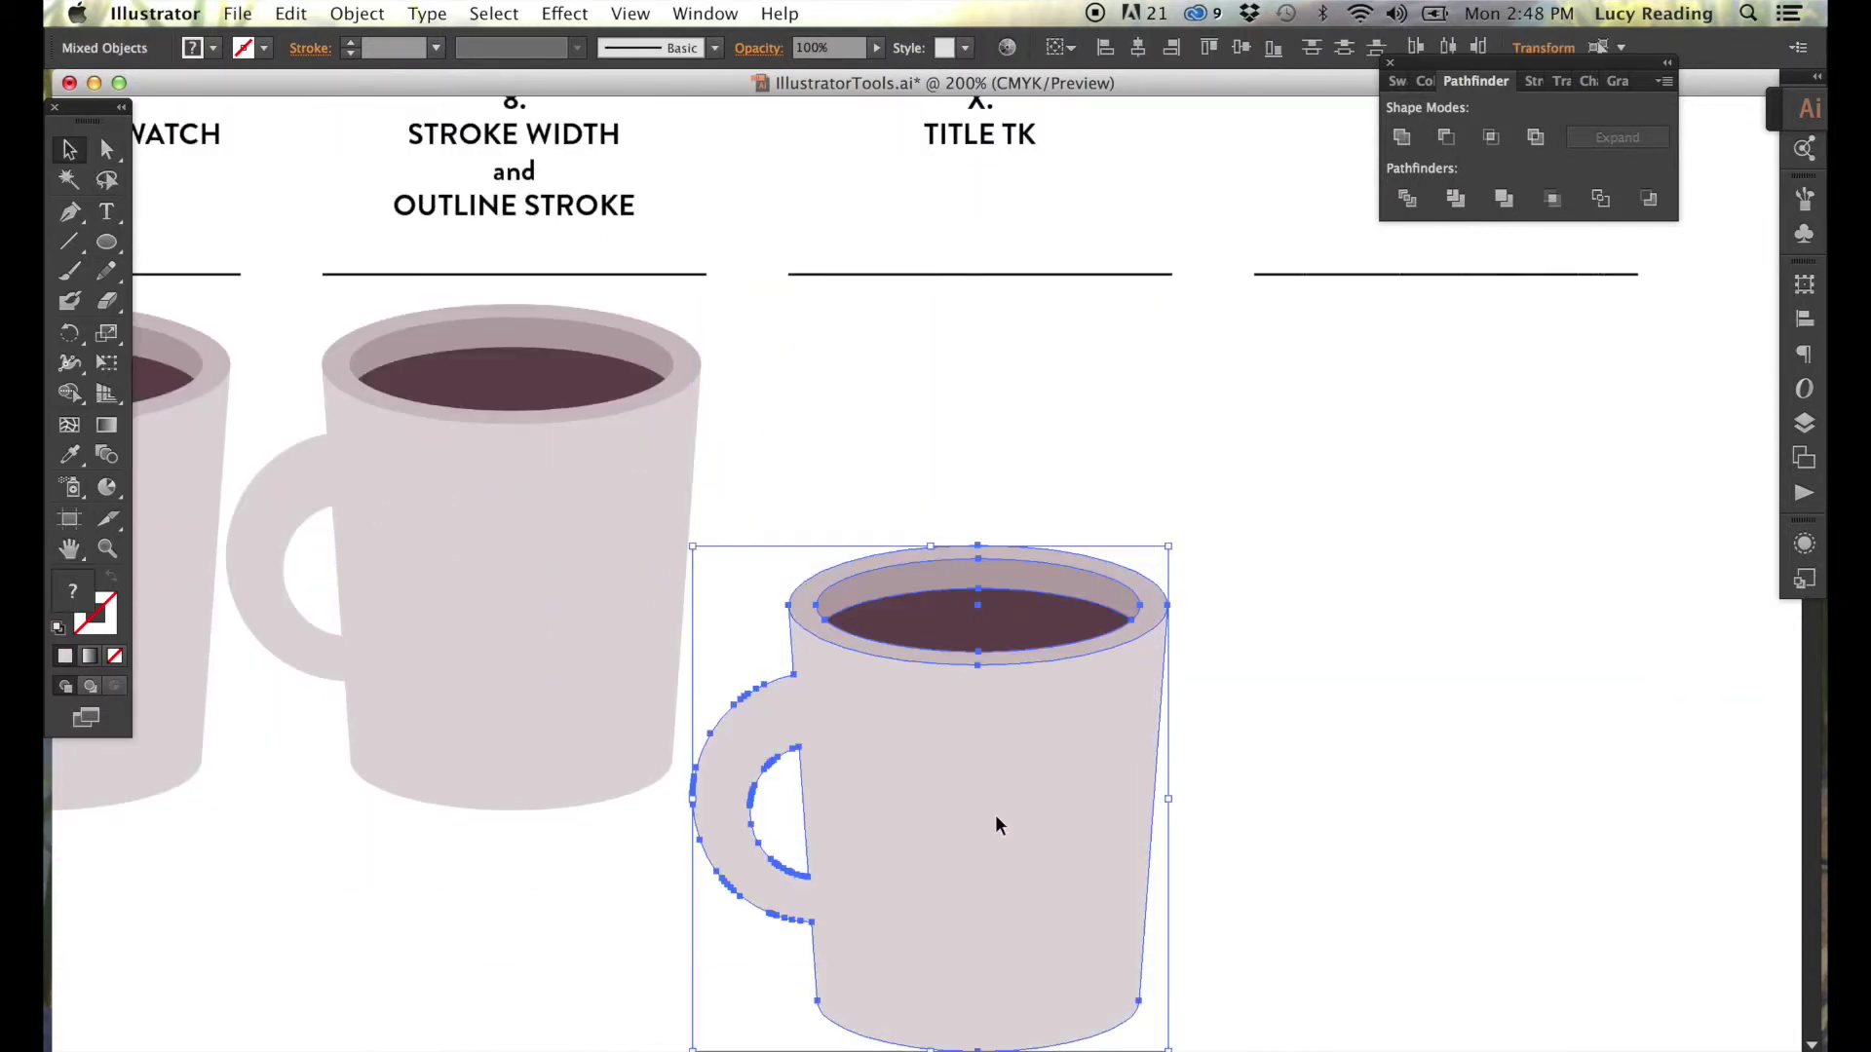
click(1208, 741)
scroll(1125, 746, up, 3)
scroll(1125, 746, up, 2)
Change the next card's heading from 'X. TITLE TK' to '9. MULTIPLY TRANSPARENCY' and zoom in to check it.
key(t)
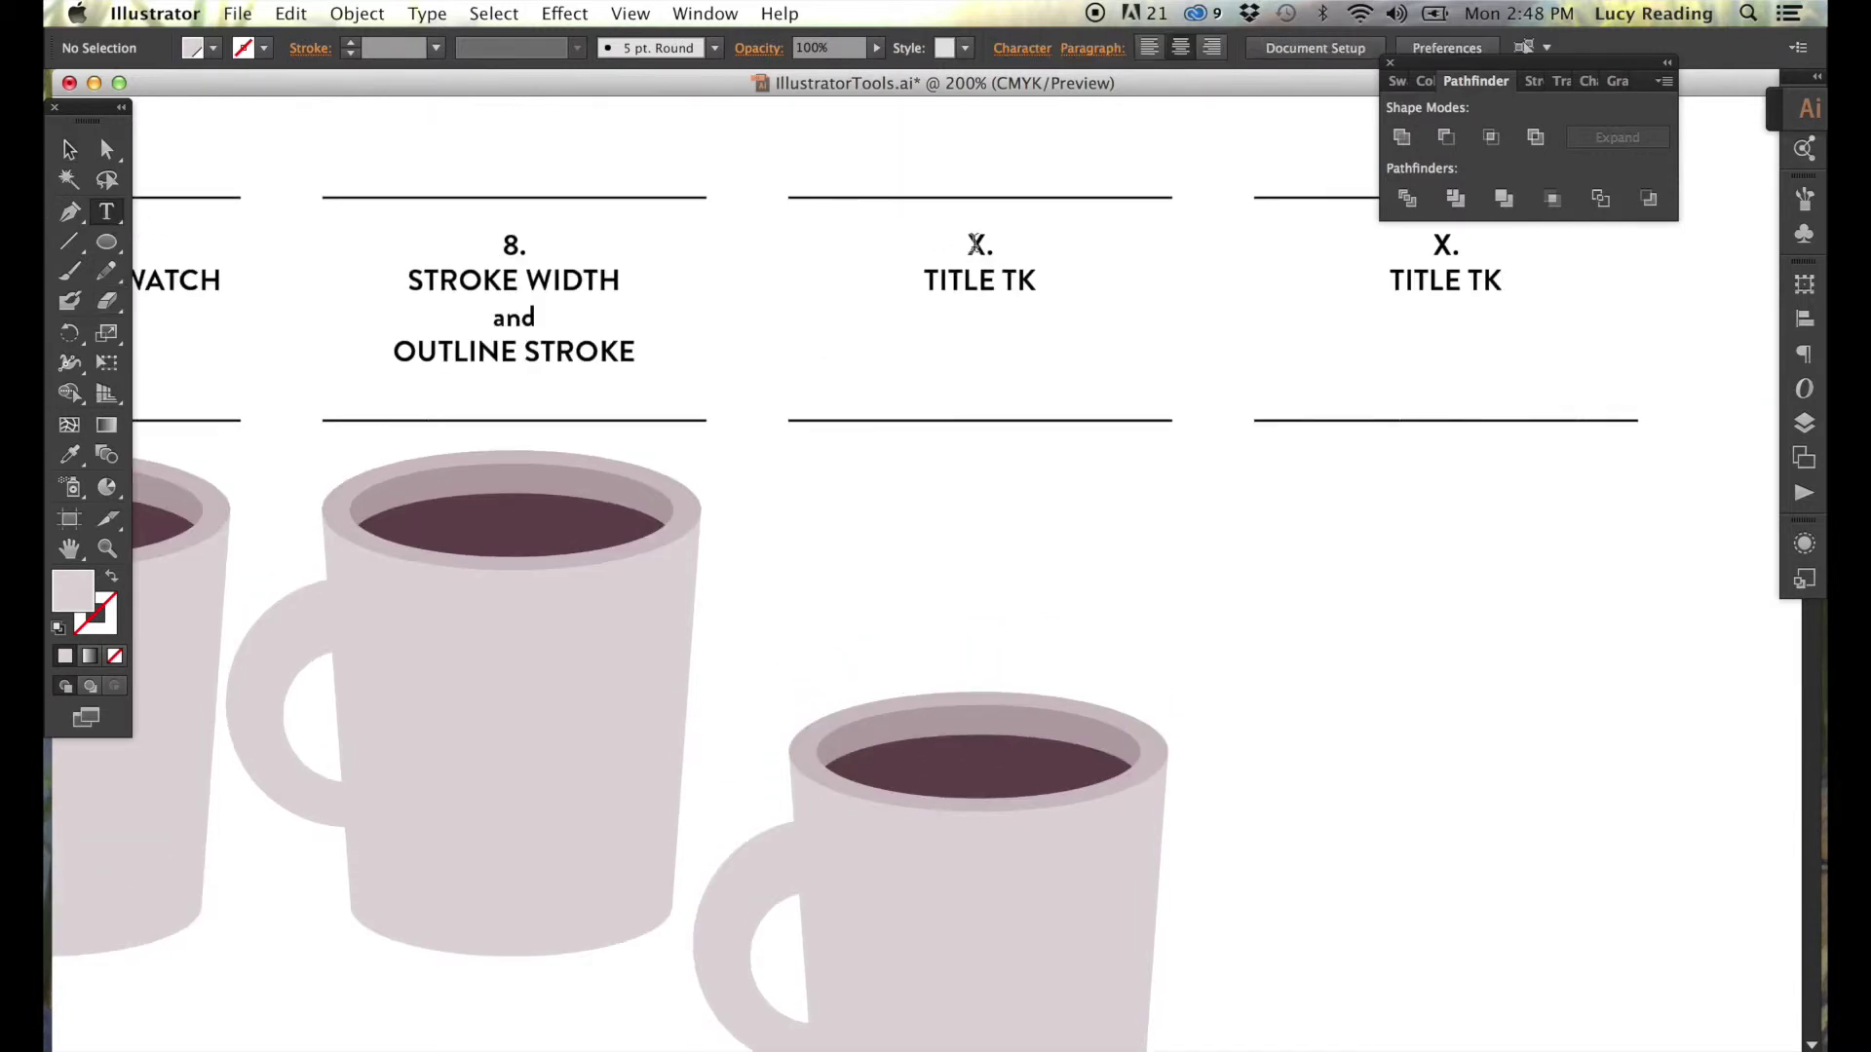
drag(975, 243, 966, 233)
triple_click(976, 280)
text(M)
text(IPLY)
text(RANSPARENCTY)
key(BackSpace)
key(BackSpace)
text(Y)
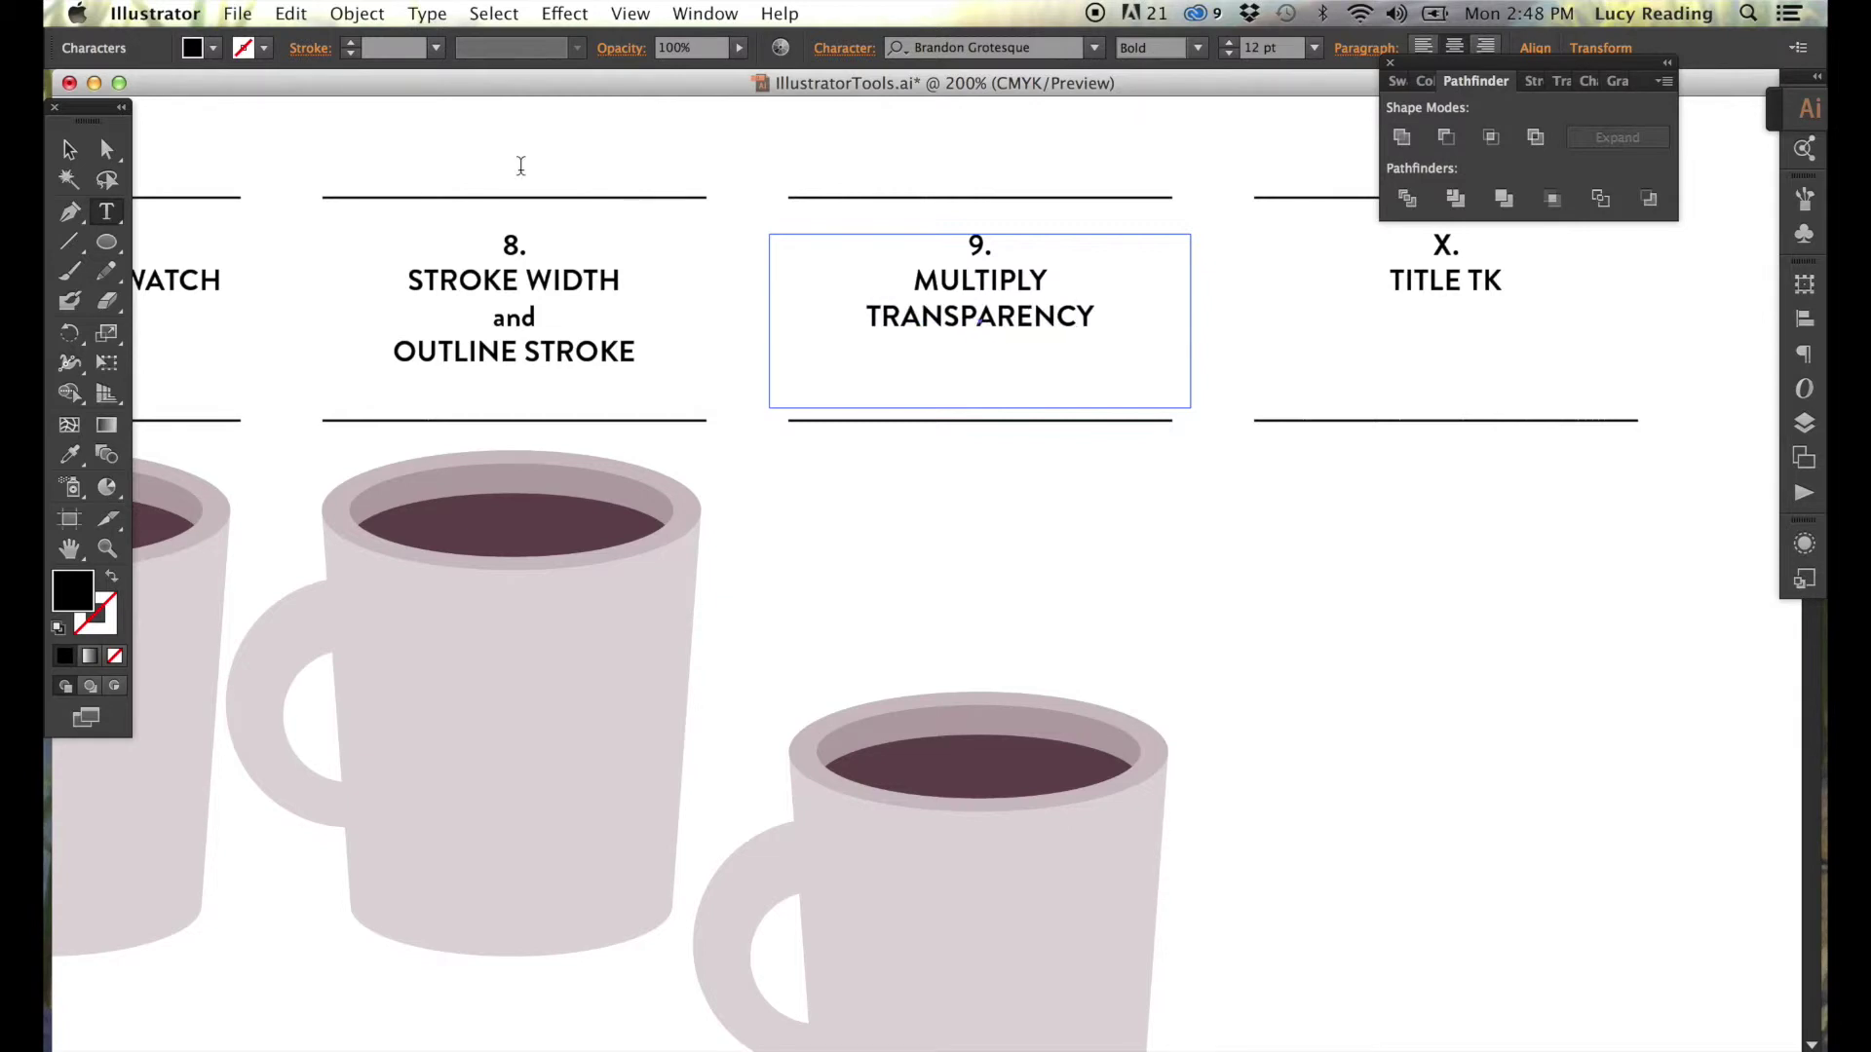
click(77, 144)
click(680, 931)
key(z)
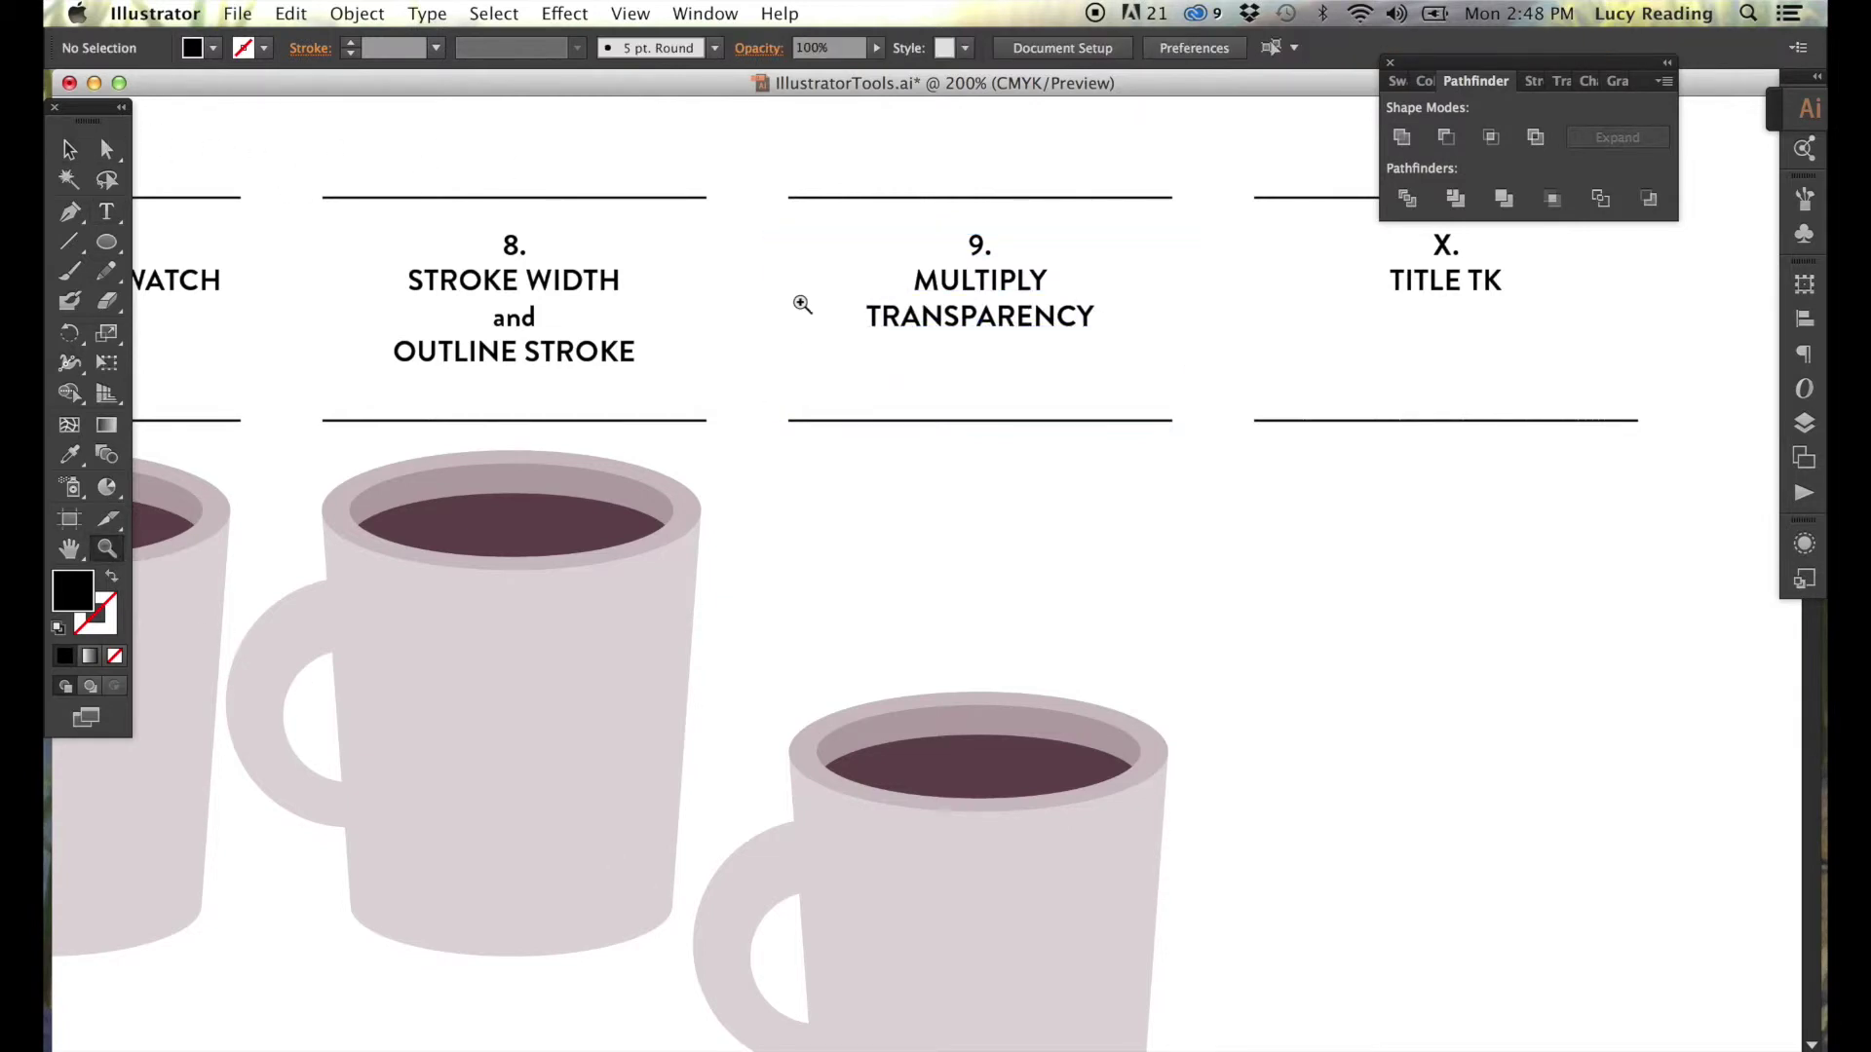
drag(768, 176, 1135, 434)
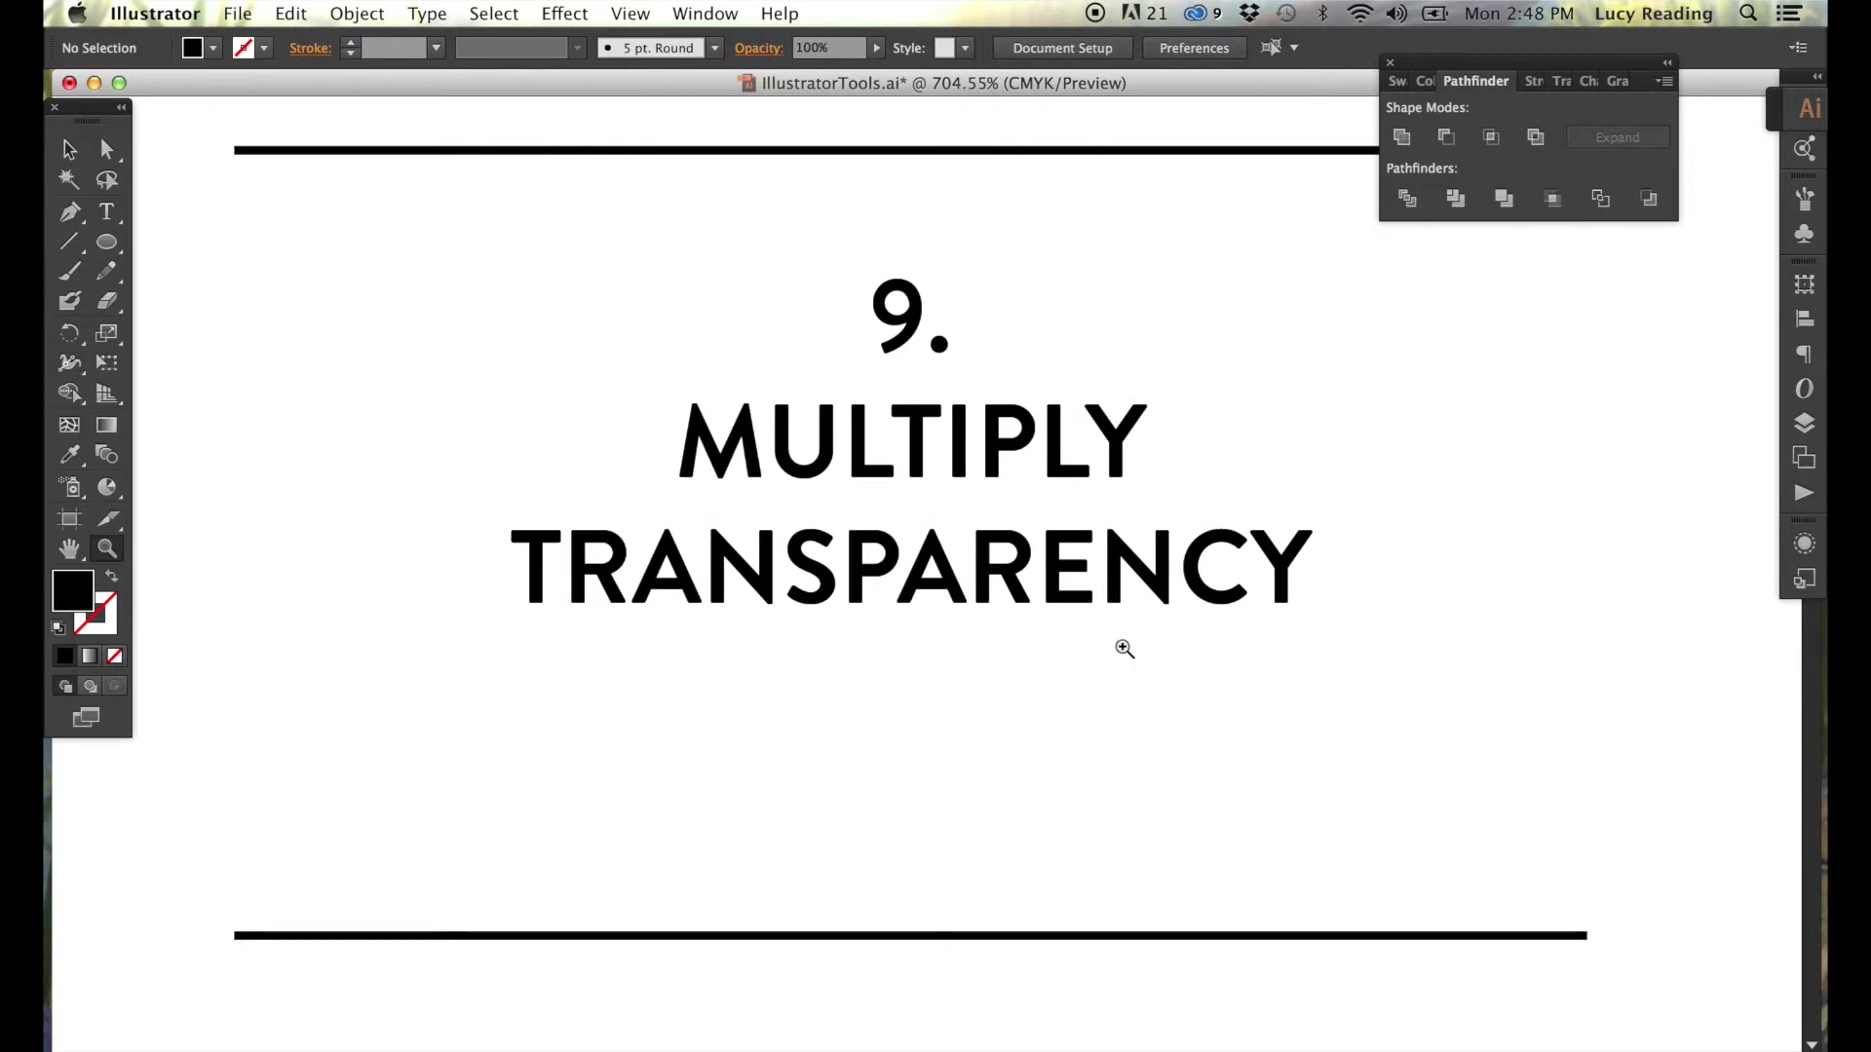
key(ctrl+minus)
key(ctrl+minus)
key(ctrl+minus)
scroll(1169, 818, down, 3)
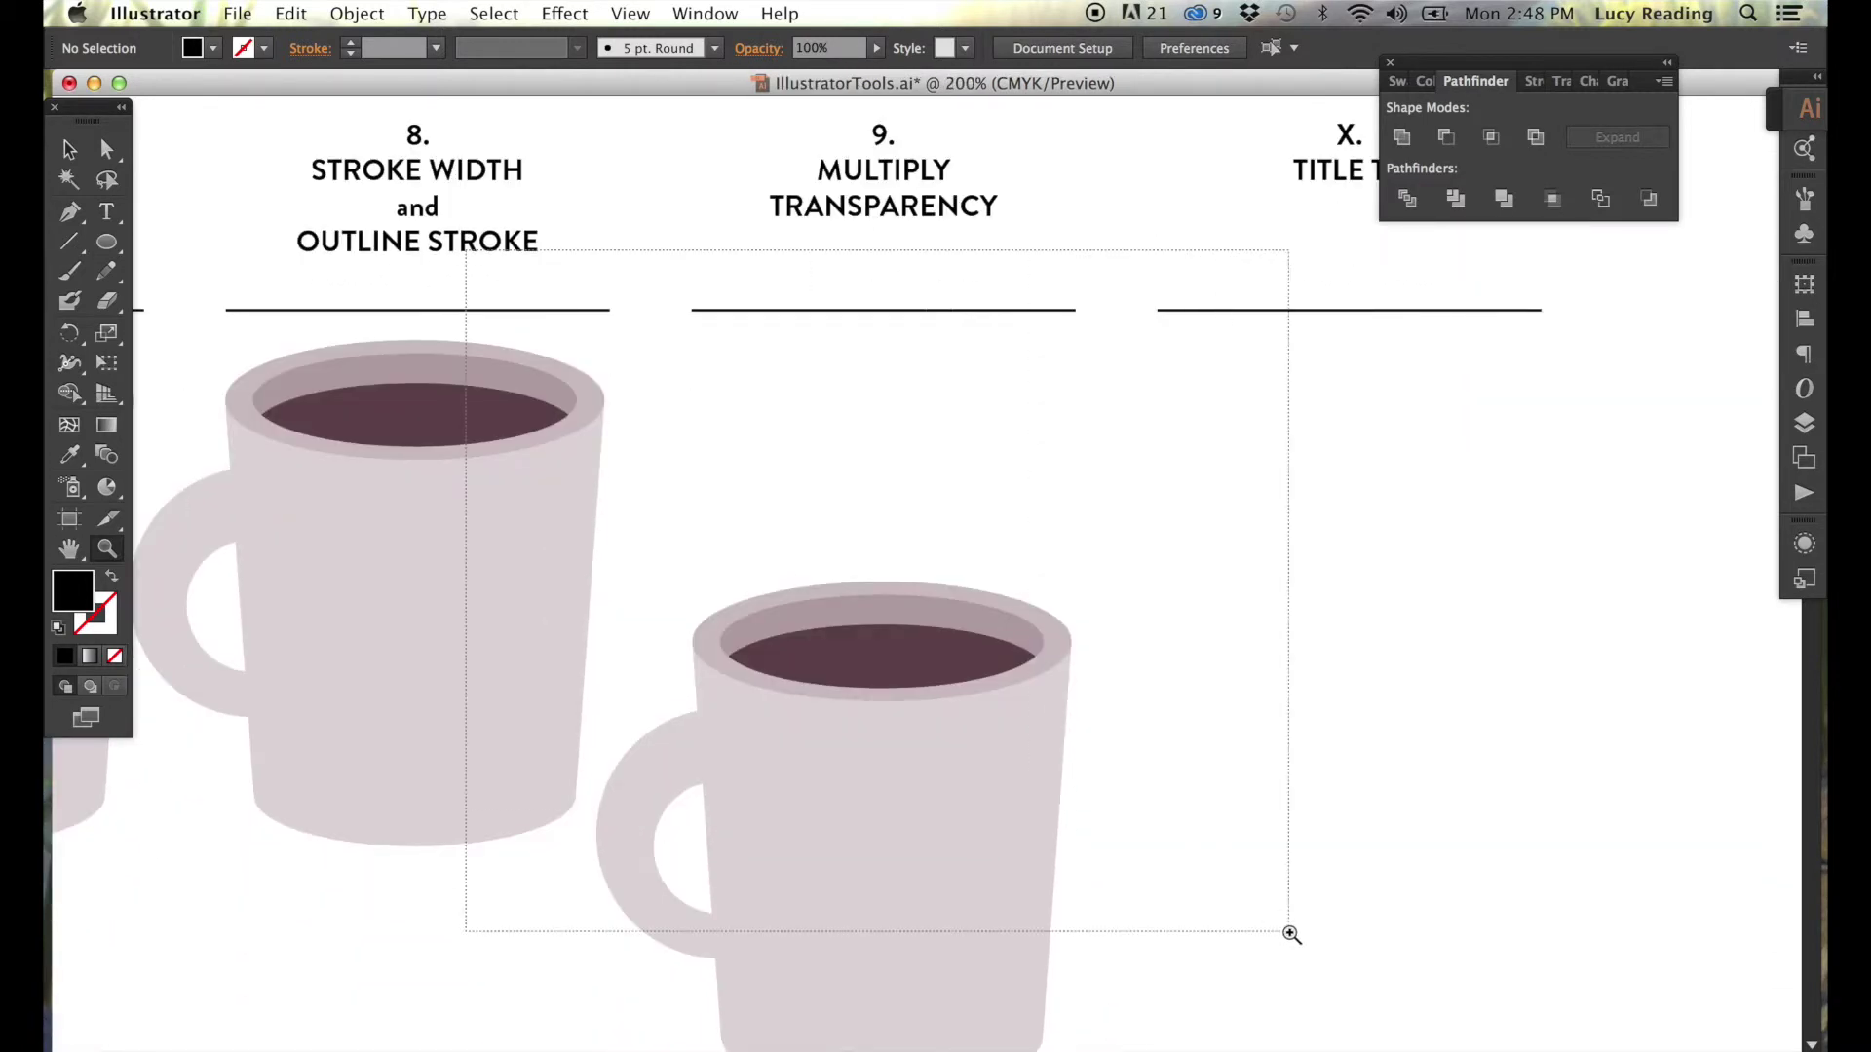
scroll(759, 627, up, 2)
Copy the rim ellipse above the mug and pen-draw a bumpy cream outline with a pointed peak.
key(v)
drag(966, 696, 966, 484)
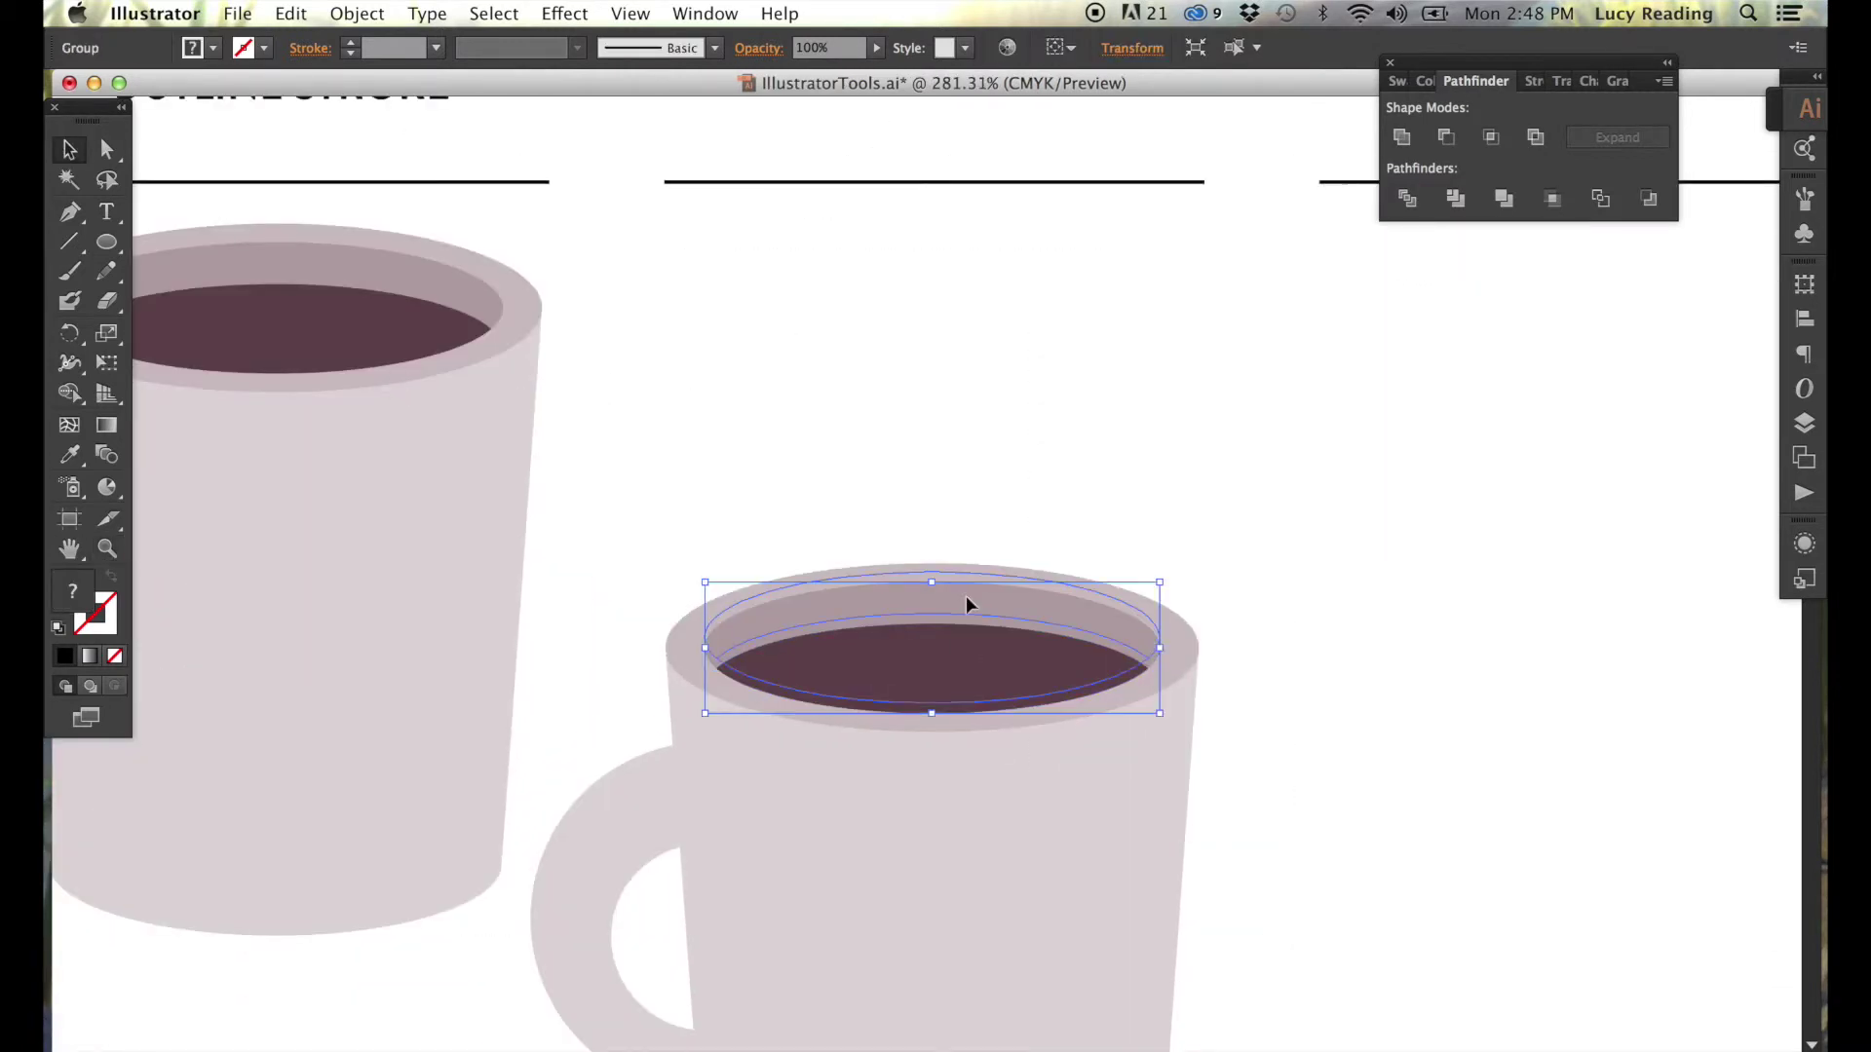
click(1235, 551)
key(p)
click(1159, 431)
mouse_move(1135, 351)
mouse_down()
mouse_move(1086, 323)
mouse_move(1112, 278)
mouse_up()
drag(949, 241, 877, 261)
drag(914, 152, 873, 251)
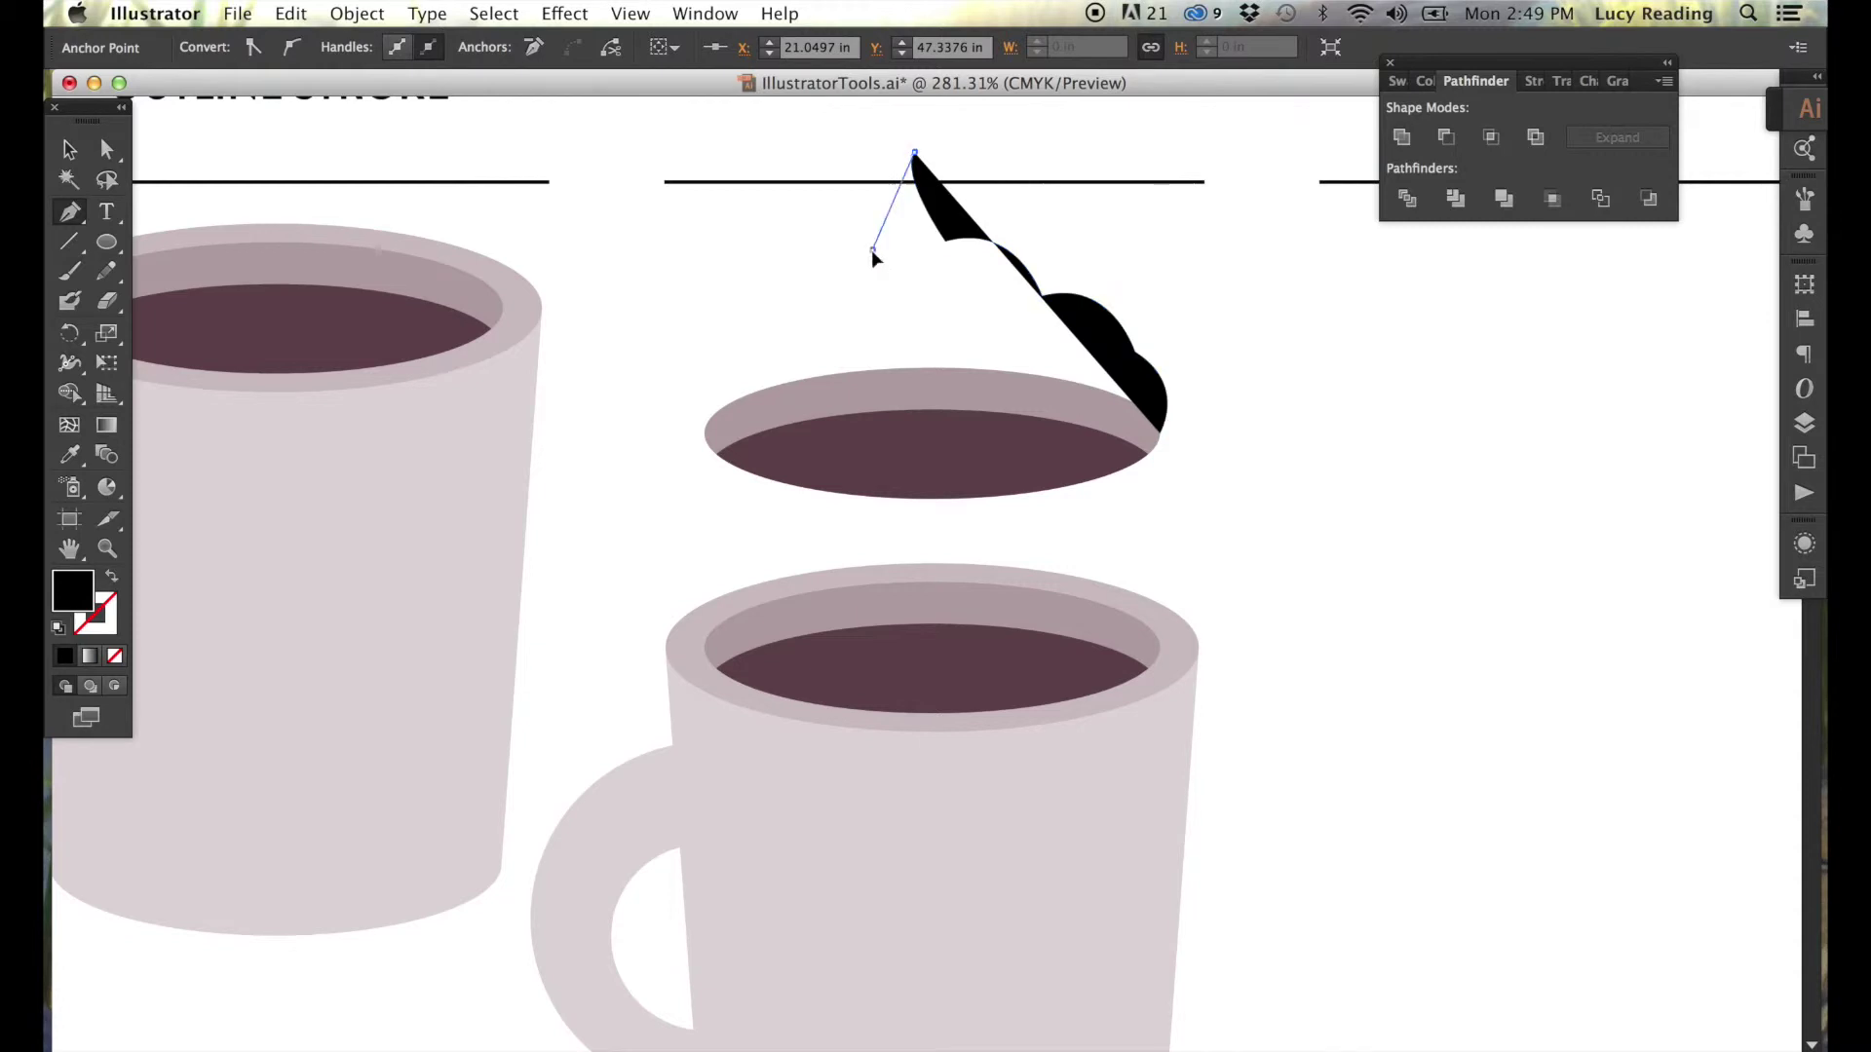
click(871, 249)
mouse_move(811, 312)
mouse_down()
mouse_move(815, 371)
mouse_move(741, 407)
mouse_move(711, 466)
mouse_up()
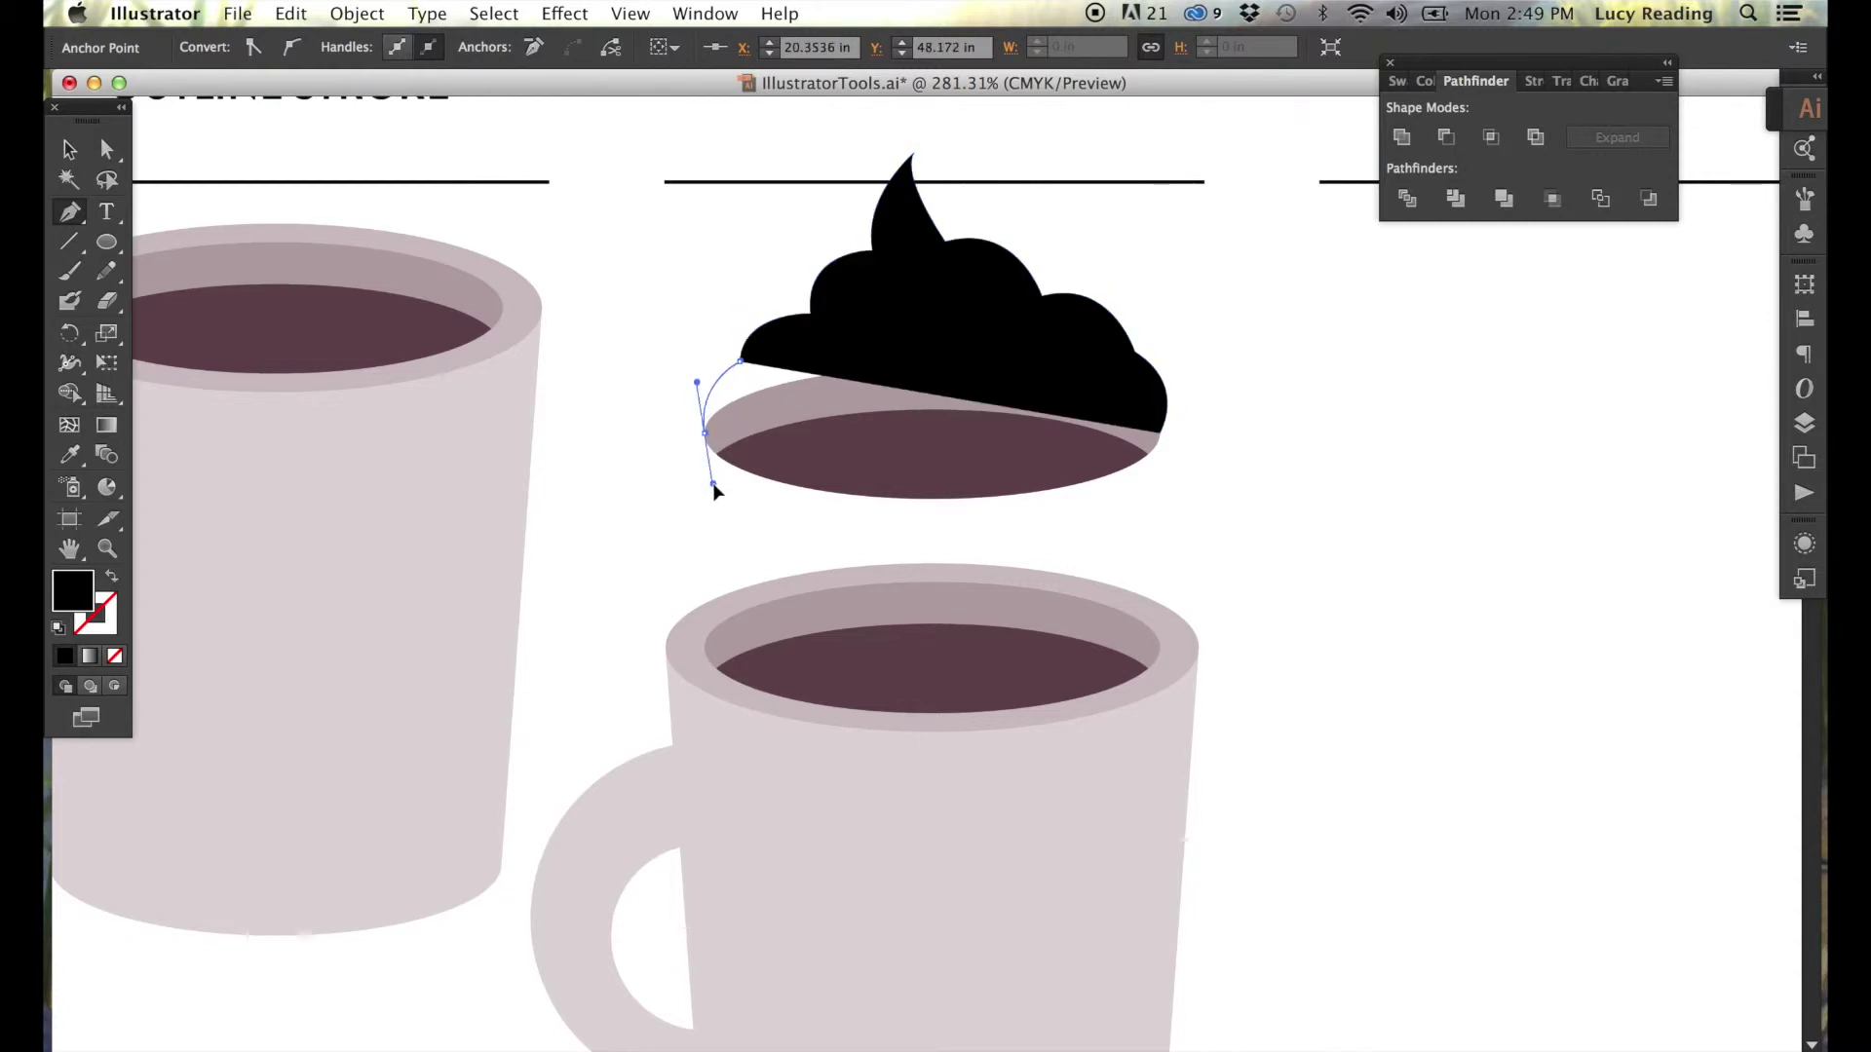
Adjust the peak point, unite the cream with the ellipse, and nudge it down.
key(a)
drag(913, 154, 932, 169)
click(985, 384)
shift+click(1148, 458)
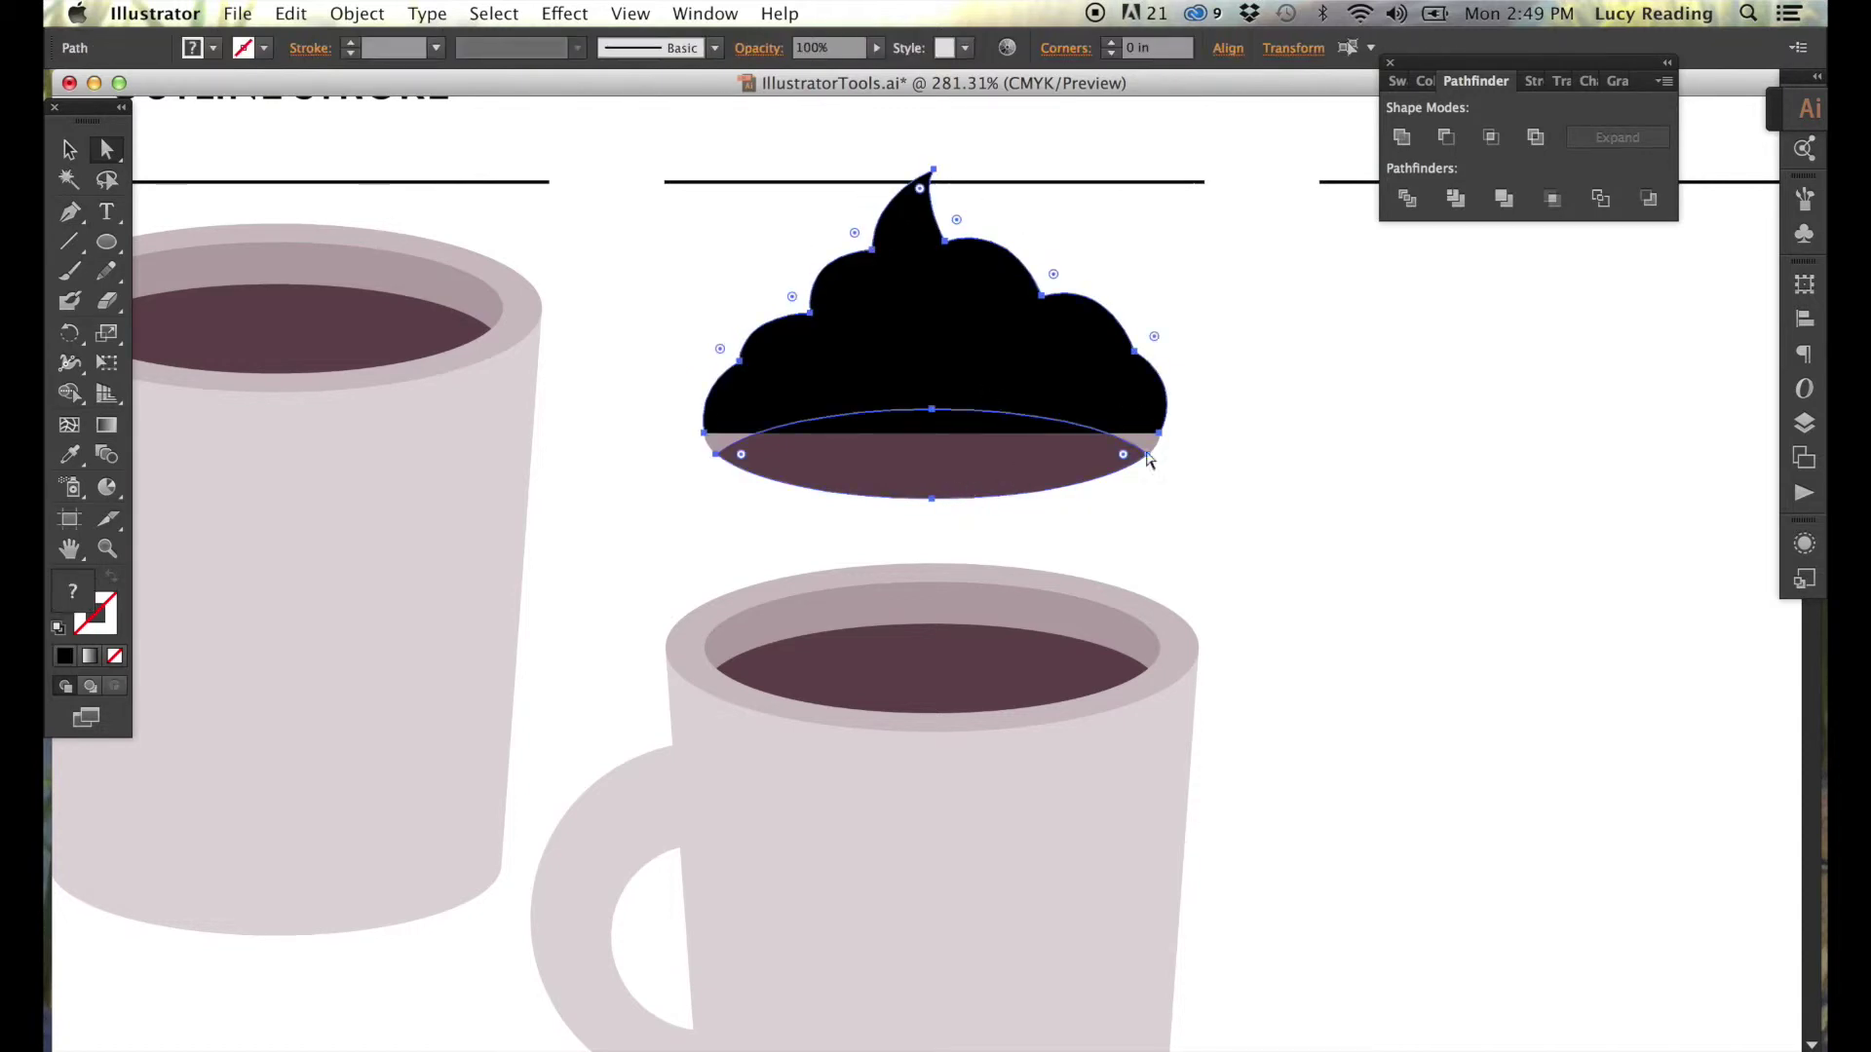
click(1402, 136)
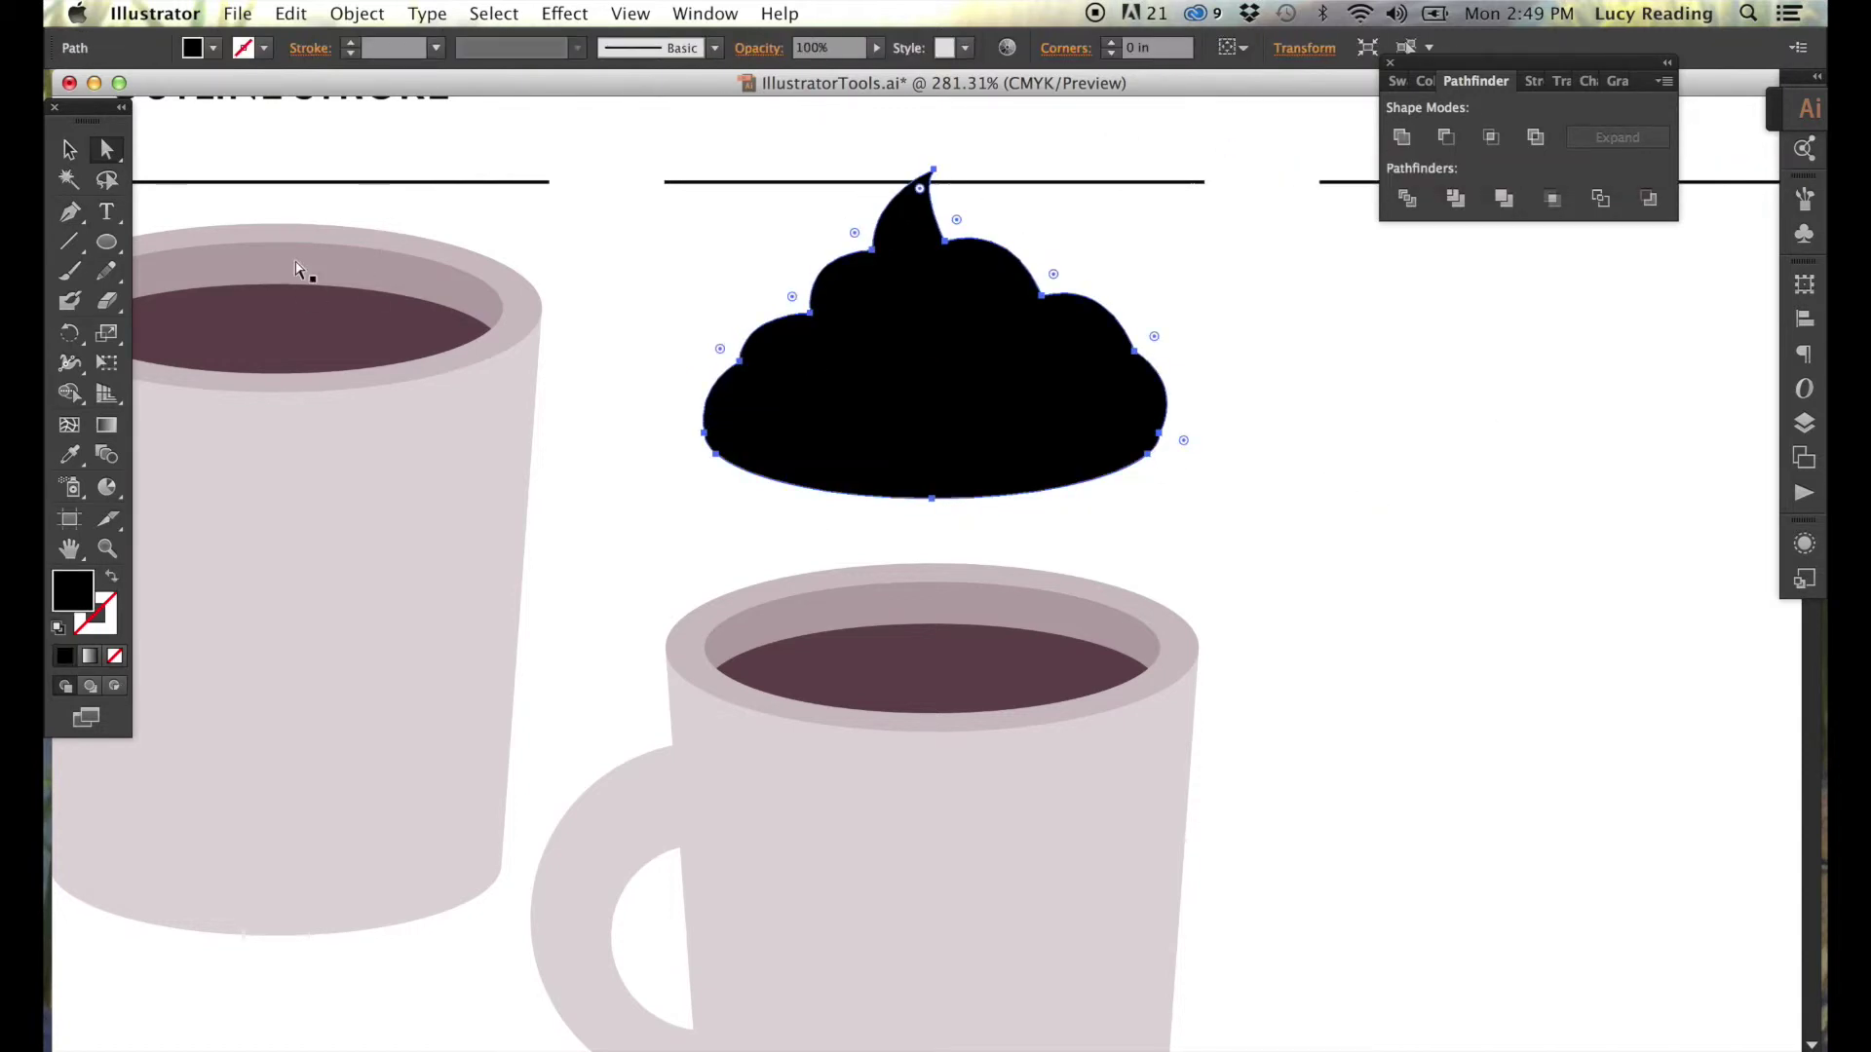
key(v)
click(922, 386)
key(shift+Down)
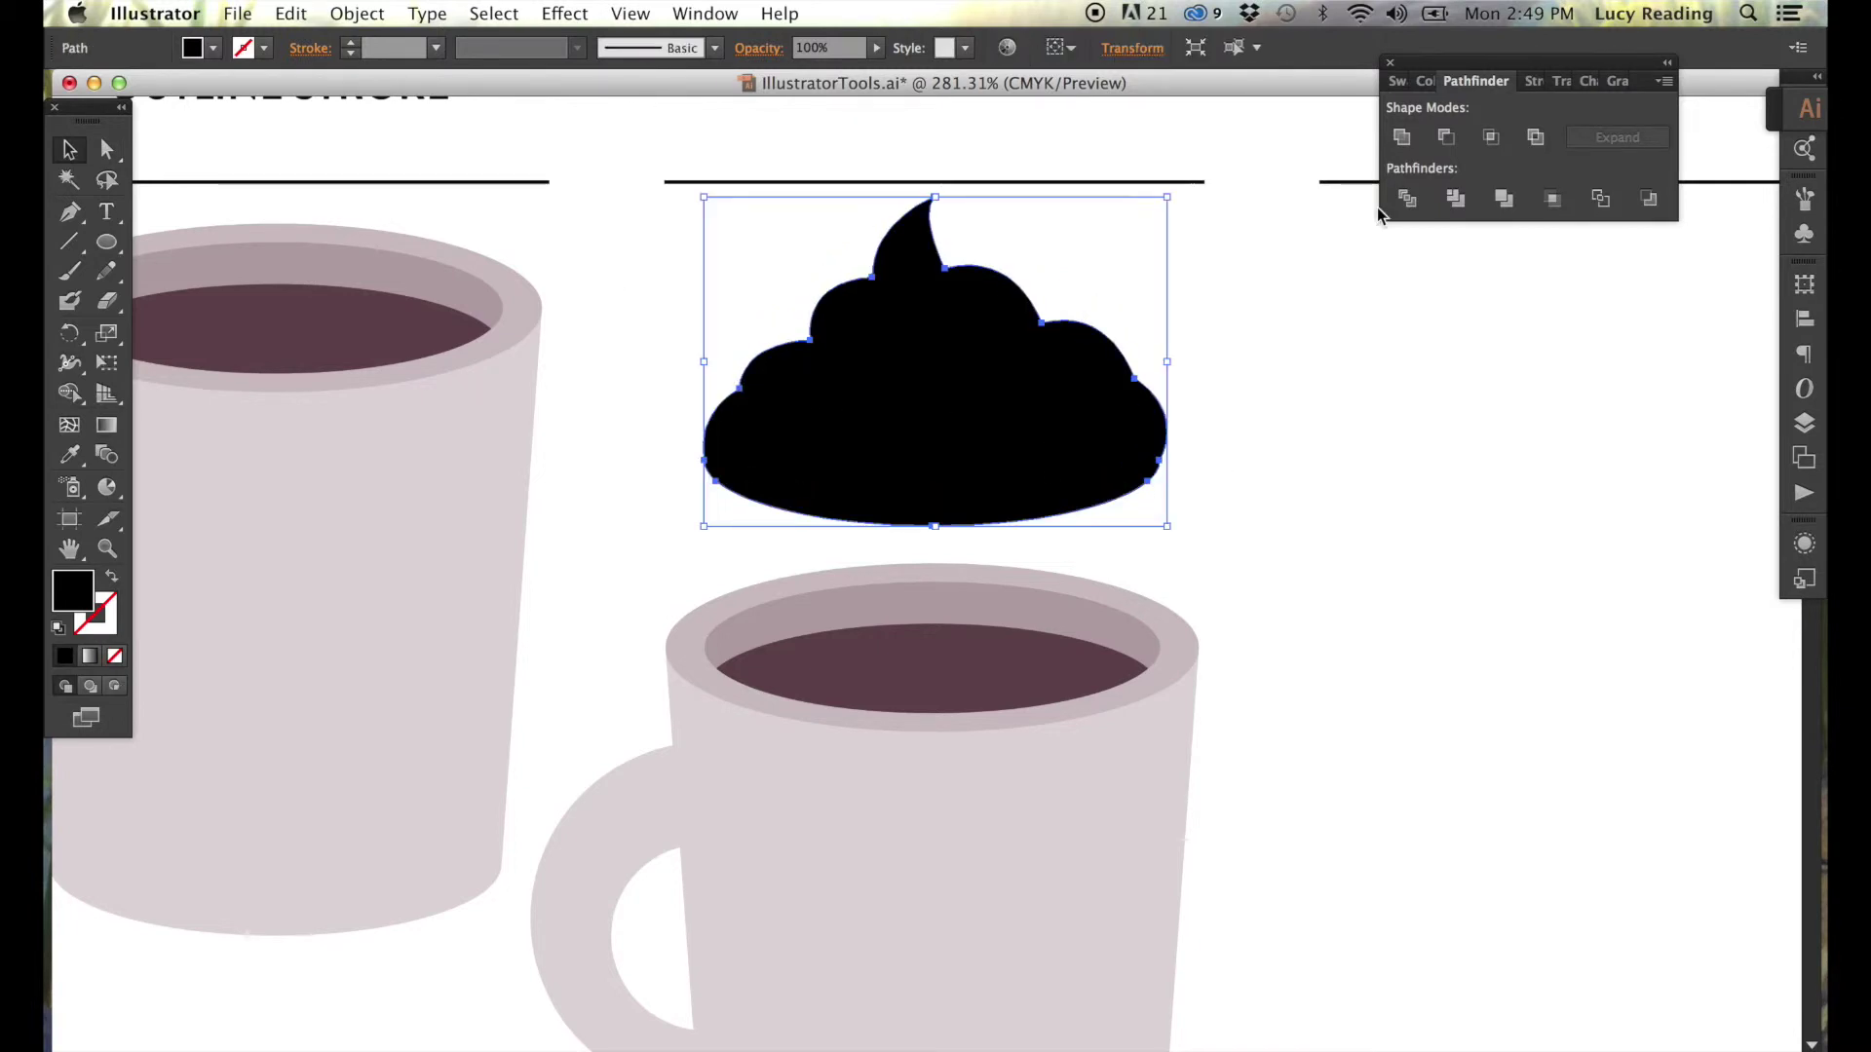
Fill the cream shape with yellow at a 57% tint.
click(1398, 80)
click(1482, 152)
click(1481, 81)
drag(1603, 121, 1546, 119)
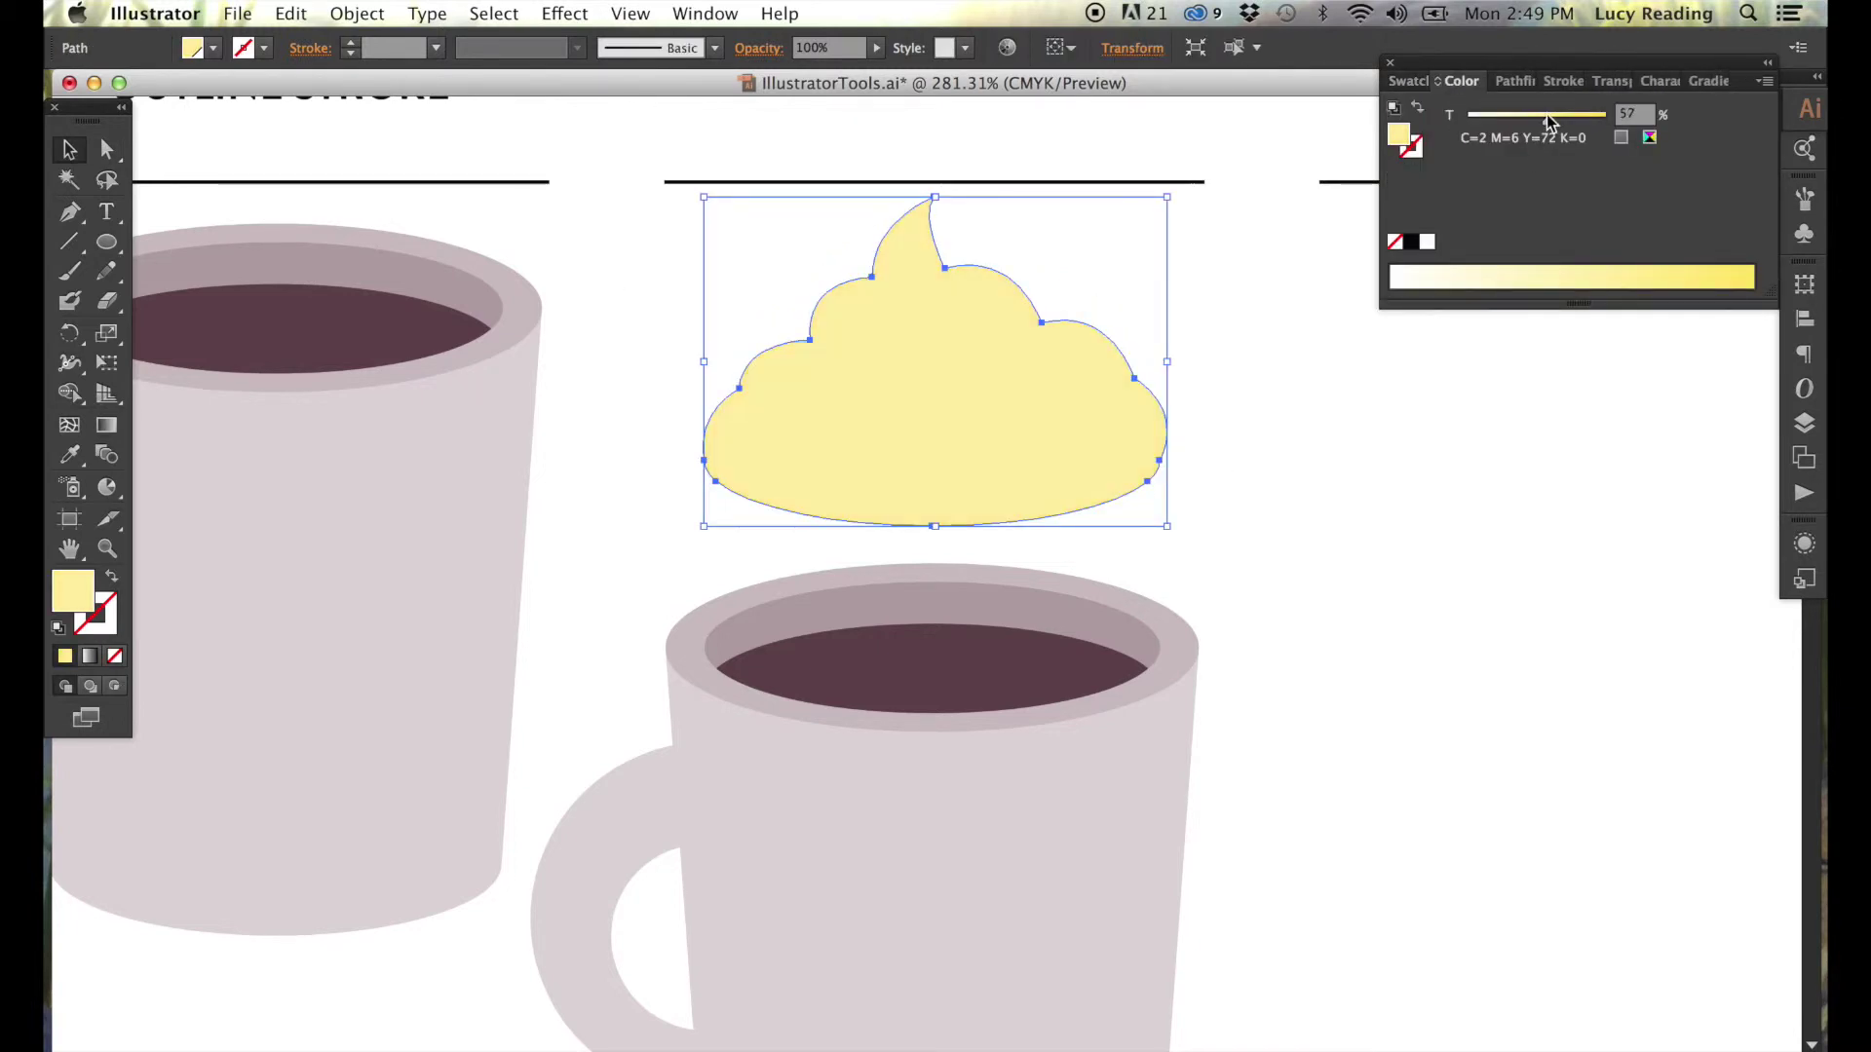
key(super+shift+a)
Pen-draw a curved shading line across the cream.
key(p)
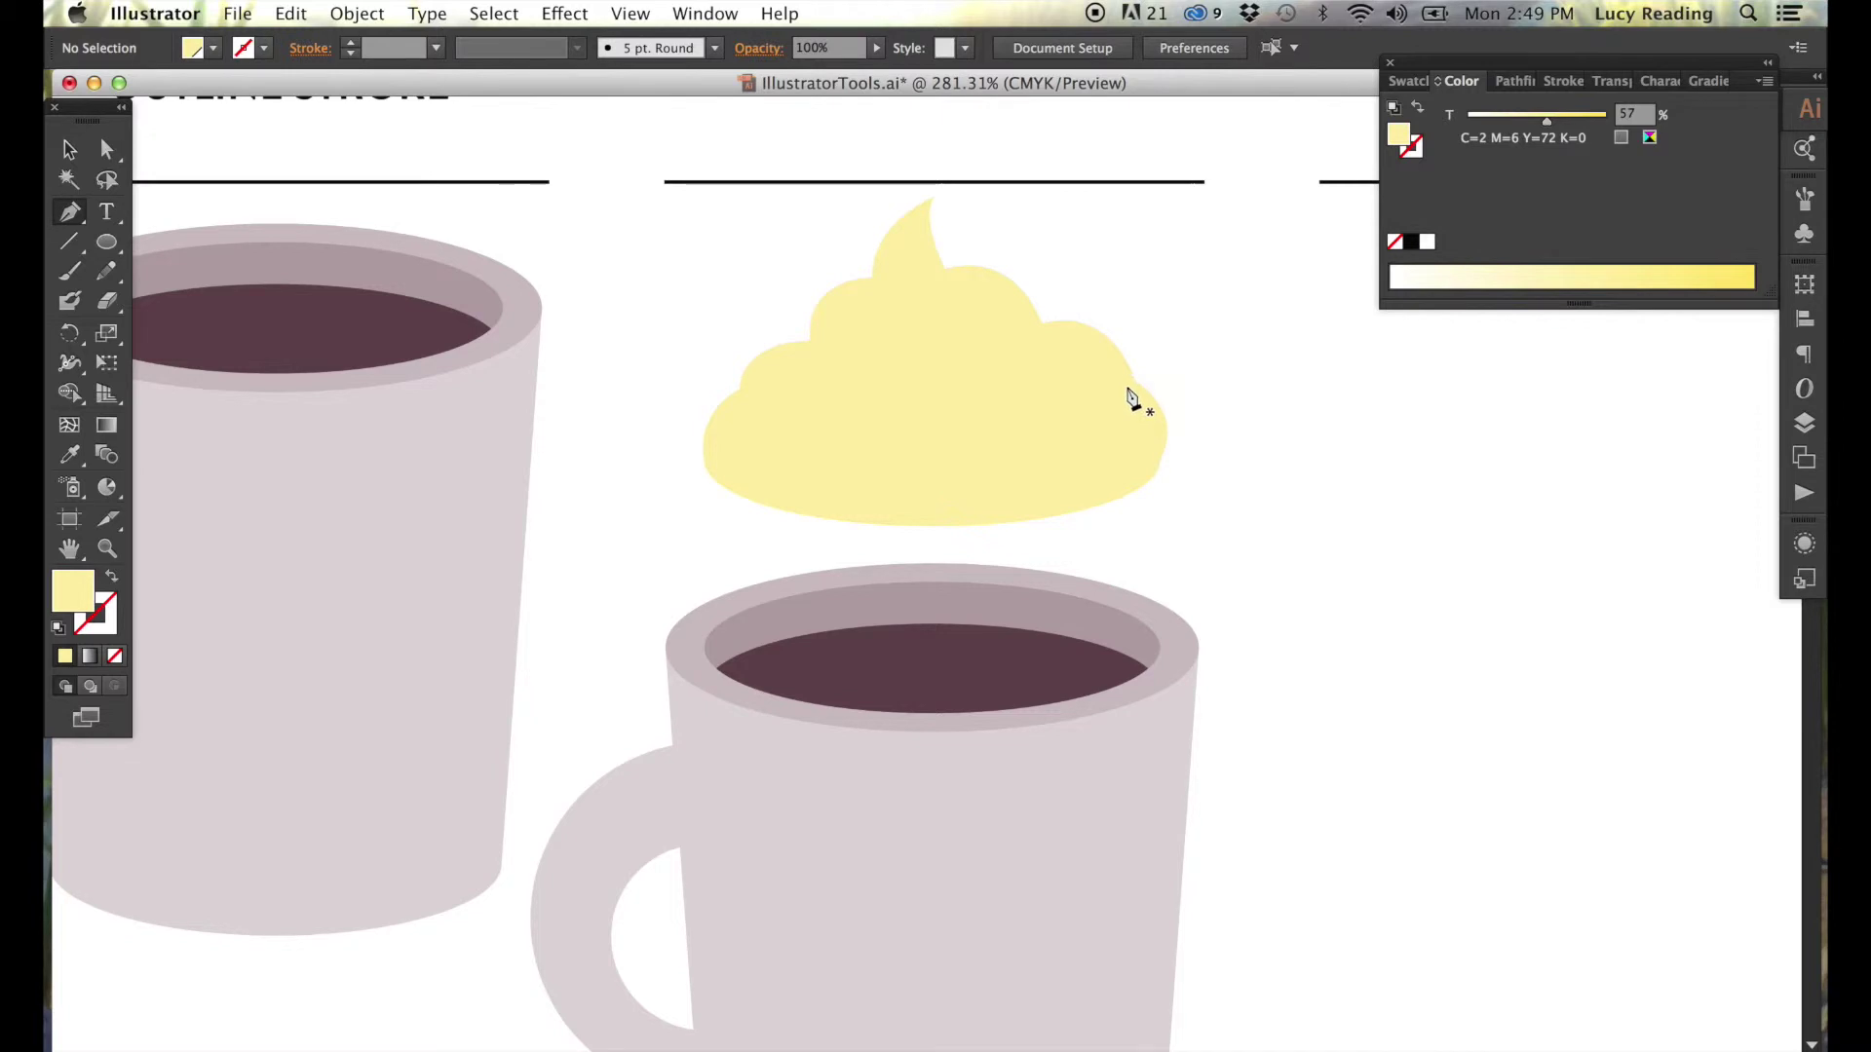
click(1127, 385)
mouse_move(765, 401)
mouse_down()
mouse_move(573, 311)
mouse_move(551, 322)
mouse_up()
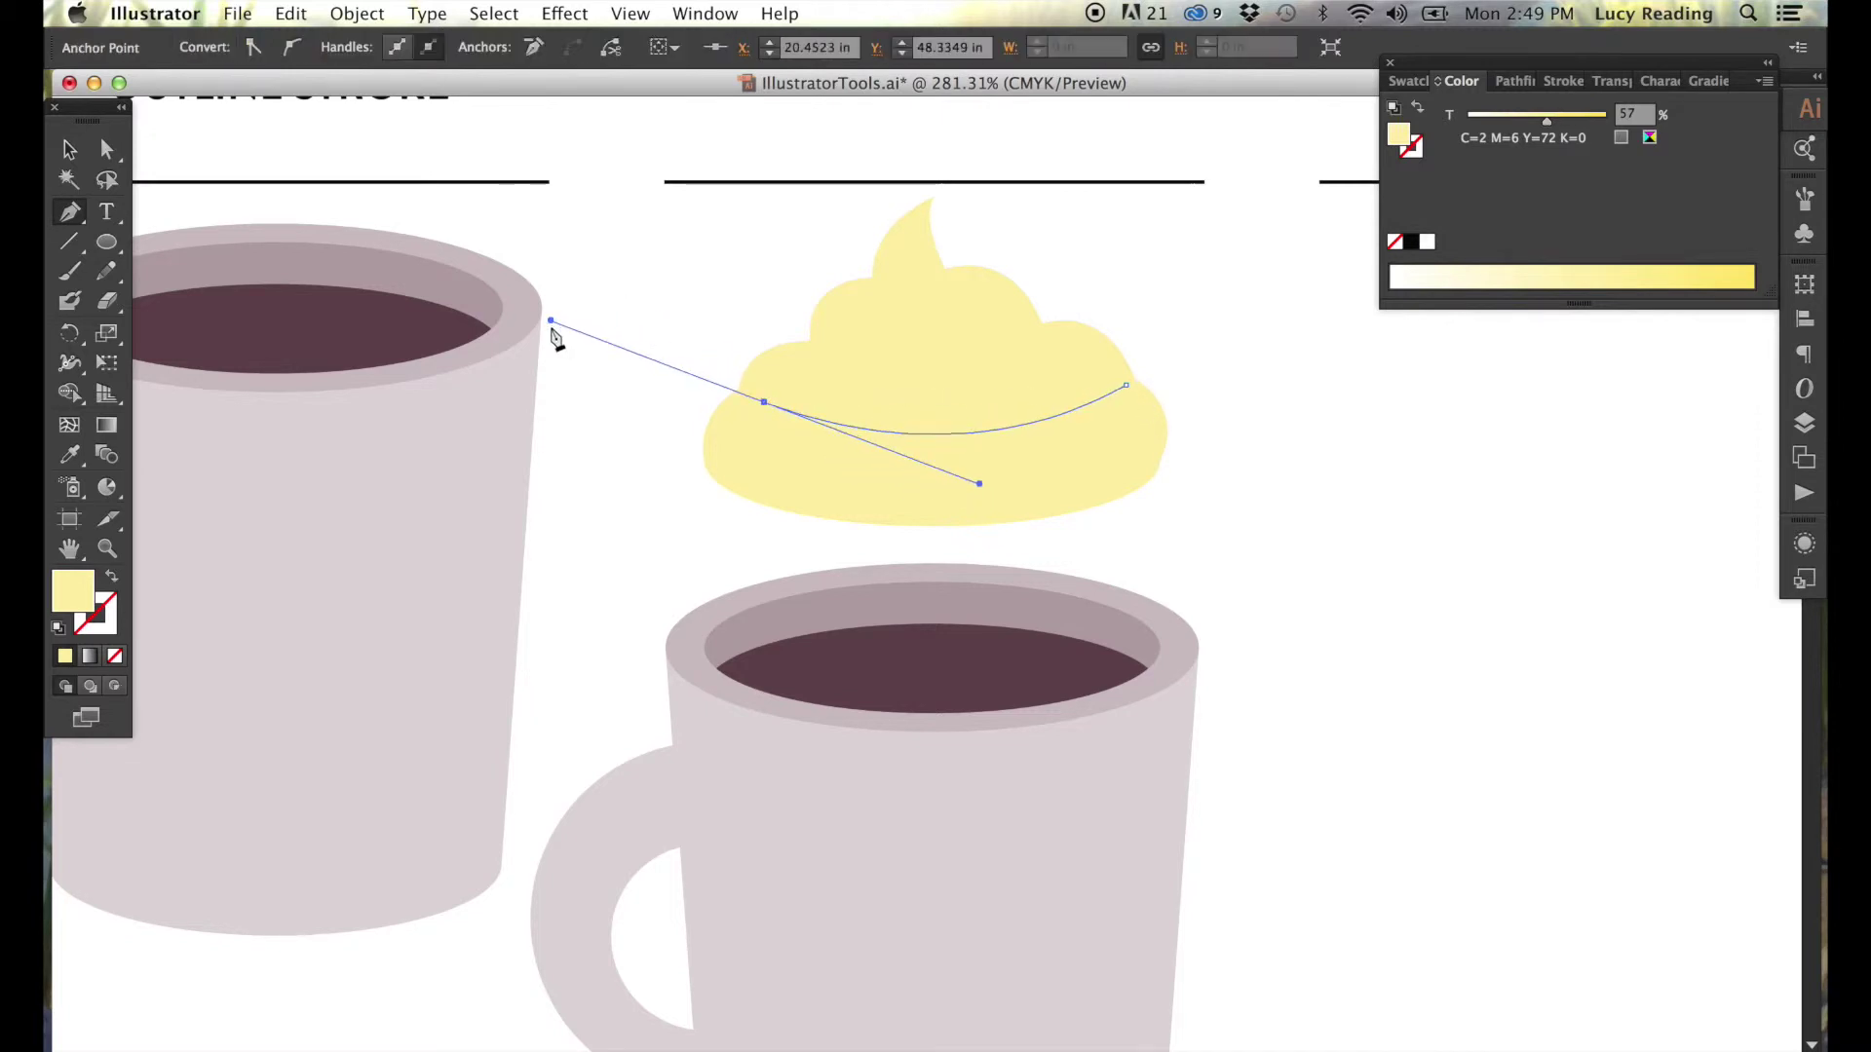
Make the first shading line a tapered yellow stroke blended with Multiply.
click(1419, 108)
click(1413, 154)
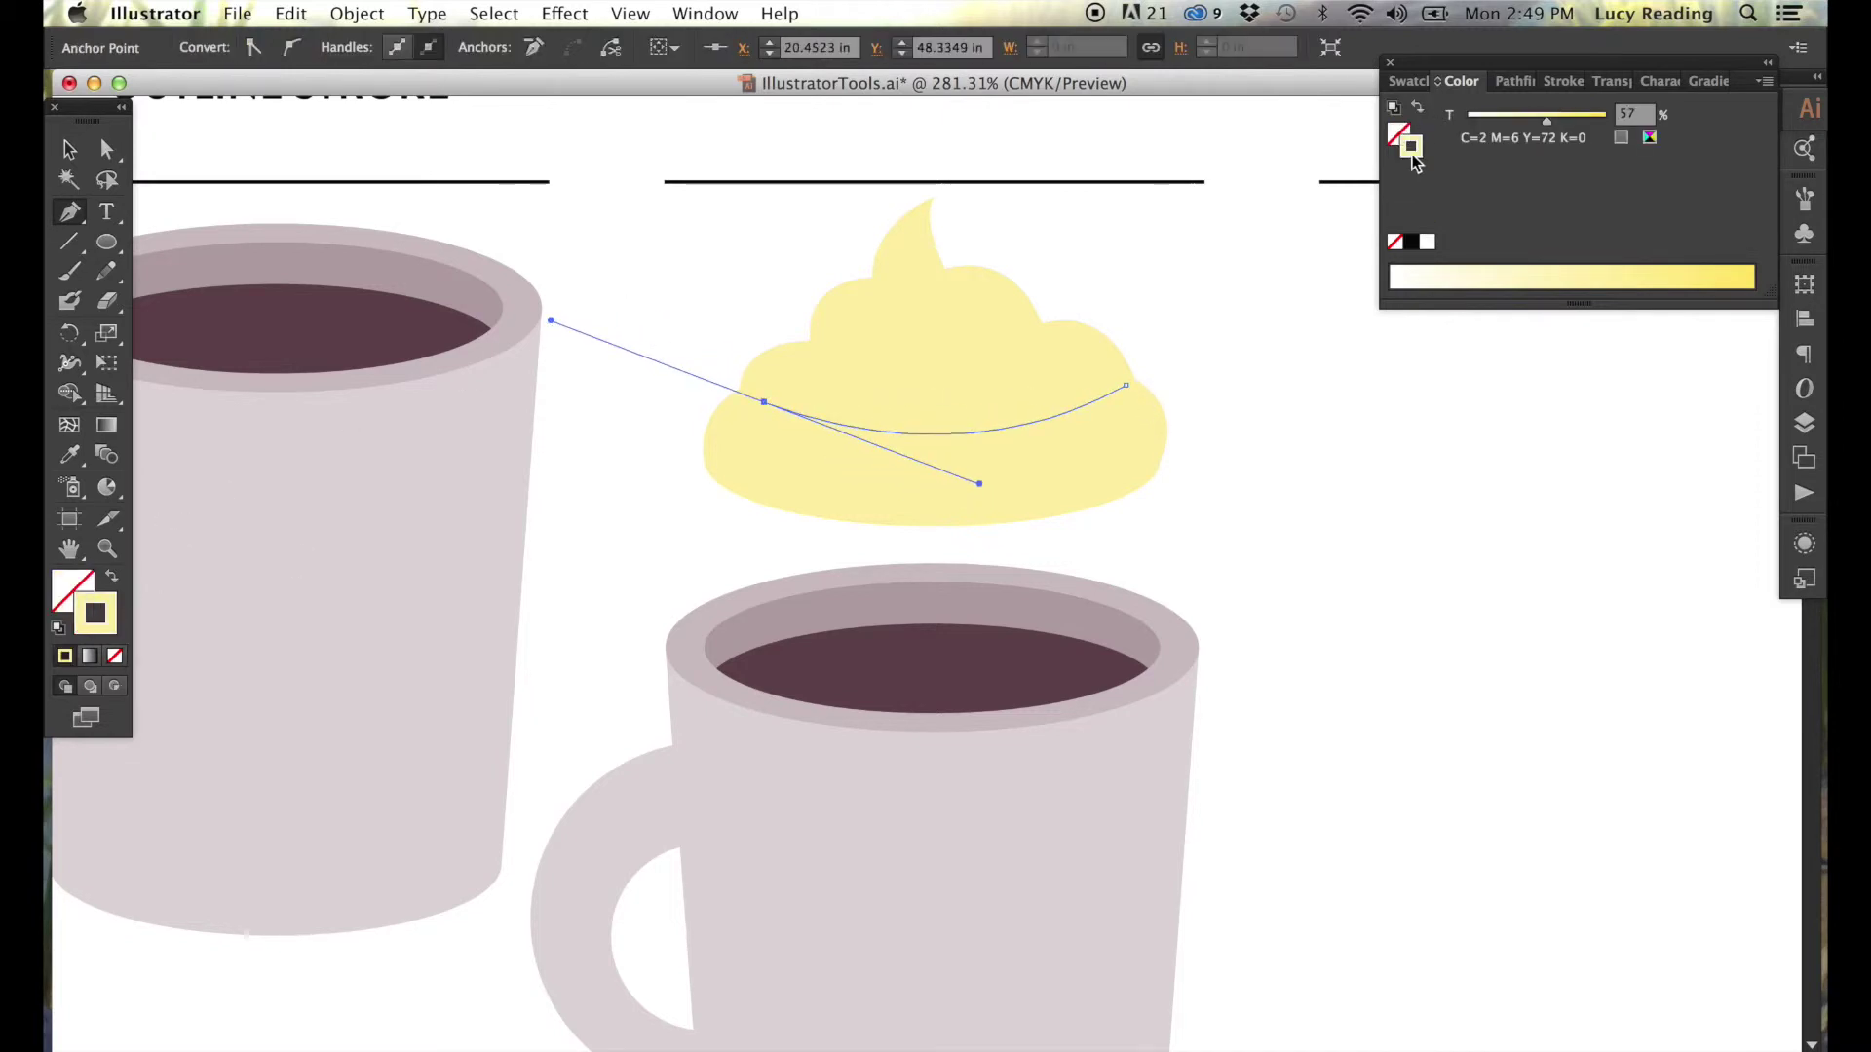
click(1540, 81)
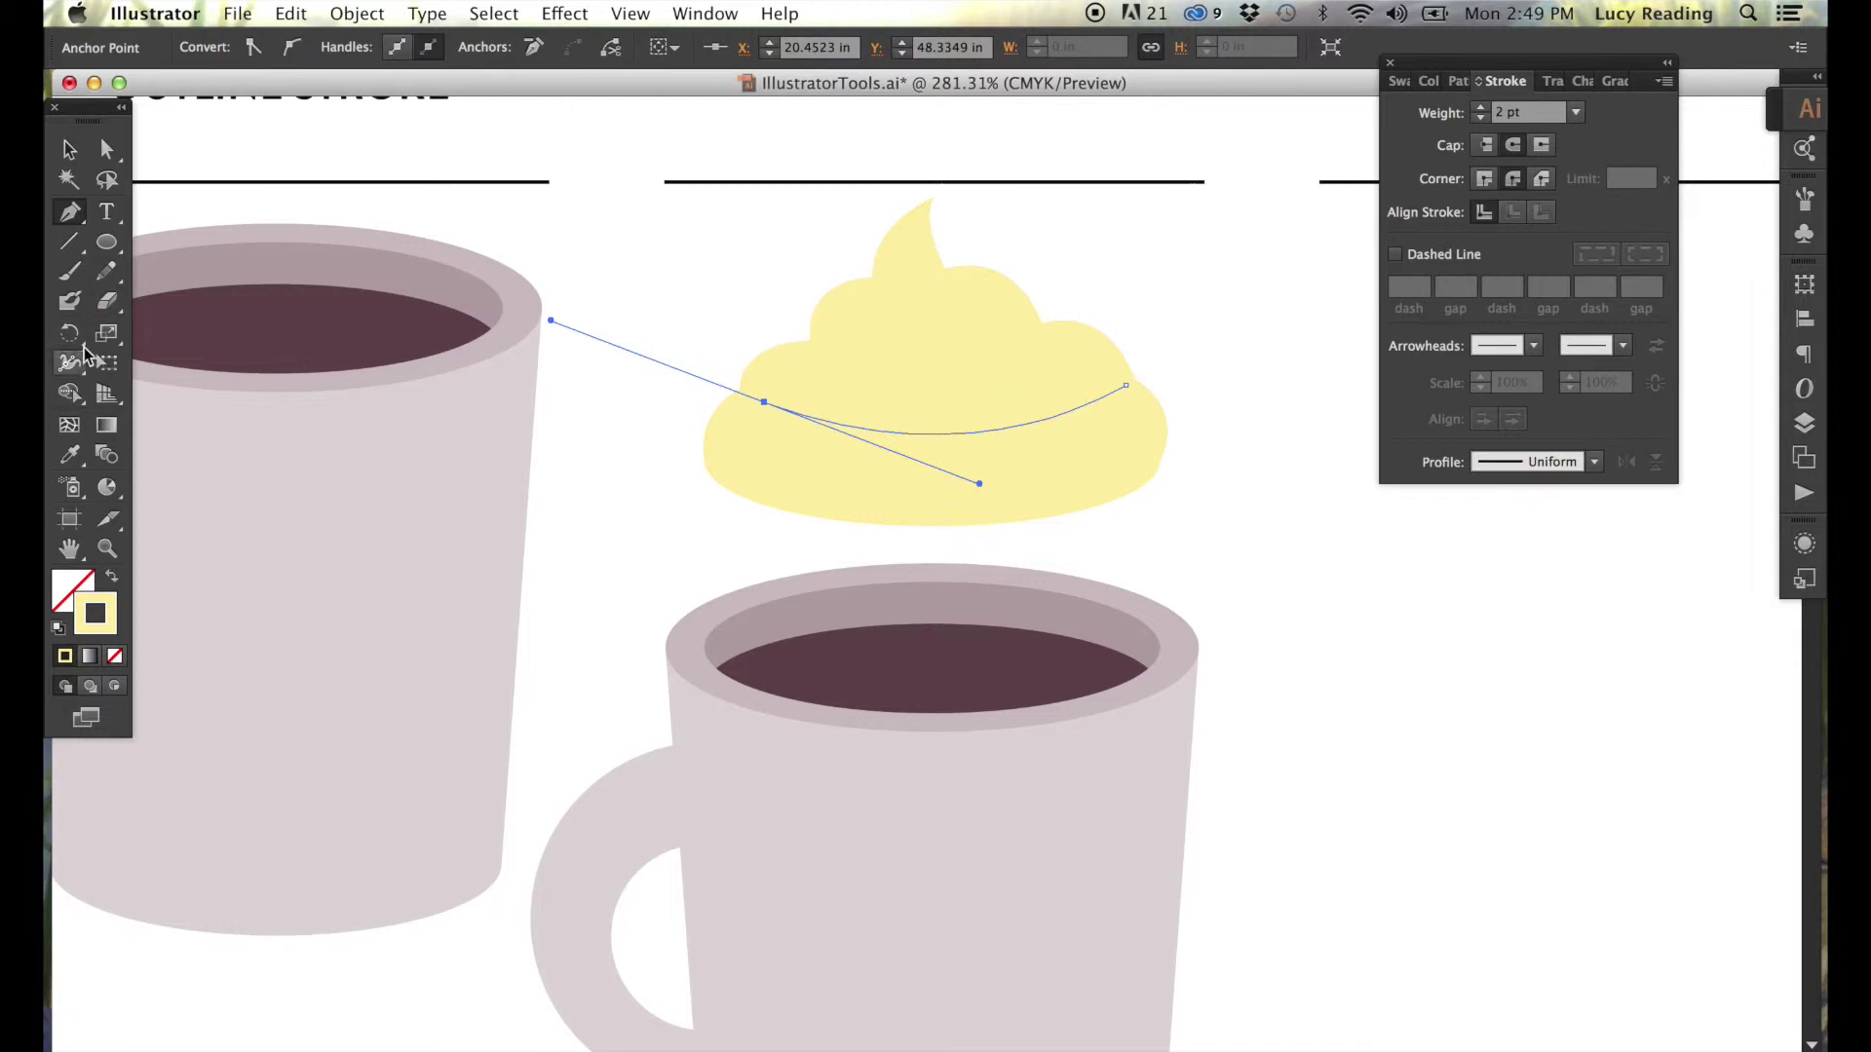
drag(84, 358, 209, 360)
drag(1125, 387, 1136, 408)
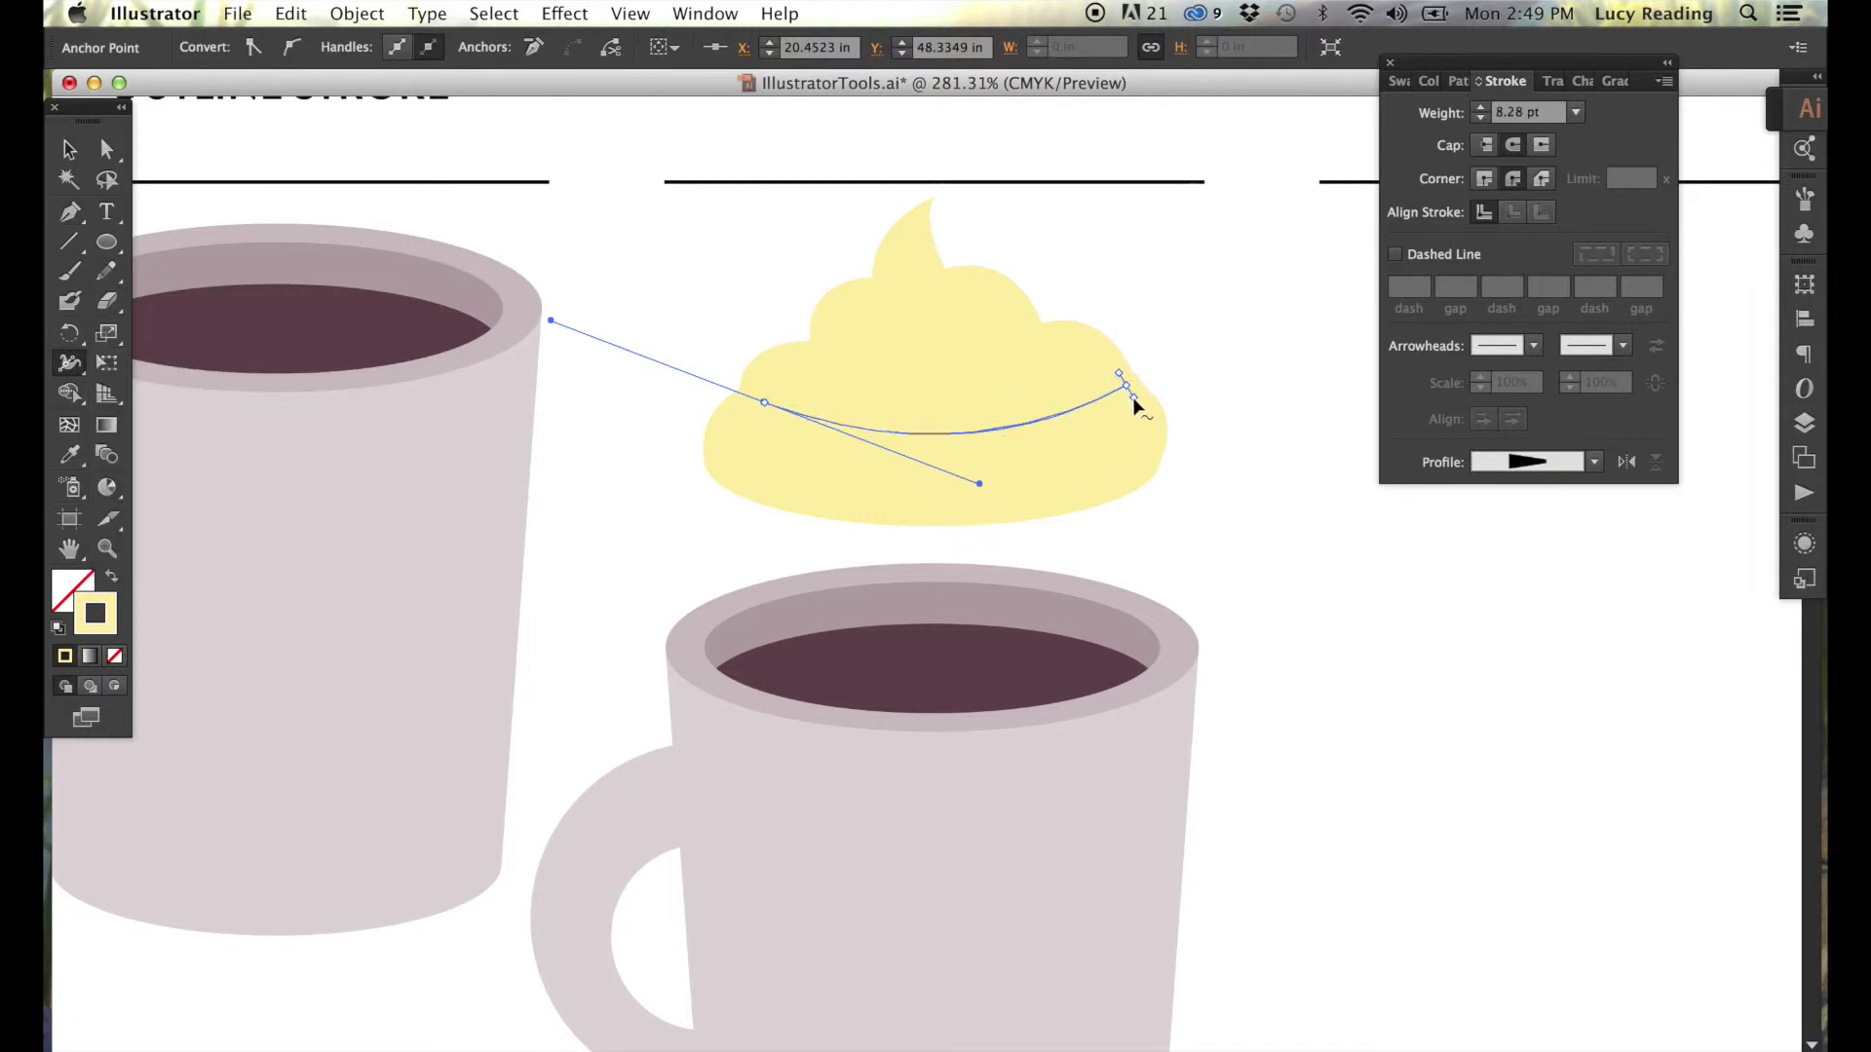
click(1552, 81)
click(1449, 112)
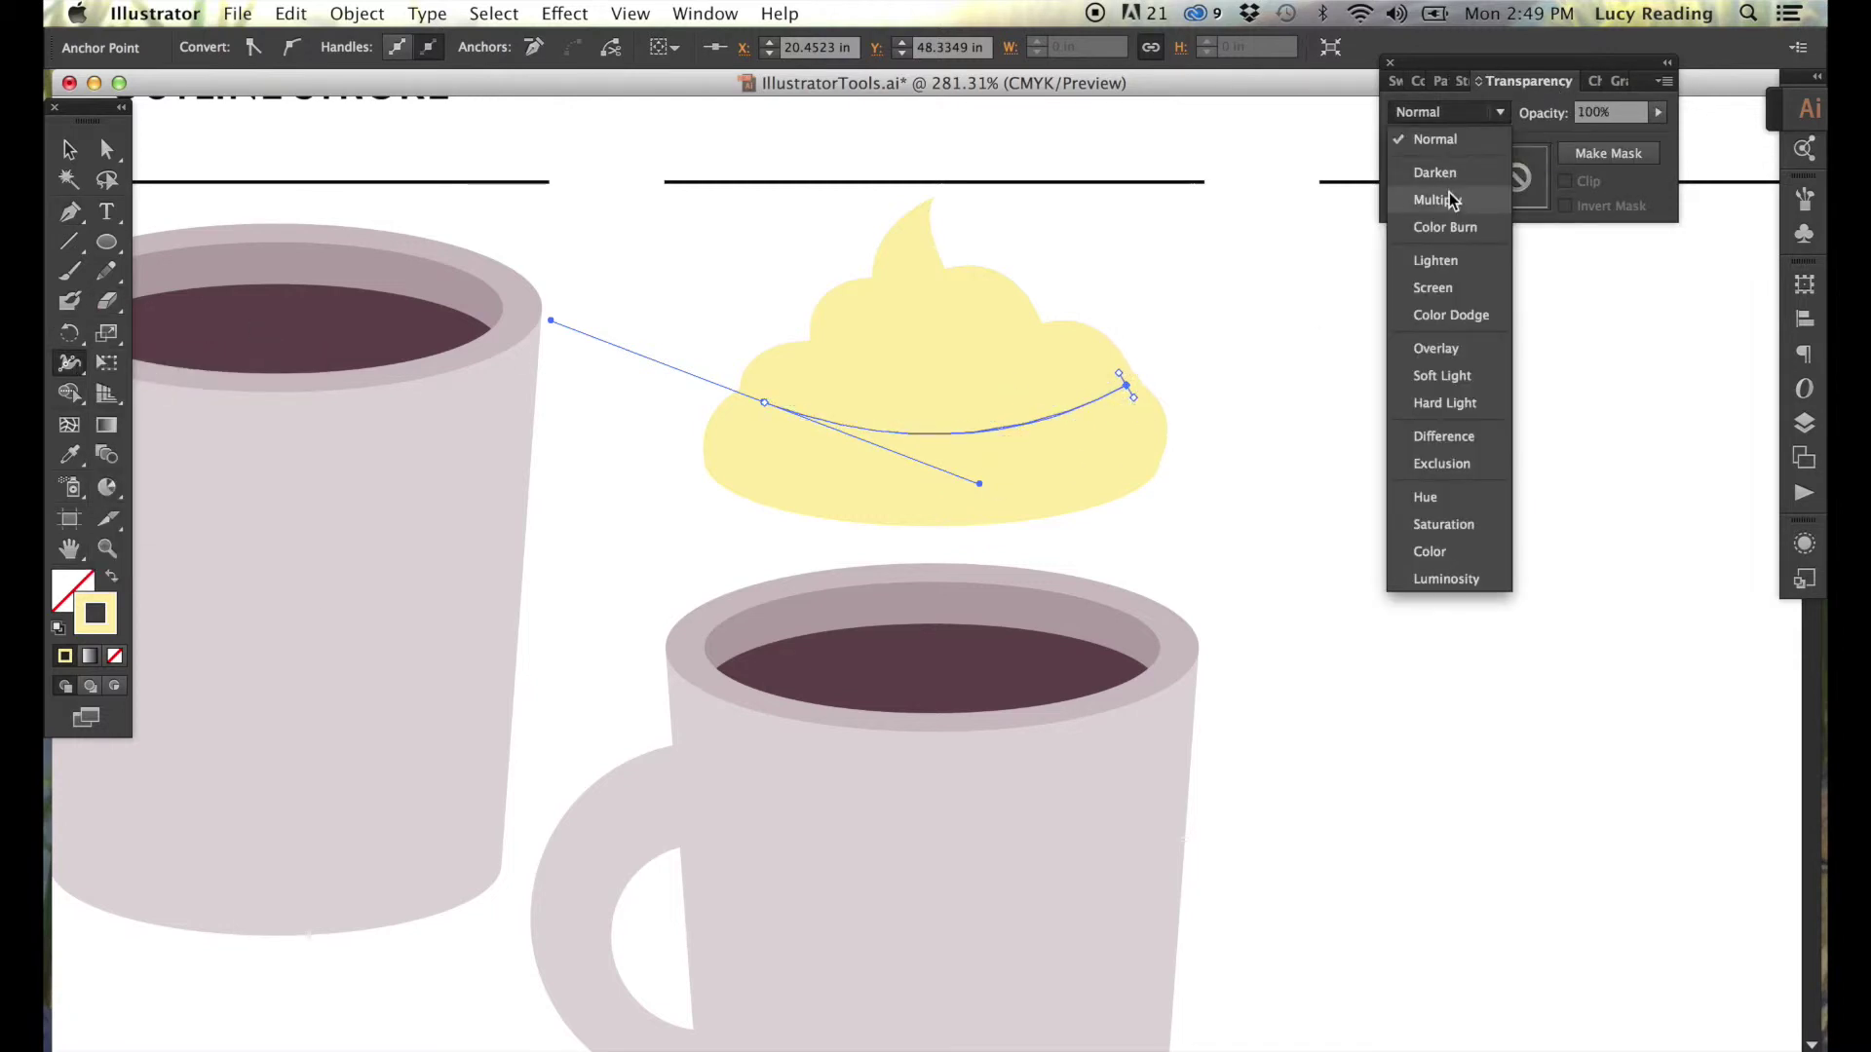
click(1449, 198)
Draw a second shading curve set to Multiply with a tapered width profile.
click(70, 149)
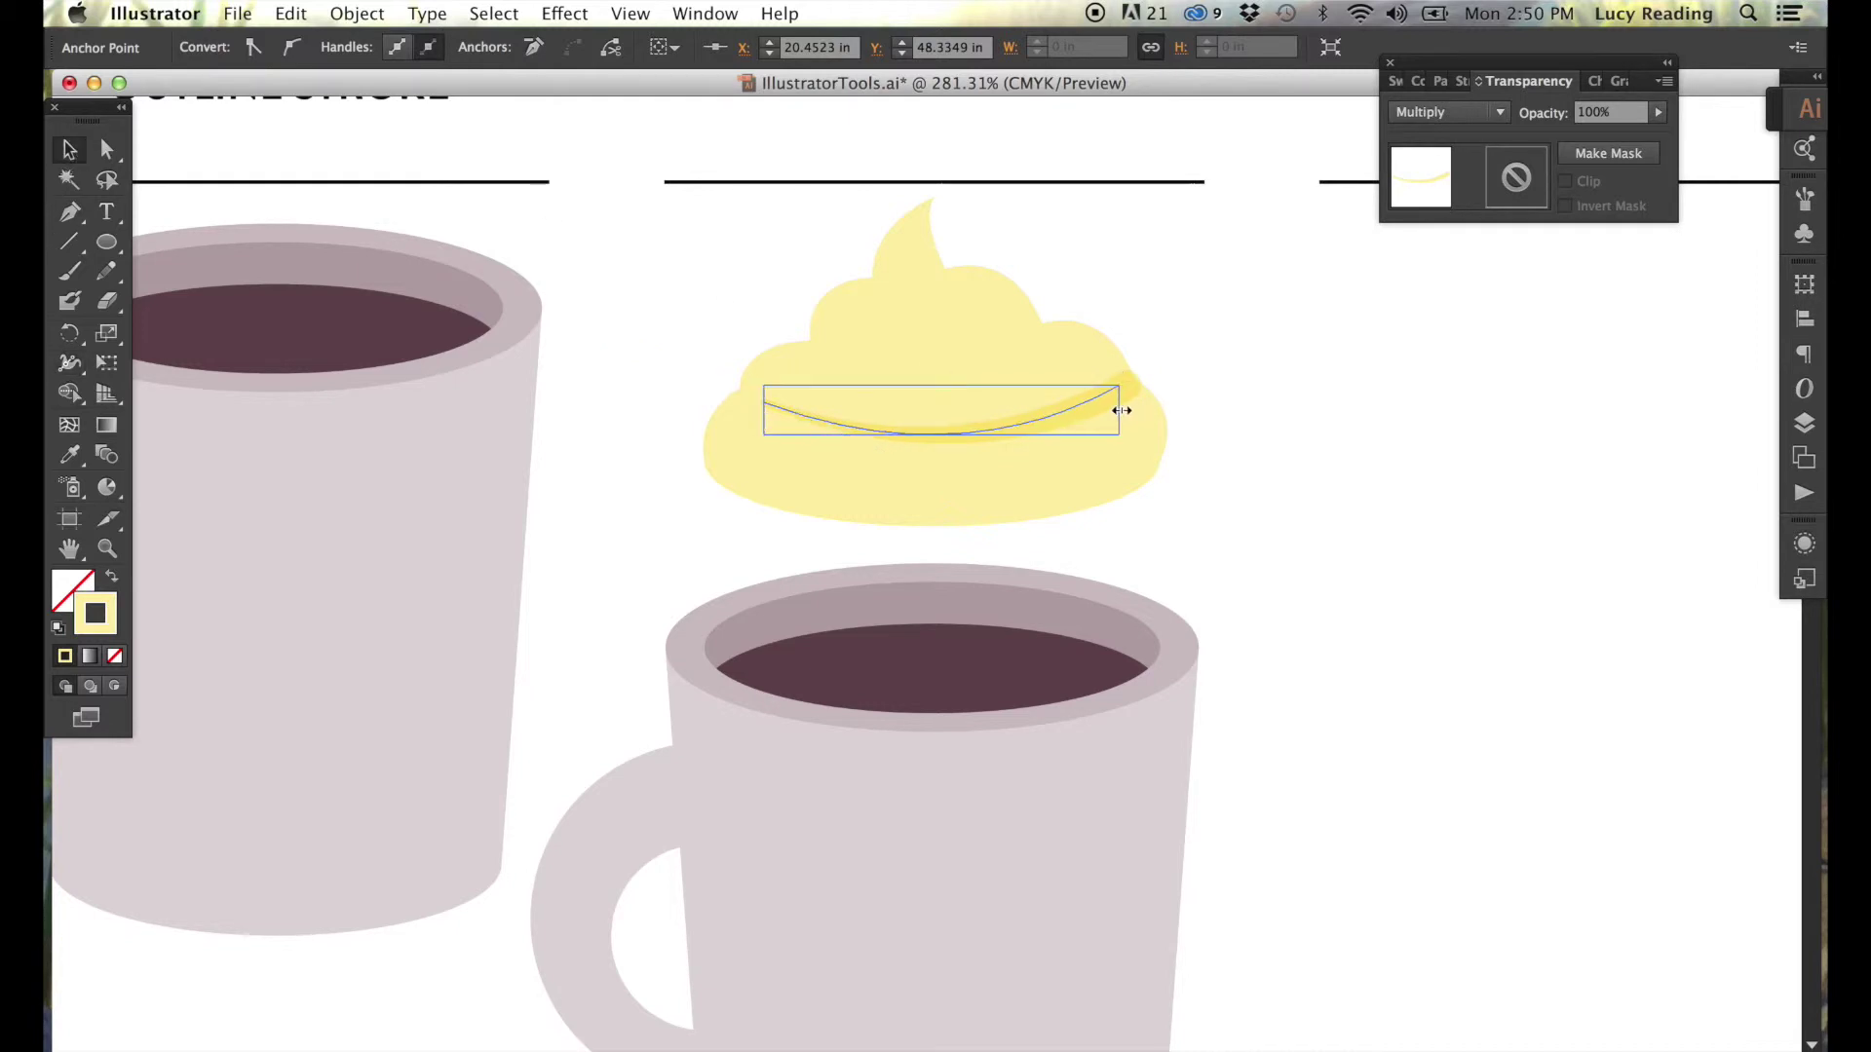
click(1272, 384)
click(69, 211)
click(1035, 330)
drag(837, 340, 742, 303)
click(1423, 112)
click(1436, 199)
click(1417, 86)
click(1479, 86)
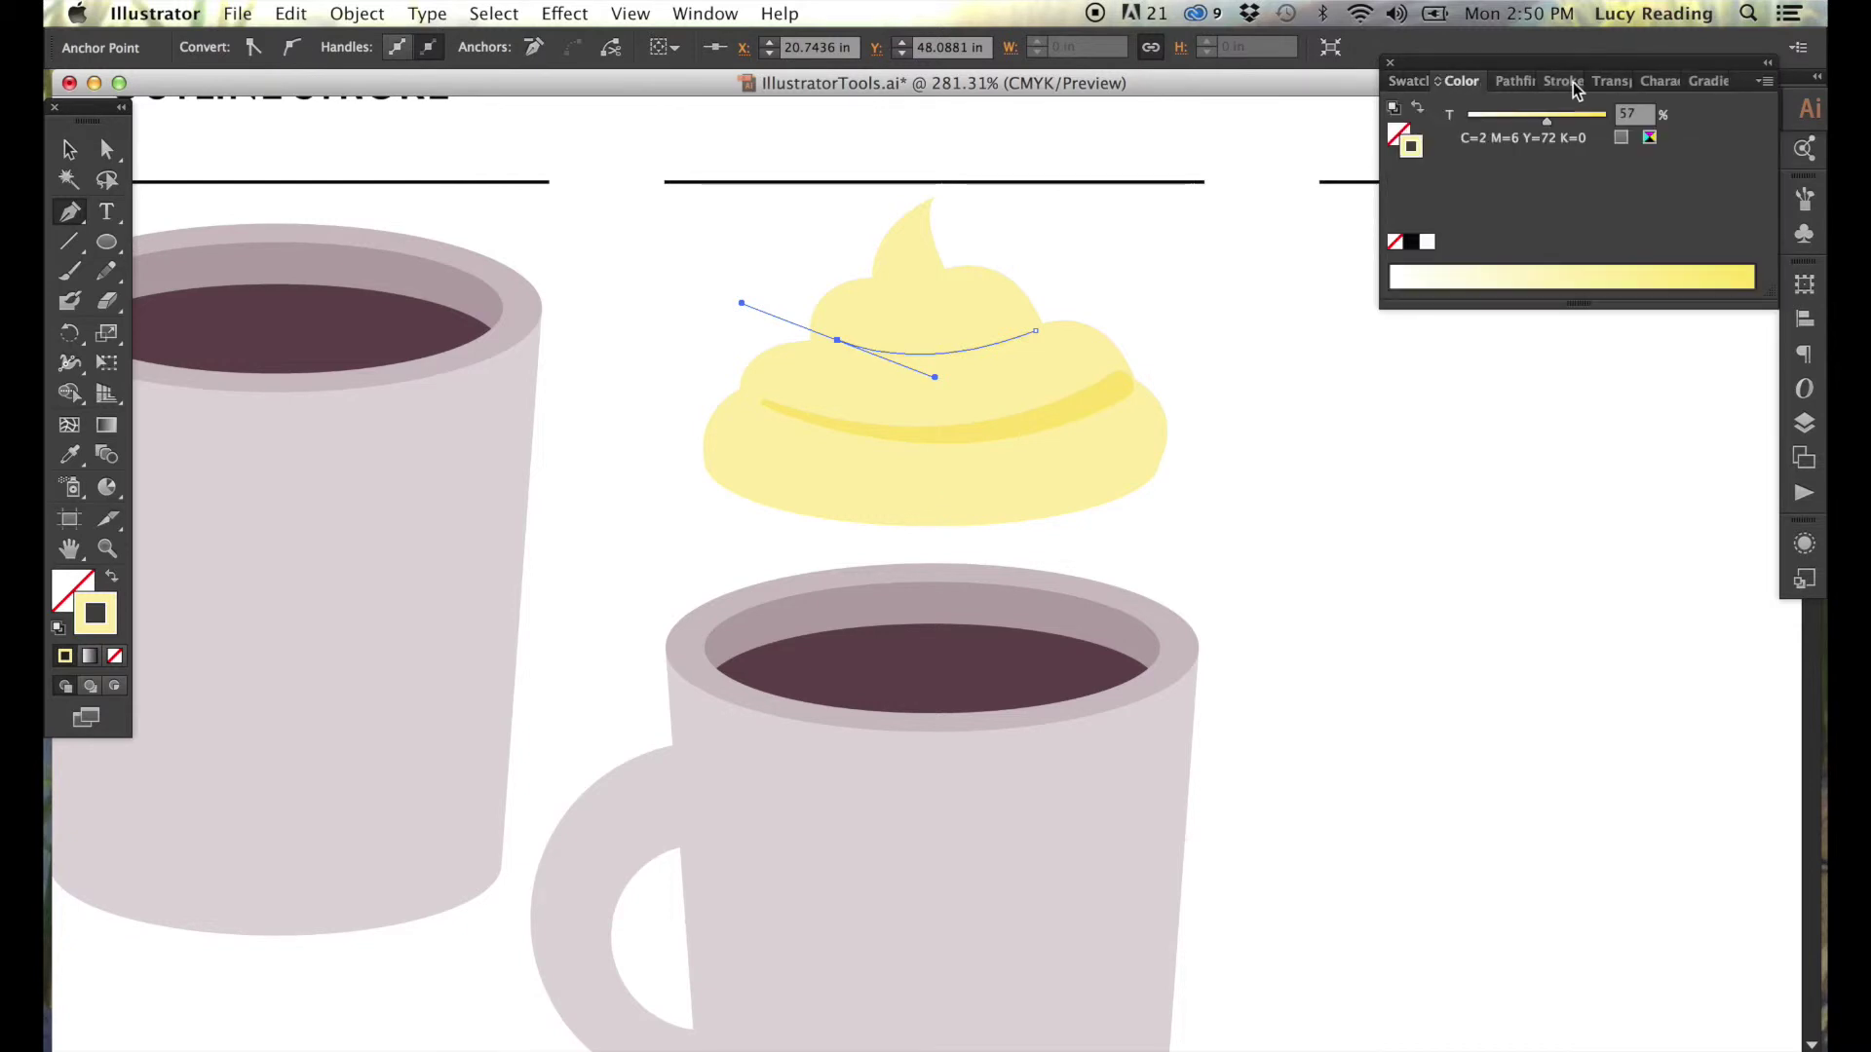
click(69, 368)
drag(1035, 333, 1039, 336)
Add a short shading curve near the peak and zoom in on the cream and mug.
key(v)
drag(848, 285, 1045, 283)
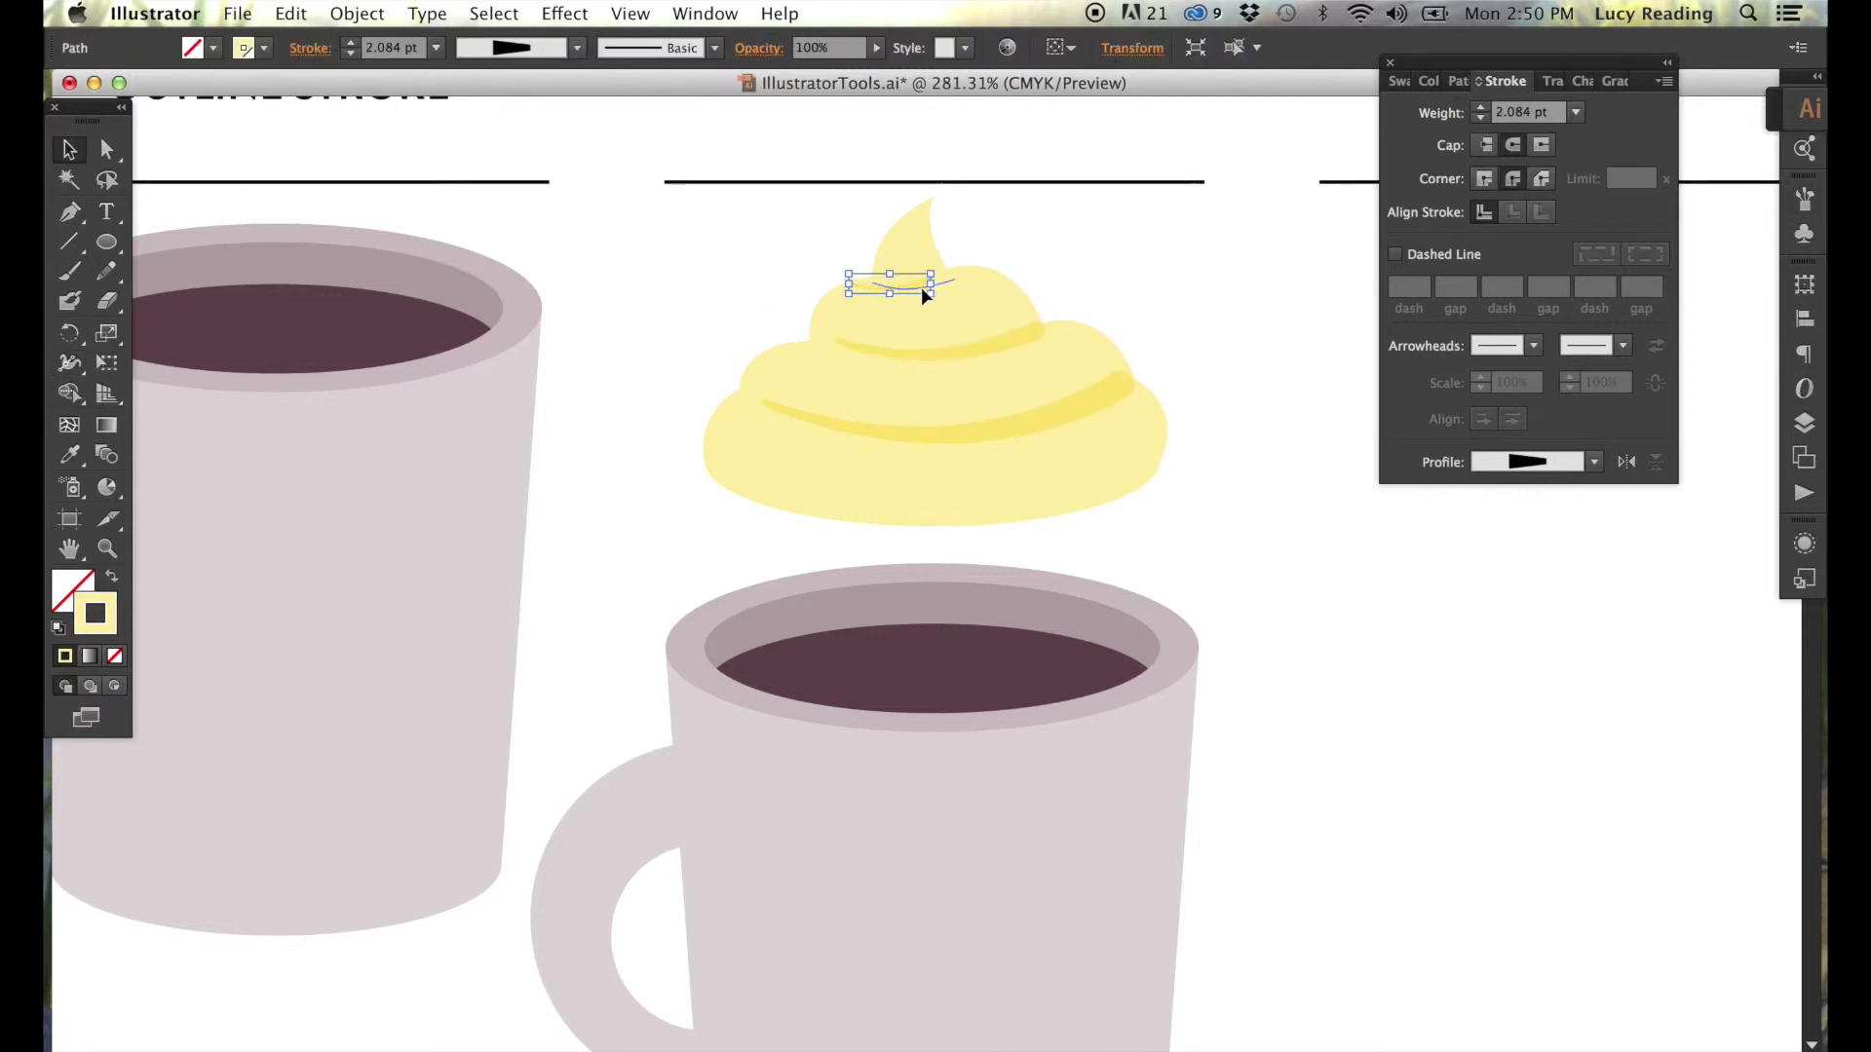
click(1308, 555)
drag(717, 280, 1111, 477)
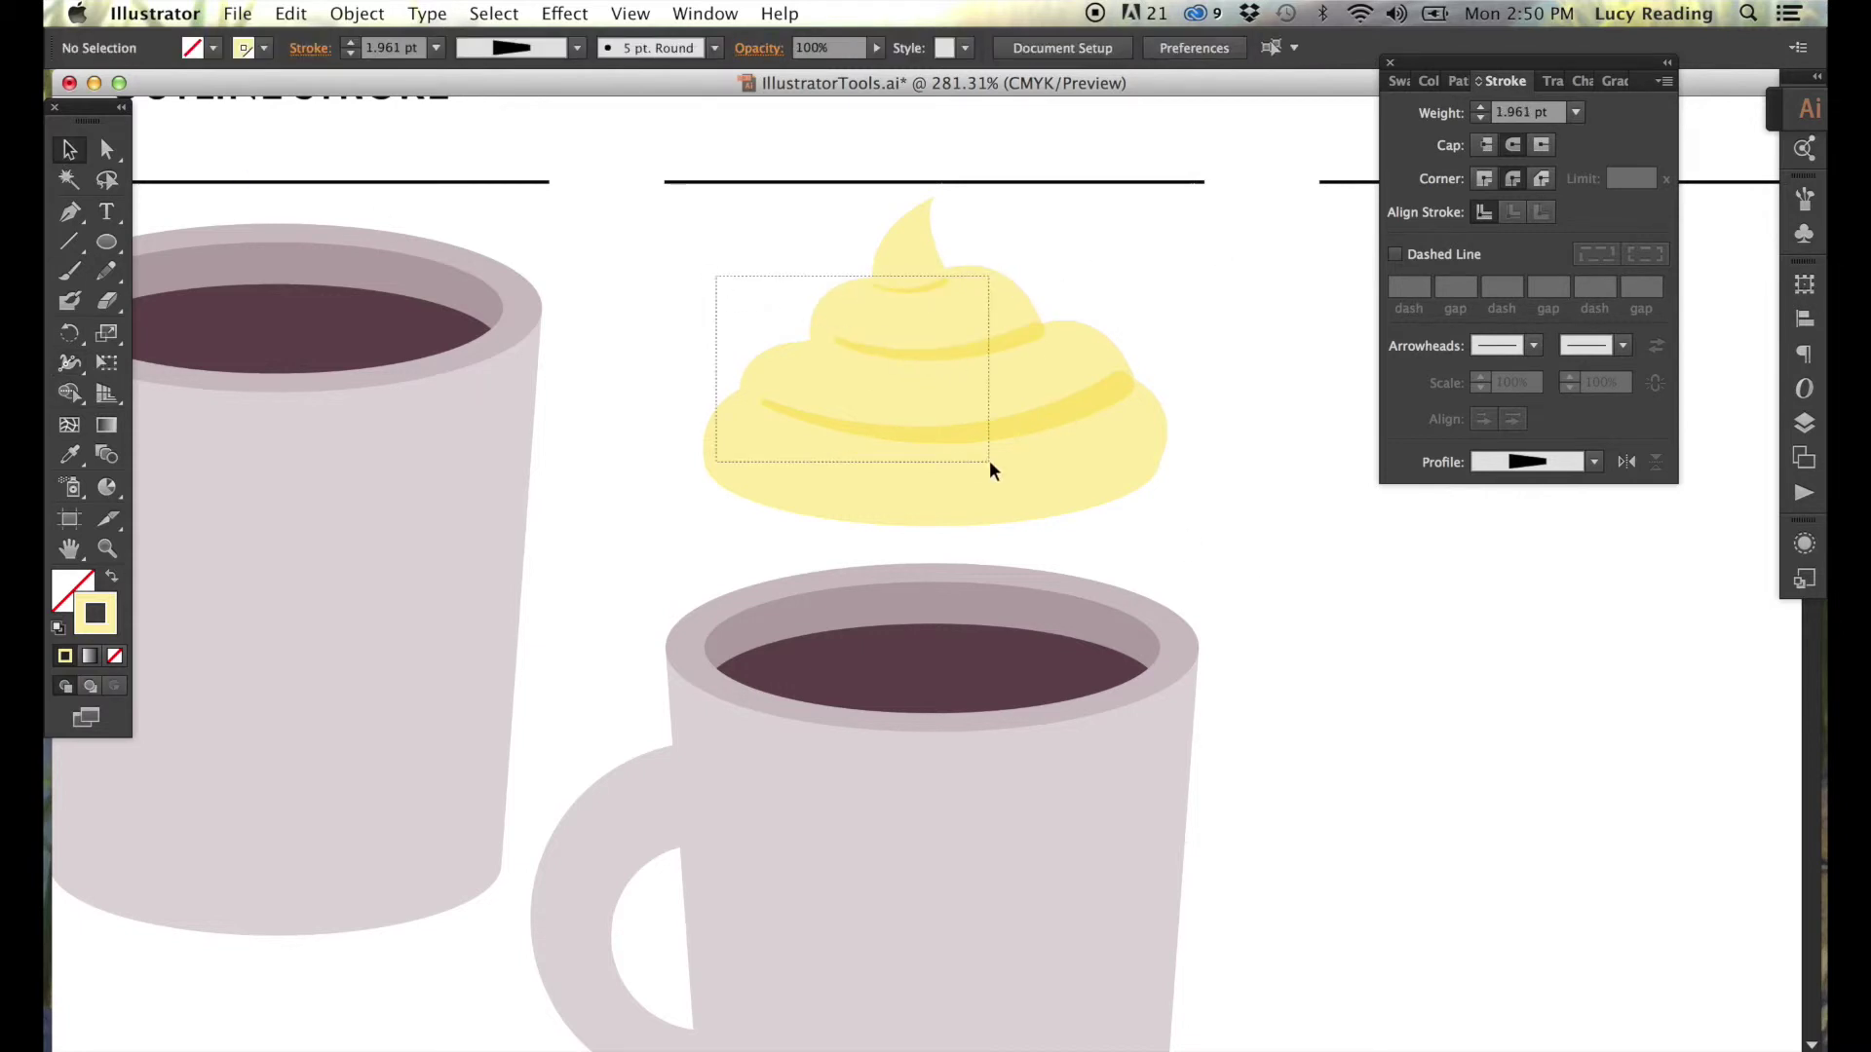
key(super+shift+a)
click(107, 547)
drag(591, 226, 1313, 770)
Set the ellipse fill to a chocolate-brown colour for the sprinkles.
key(l)
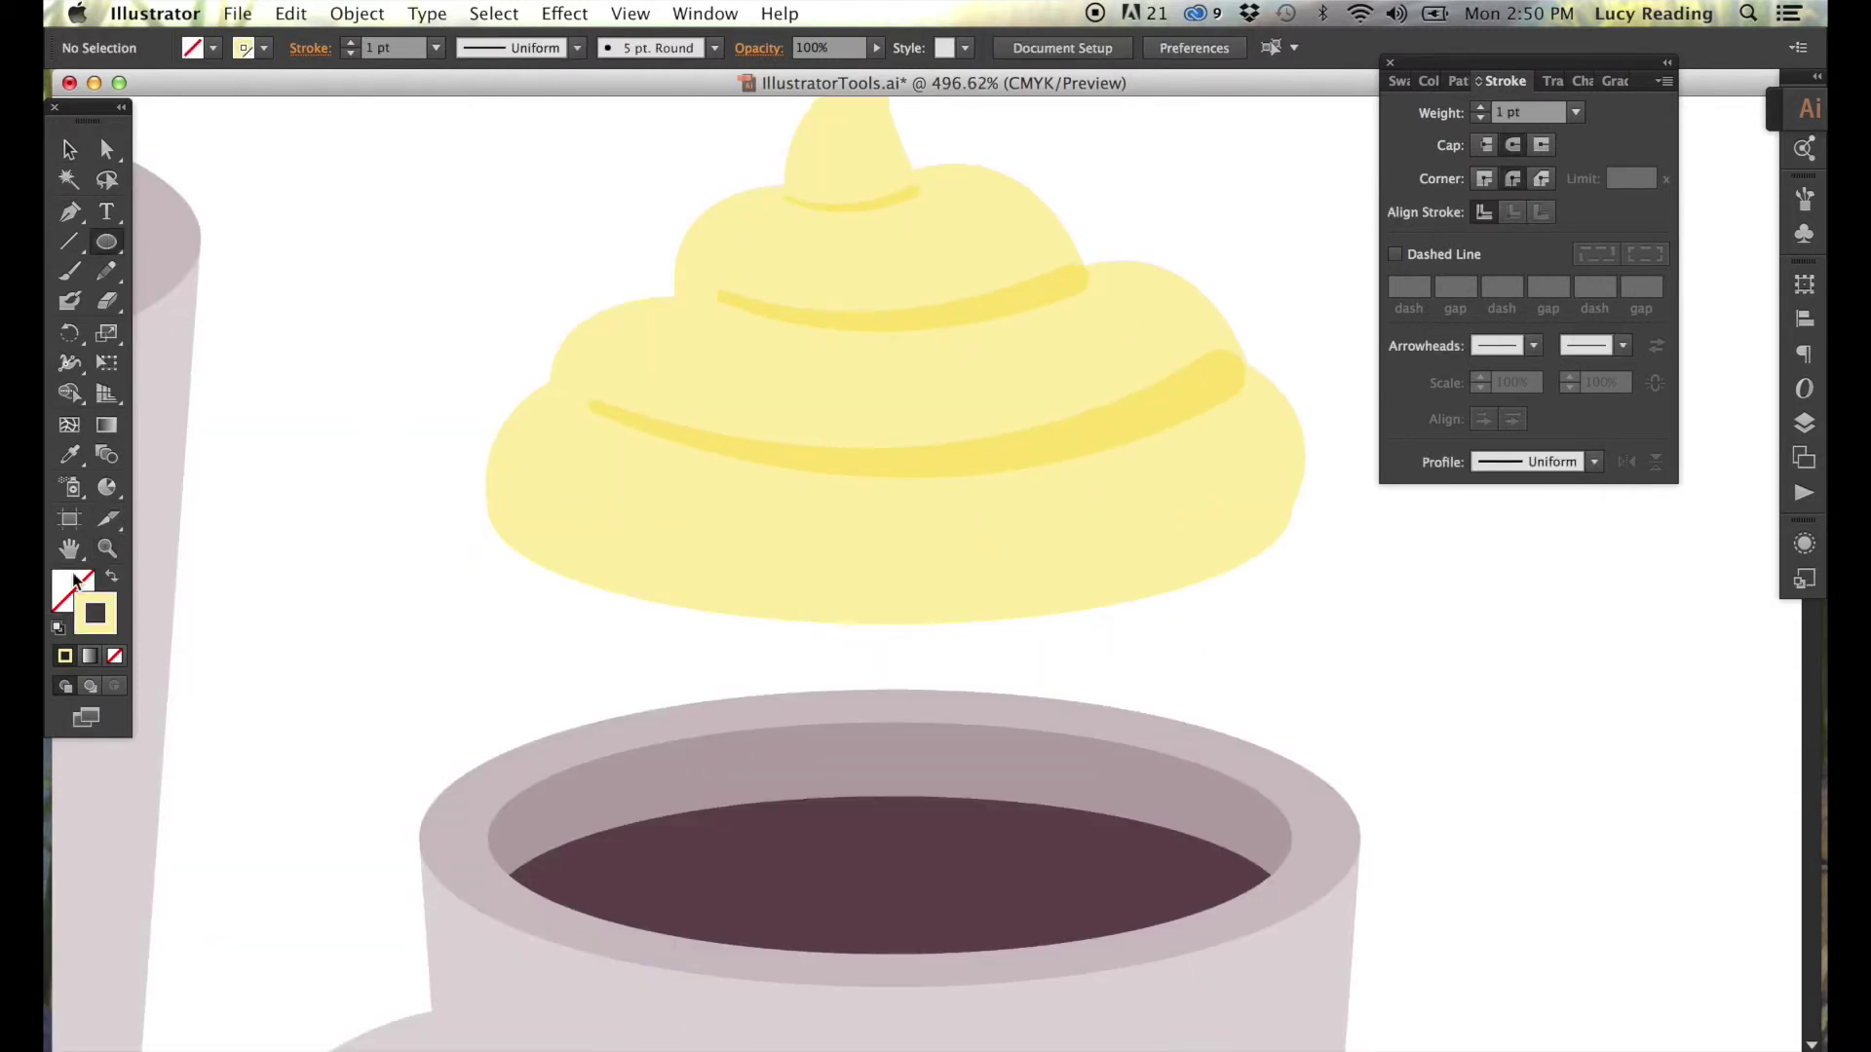
click(111, 577)
click(1418, 82)
click(1519, 155)
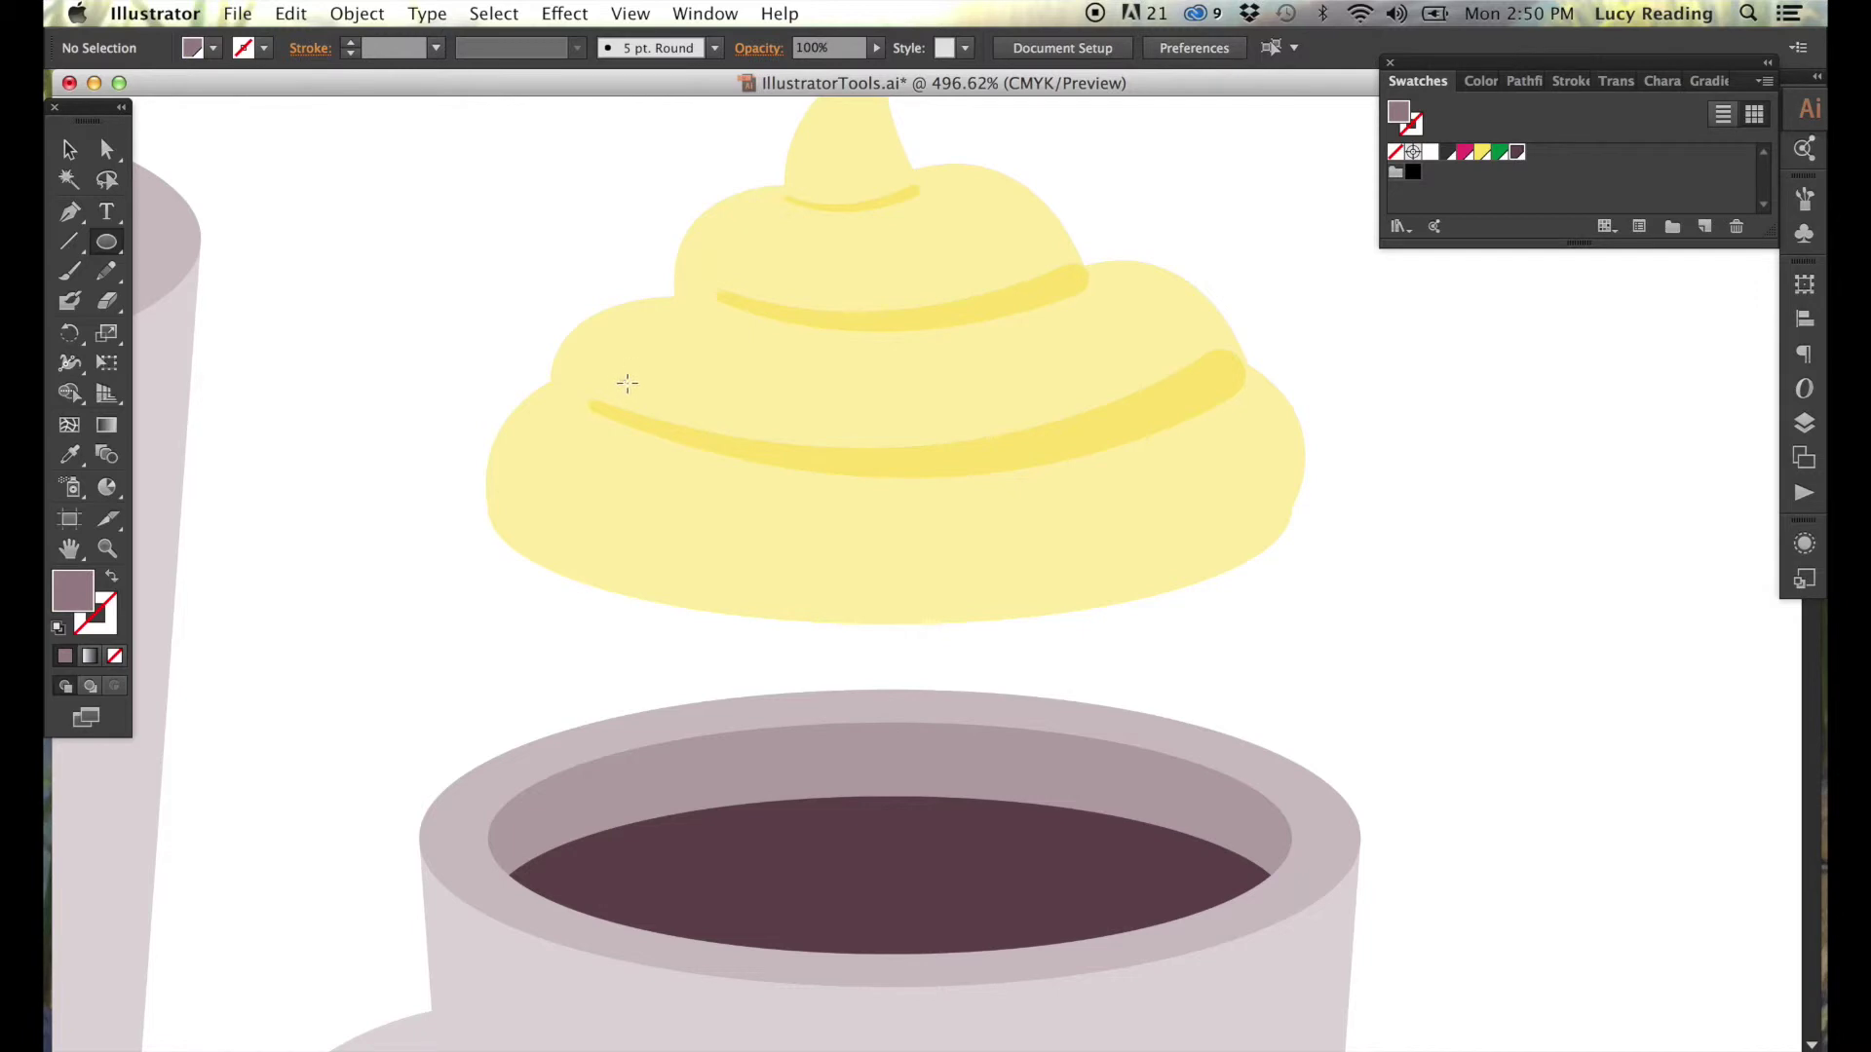
key(F6)
key(v)
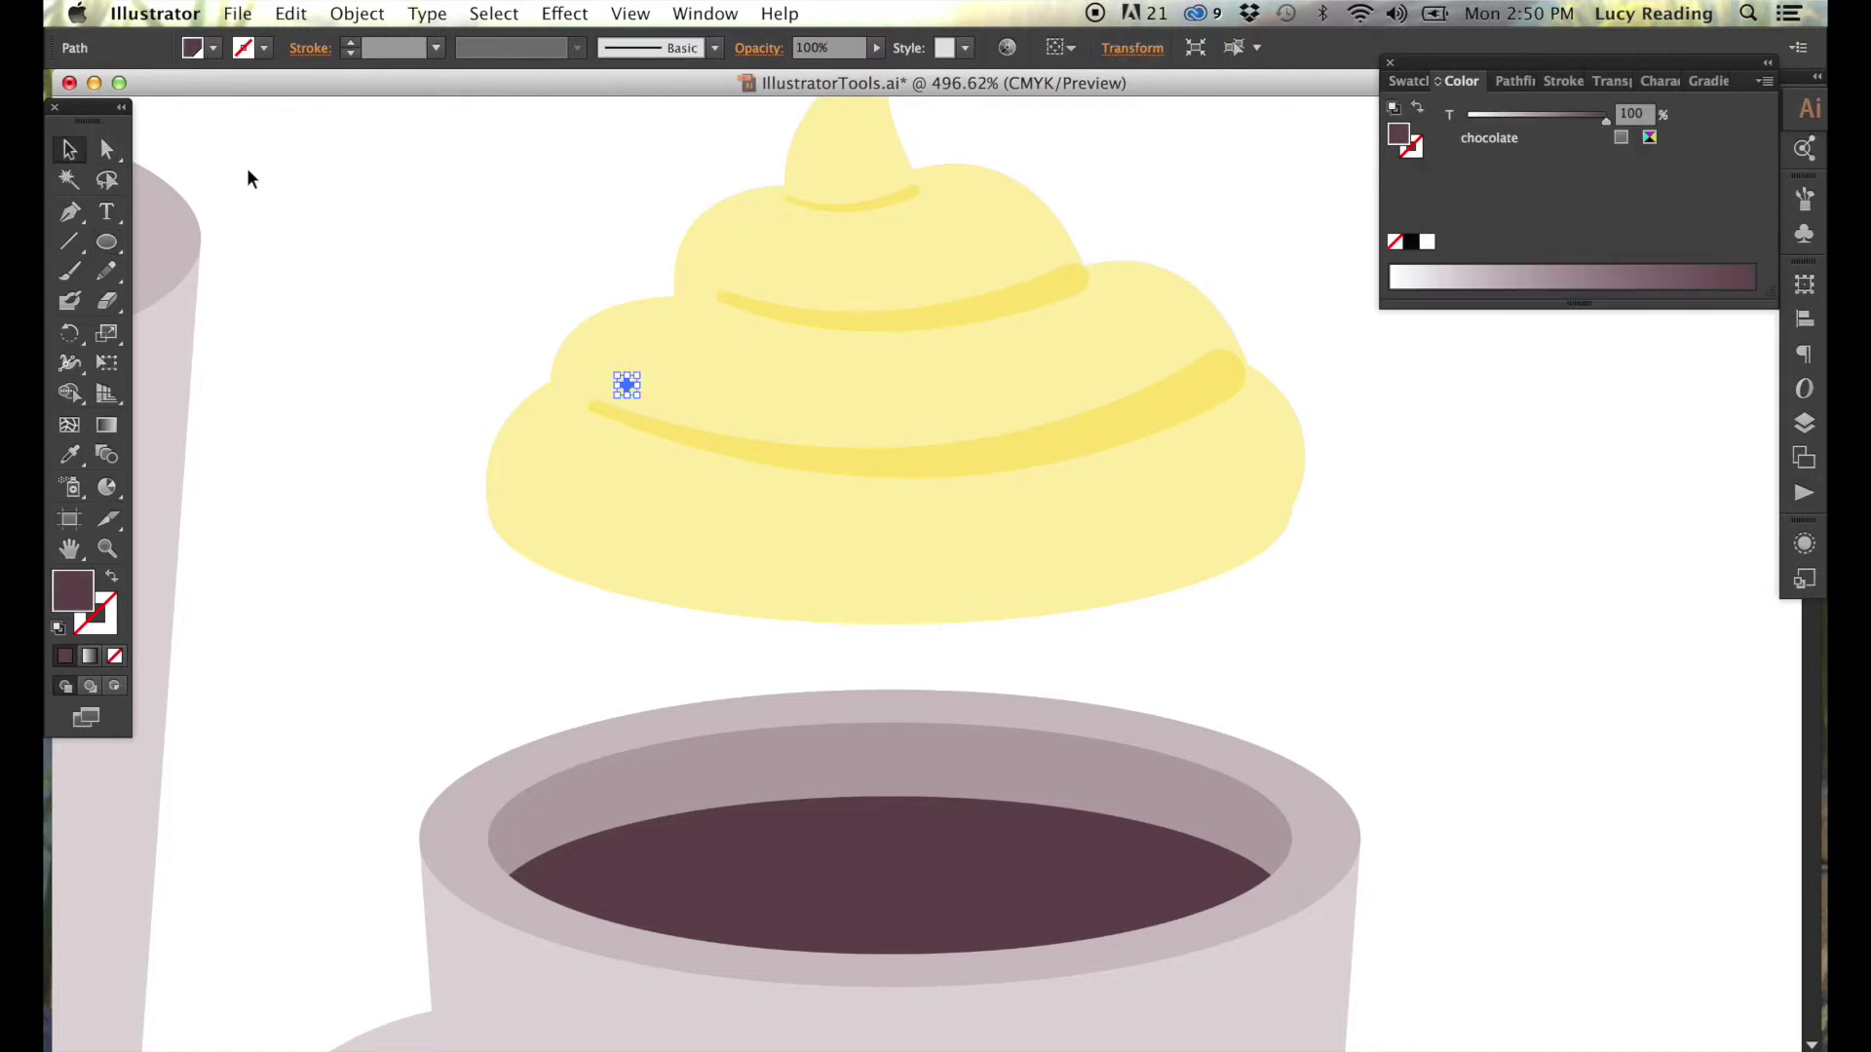
Dot eight small chocolate sprinkles across the yellow cream.
click(627, 385)
click(686, 348)
click(748, 264)
click(844, 260)
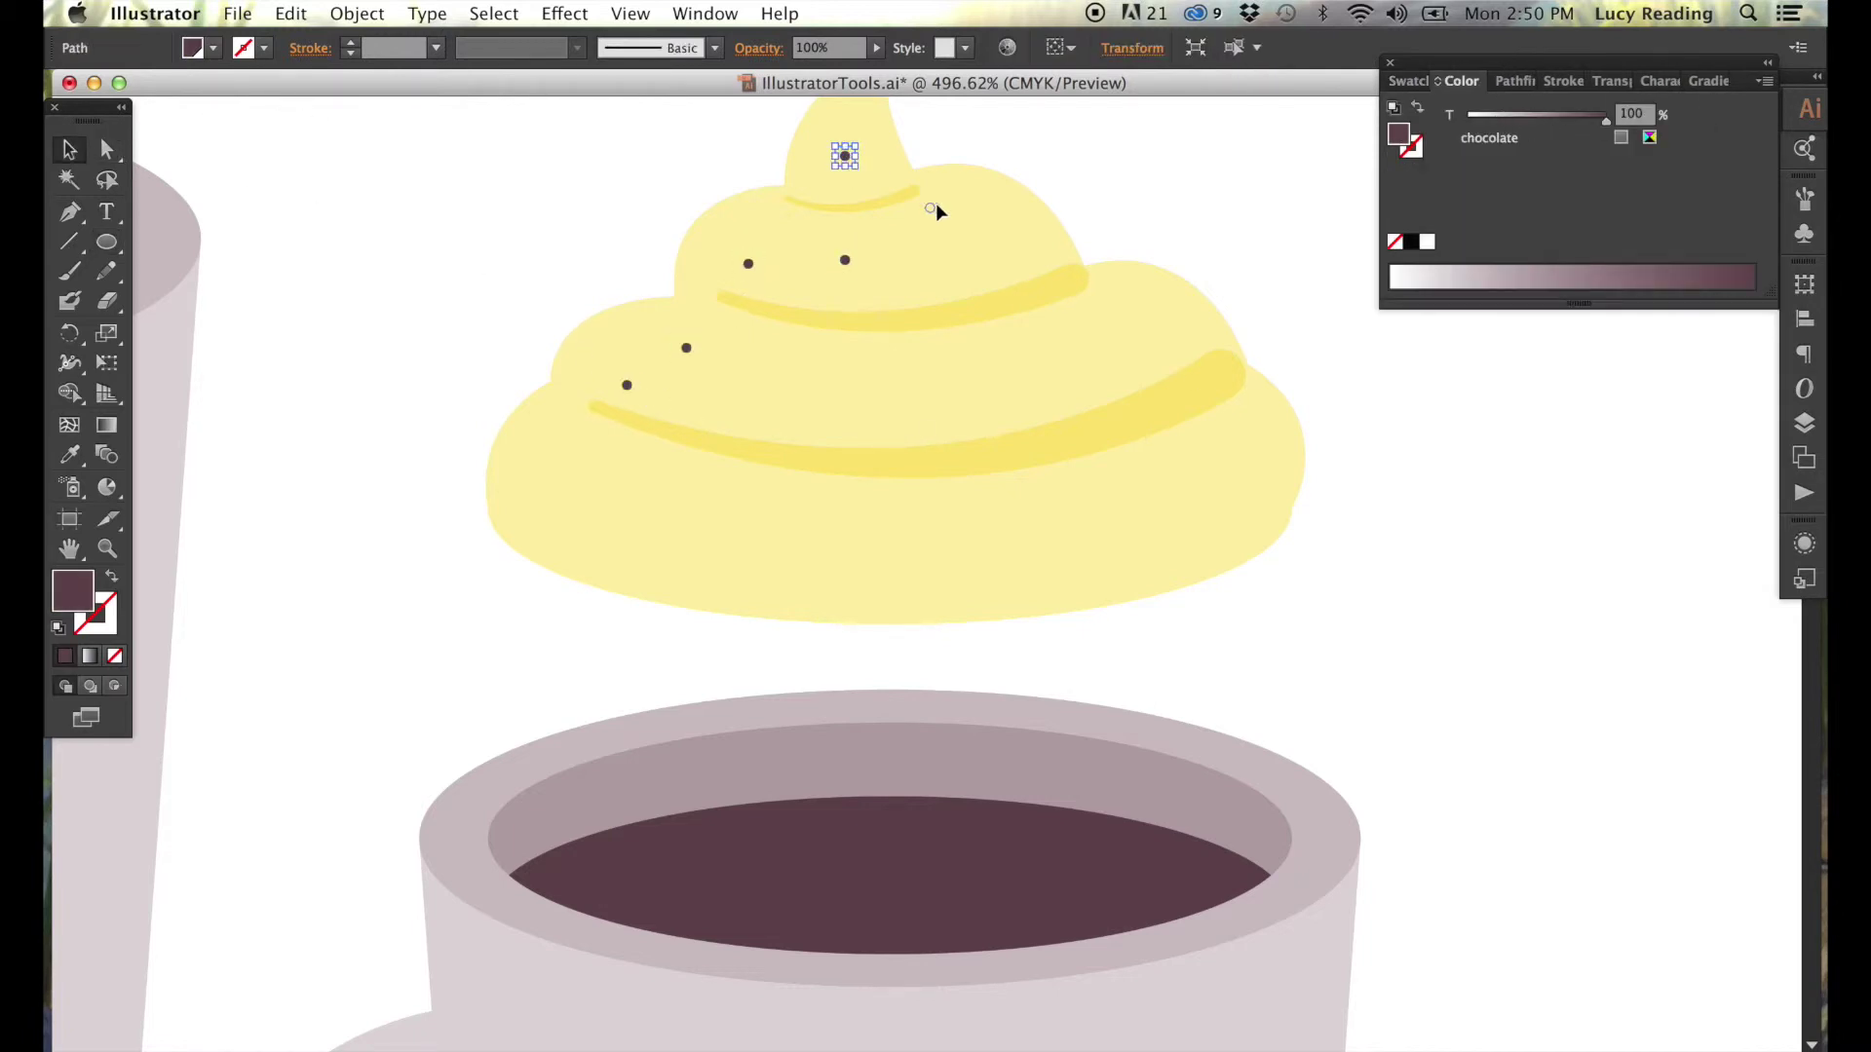
click(724, 408)
click(1077, 353)
click(1191, 396)
click(1016, 457)
Align the cream and its sprinkles down onto the mauve mug's cup-top ellipse.
drag(511, 202, 1224, 545)
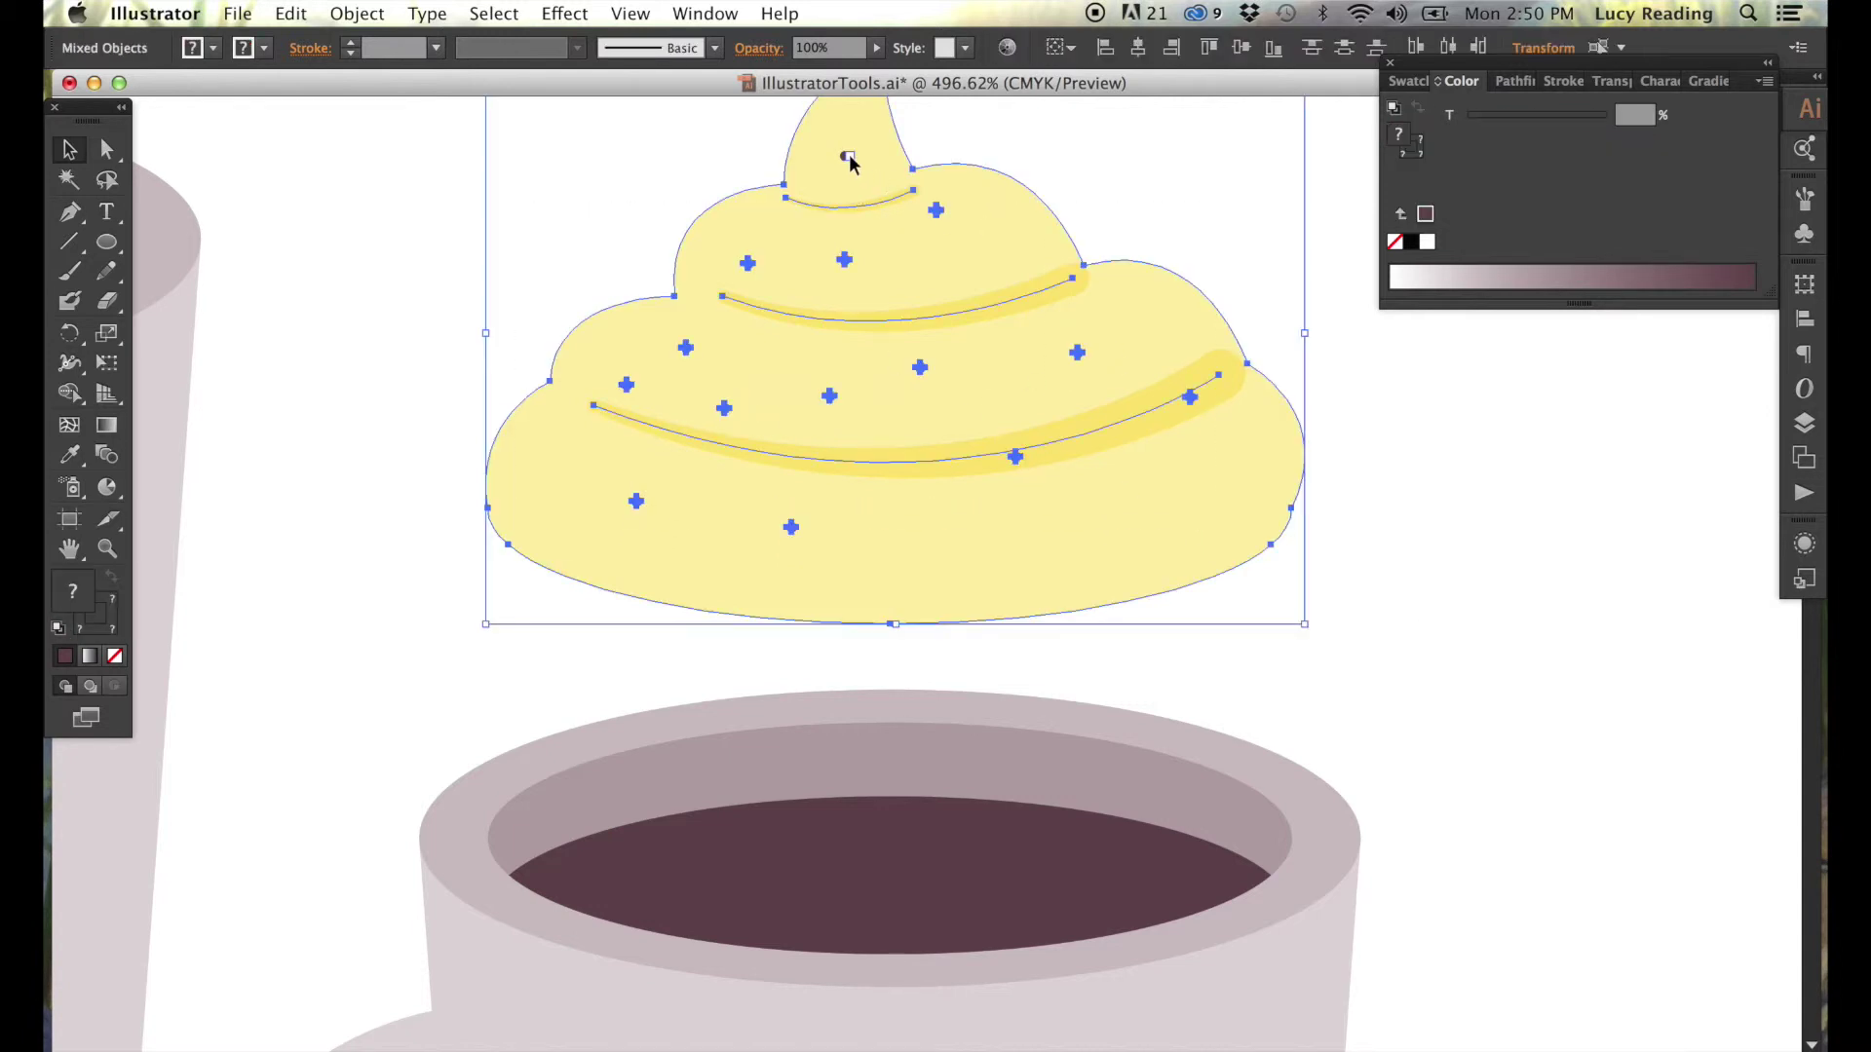
click(1111, 218)
key(z)
key(super+minus)
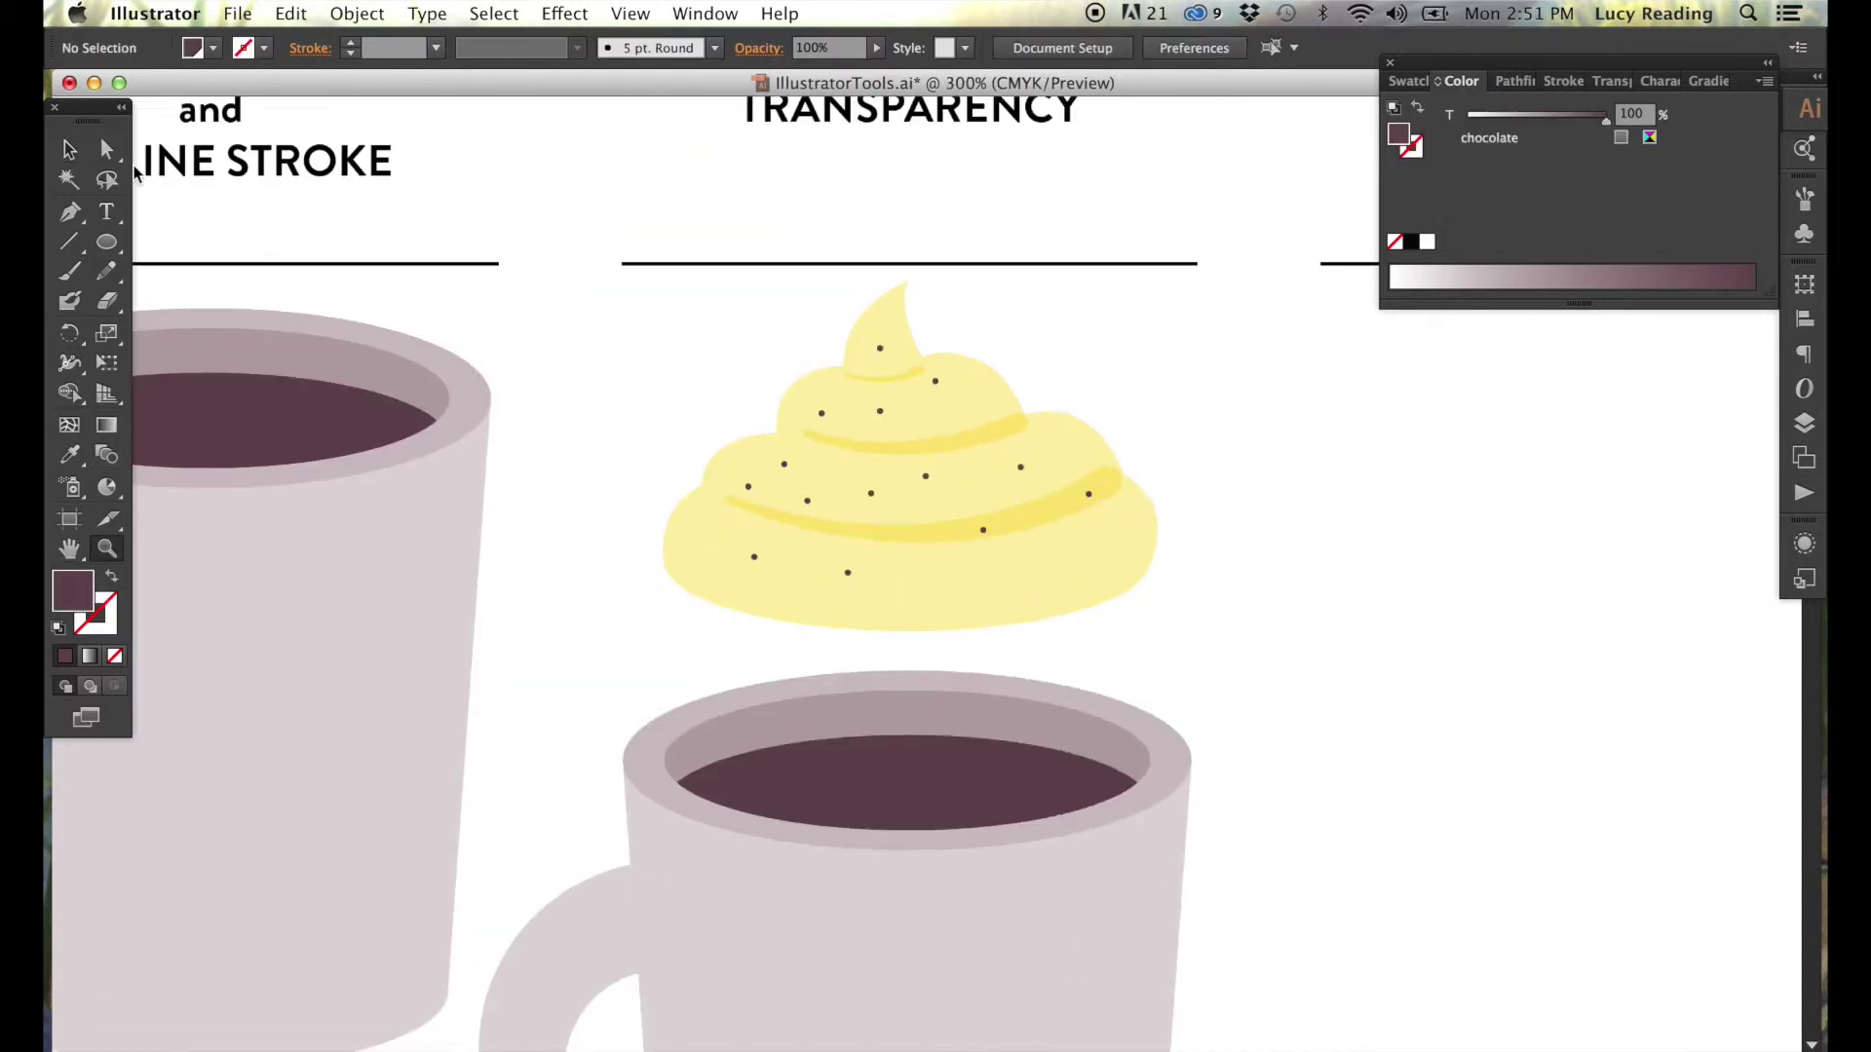
click(801, 694)
shift+click(847, 581)
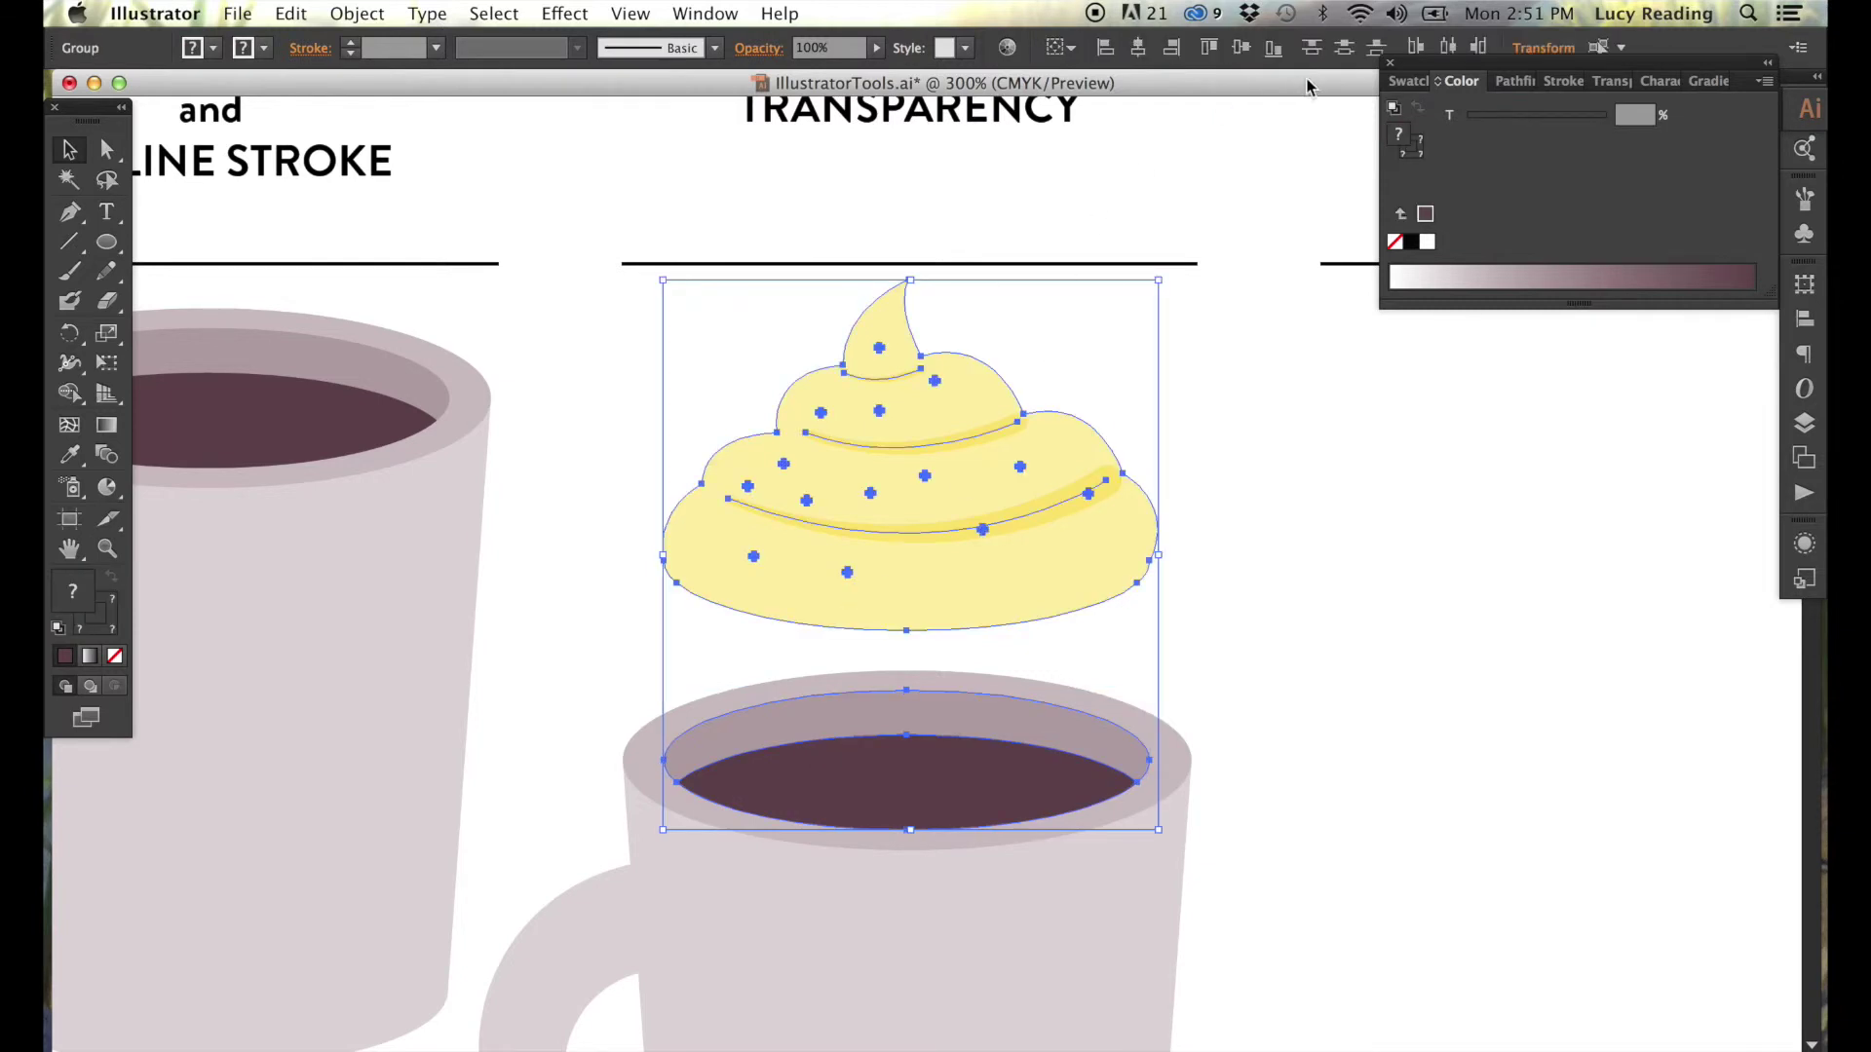
drag(1439, 67, 1456, 187)
click(1267, 48)
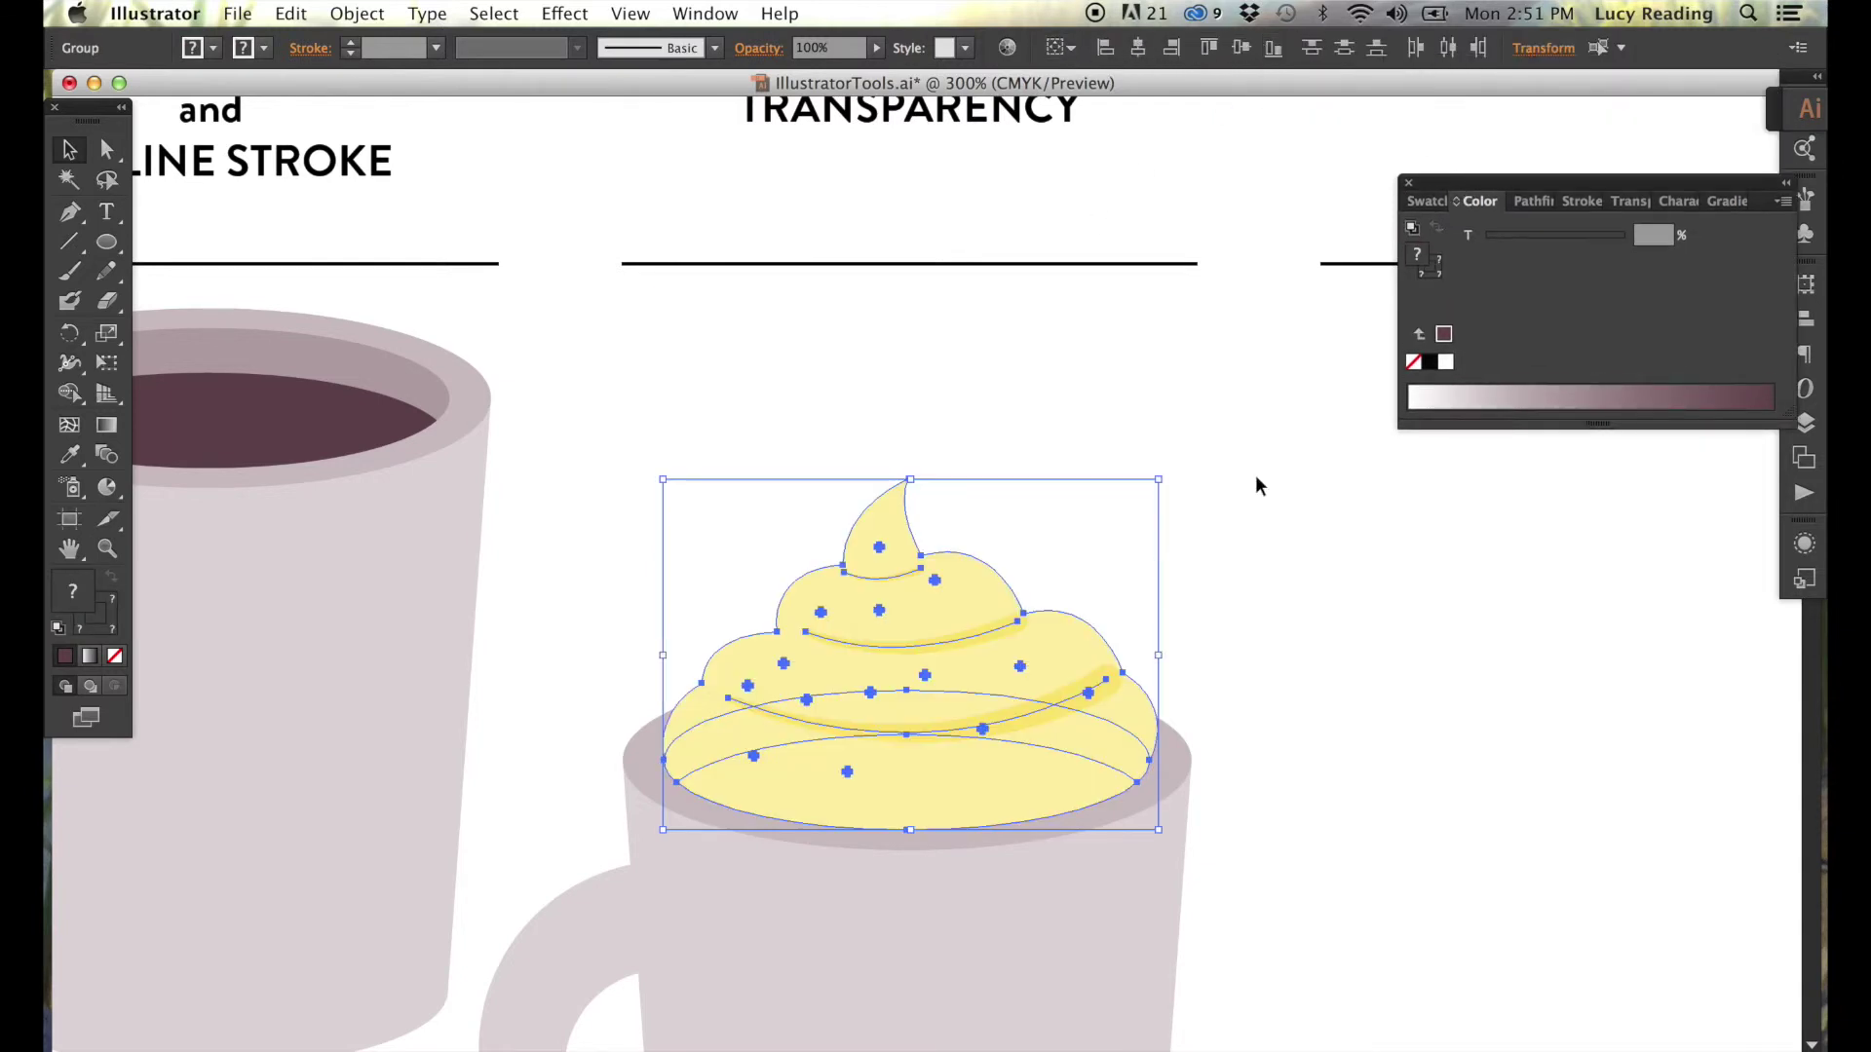
click(1347, 734)
Scroll down the artboard to the next card.
scroll(1346, 735, down, 4)
scroll(1341, 729, down, 4)
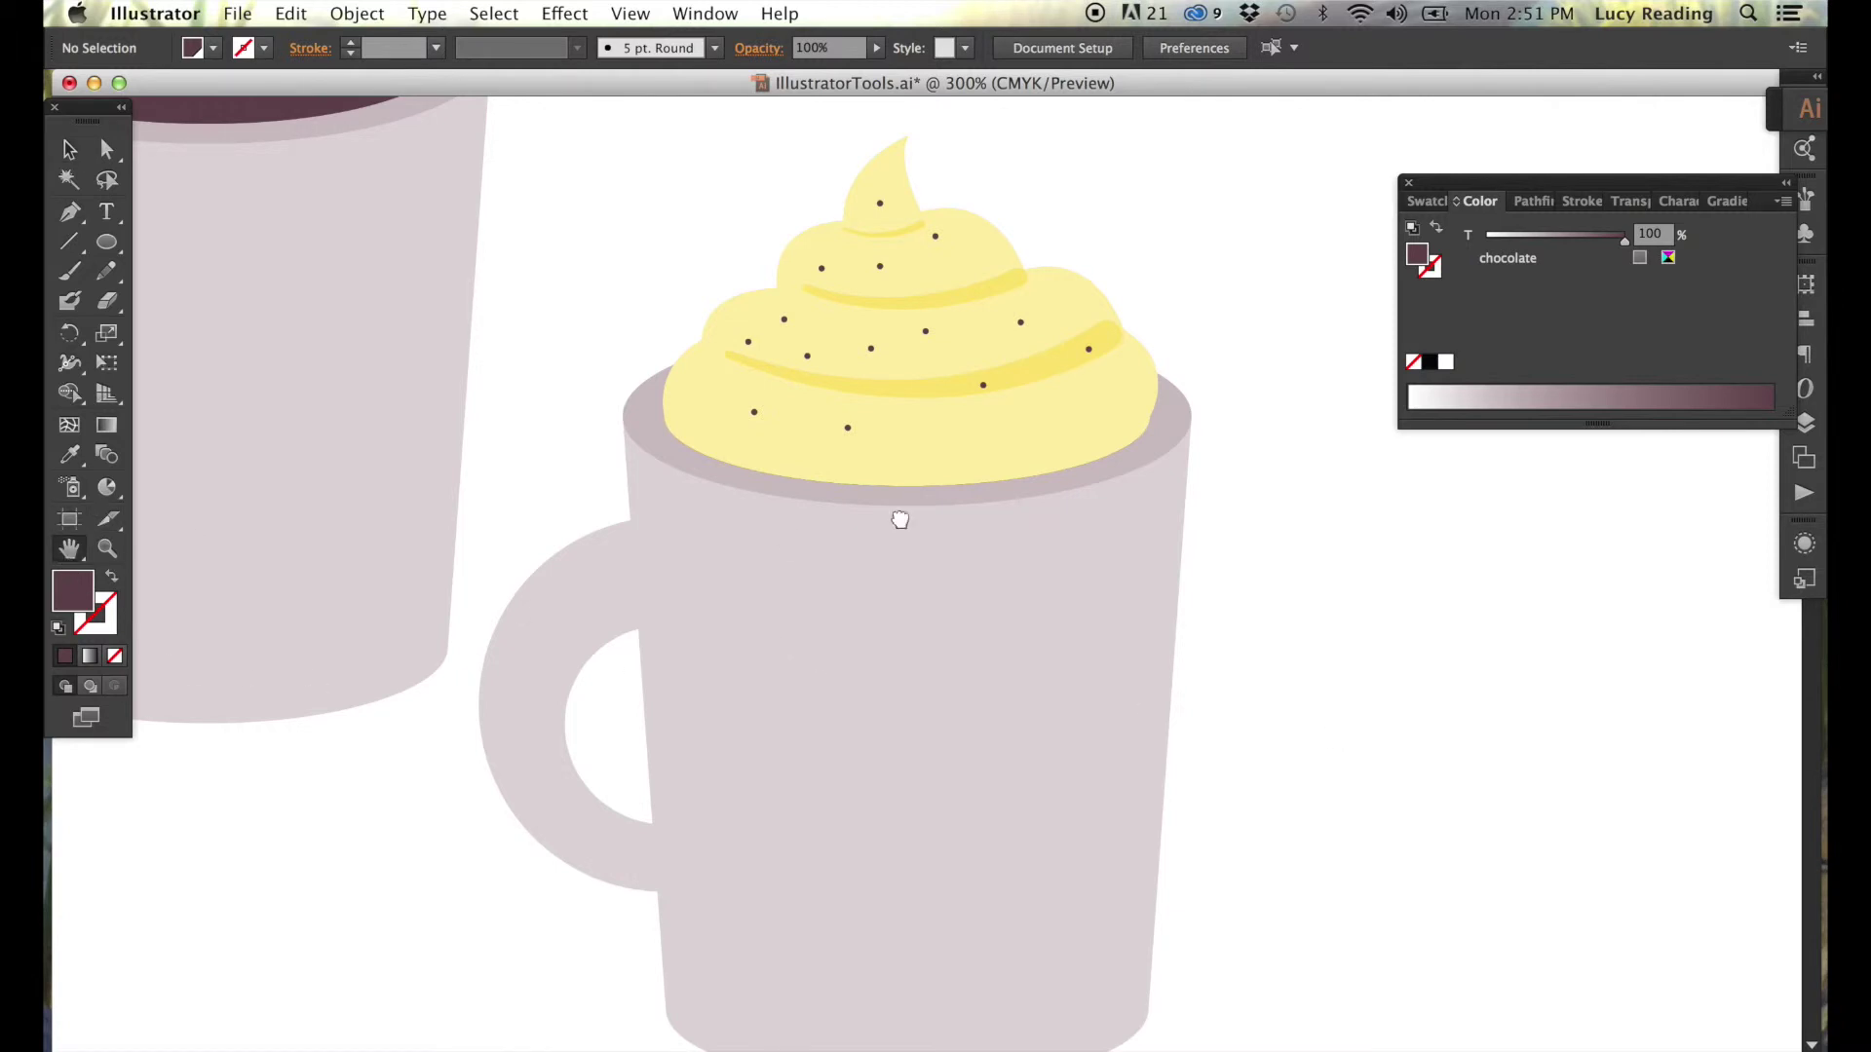
scroll(899, 519, down, 2)
scroll(936, 551, down, 2)
scroll(776, 509, up, 2)
scroll(1086, 160, up, 1)
Replace the 'X. TITLE TK' placeholder heading with '10. IMAGE TRACE'.
key(t)
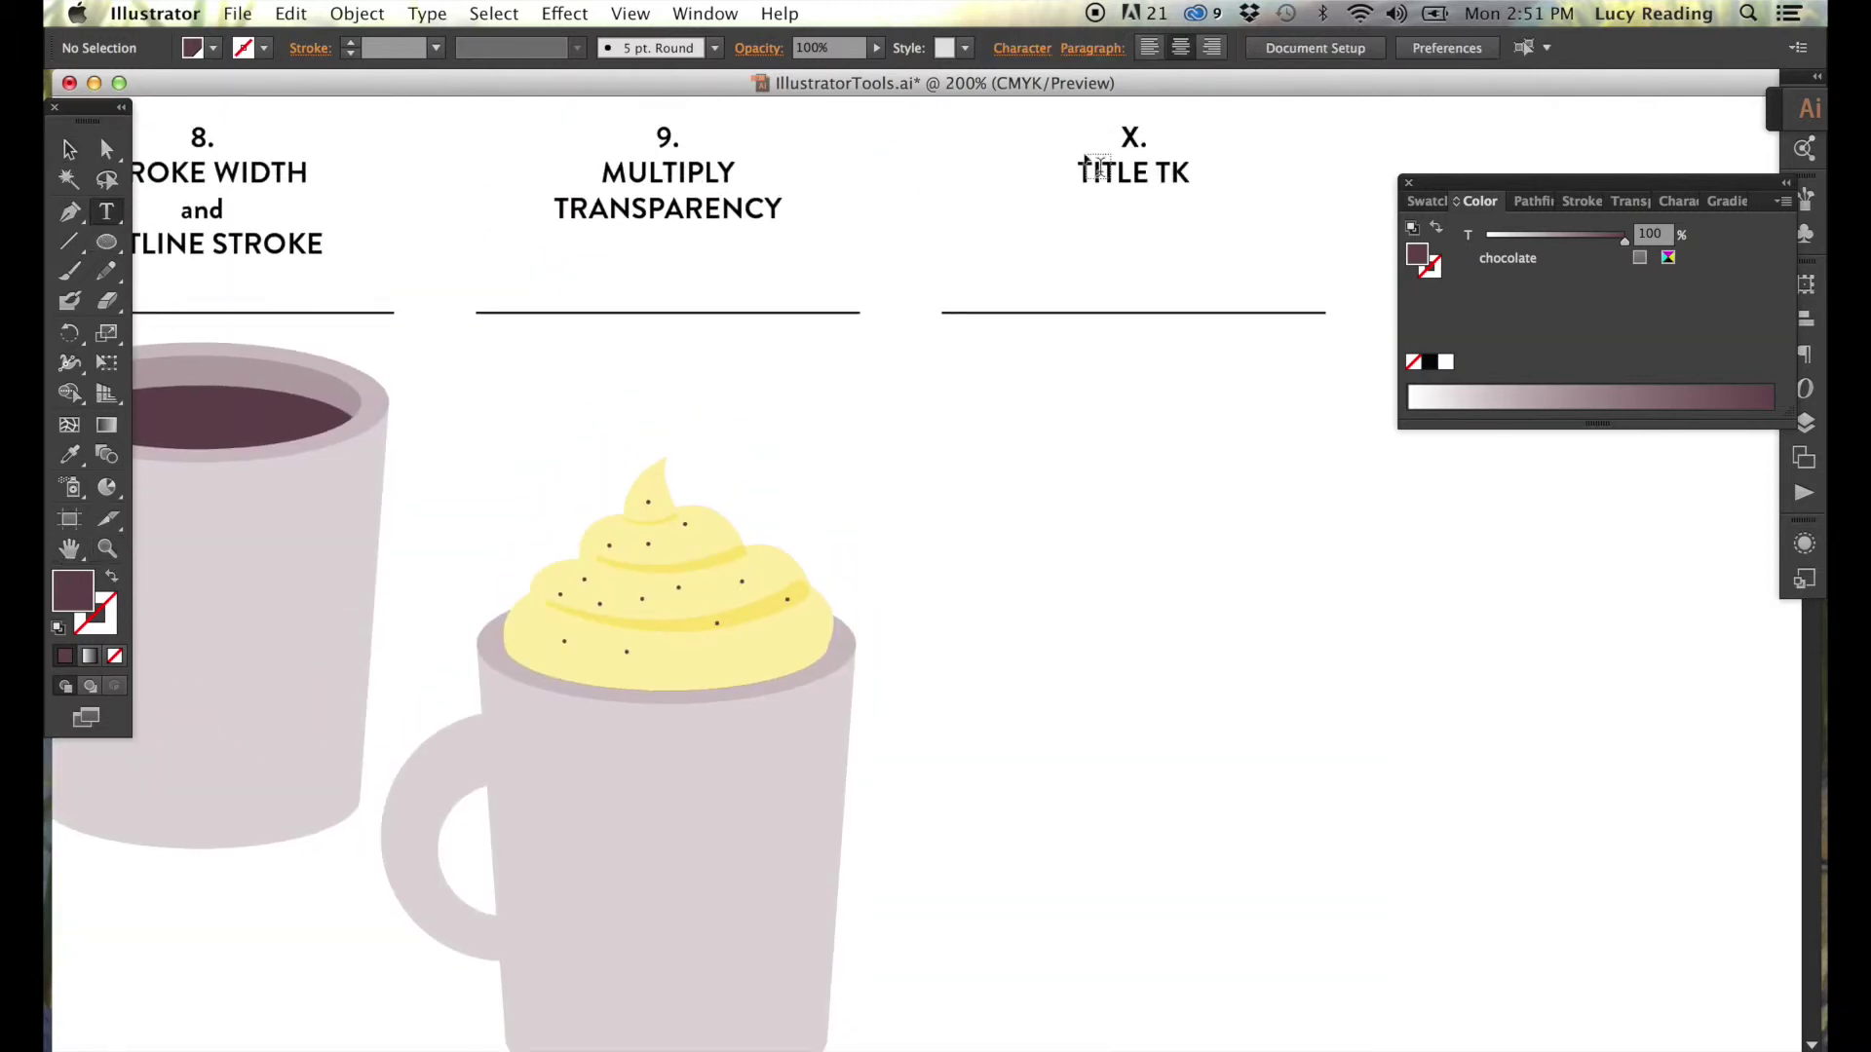
double_click(1126, 134)
triple_click(1232, 186)
text(IMAGE TRACE)
key(Escape)
click(514, 401)
Zoom in on the '10. IMAGE TRACE' heading and bring Safari to the front.
scroll(982, 522, up, 2)
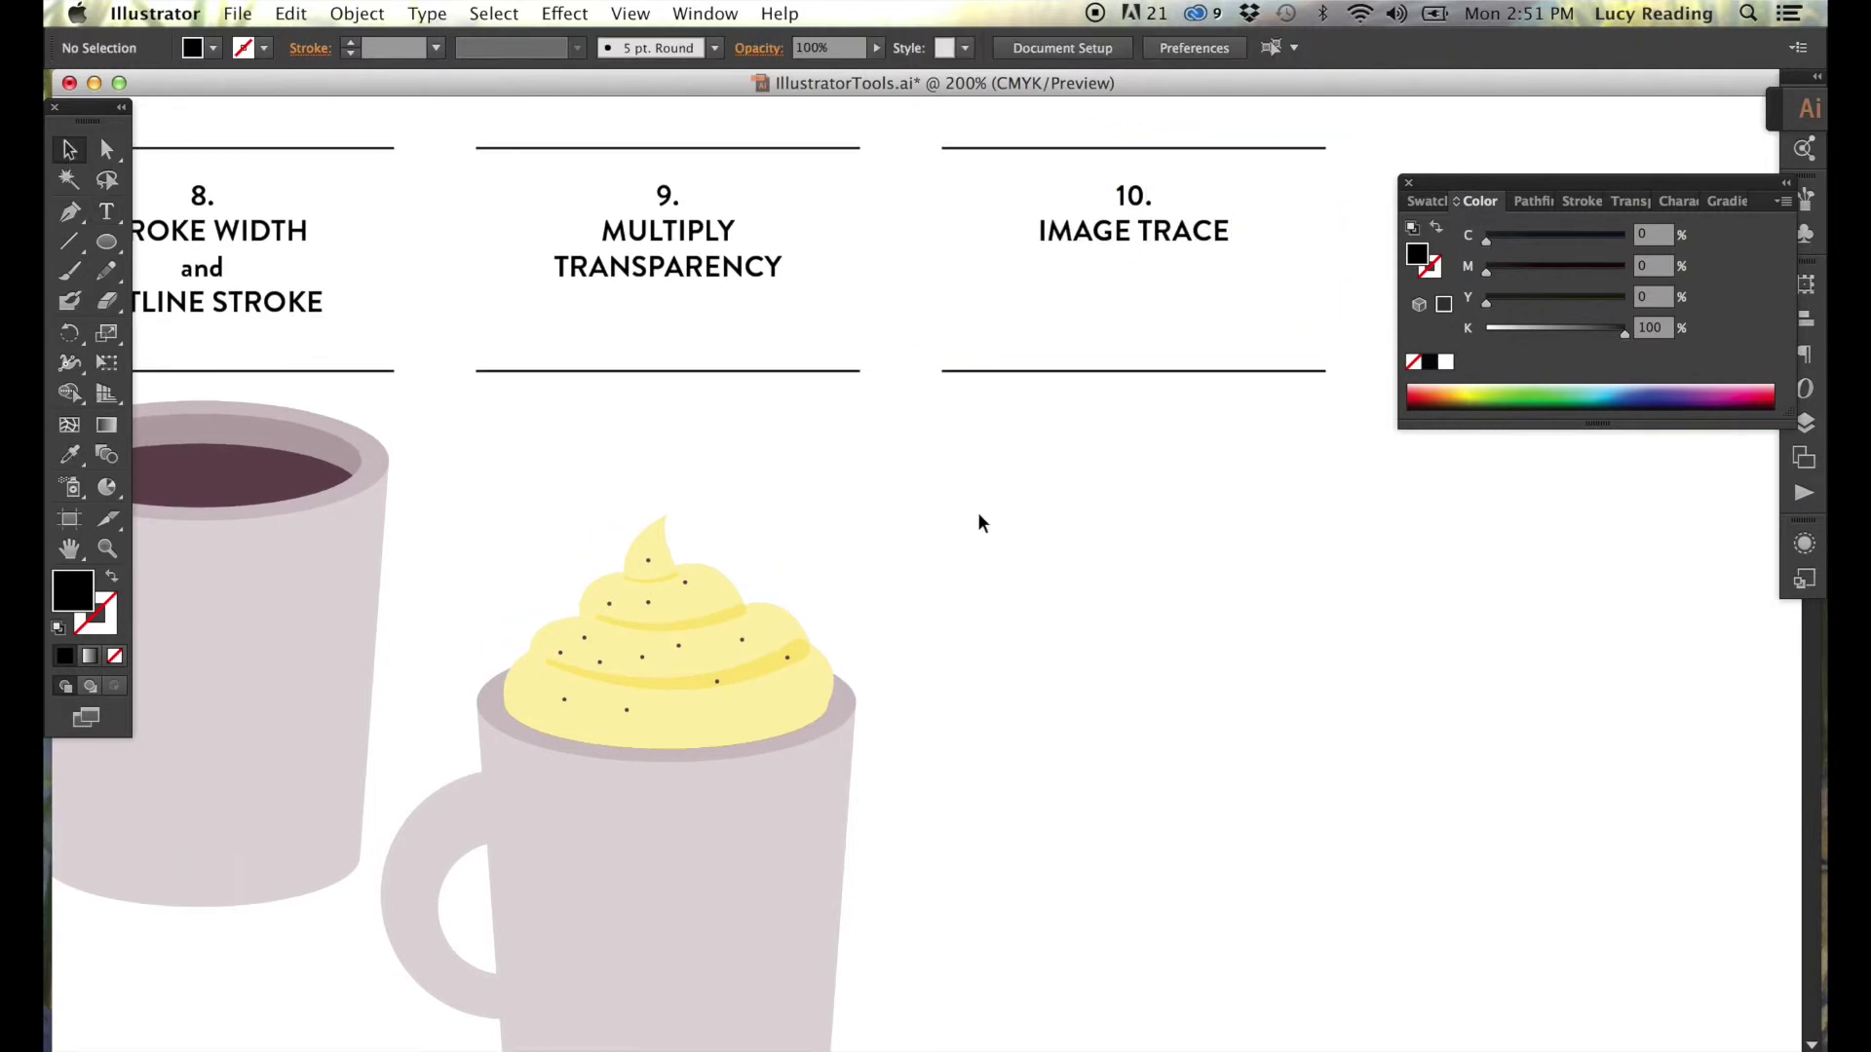
click(108, 548)
mouse_move(927, 131)
mouse_down()
mouse_move(1211, 355)
mouse_move(1398, 455)
mouse_up()
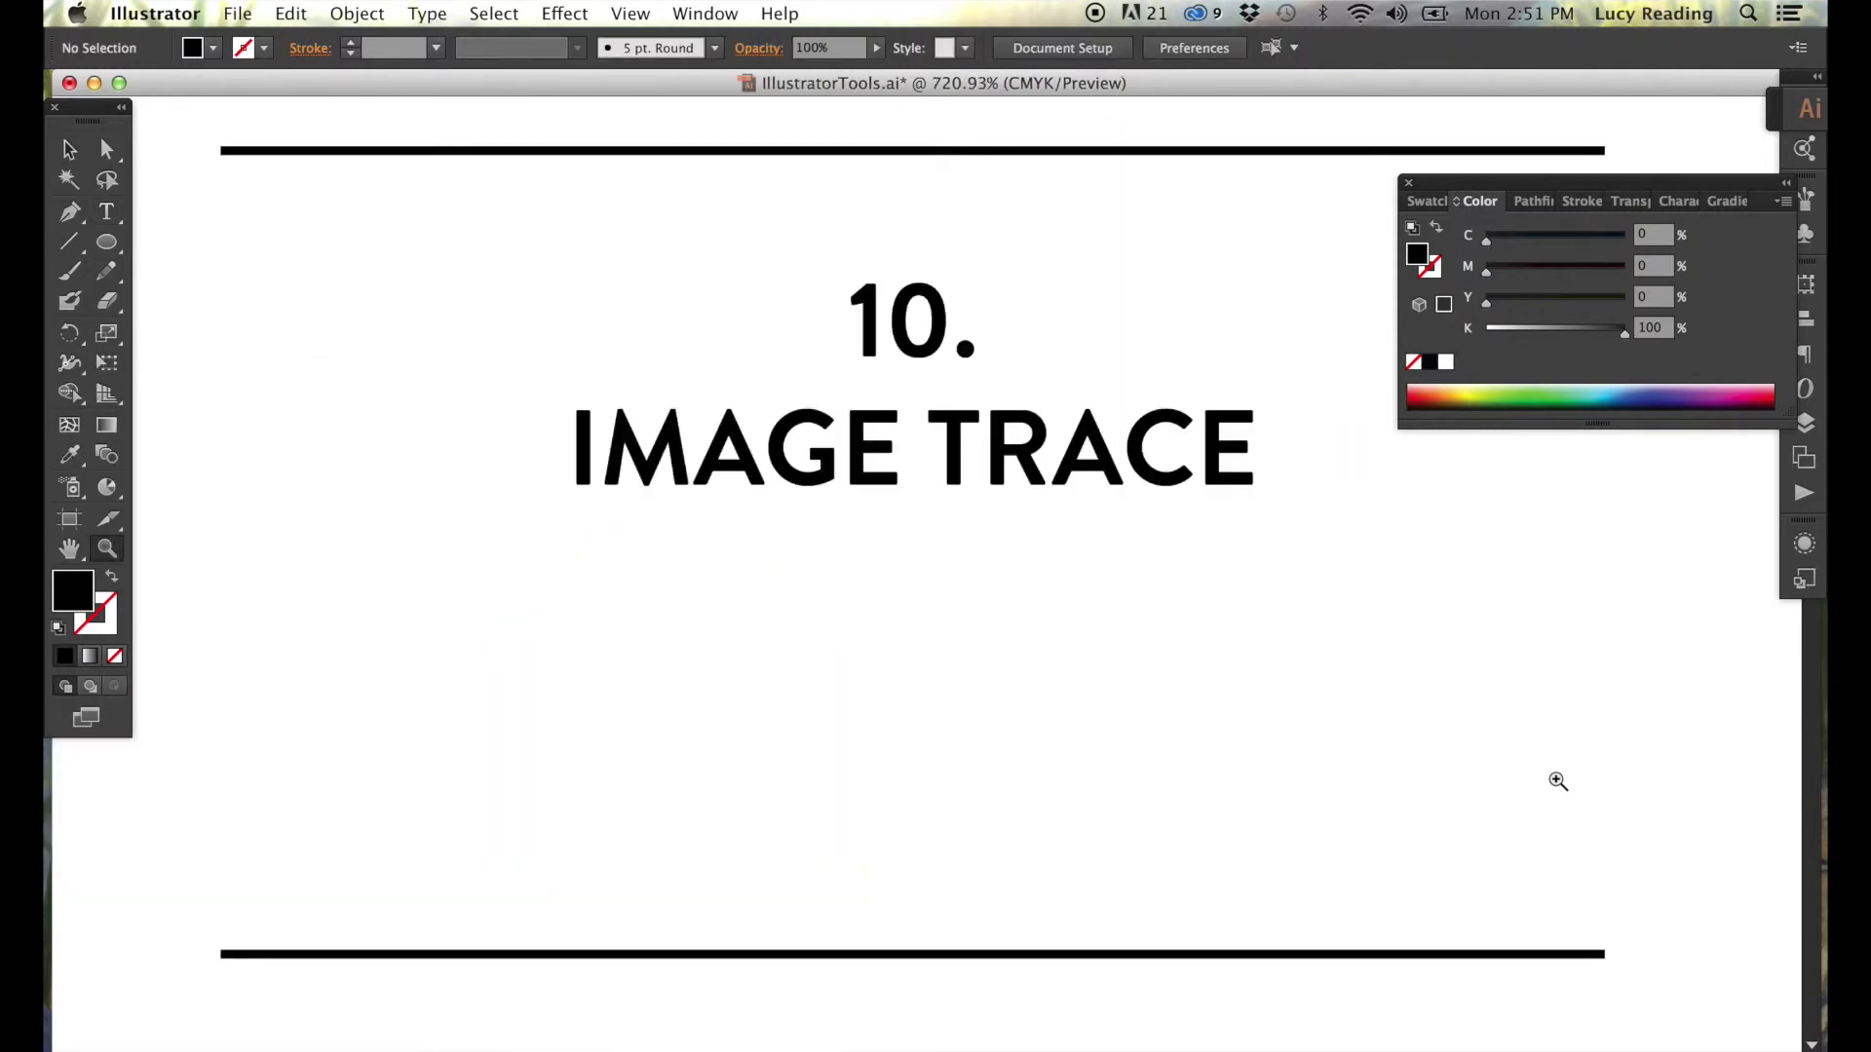
key(super+Tab)
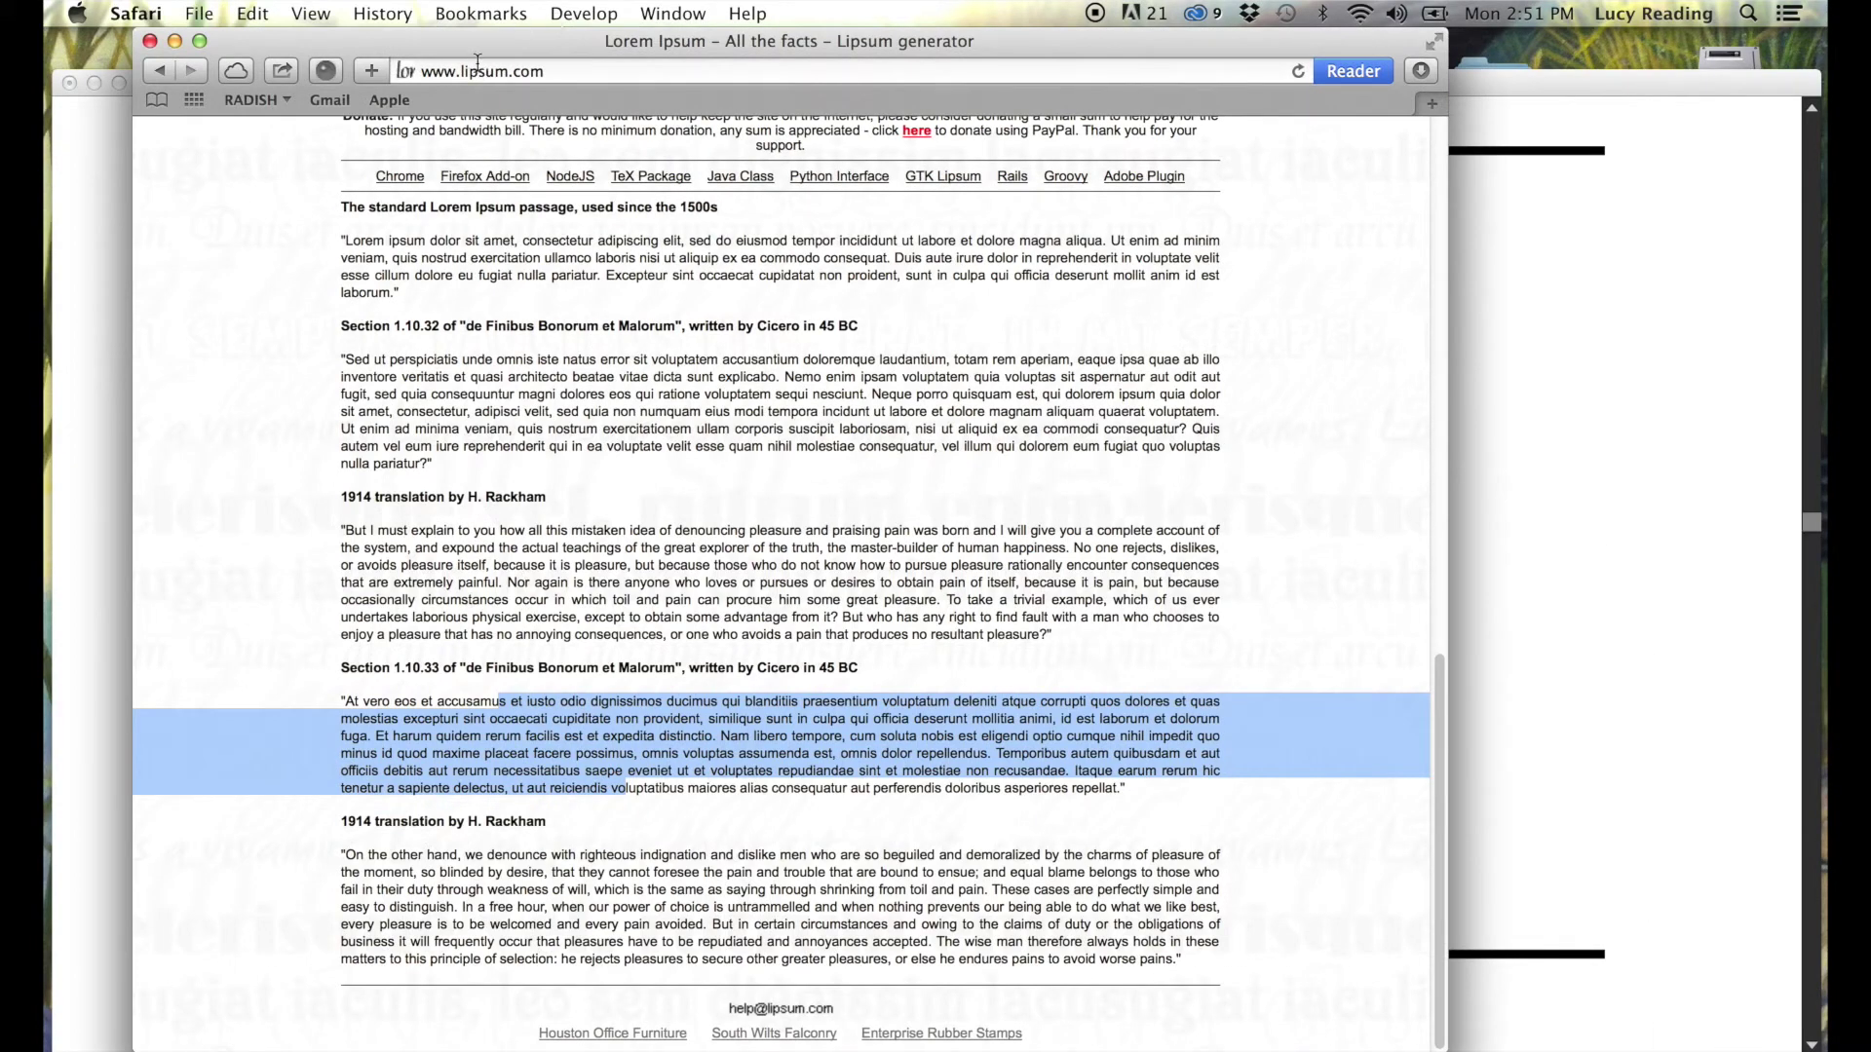
Go to the Google homepage in Safari.
key(super+l)
text(gogole)
key(BackSpace)
key(BackSpace)
key(BackSpace)
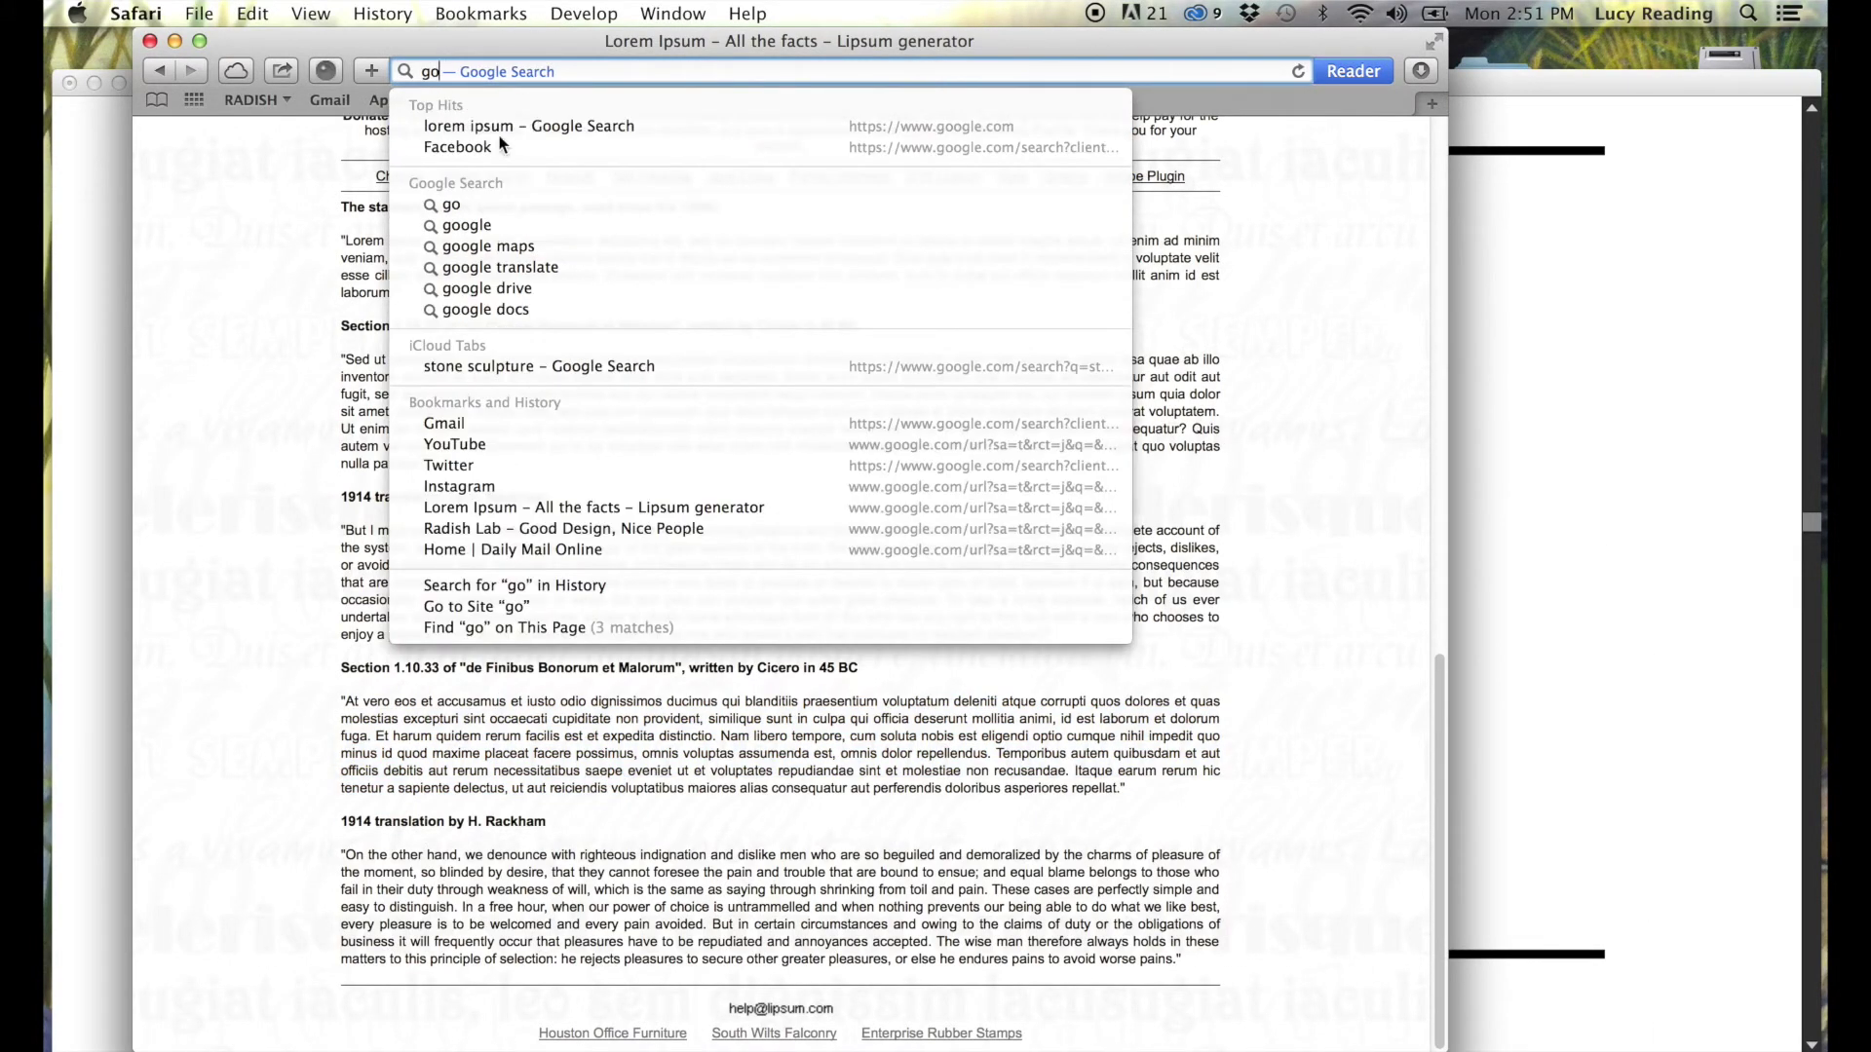
click(468, 225)
click(363, 348)
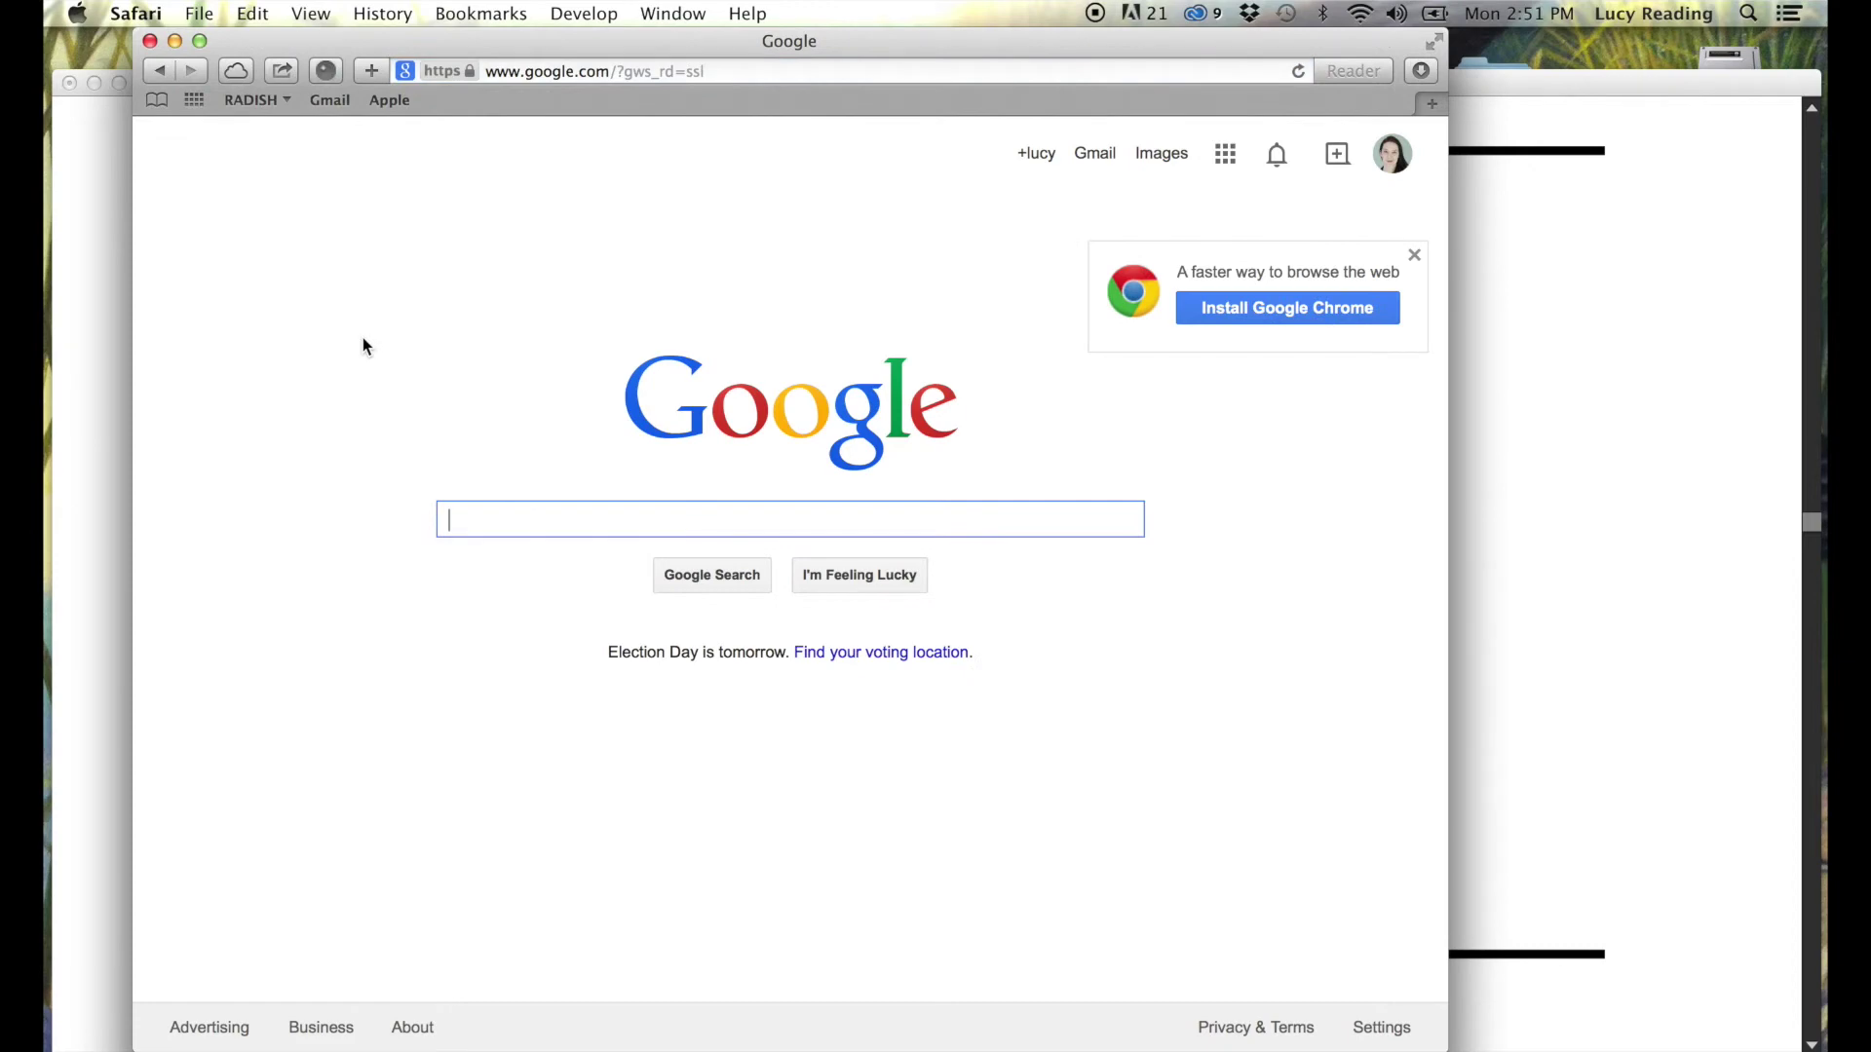
Open the full-size Starbucks logo from Google Images and move the window right.
text(starbucks logo)
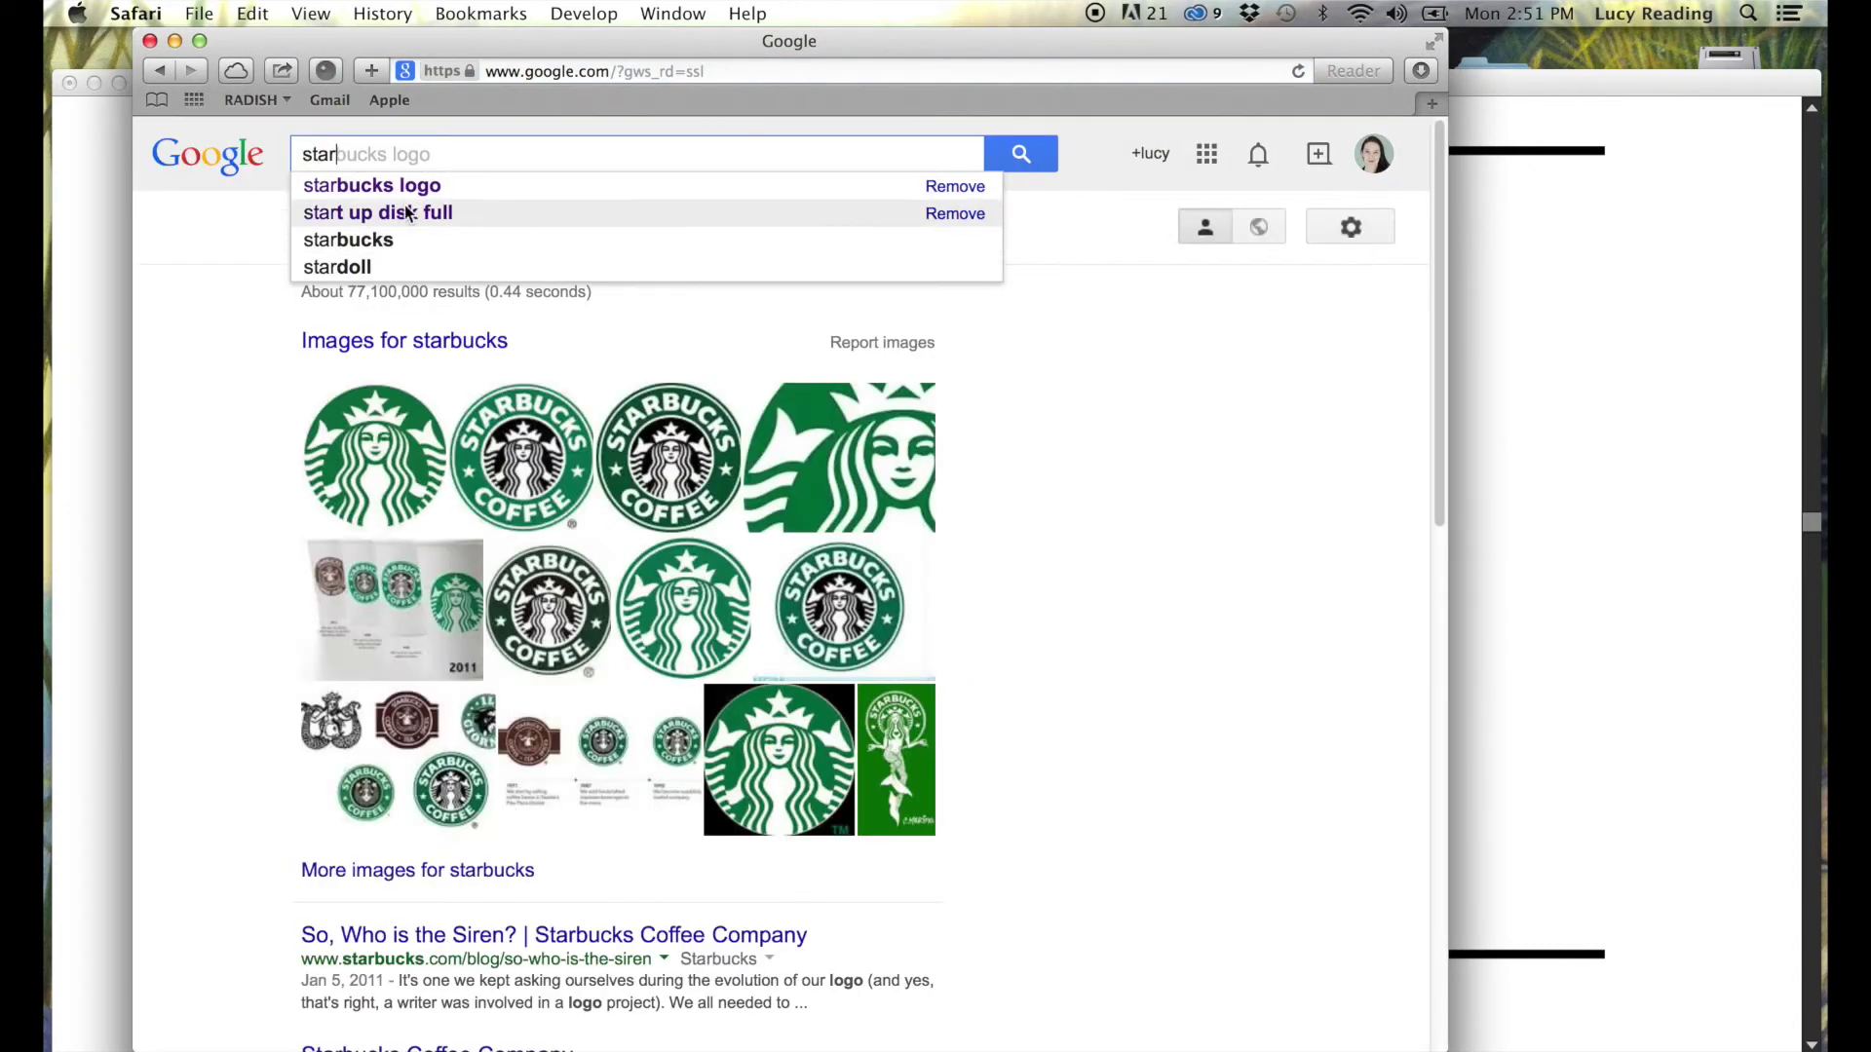
click(403, 190)
click(401, 226)
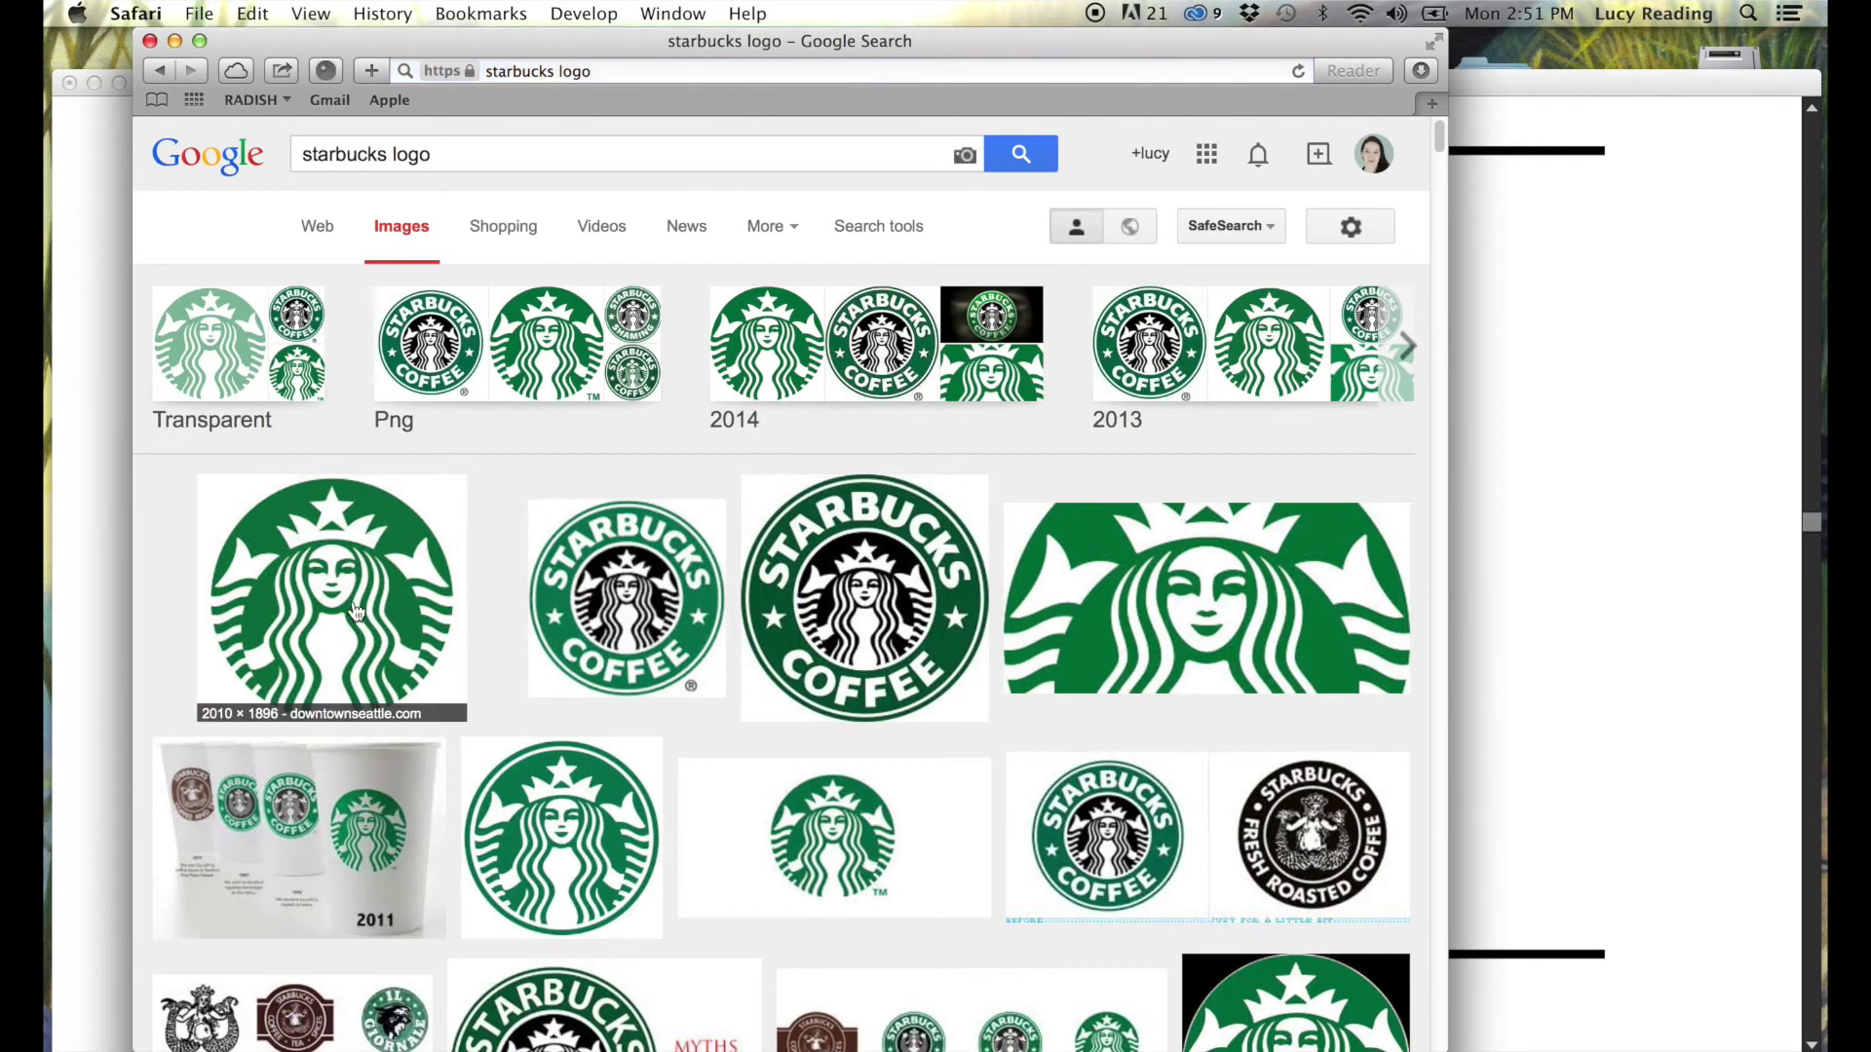
click(331, 599)
click(1047, 556)
drag(805, 84, 1698, 103)
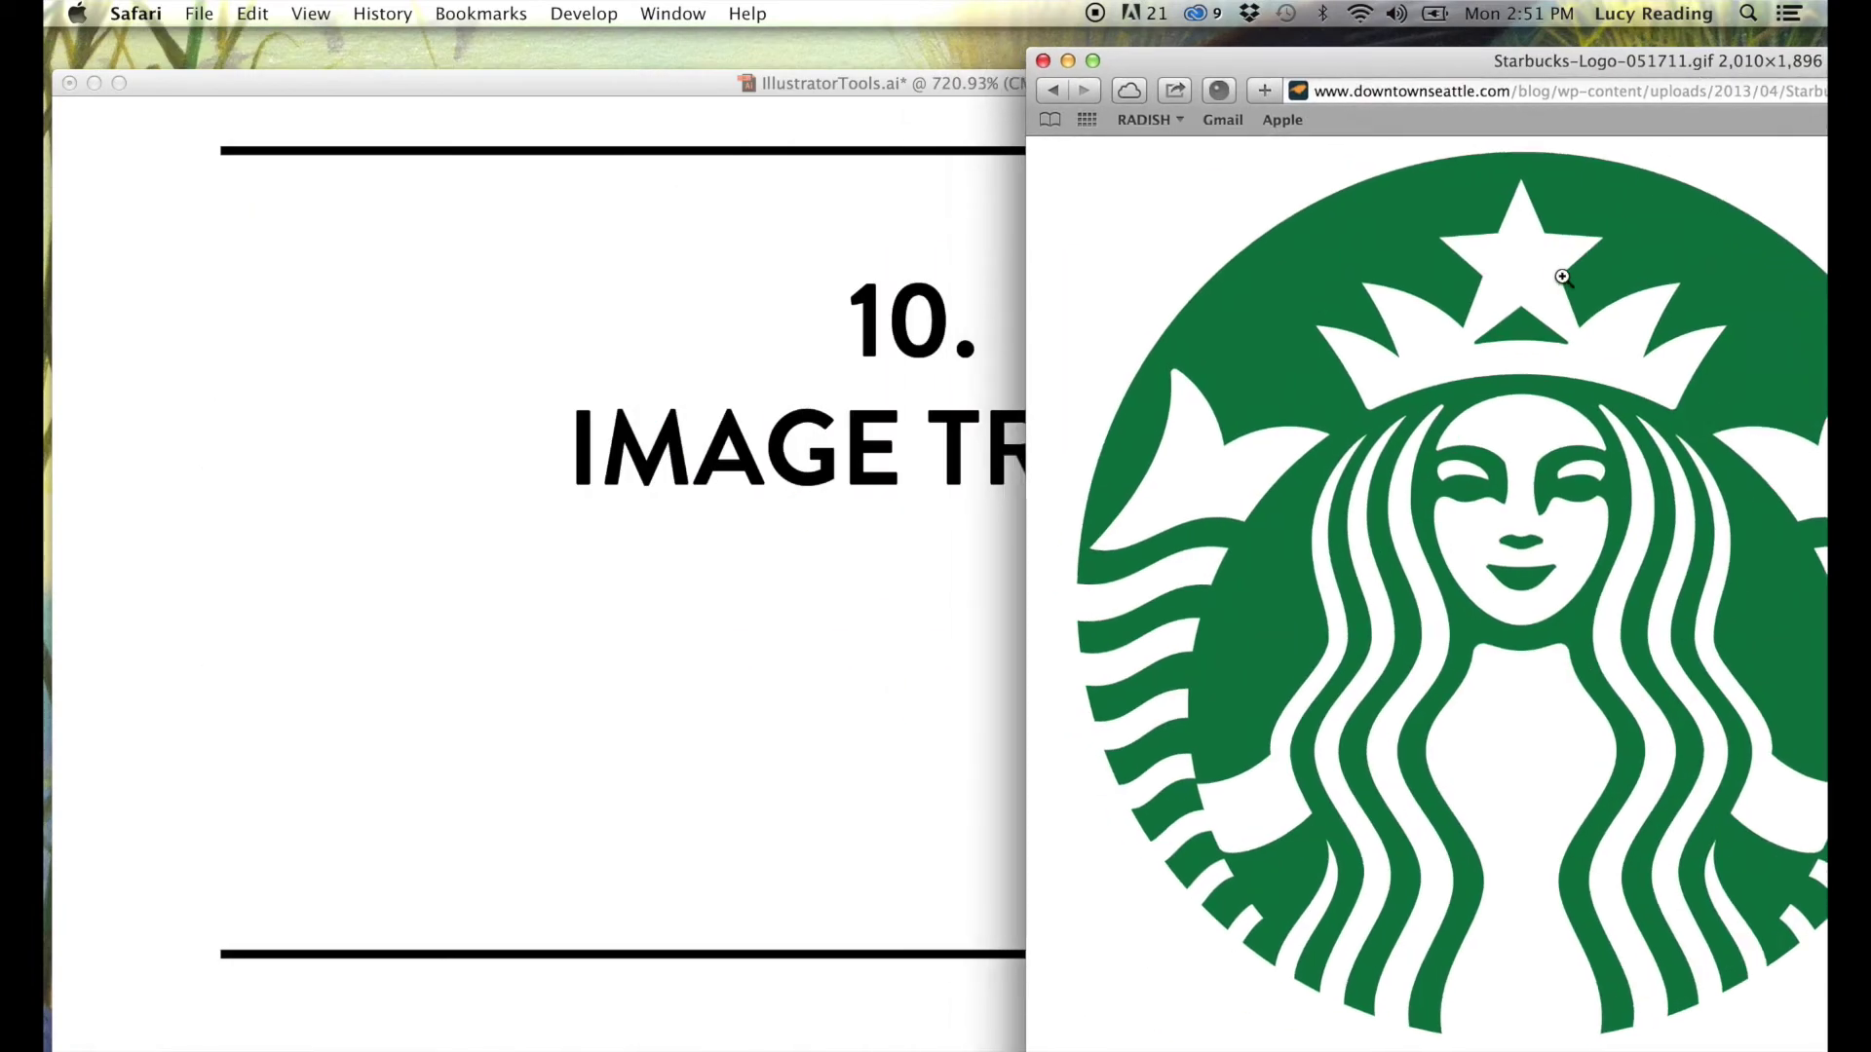
Place the Starbucks logo image into the document, left of the cards.
drag(1403, 310, 504, 592)
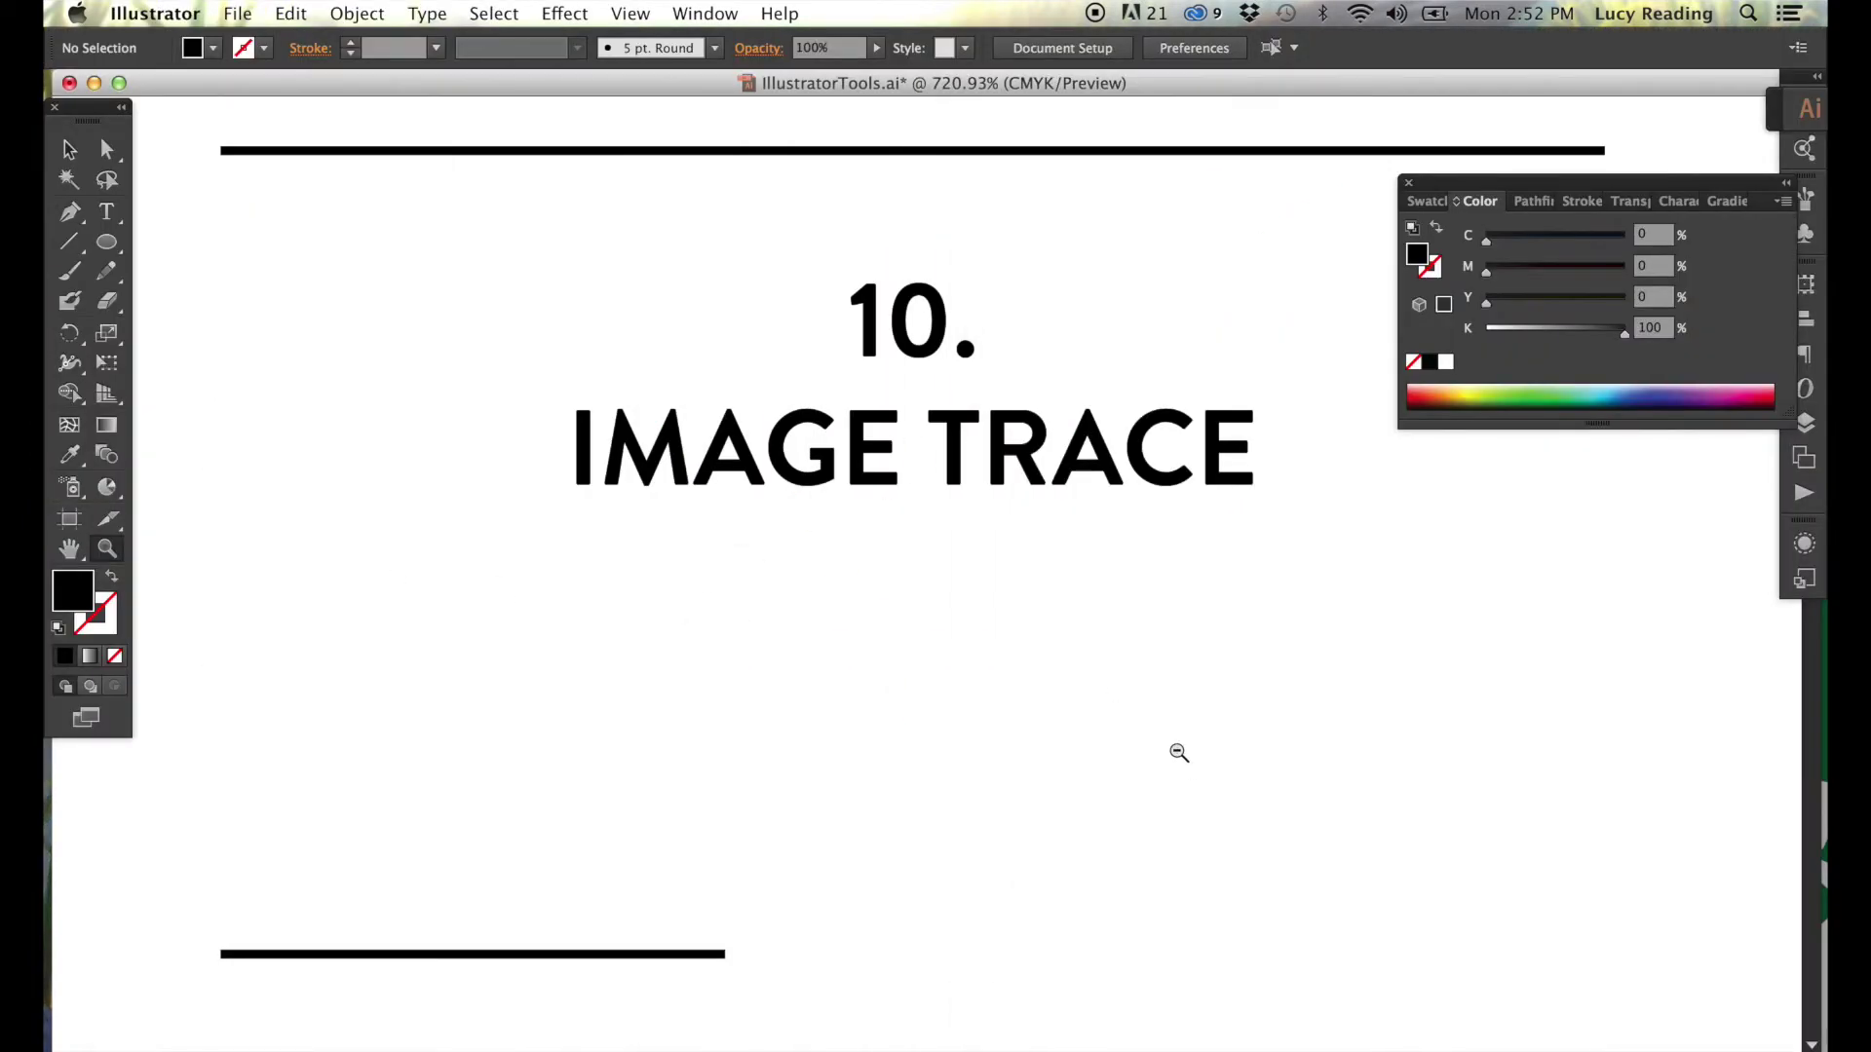
alt+click(1179, 753)
alt+click(828, 736)
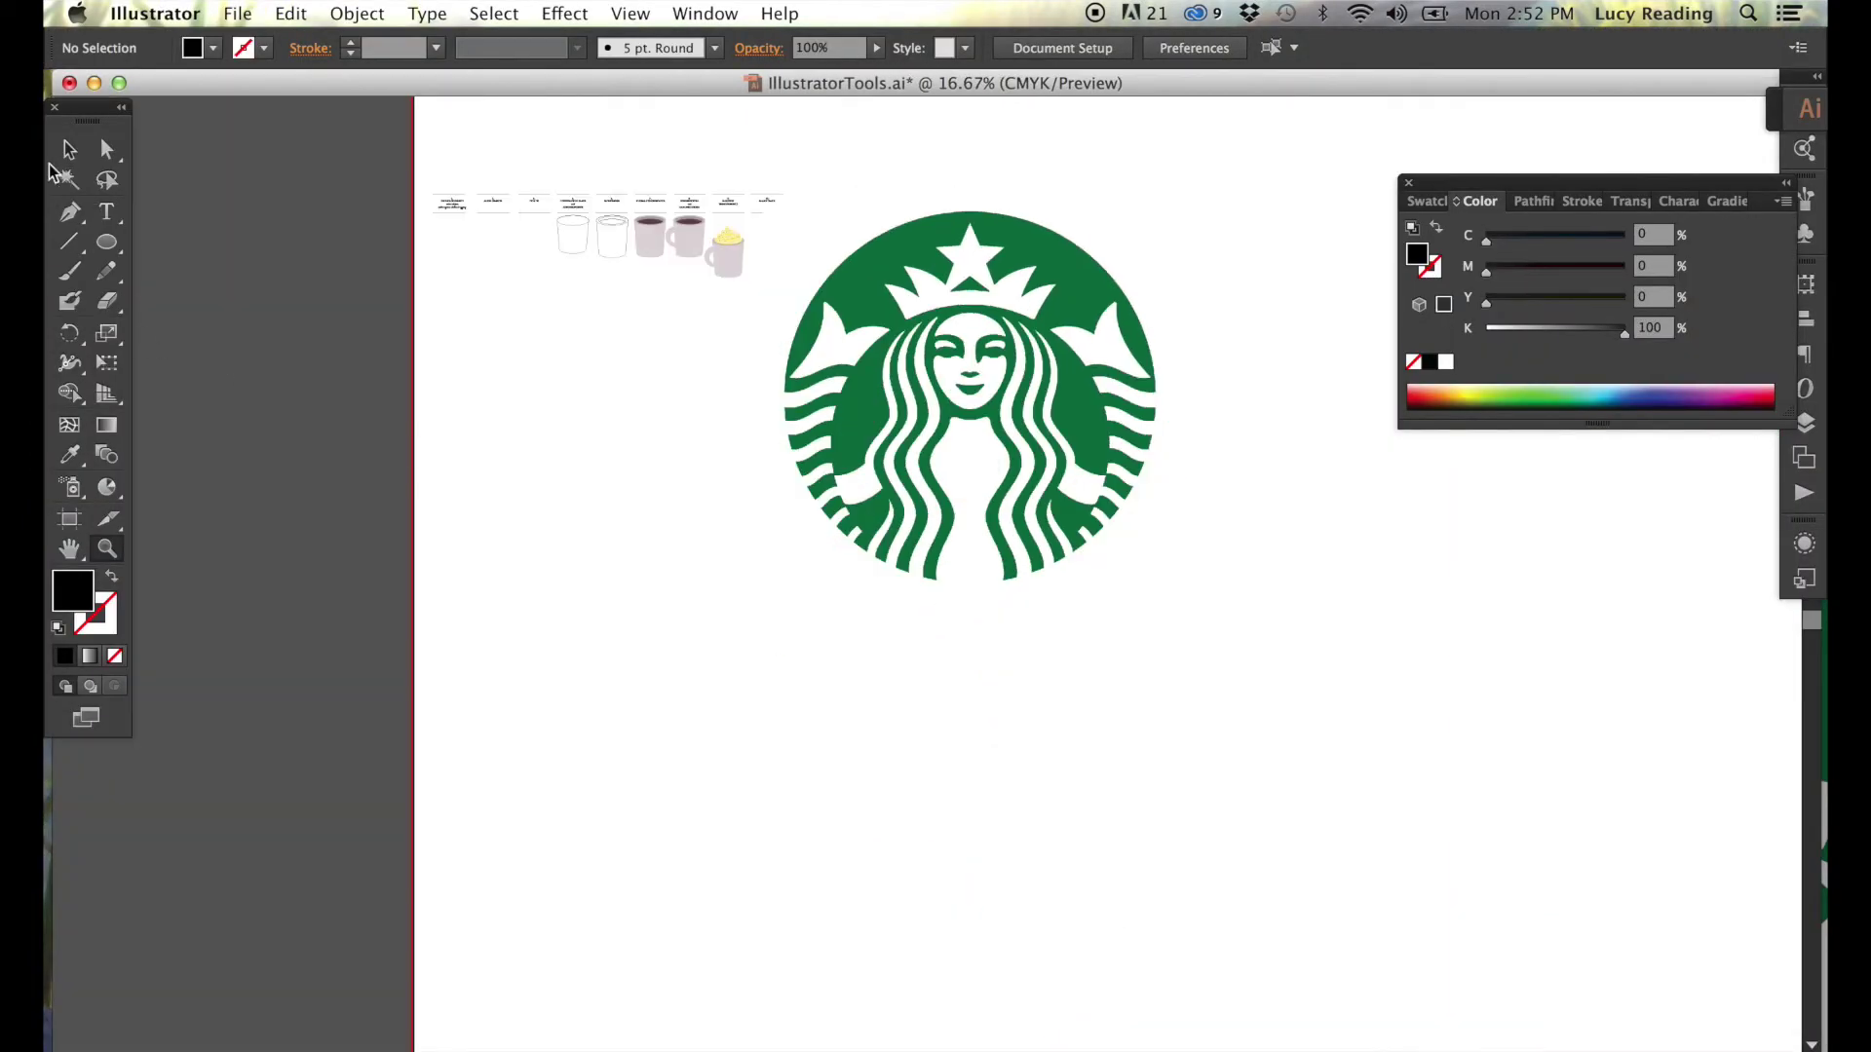
drag(880, 436, 63, 709)
drag(278, 560, 844, 526)
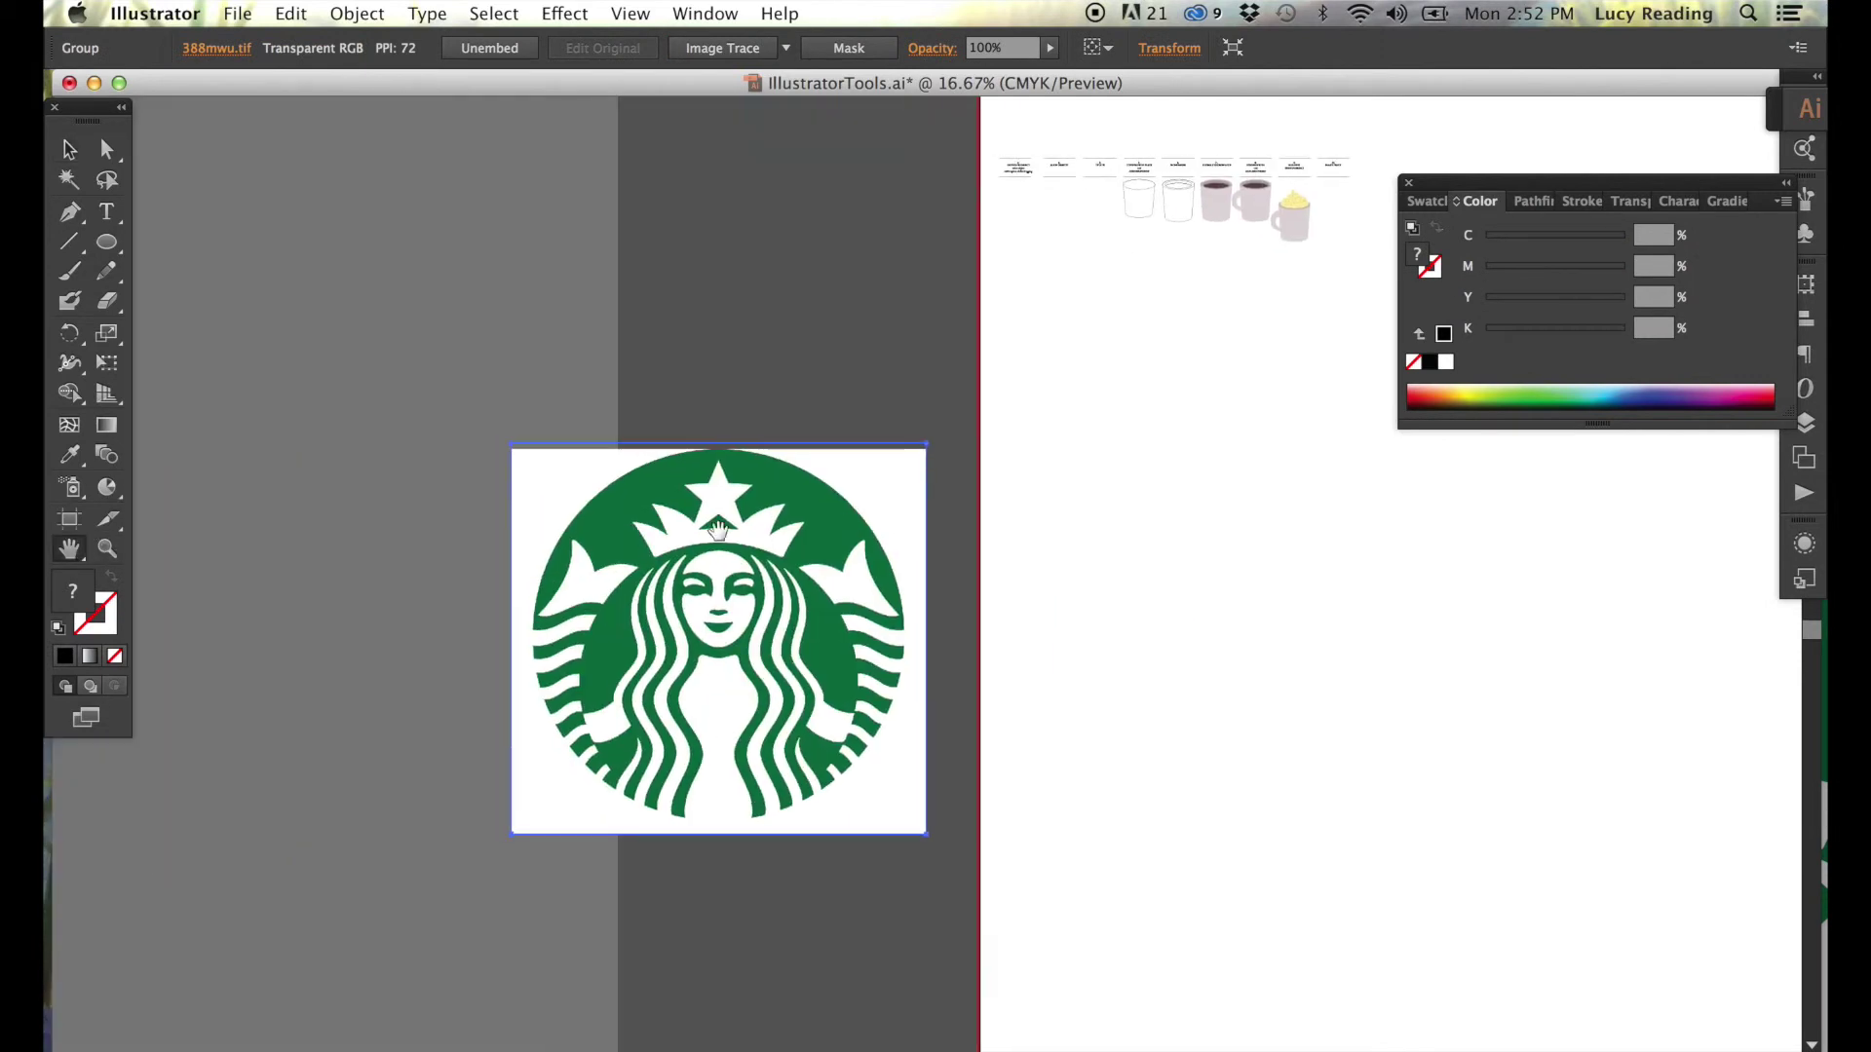
drag(981, 407, 1228, 898)
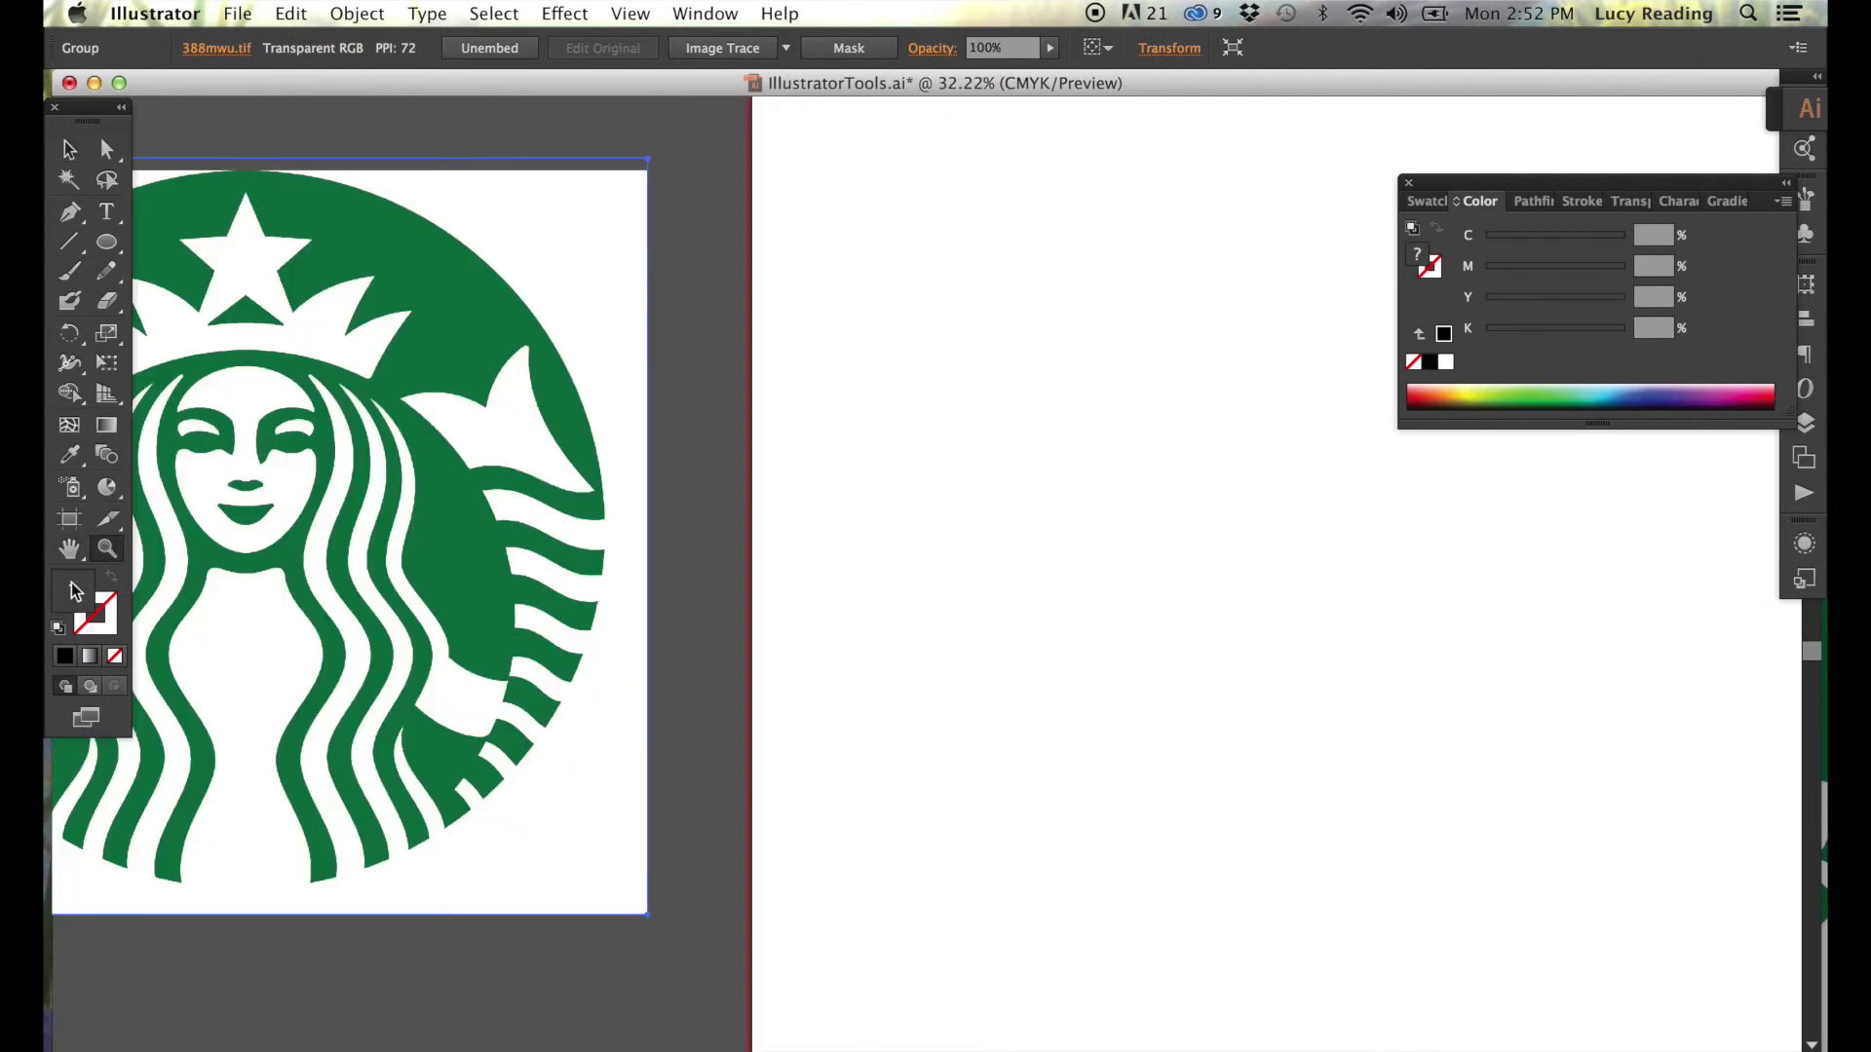
drag(293, 585, 698, 585)
Image Trace the logo and expand it into vector shapes.
click(347, 14)
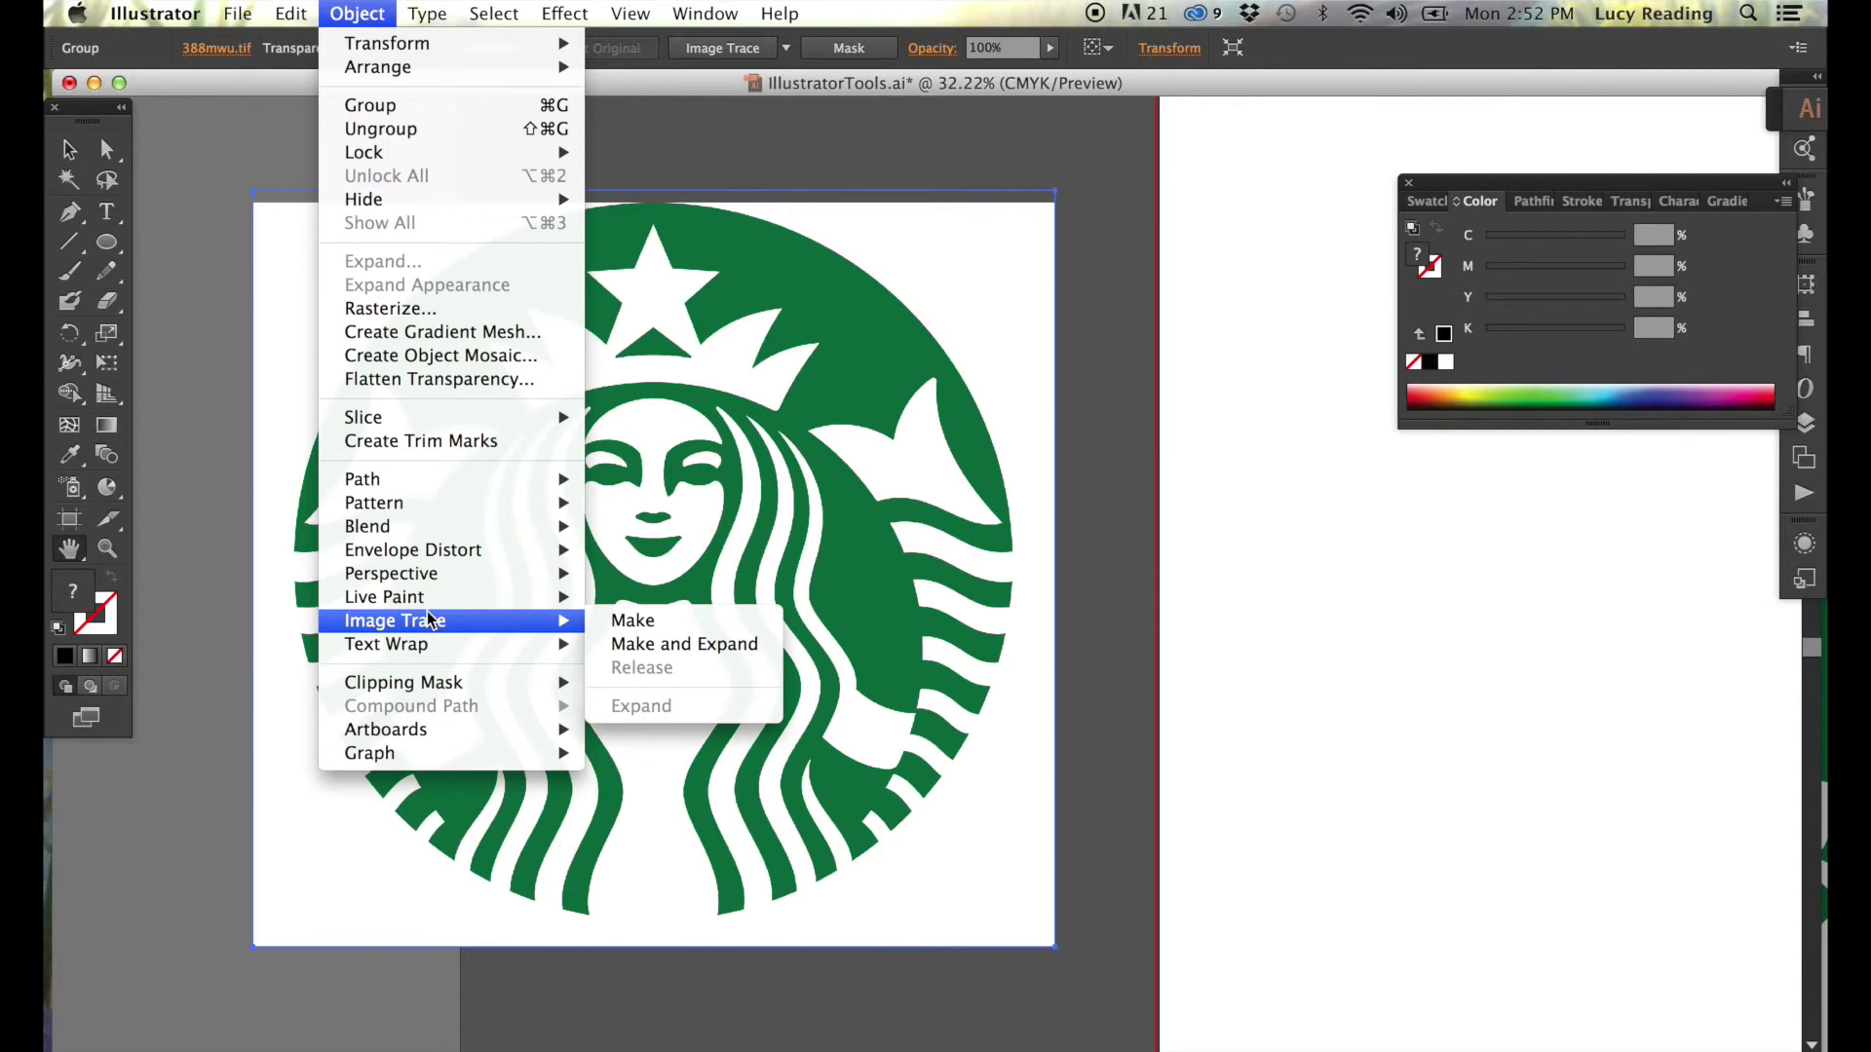
click(648, 640)
click(1208, 599)
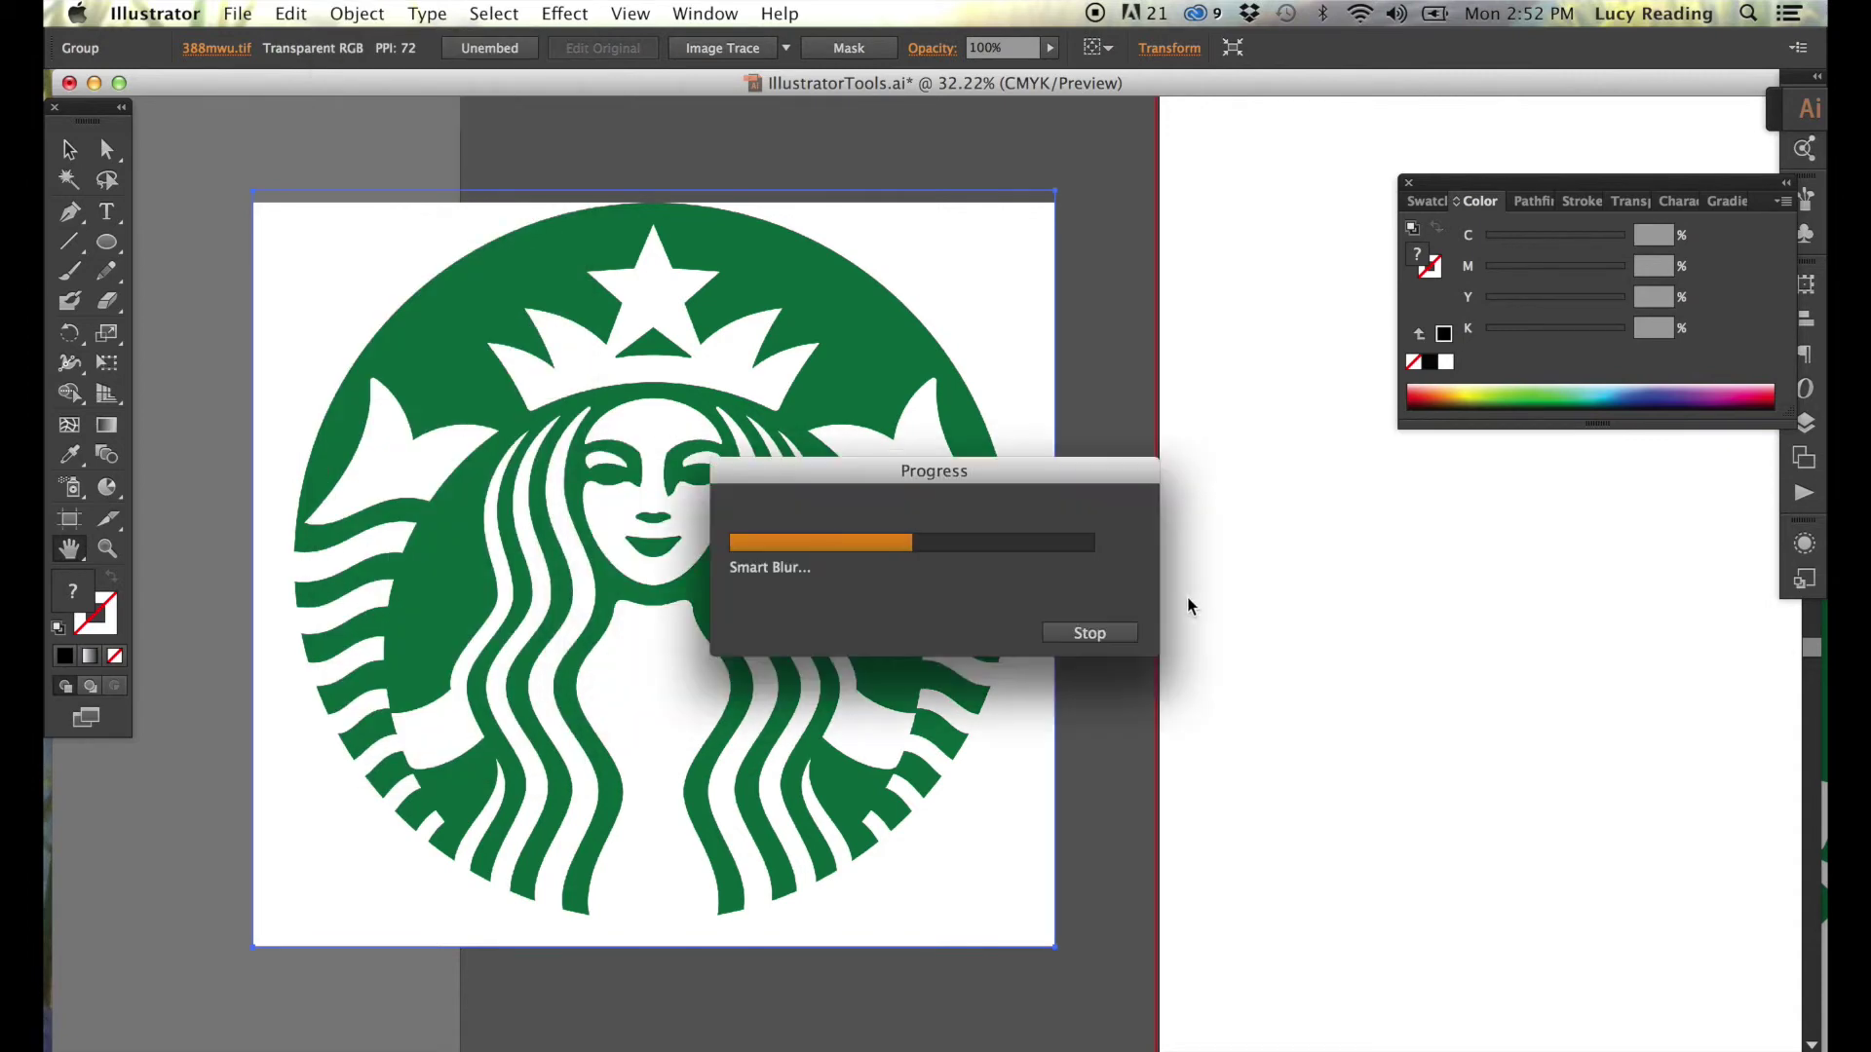
Delete the logo's white background, wings, face, eye highlight, crown and star.
click(108, 148)
click(397, 243)
key(Delete)
click(429, 470)
key(Delete)
click(936, 458)
key(Delete)
click(653, 419)
key(Delete)
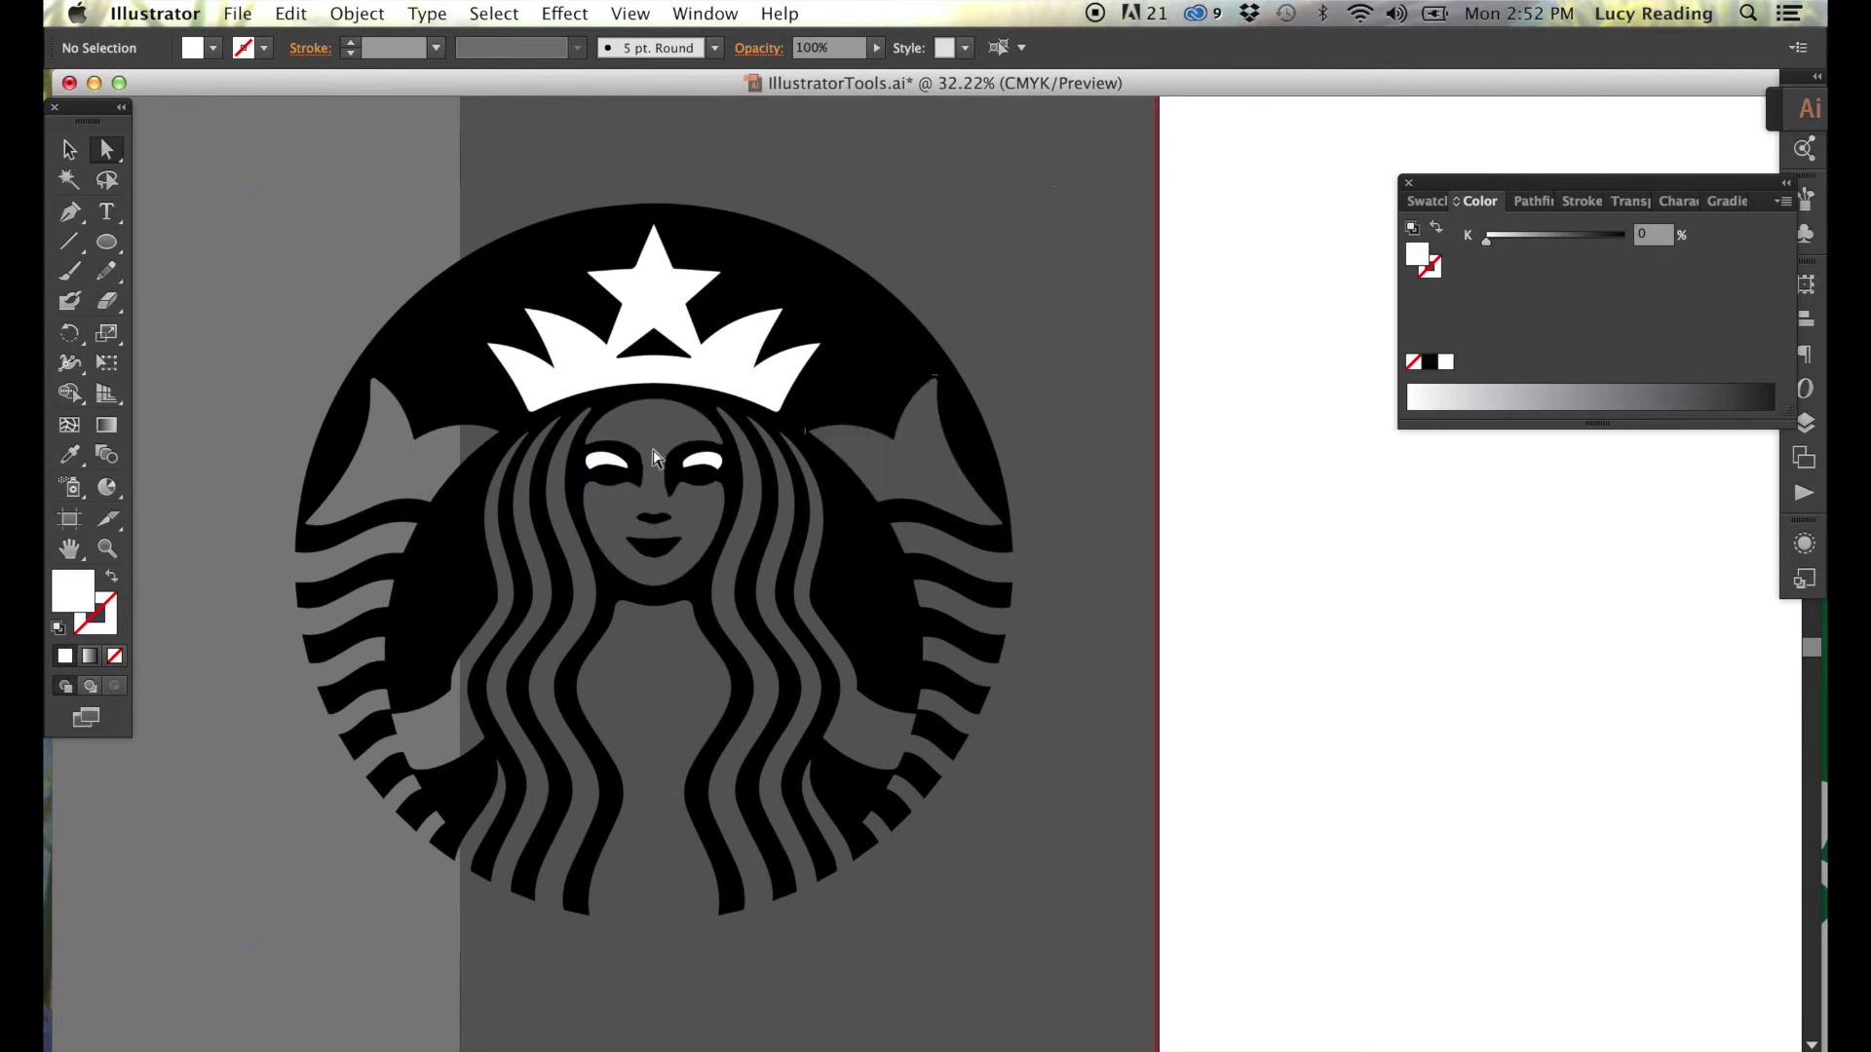
key(Delete)
click(709, 459)
key(Delete)
click(653, 283)
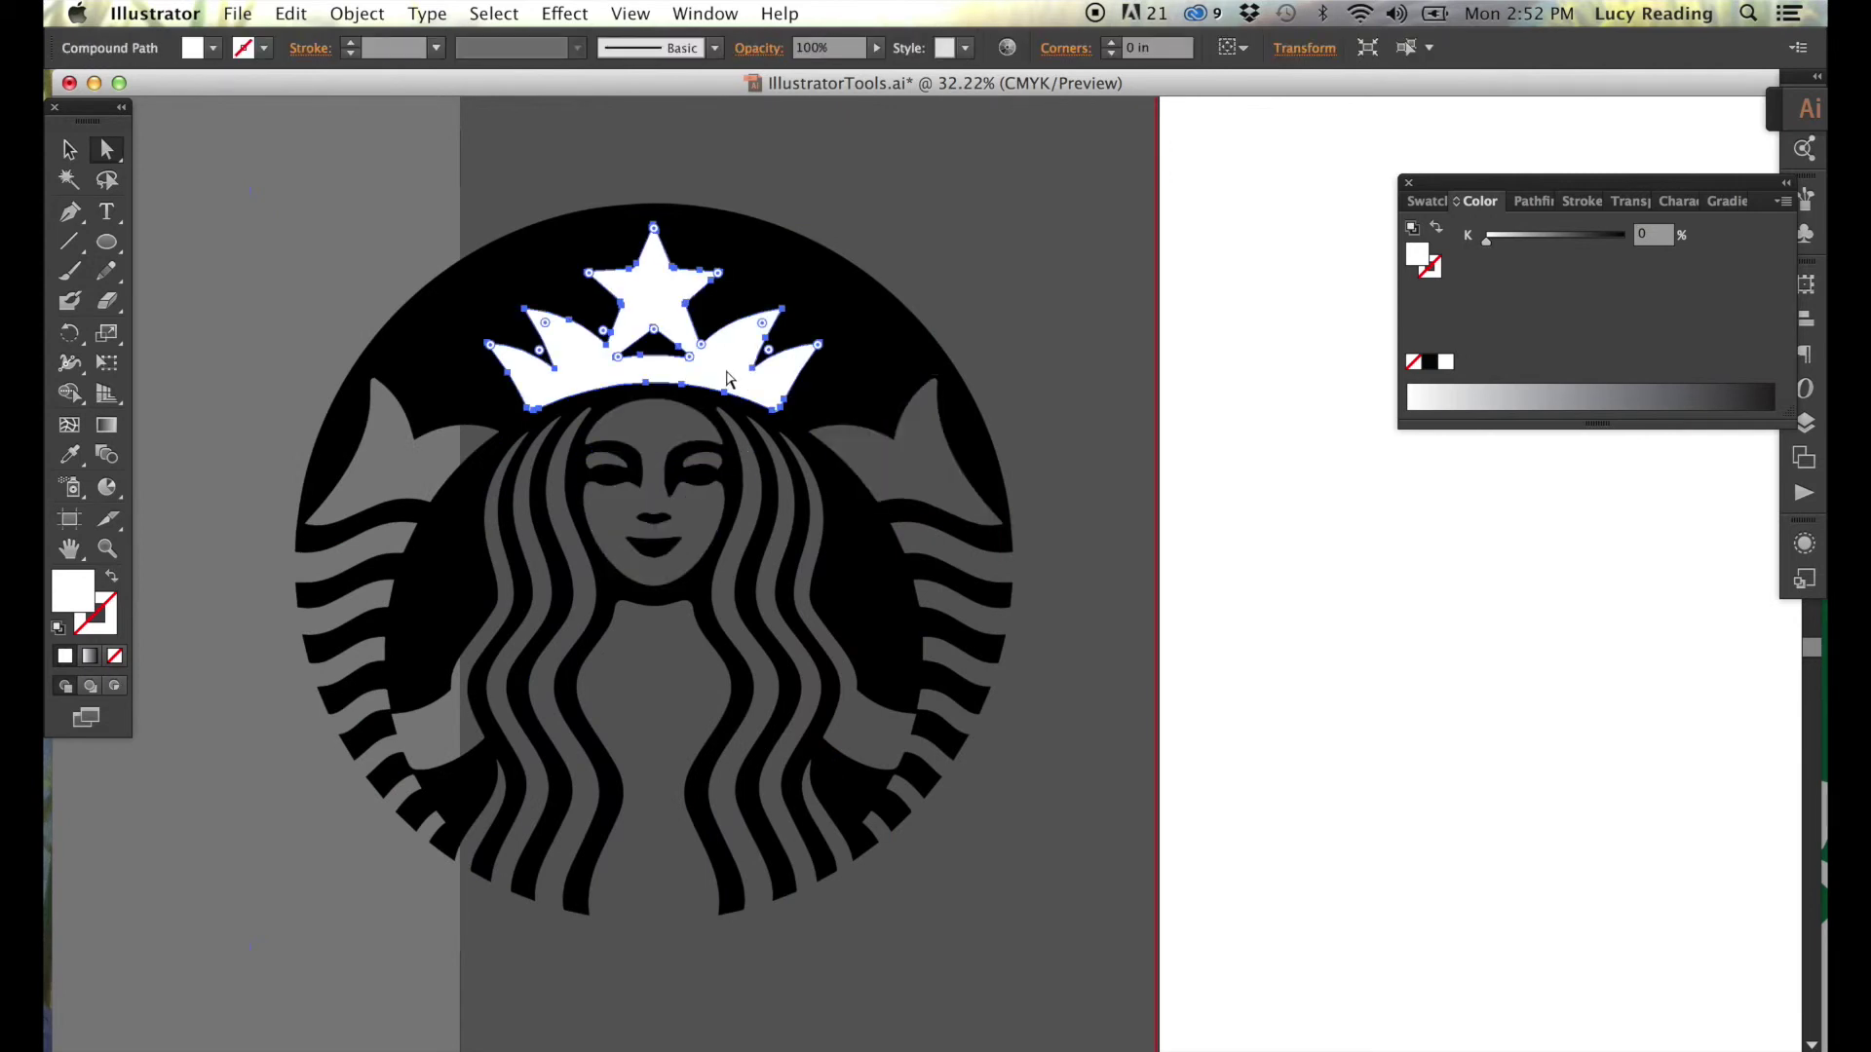
key(Delete)
Fill the traced logo with the green swatch and scale it down.
key(ctrl+a)
click(1426, 201)
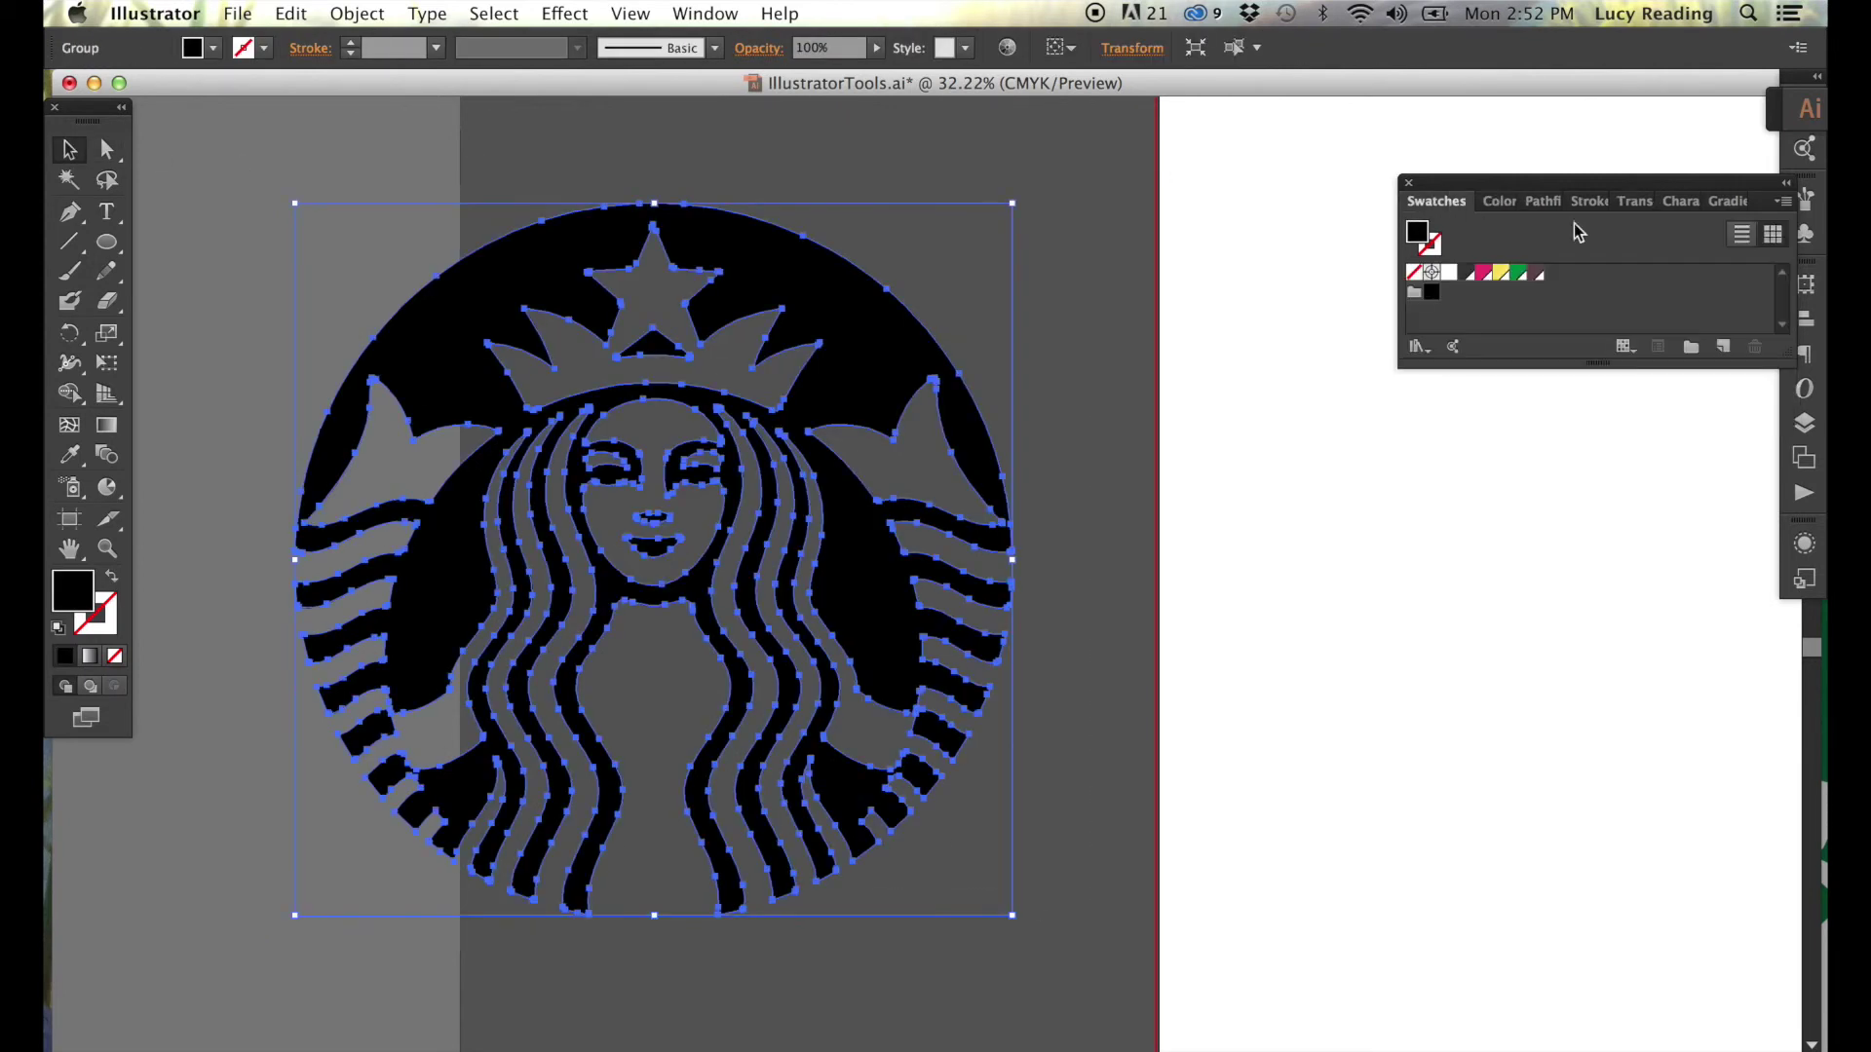
click(1517, 272)
drag(1014, 559, 552, 535)
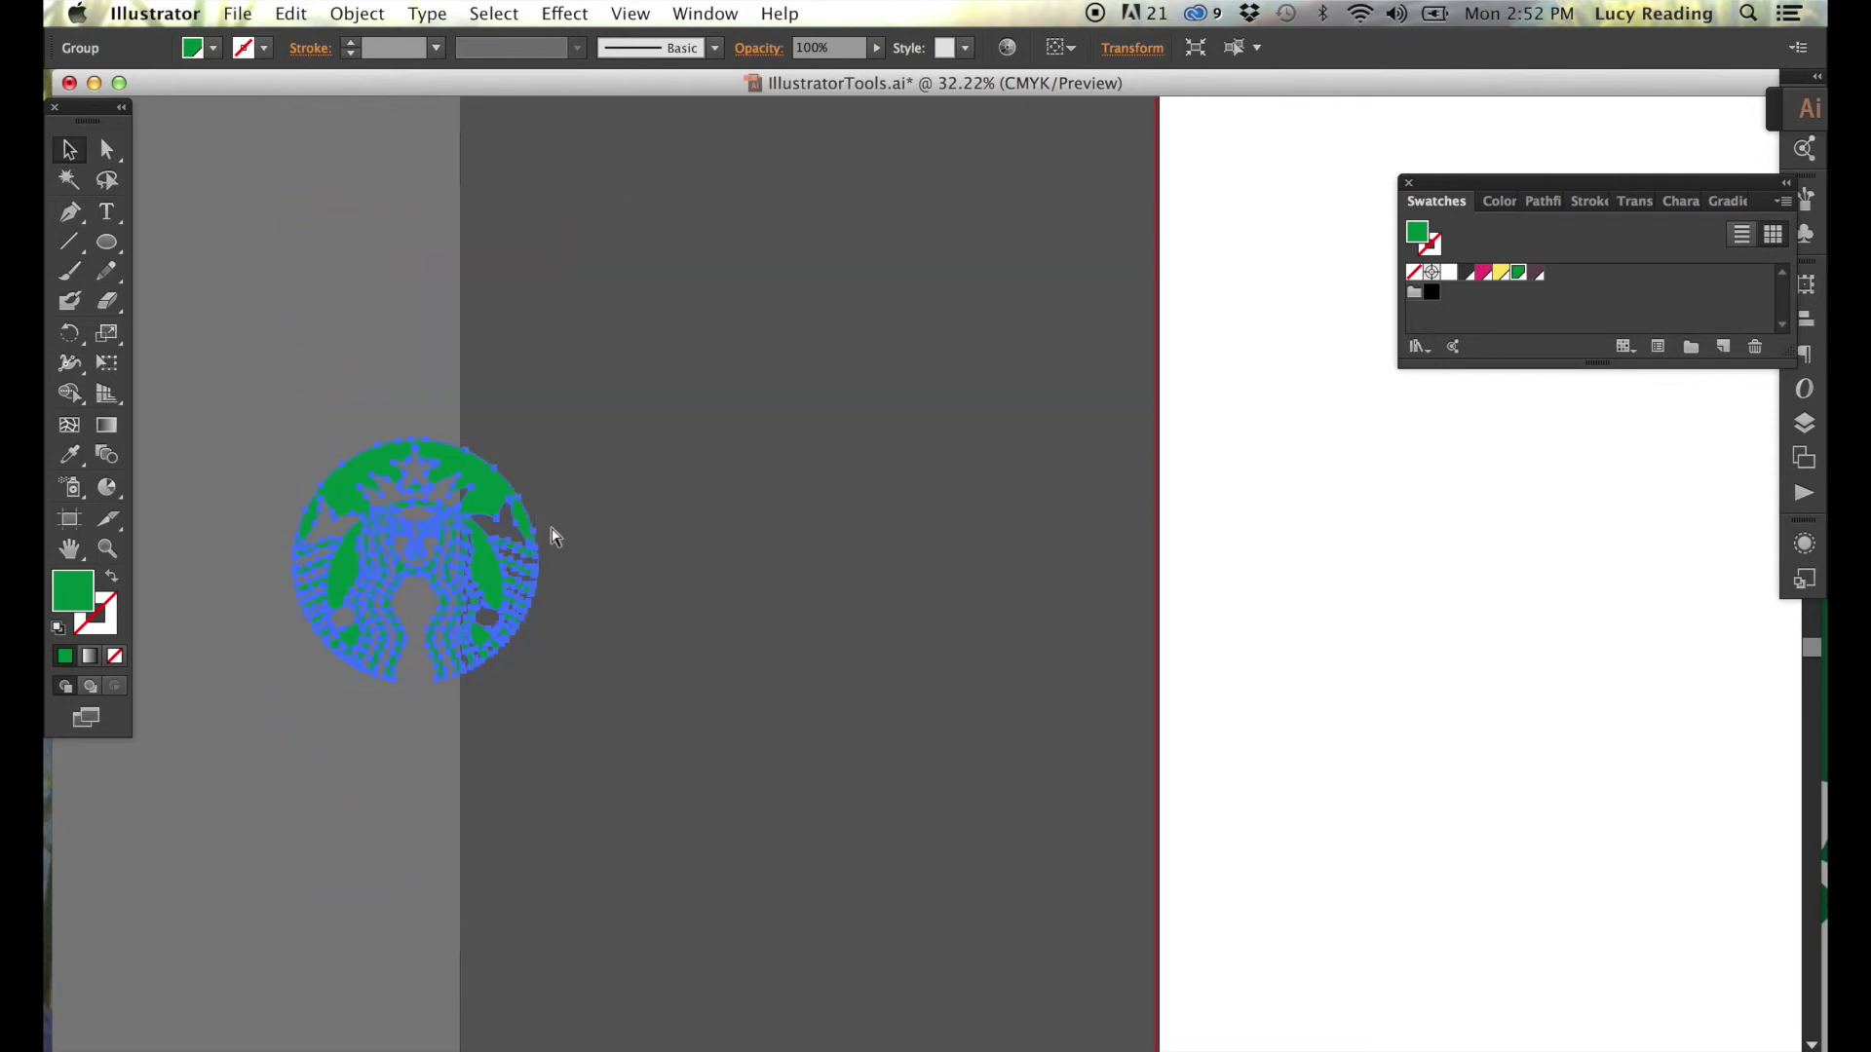
Duplicate the cream-topped mug and position the copy under card 10's heading.
key(Delete)
drag(1507, 540, 75, 524)
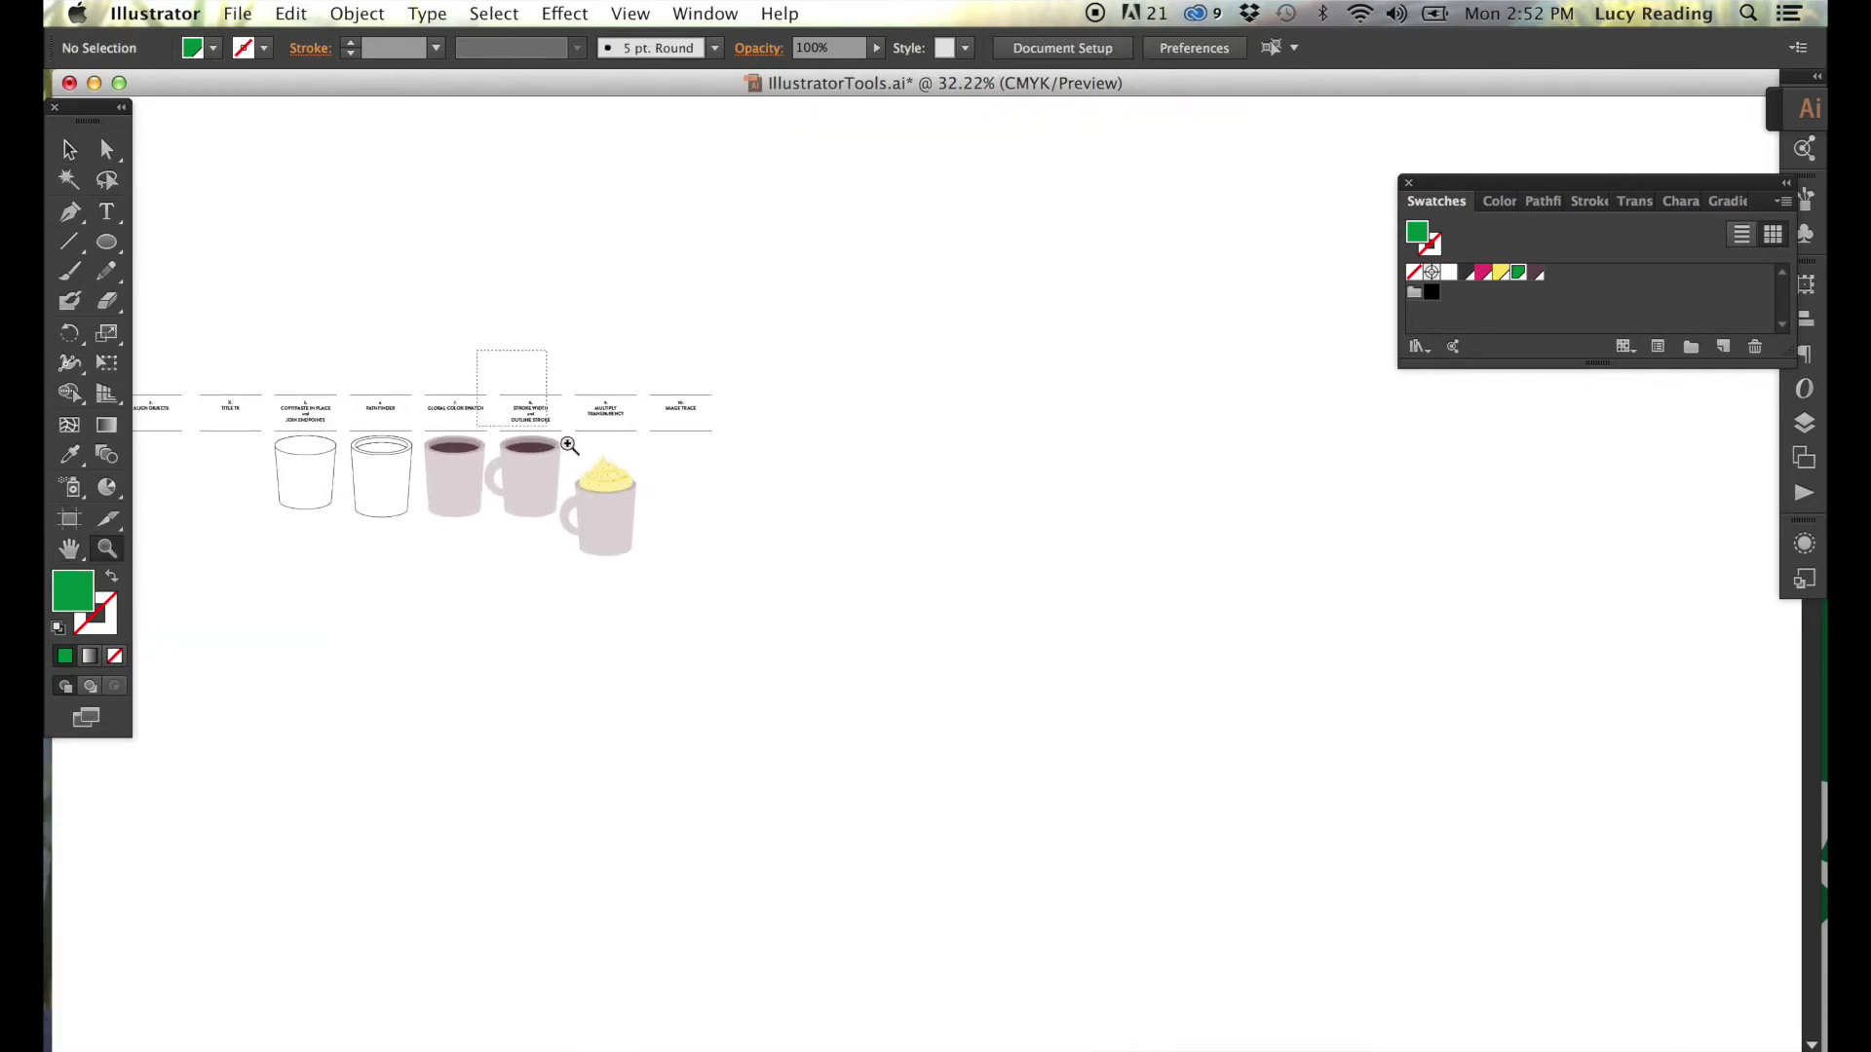
drag(569, 445, 916, 609)
click(634, 763)
mouse_move(635, 764)
mouse_down()
mouse_move(933, 764)
mouse_move(1078, 711)
mouse_up()
shift+click(836, 290)
click(162, 675)
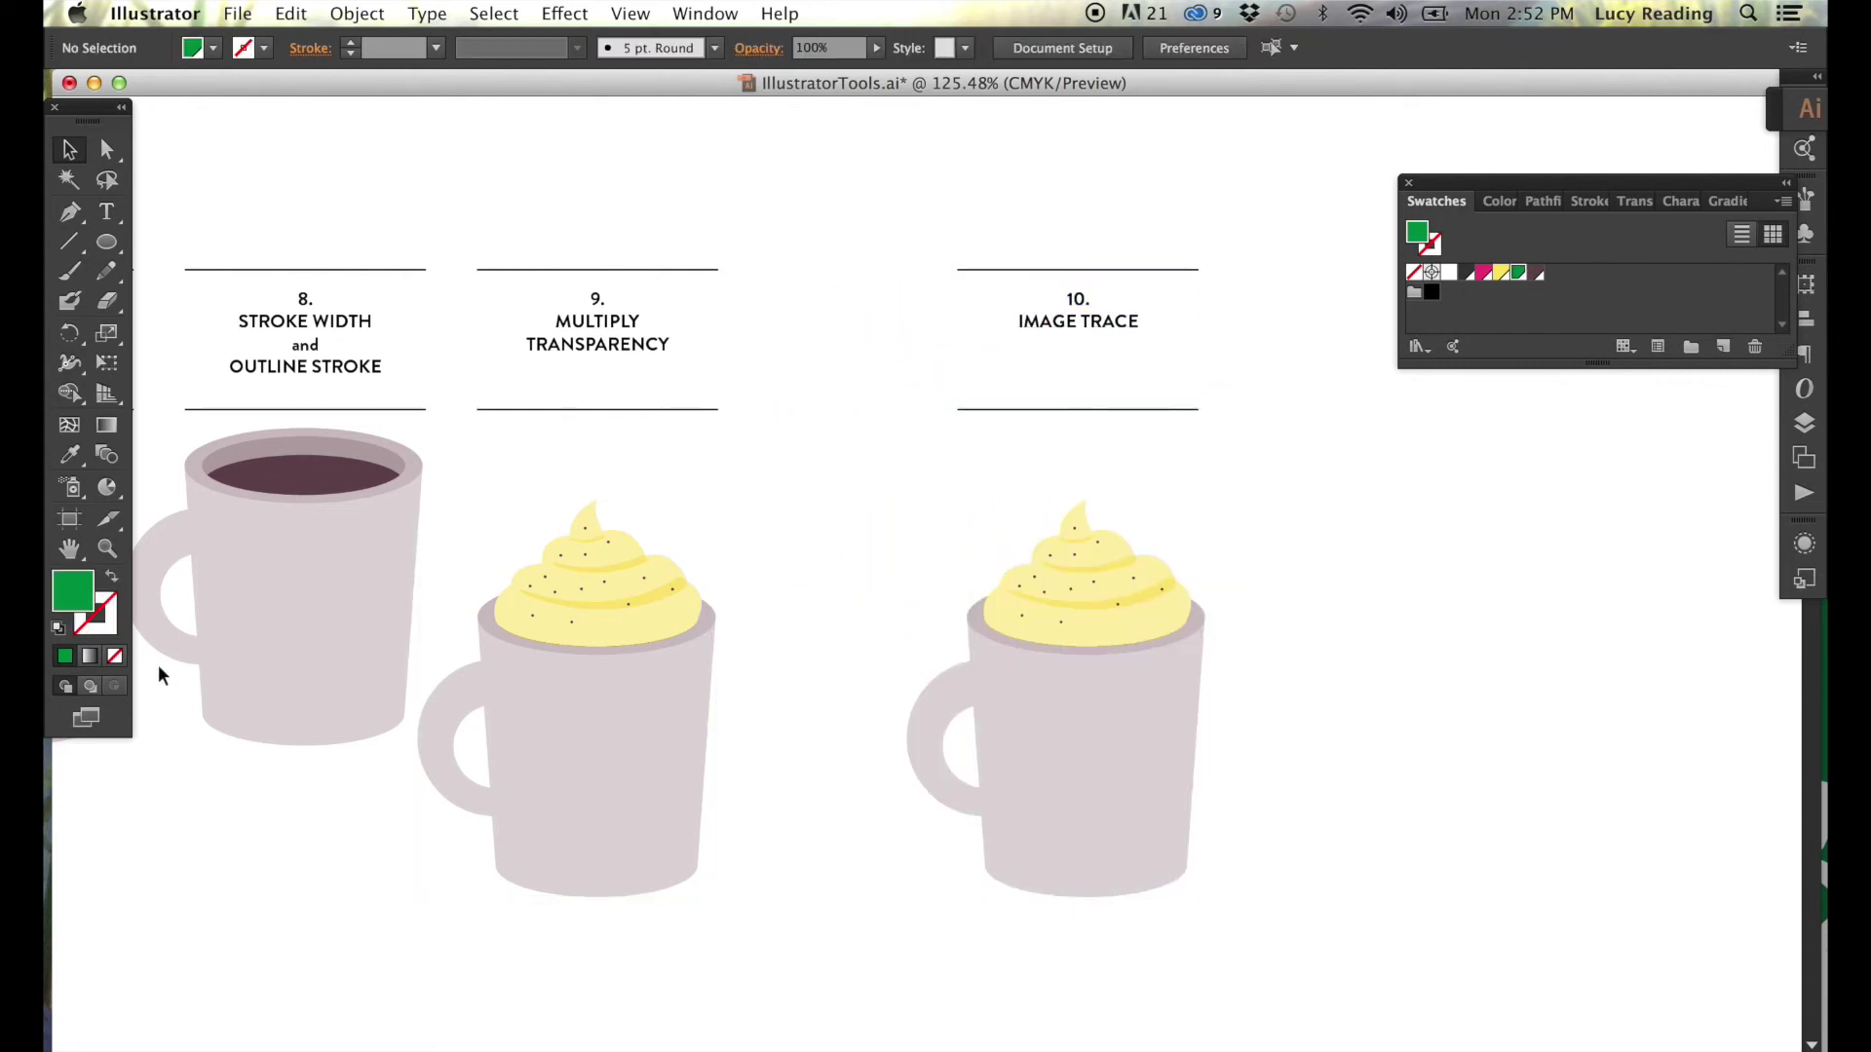
Paste the green Starbucks logo, scale it down and place it on the card-10 mug.
click(107, 548)
drag(883, 228, 1285, 918)
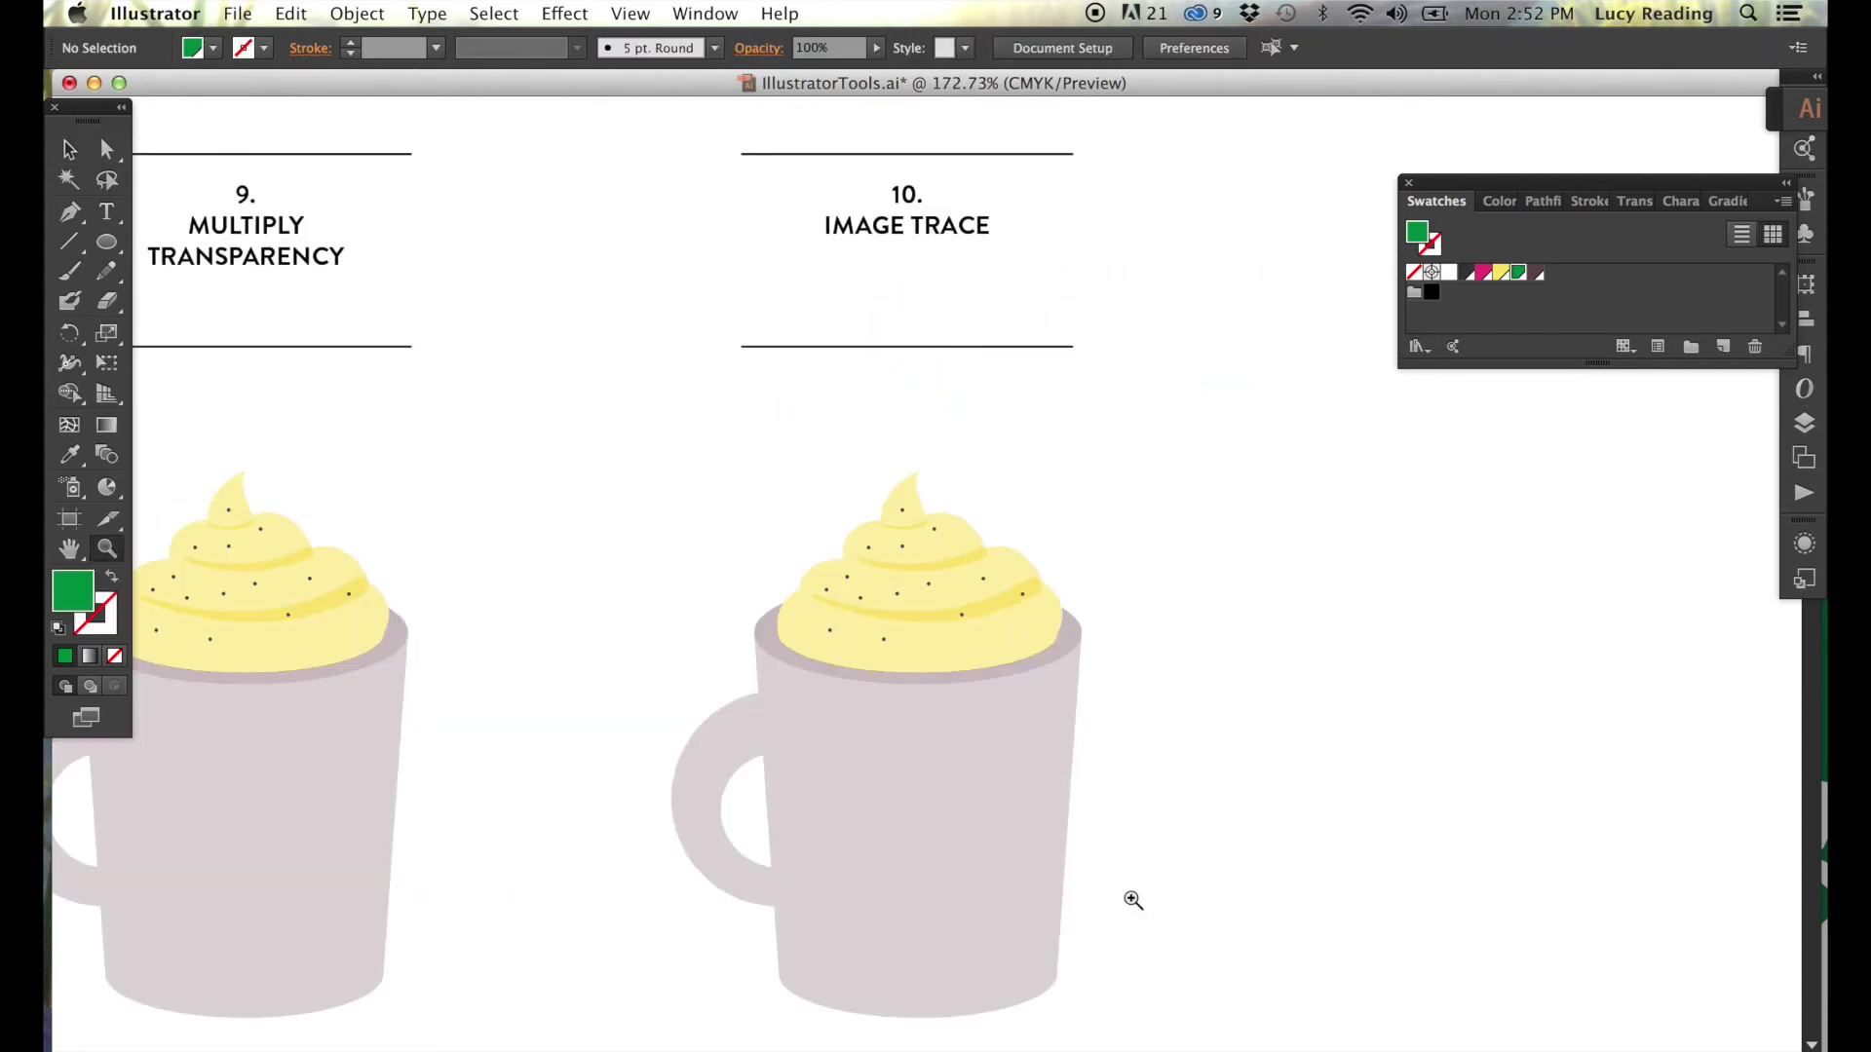
key(super+v)
drag(1578, 579, 494, 579)
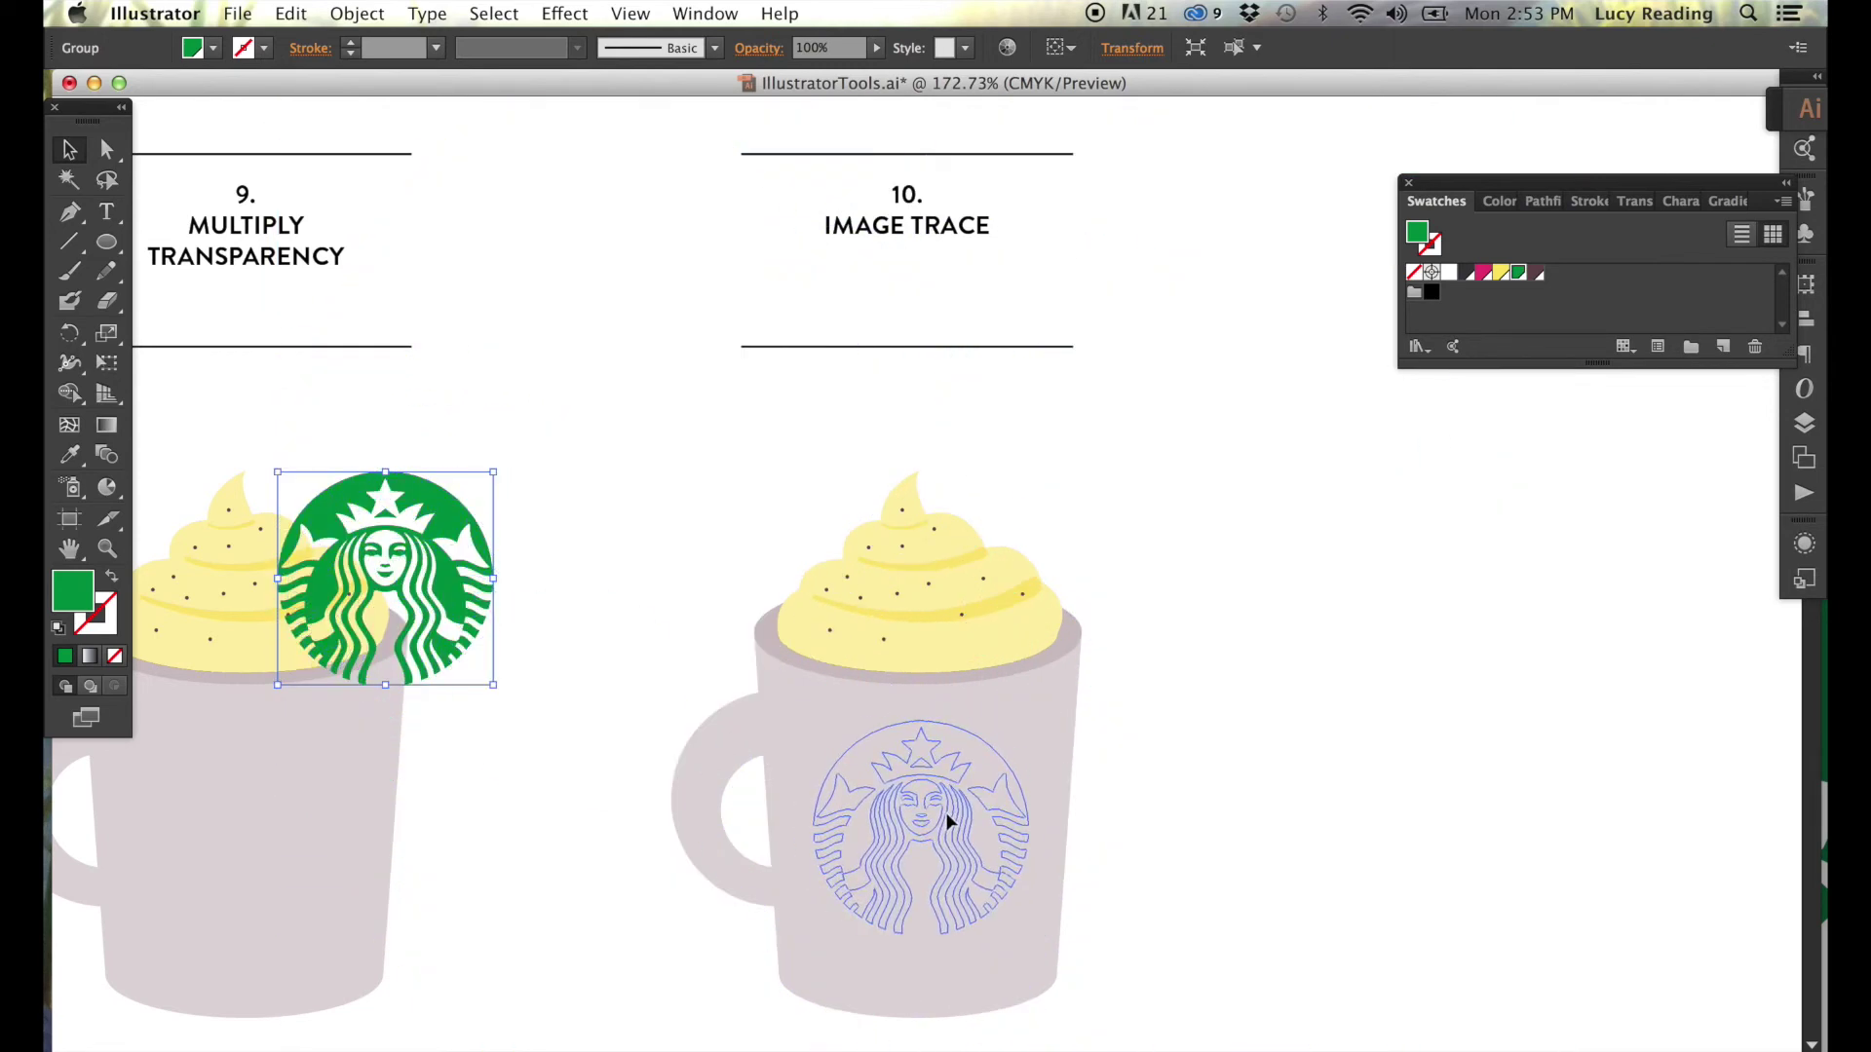
drag(950, 821, 943, 817)
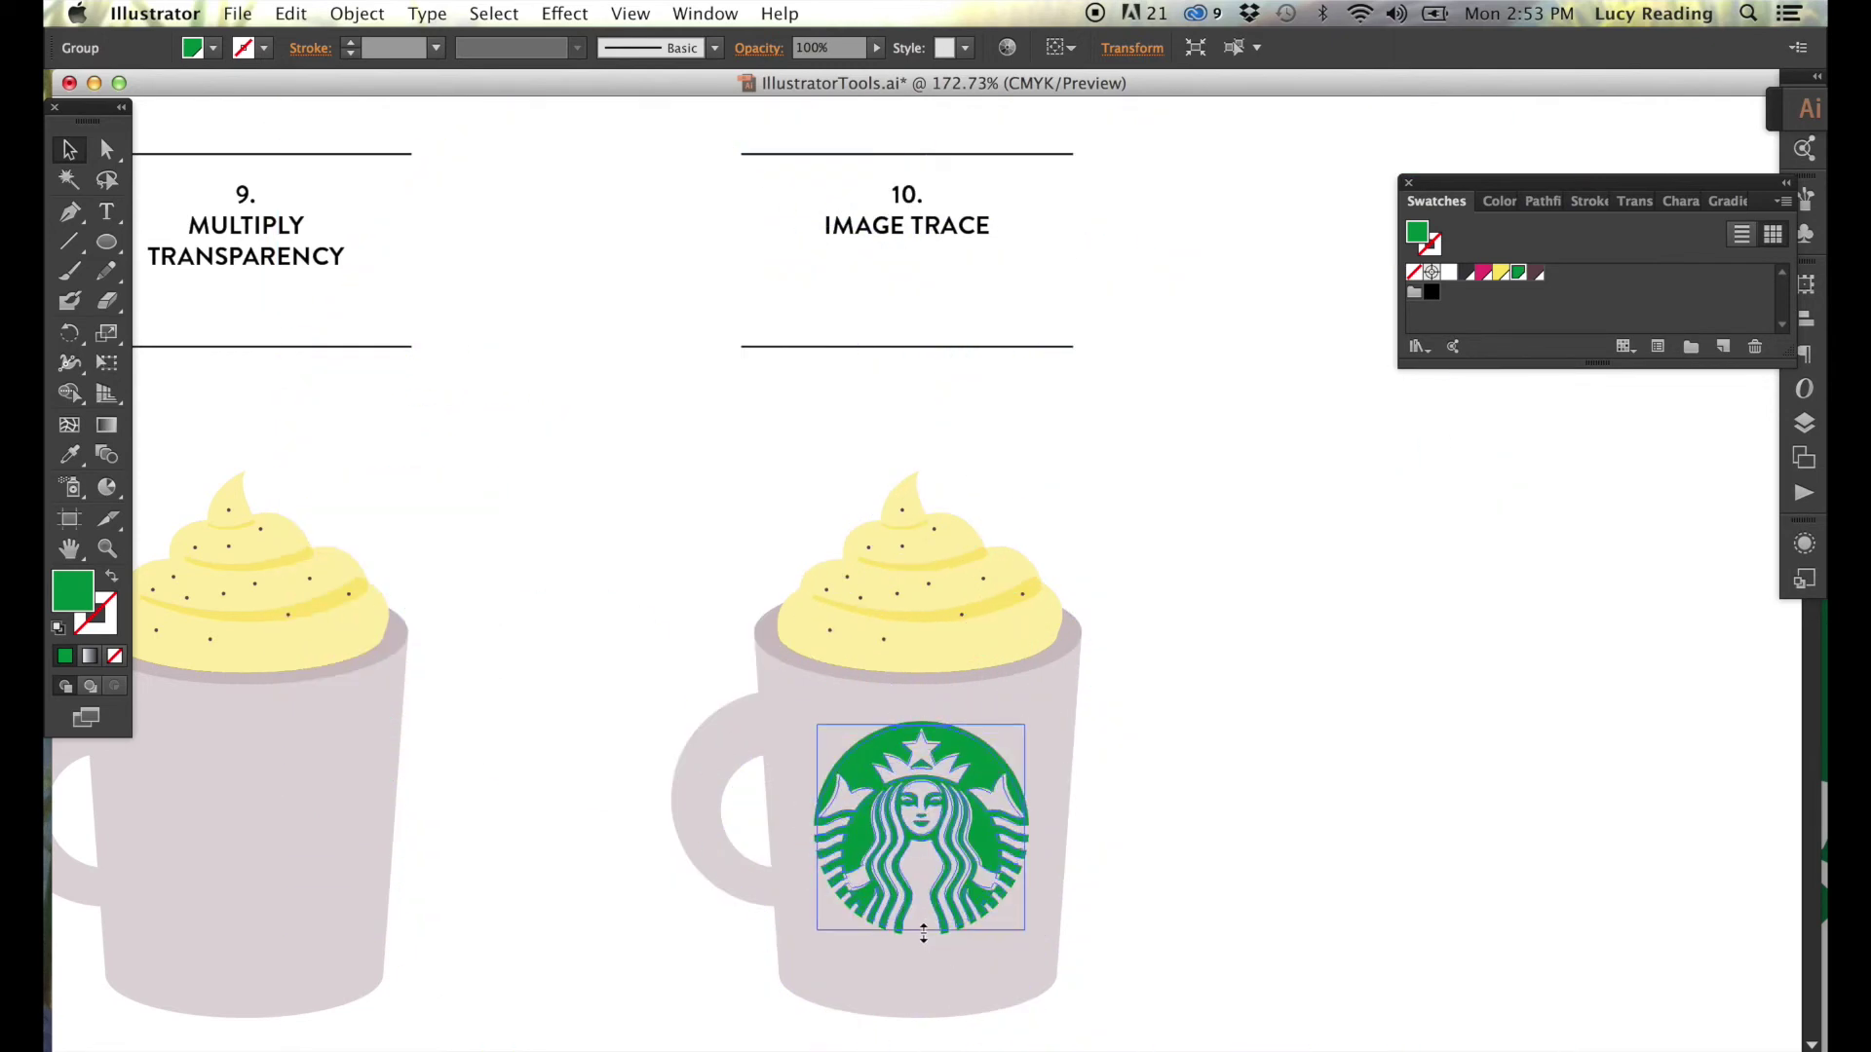
click(1156, 864)
scroll(1156, 865, down, 3)
drag(640, 307, 1220, 926)
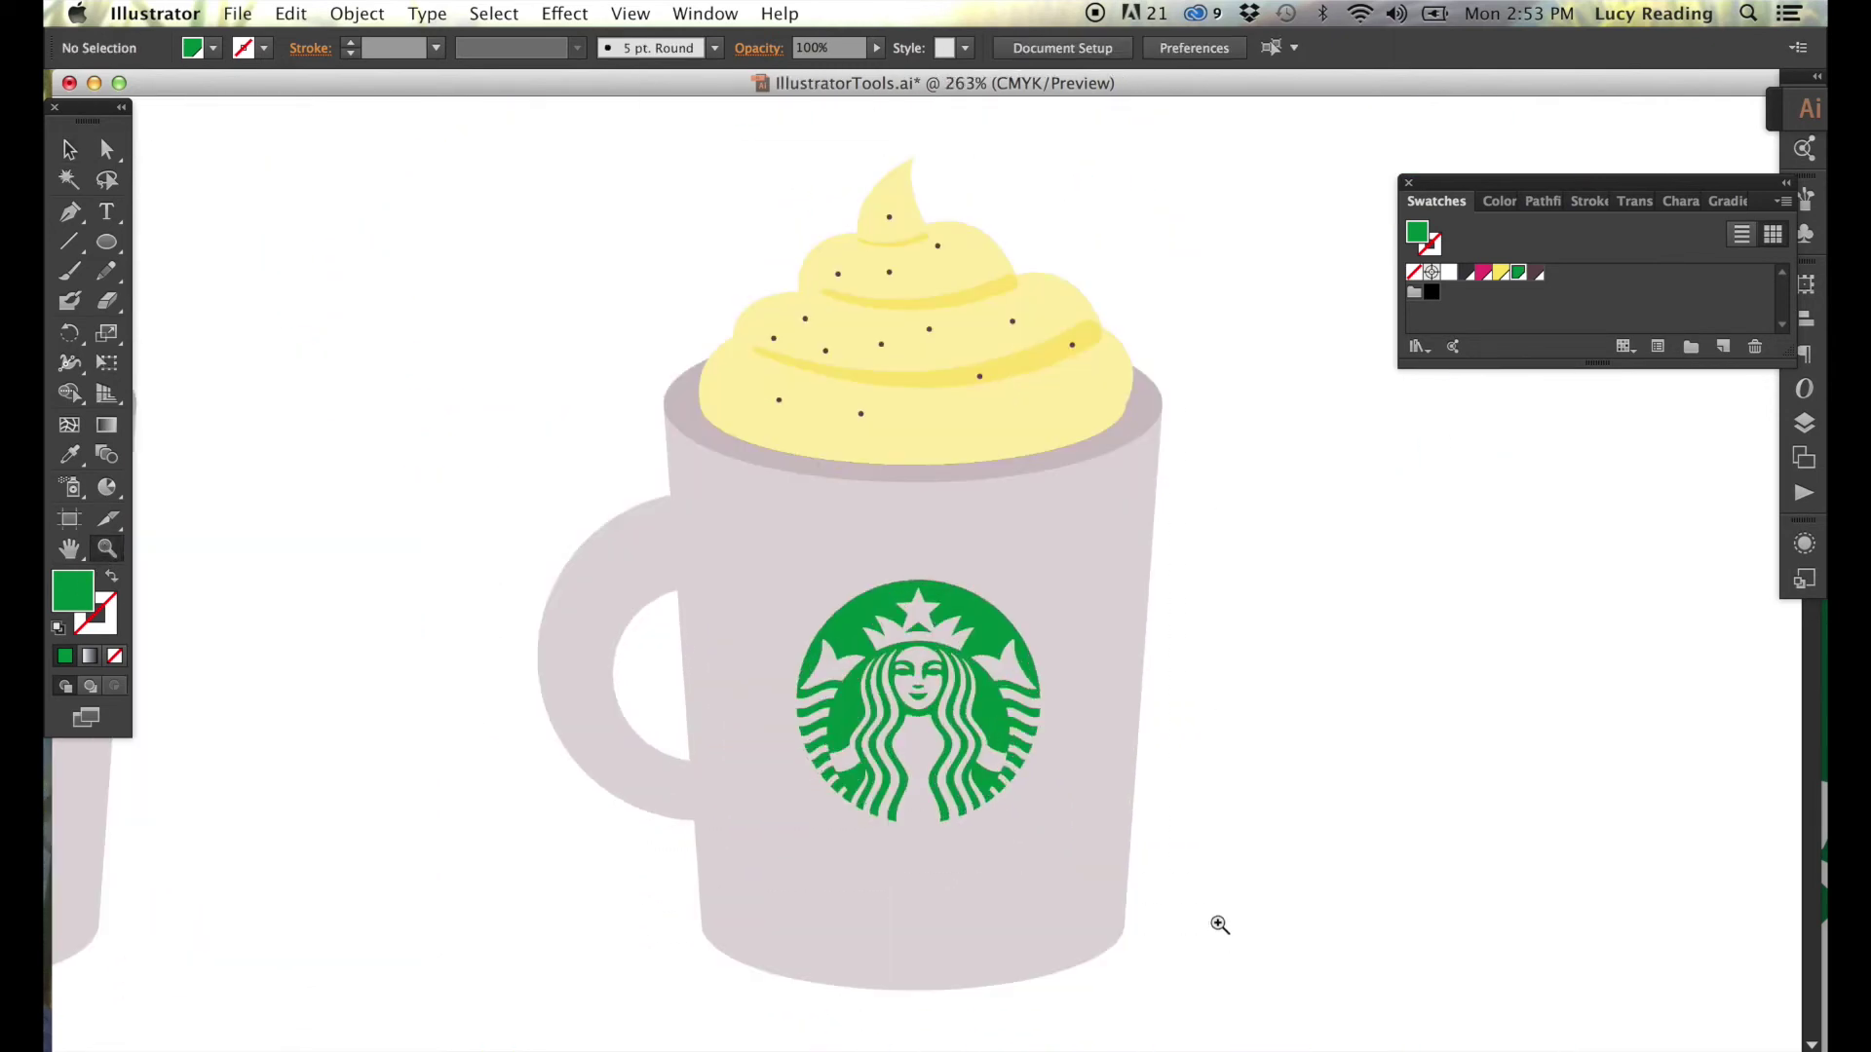
Draw a white circle over the logo and send it behind the logo.
mouse_move(239, 251)
mouse_down()
mouse_move(417, 446)
mouse_move(468, 481)
mouse_move(516, 454)
mouse_move(1052, 836)
mouse_up()
click(1449, 272)
key(v)
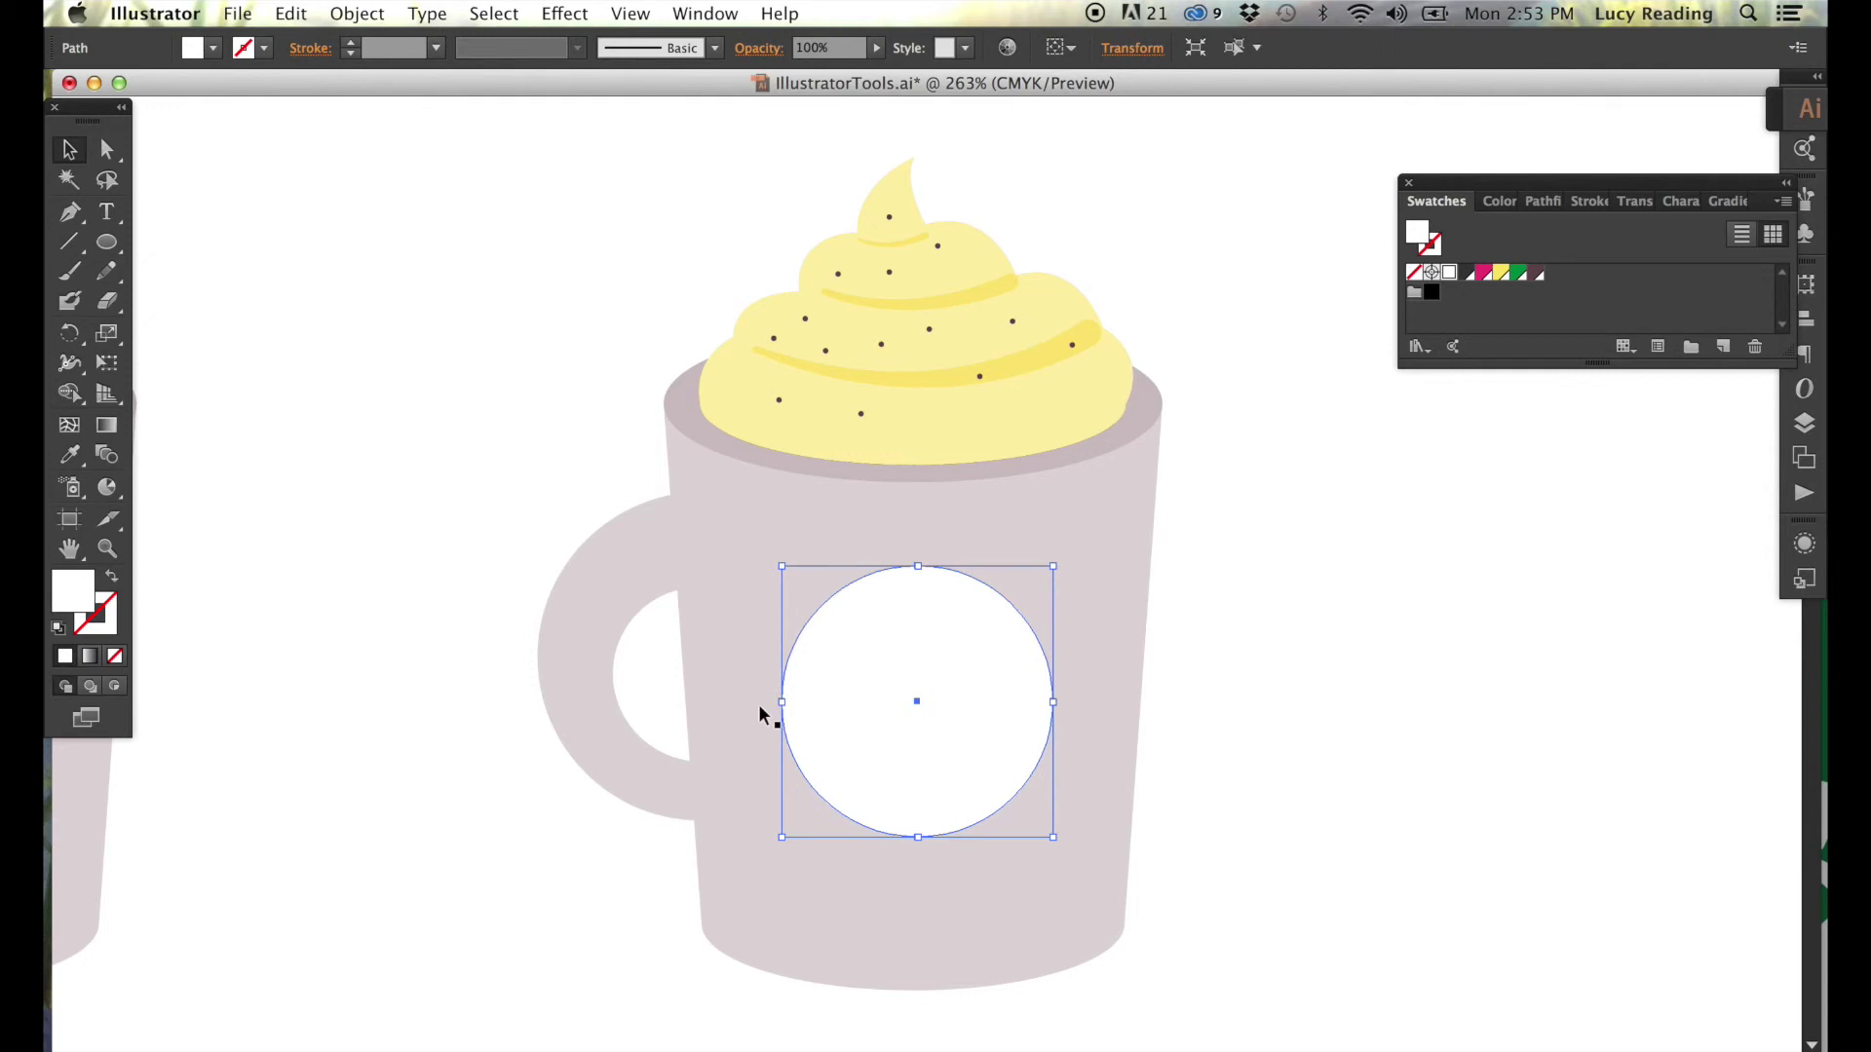
shift+click(723, 695)
key(ctrl+shift+bracketleft)
click(877, 672)
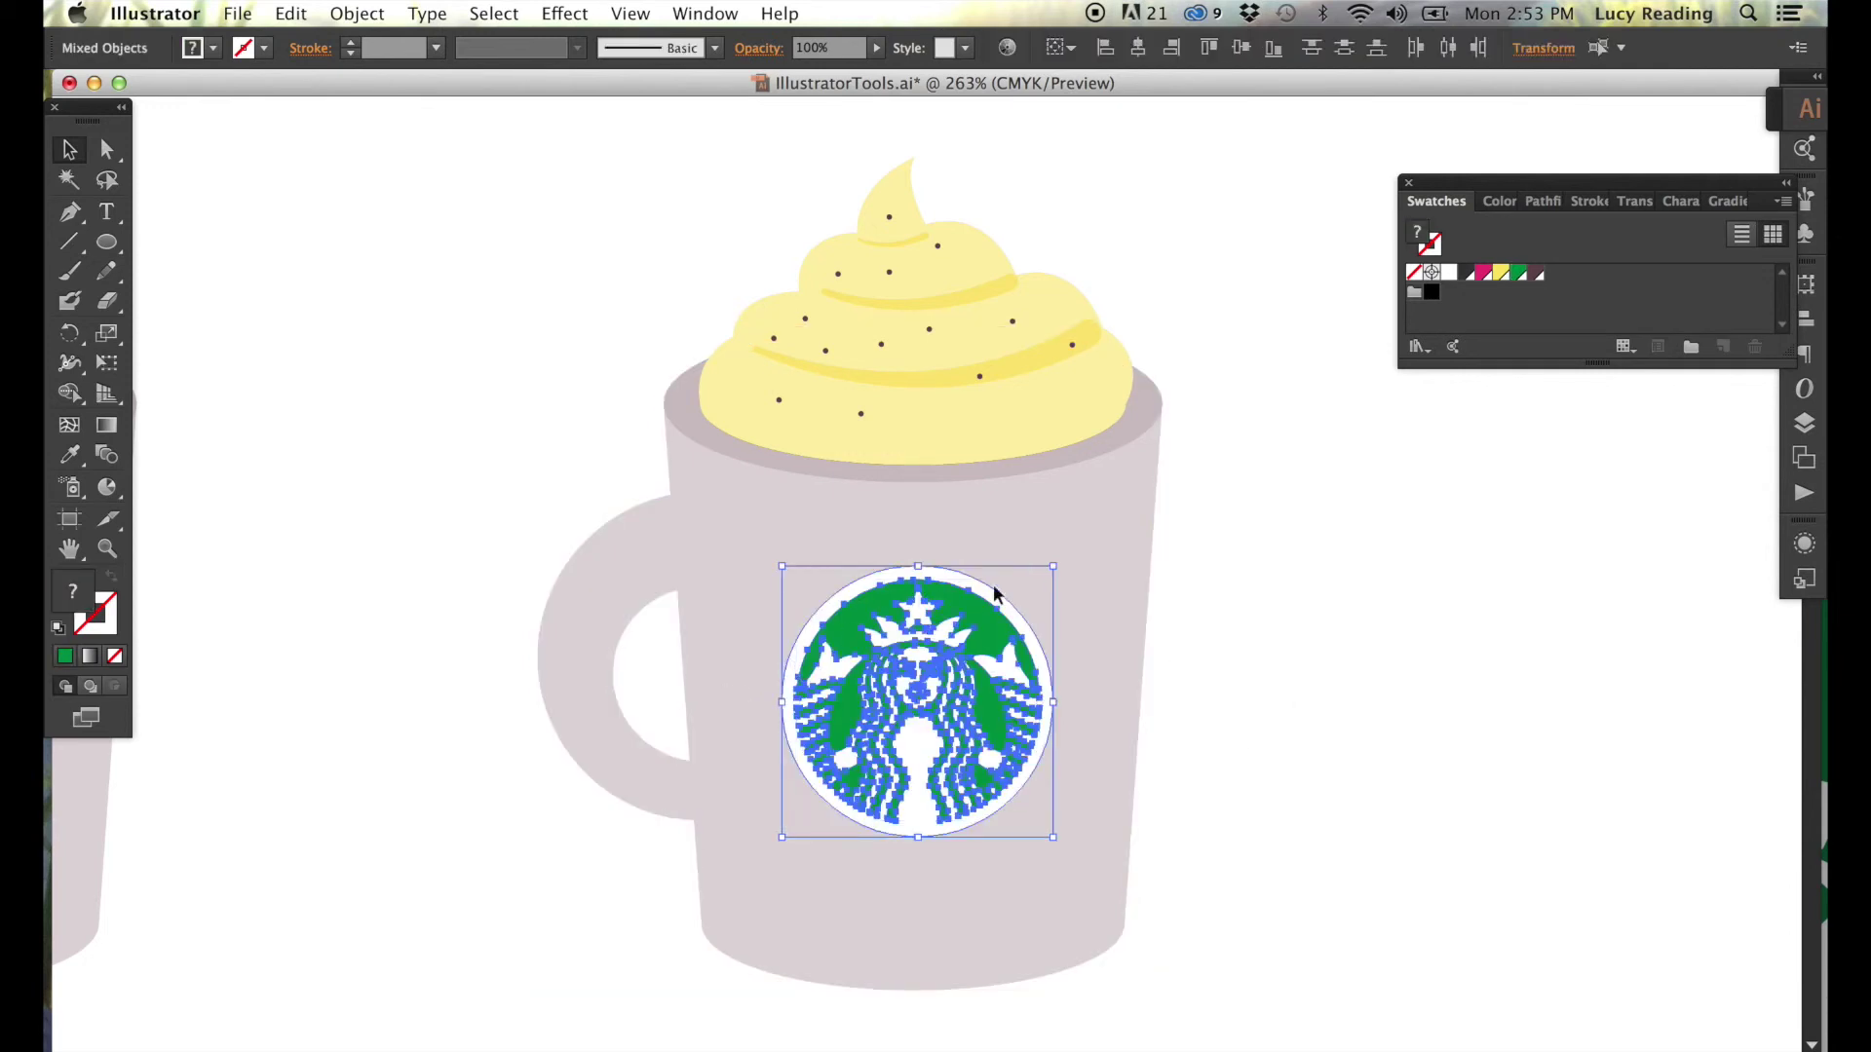
click(1276, 838)
key(ctrl+z)
click(1360, 748)
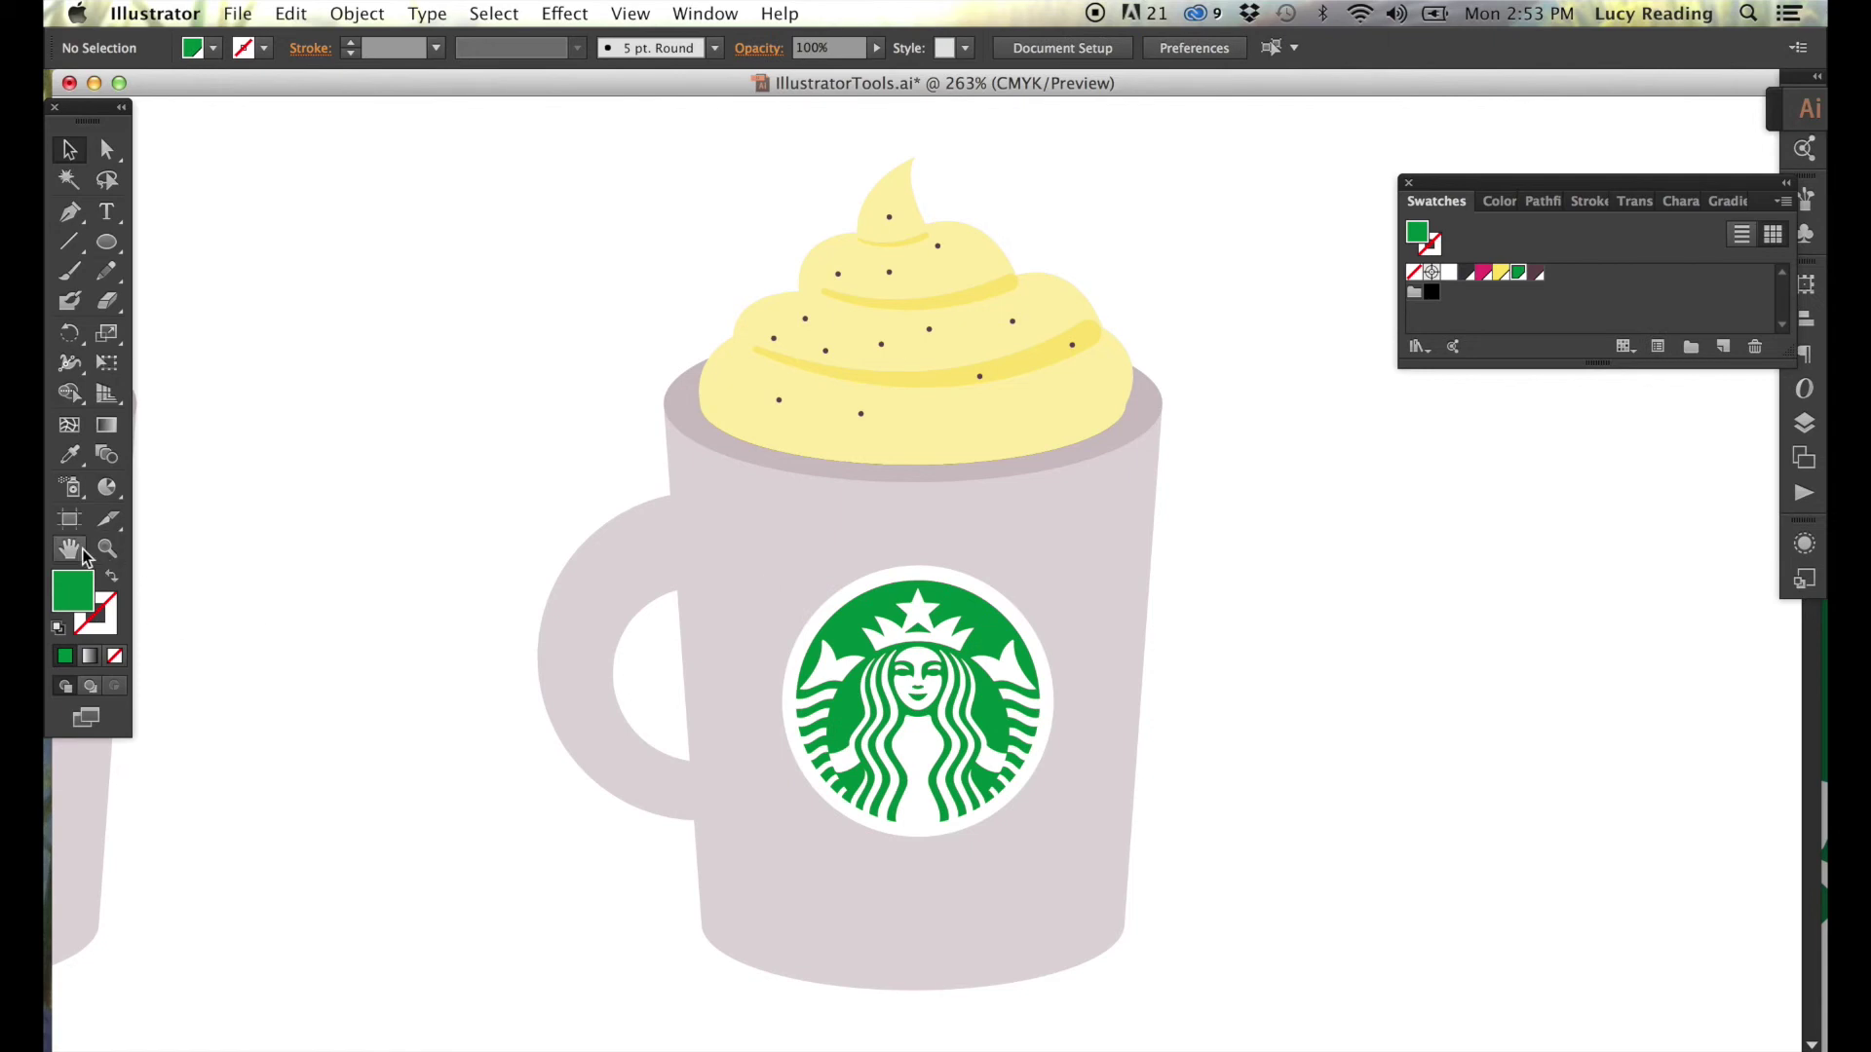
Select the whole finished mug and drag a duplicate beside the original.
drag(488, 535, 230, 535)
key(v)
key(ctrl+a)
drag(627, 719, 1383, 718)
drag(802, 589, 414, 546)
click(107, 149)
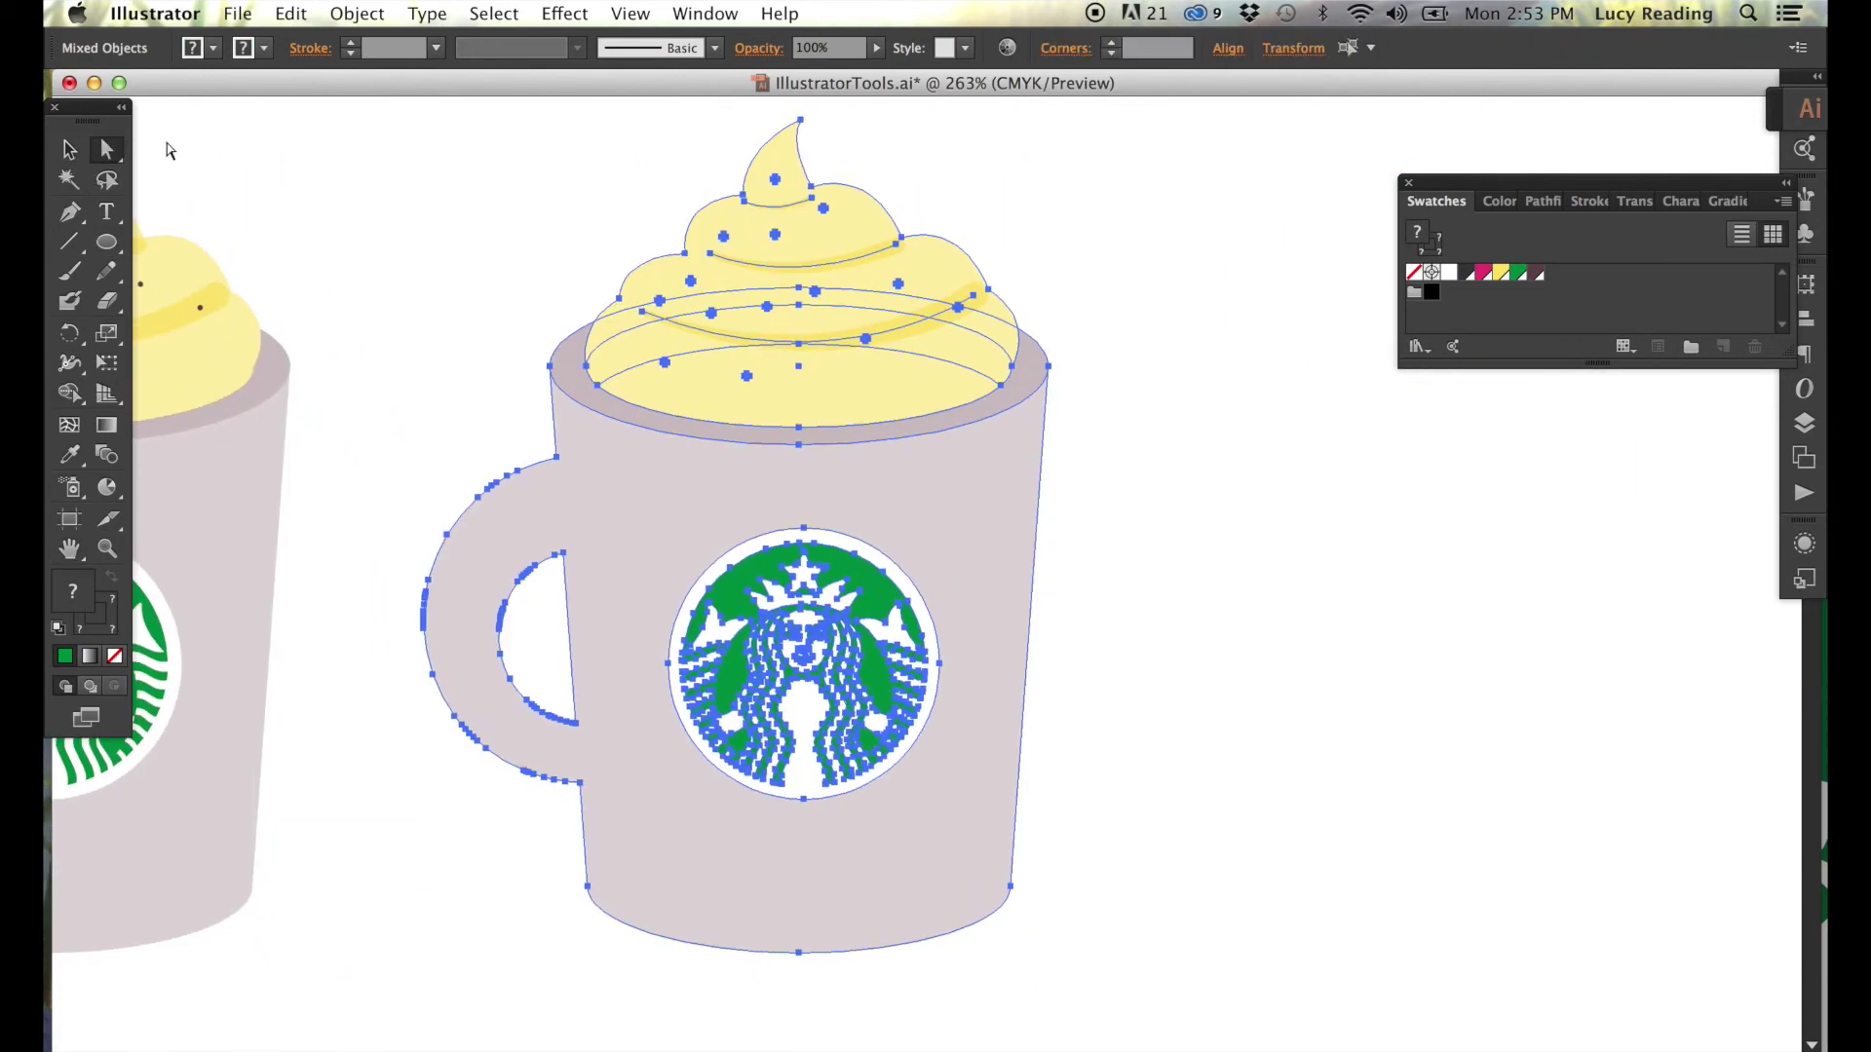
Recolour the yellow cream shape a light pink from the Swatches.
click(168, 150)
click(931, 391)
click(1488, 278)
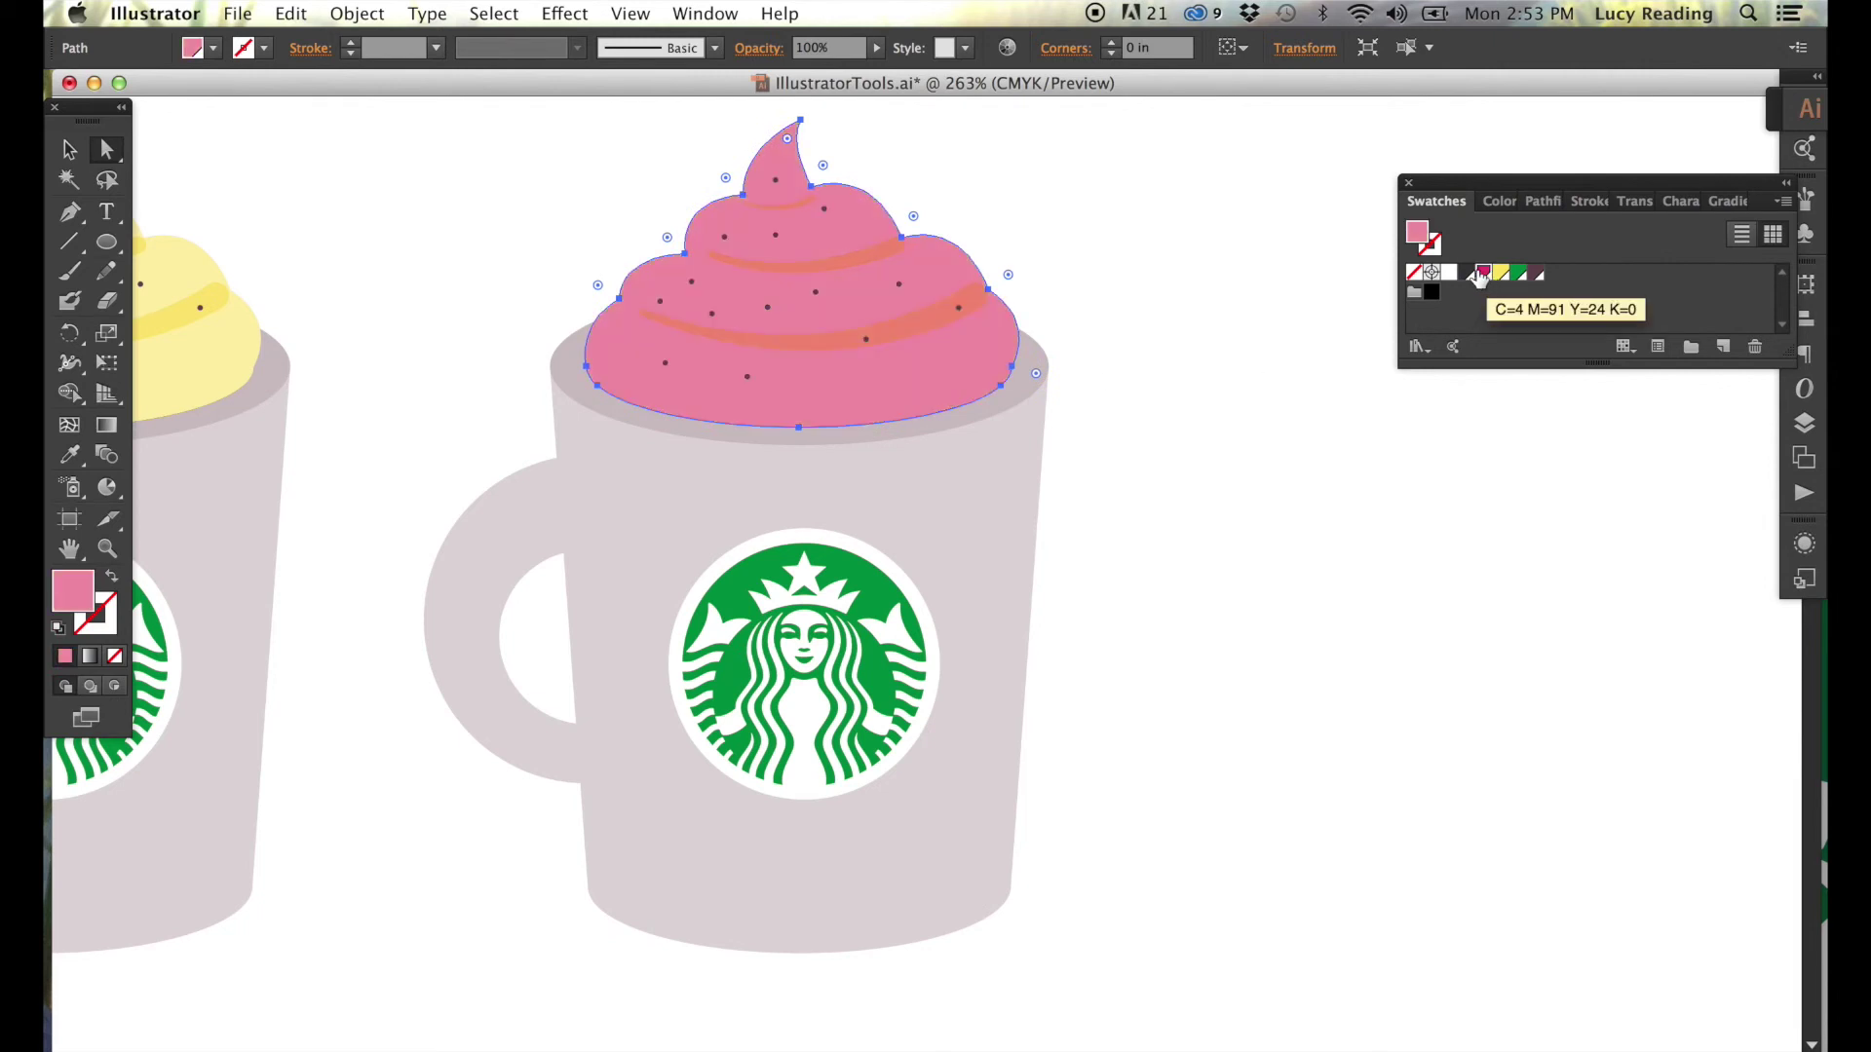
click(1499, 201)
Give the cream stripe lines a magenta stroke tinted to 17%.
click(1433, 398)
click(778, 207)
shift+click(848, 255)
shift+click(916, 321)
click(103, 619)
click(1432, 201)
click(1485, 274)
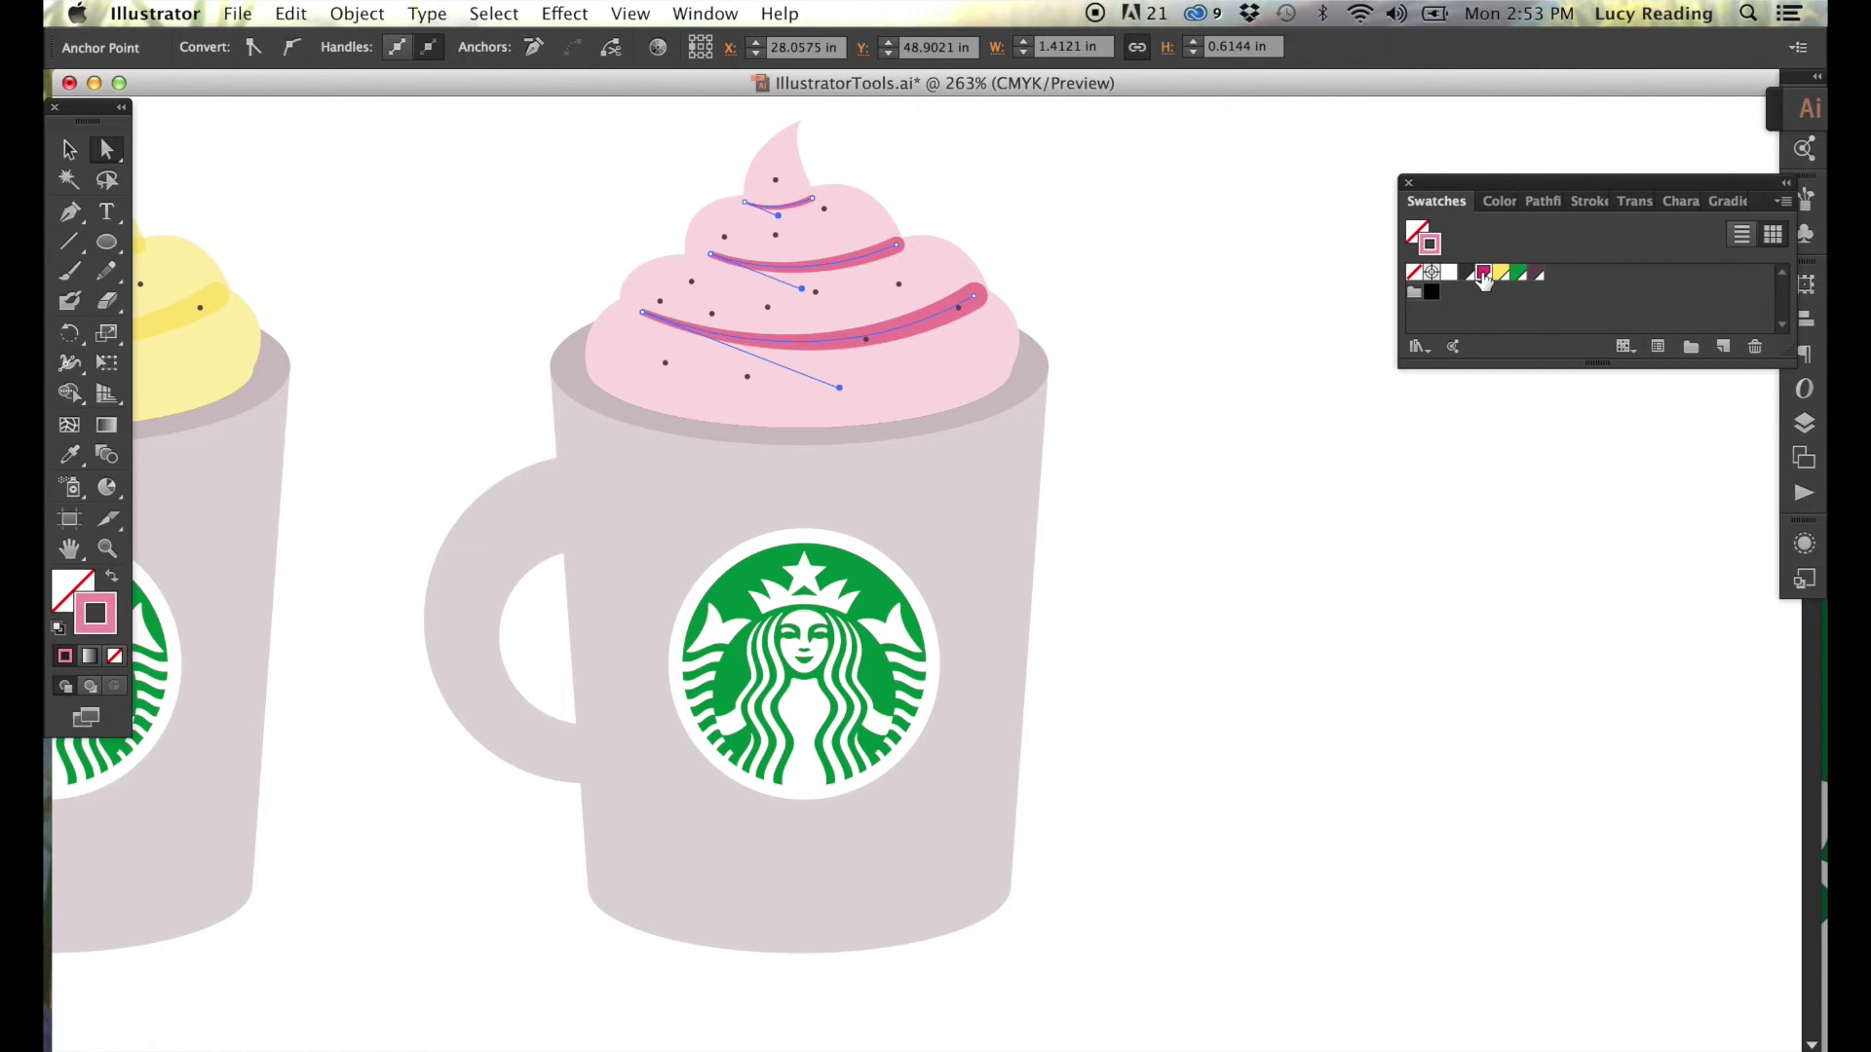
click(1495, 201)
drag(1530, 238, 1510, 239)
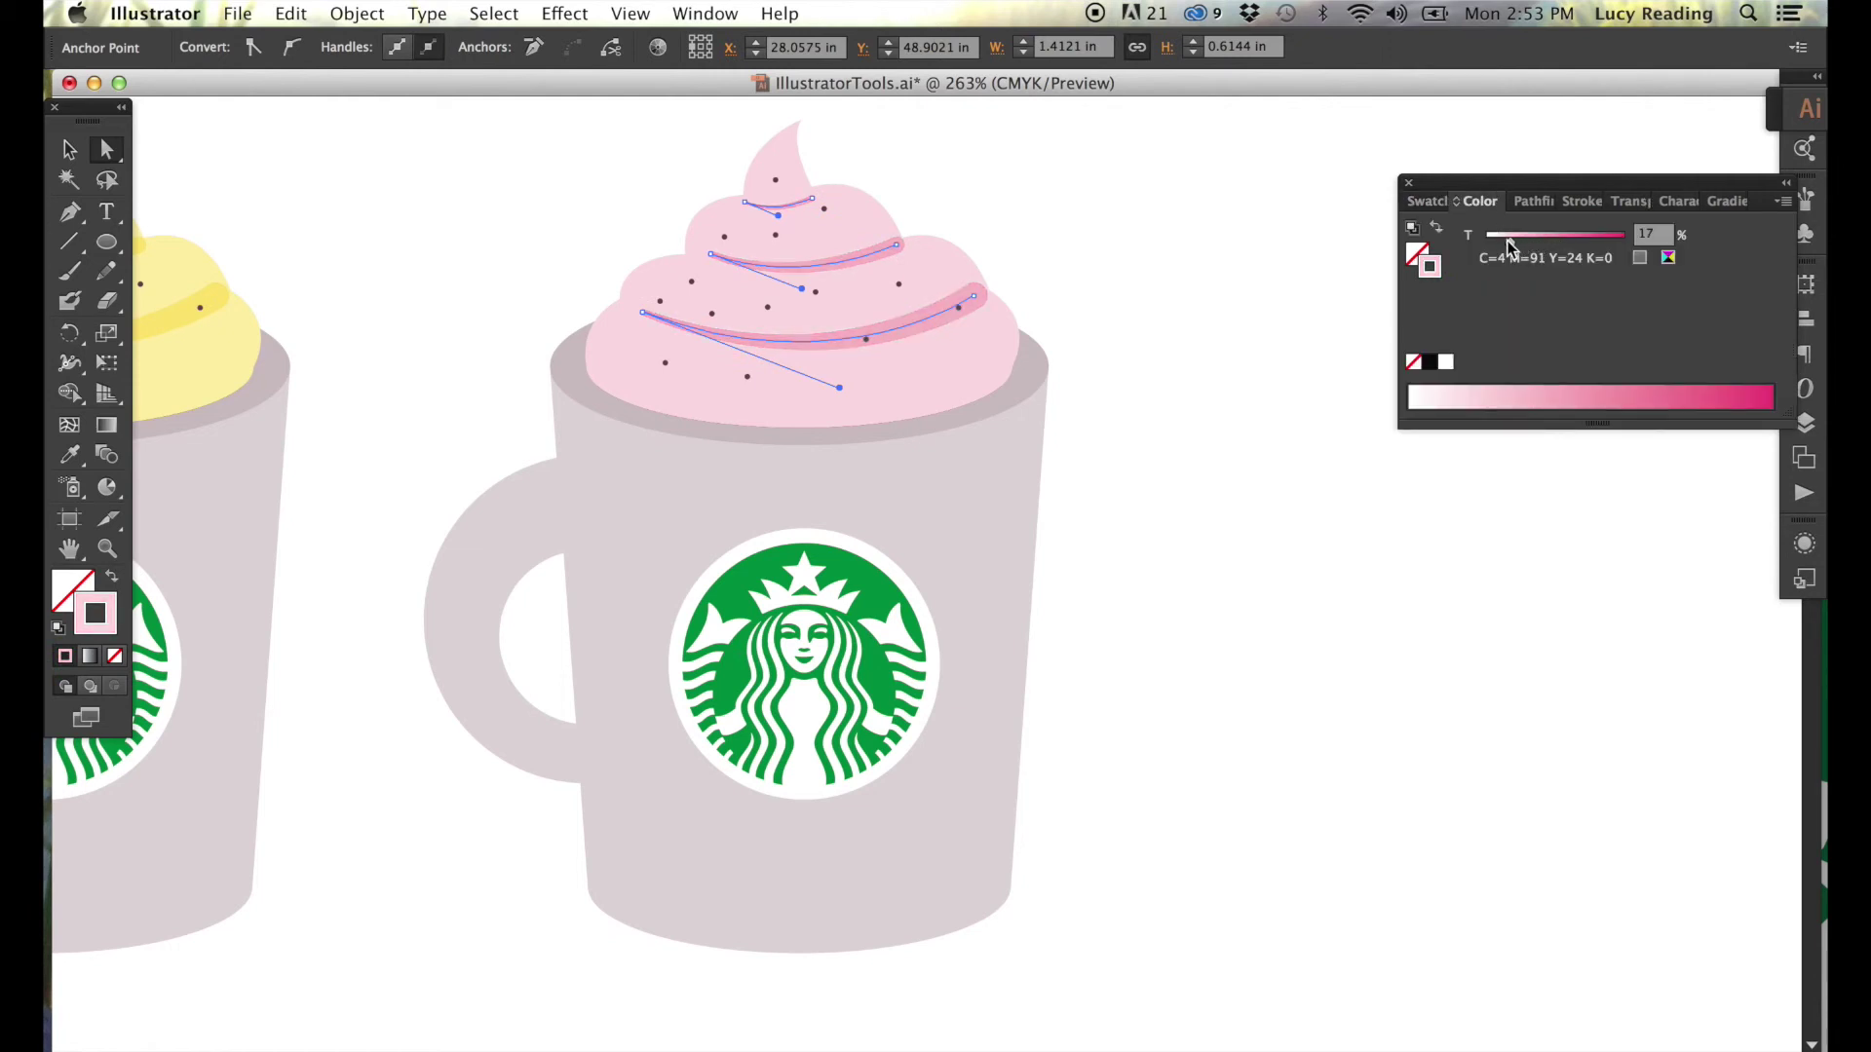
click(1194, 401)
Draw a pink-filled drip running from the cream down the mug's side with the Pen tool.
click(69, 225)
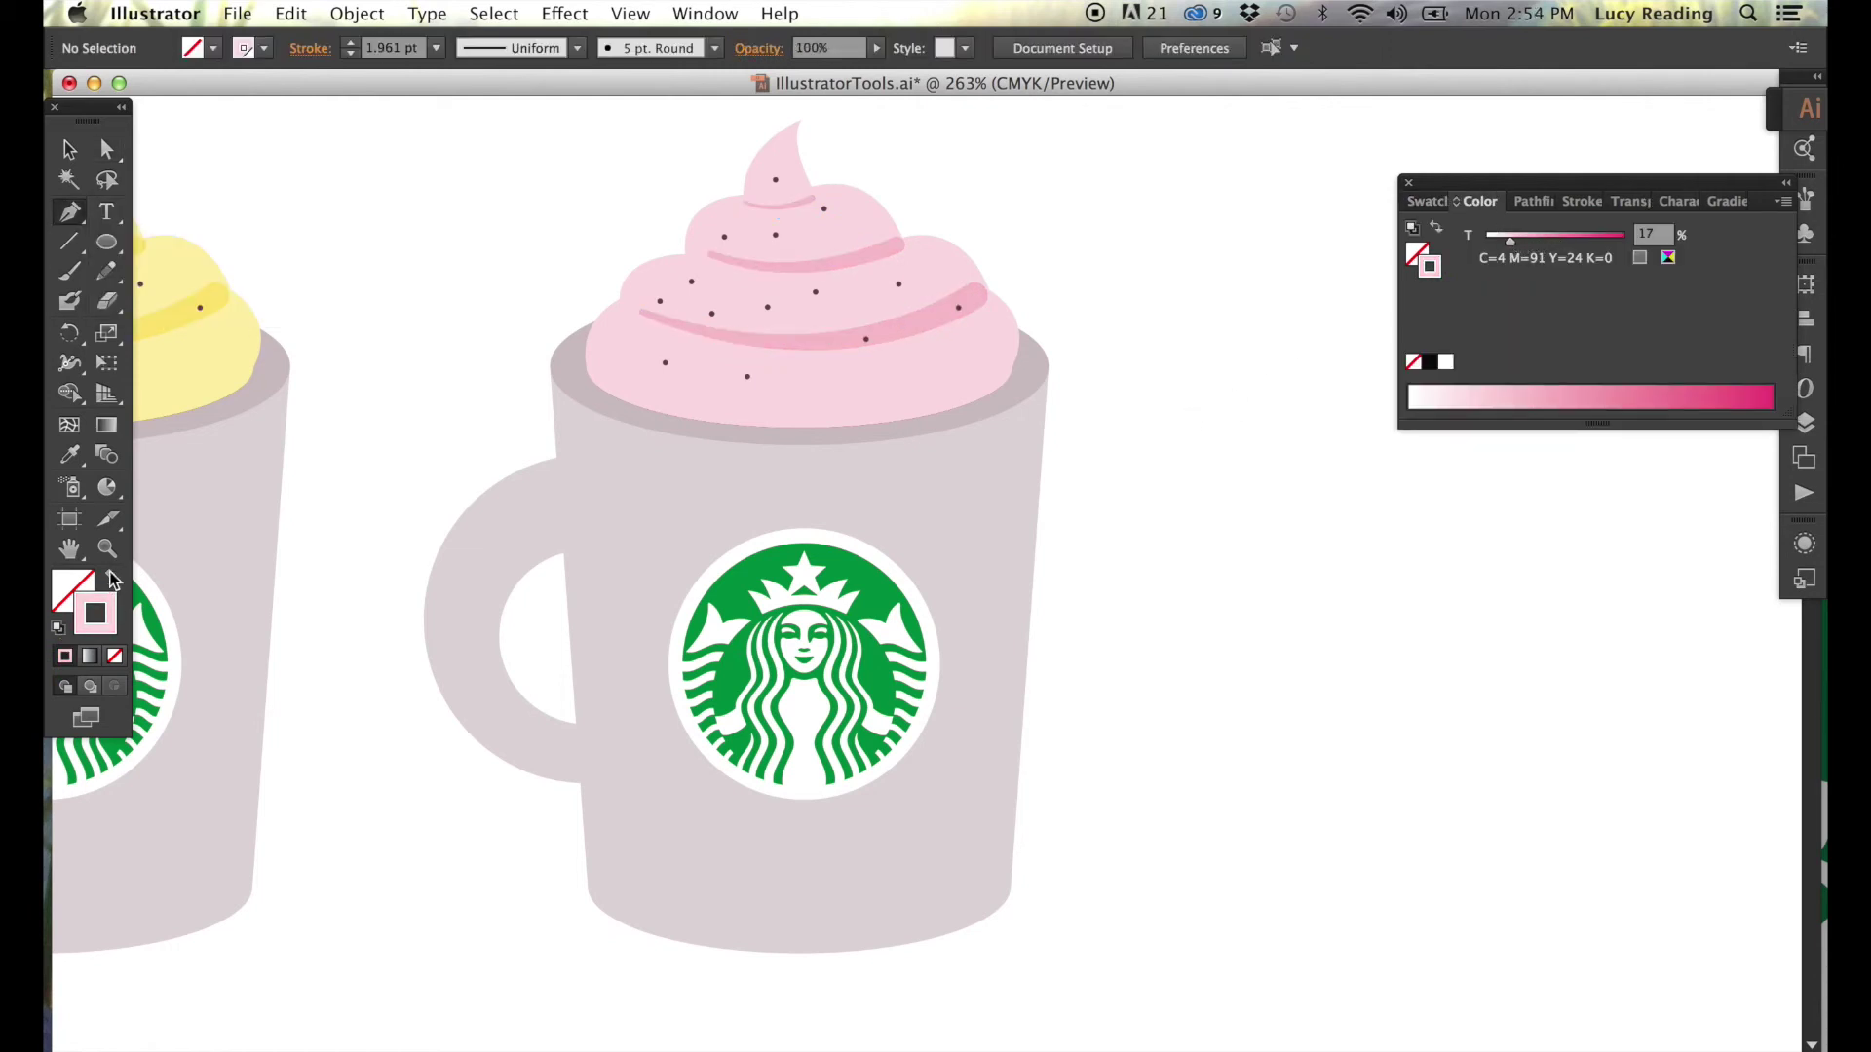
key(shift+x)
click(964, 402)
drag(979, 440, 980, 462)
mouse_move(970, 558)
mouse_down()
mouse_move(985, 604)
mouse_move(988, 524)
mouse_up()
click(993, 665)
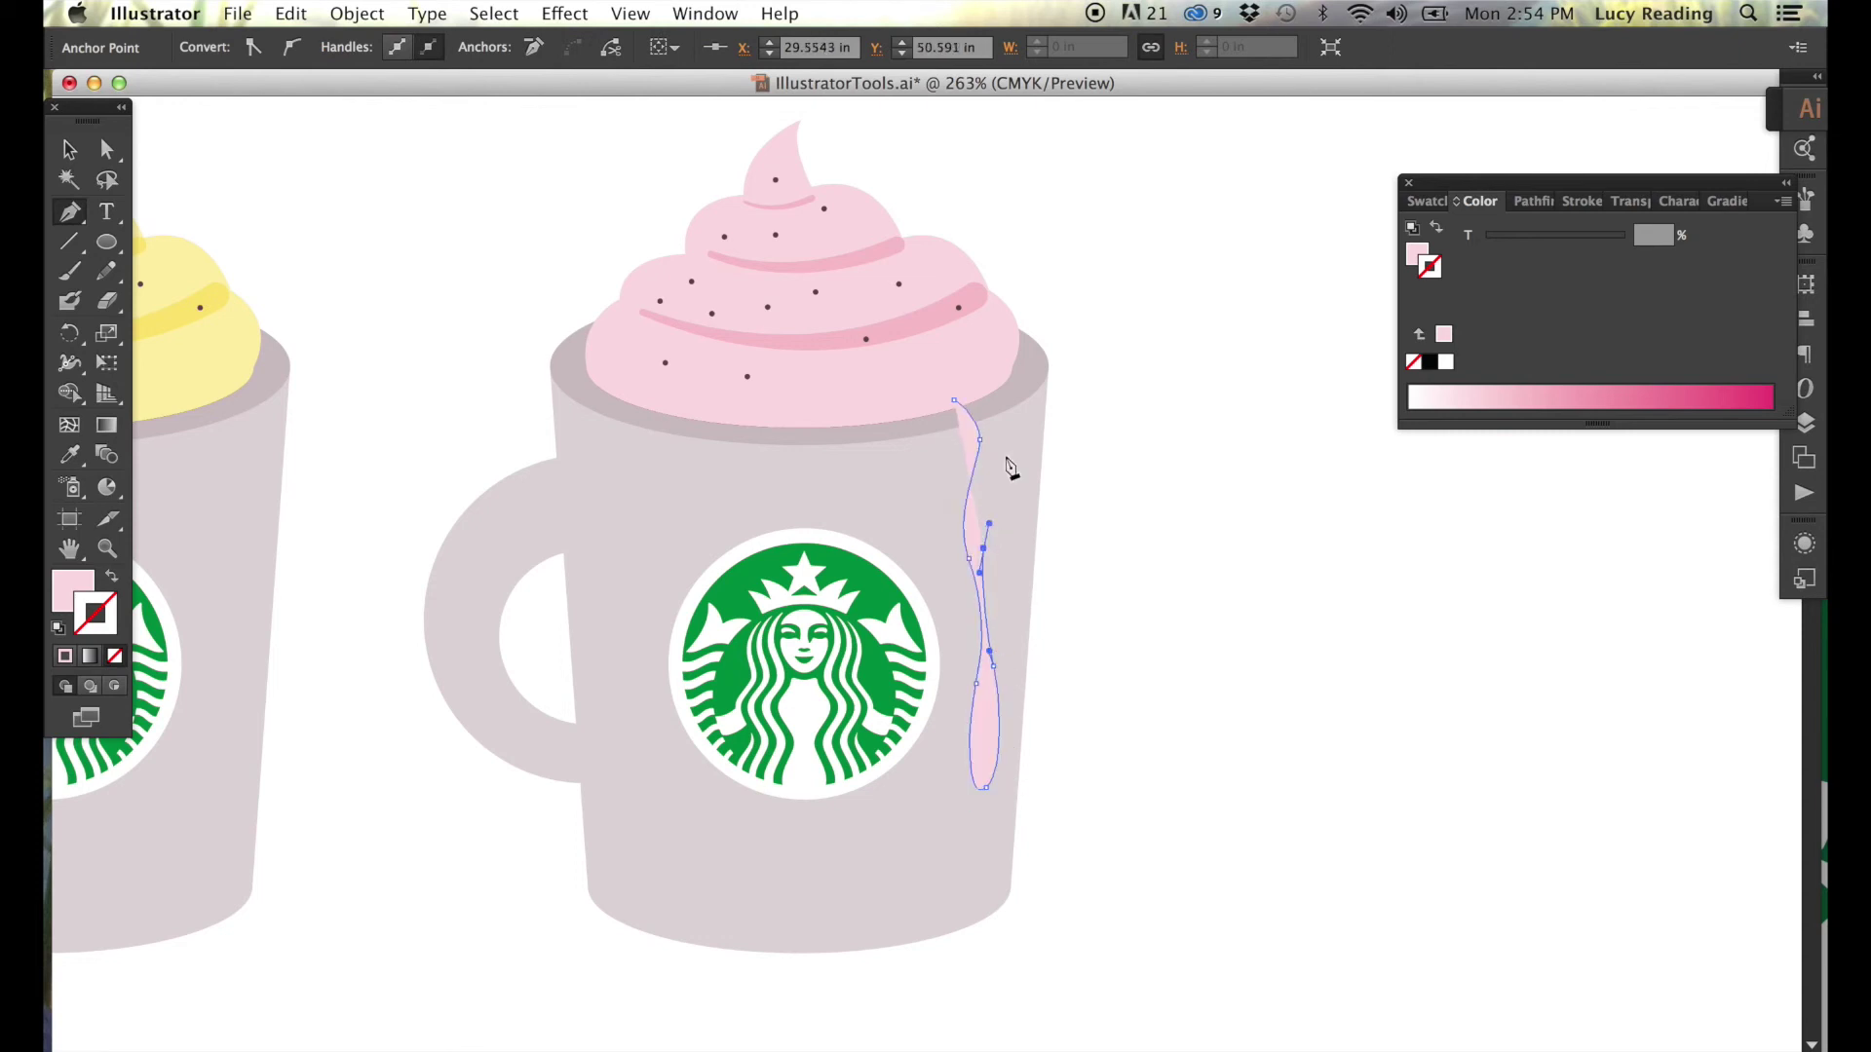
drag(986, 382, 973, 376)
click(66, 151)
click(392, 181)
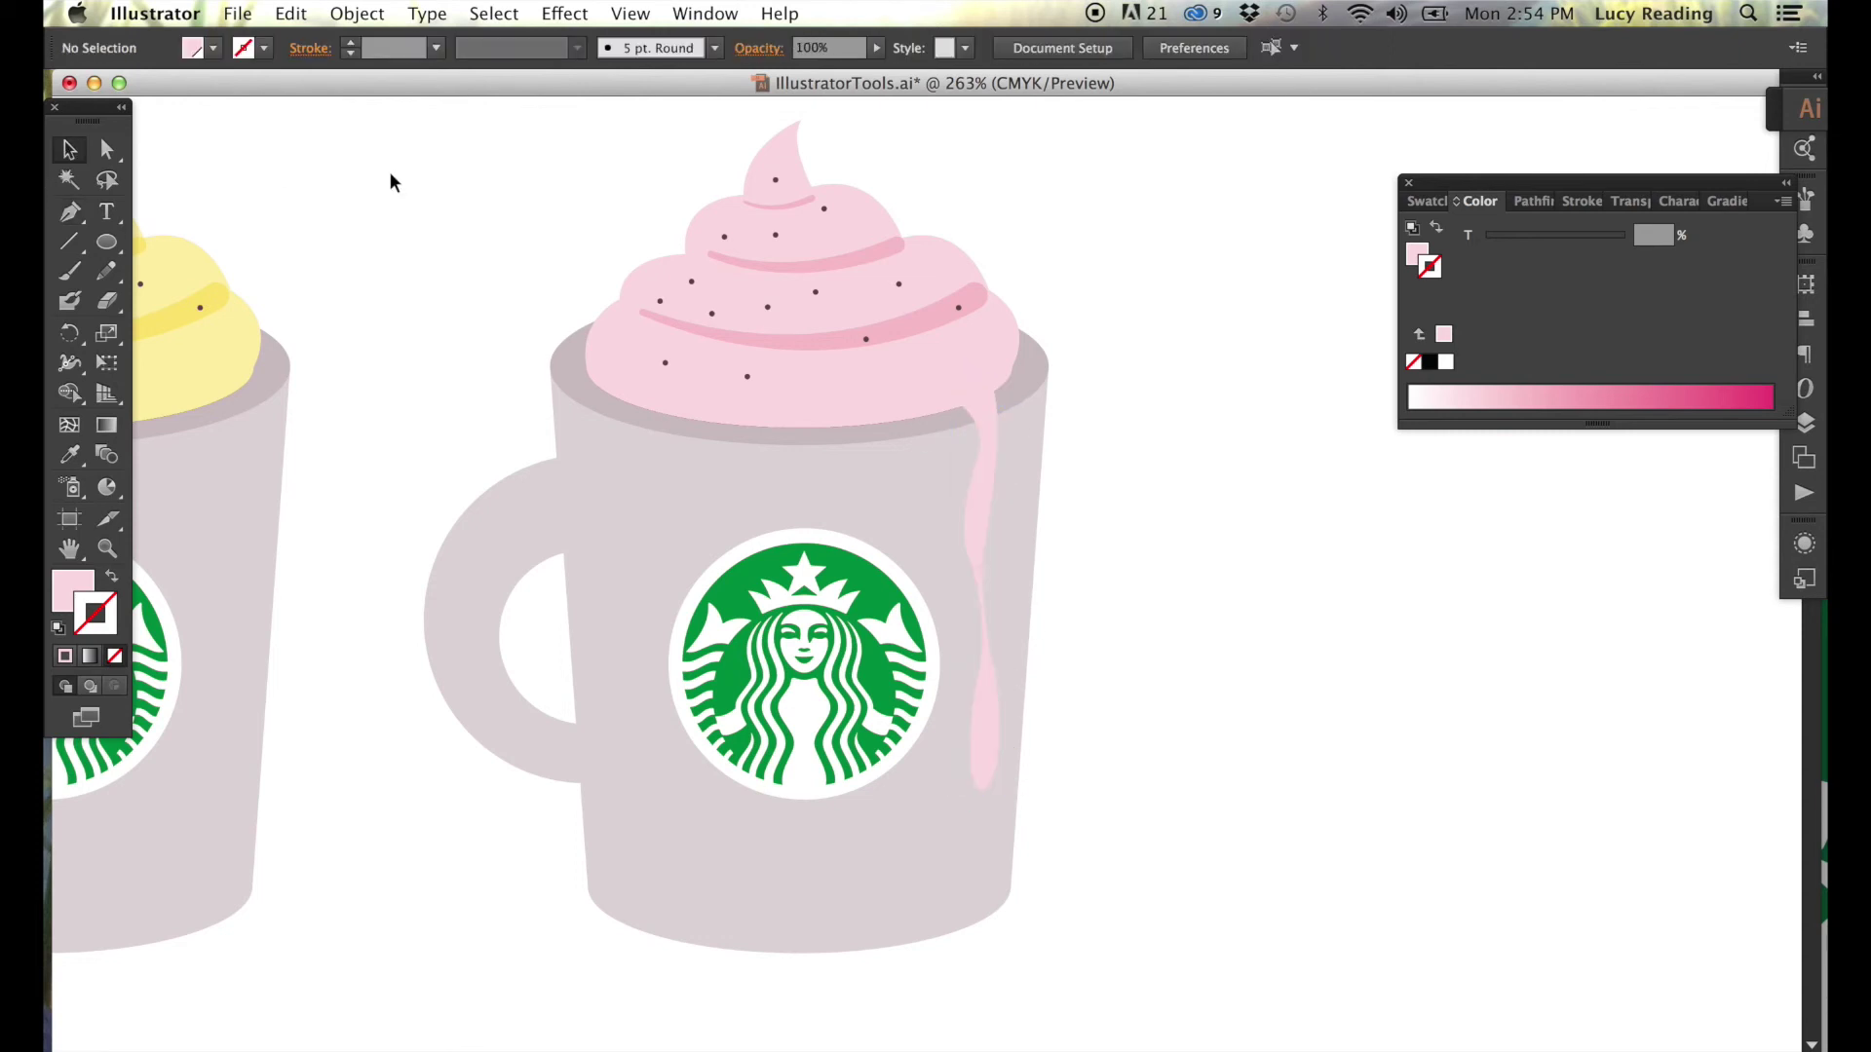
Fill the mug body and the top rim ellipse with black.
click(628, 526)
click(1431, 201)
click(1466, 276)
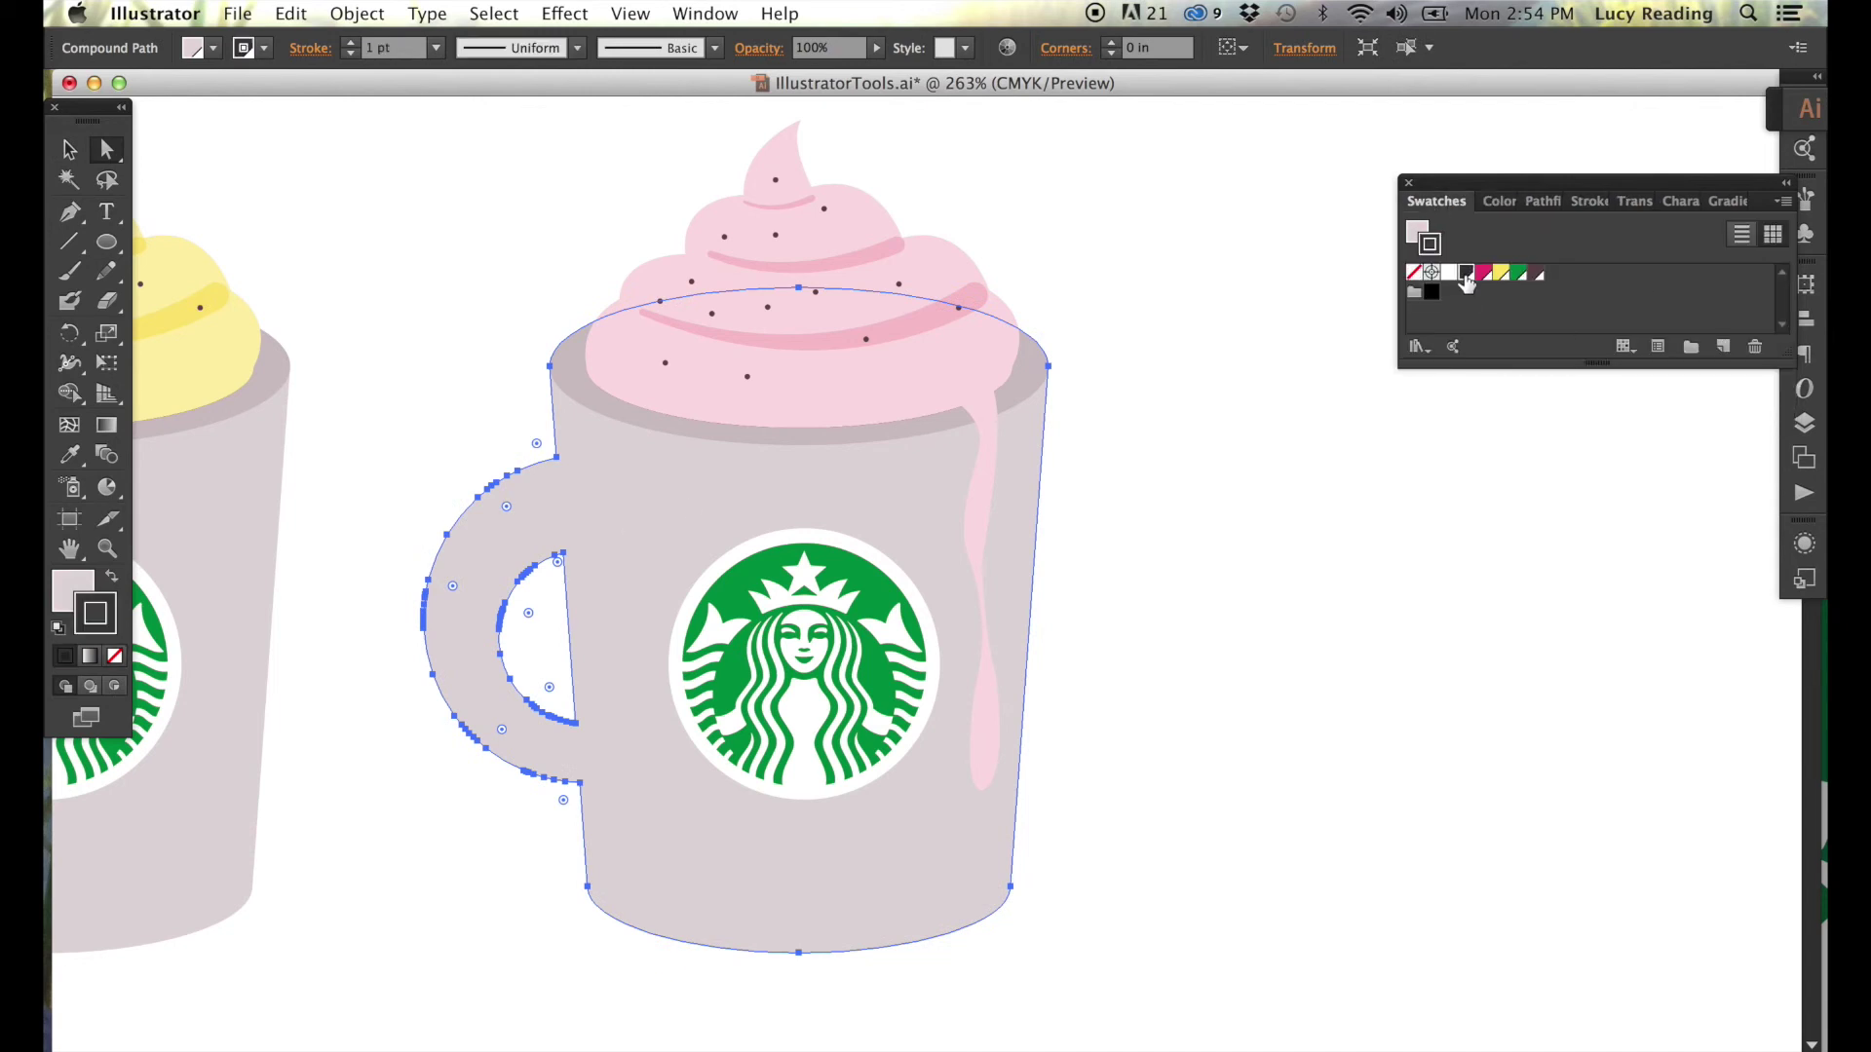
click(111, 575)
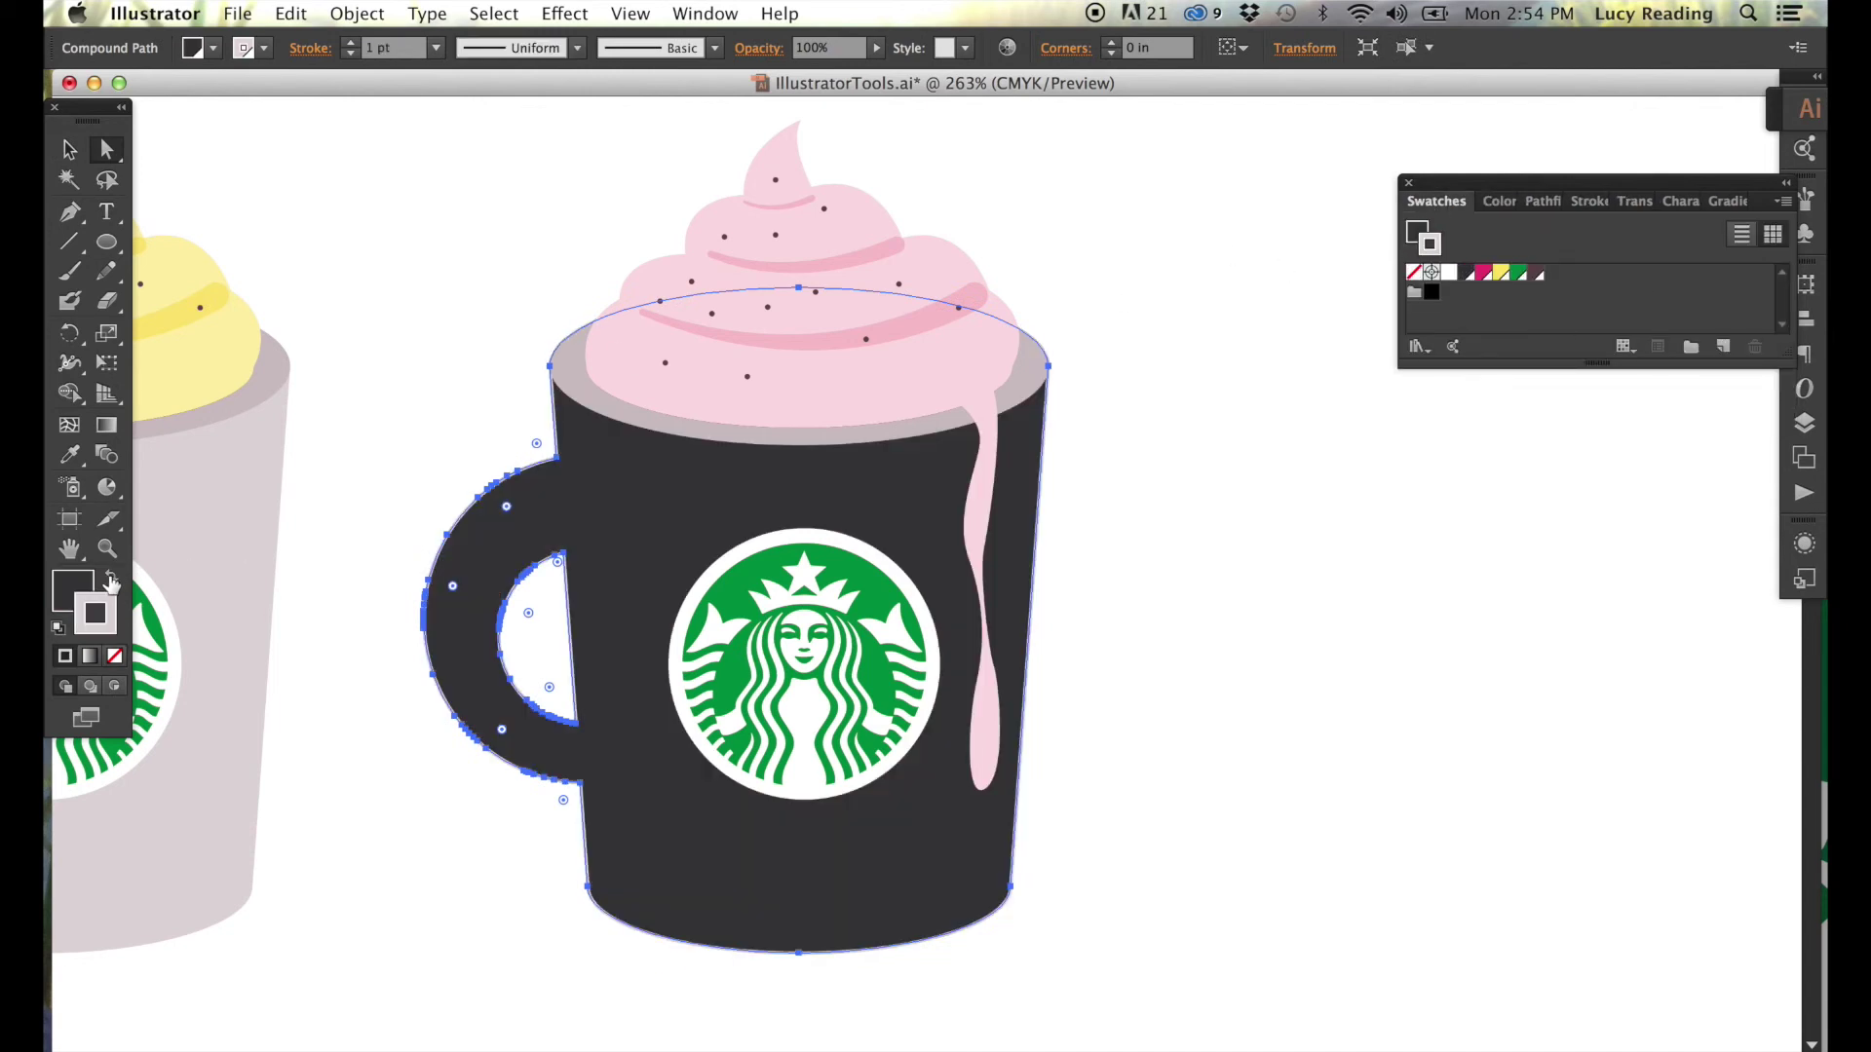
click(114, 655)
click(72, 590)
click(575, 389)
click(1422, 202)
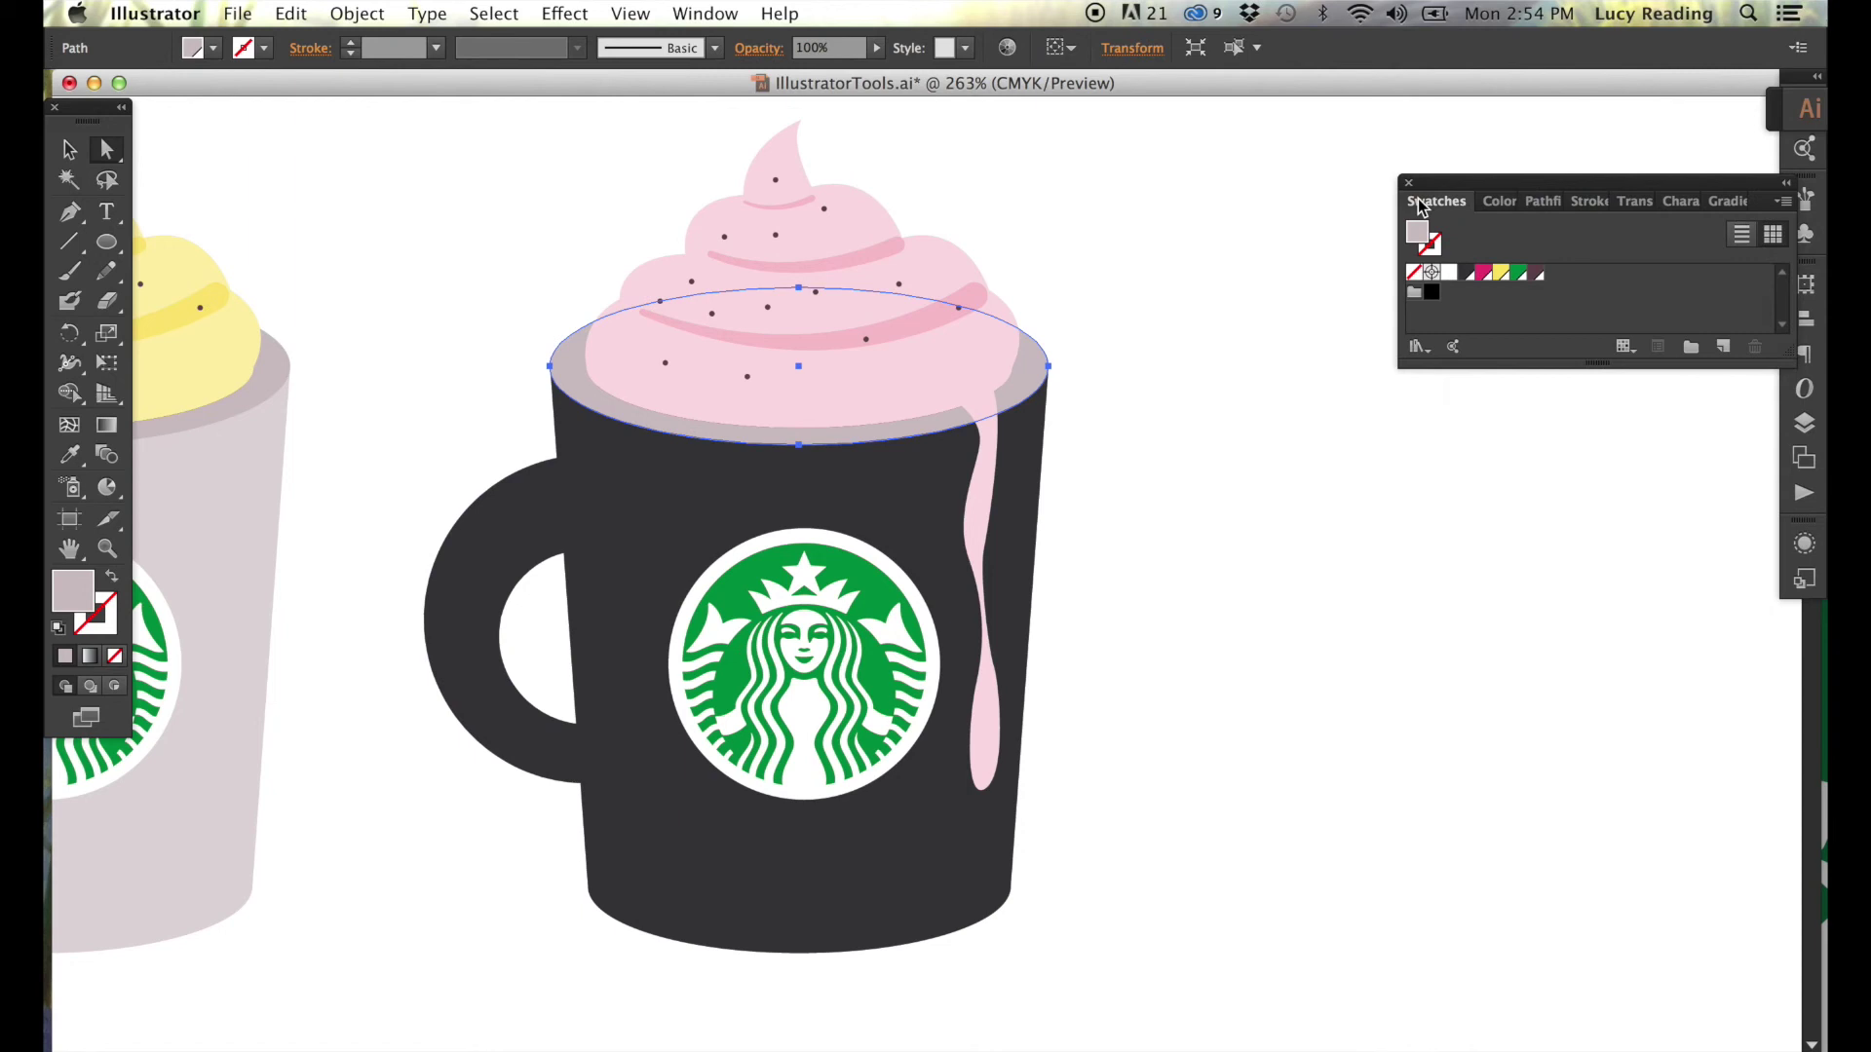
click(1468, 277)
Tint the mug body to 90% black, leaving the rim solid black.
click(1023, 432)
click(1491, 202)
text(90)
key(Return)
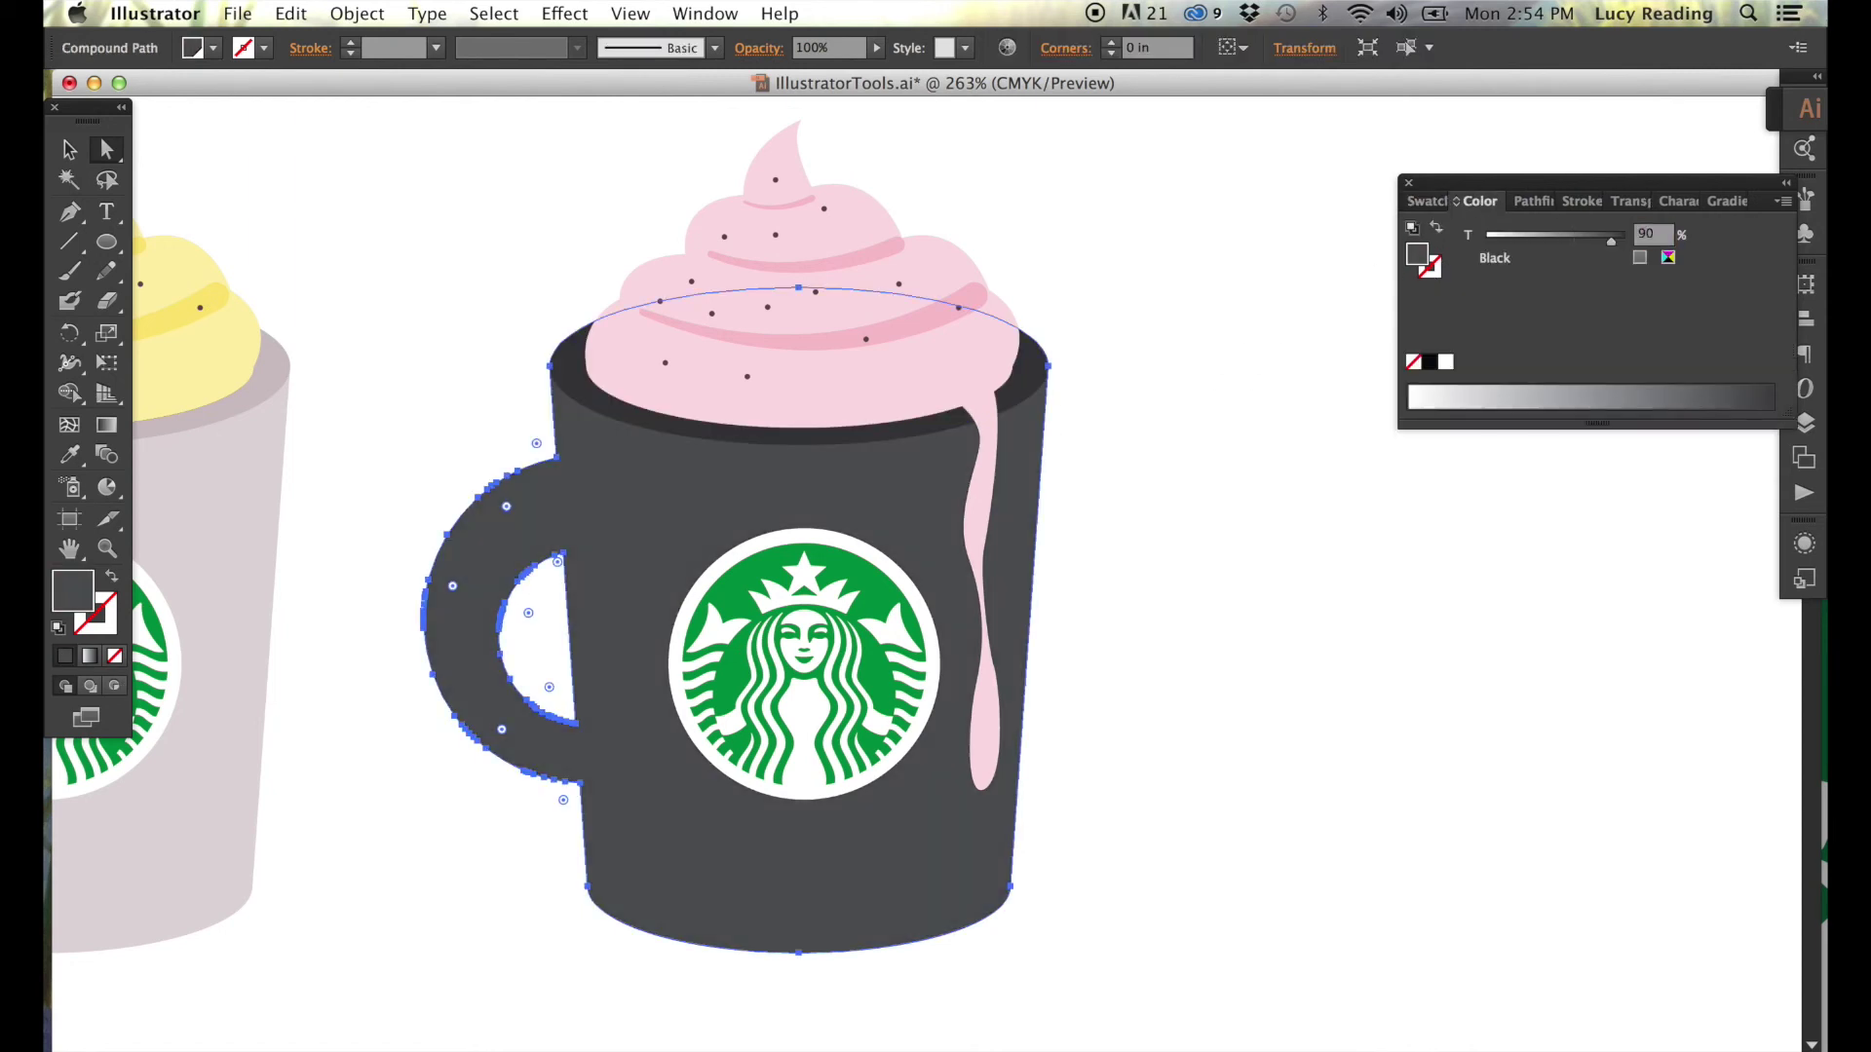
click(1184, 531)
scroll(459, 522, right, 3)
Build a tall rounded bar by joining the outer halves of two circles.
drag(107, 242, 224, 308)
drag(1063, 245, 1063, 573)
key(a)
drag(1182, 356, 1033, 246)
key(Delete)
key(ctrl+j)
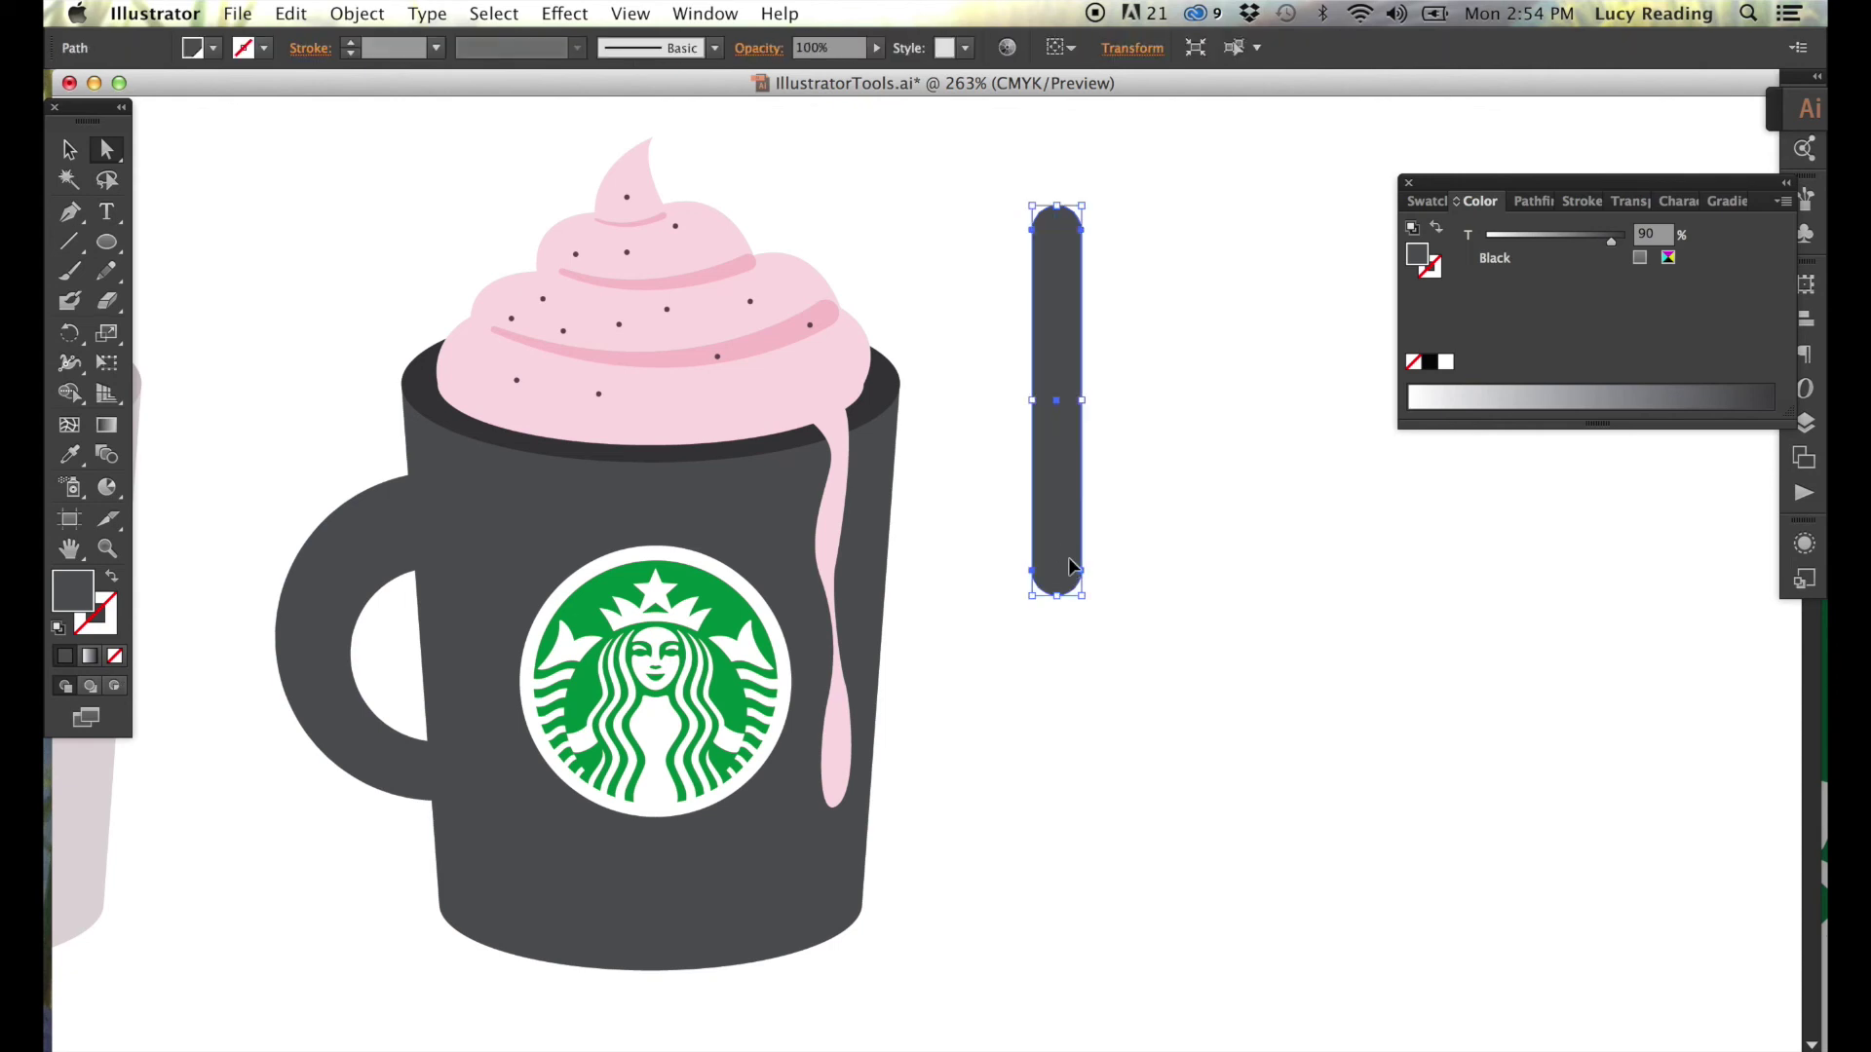
Add a slanted magenta stripe rectangle across the bar and lighten the bar to pale grey.
drag(107, 241, 234, 242)
mouse_move(1015, 260)
mouse_down()
mouse_move(1098, 303)
mouse_move(1088, 276)
mouse_up()
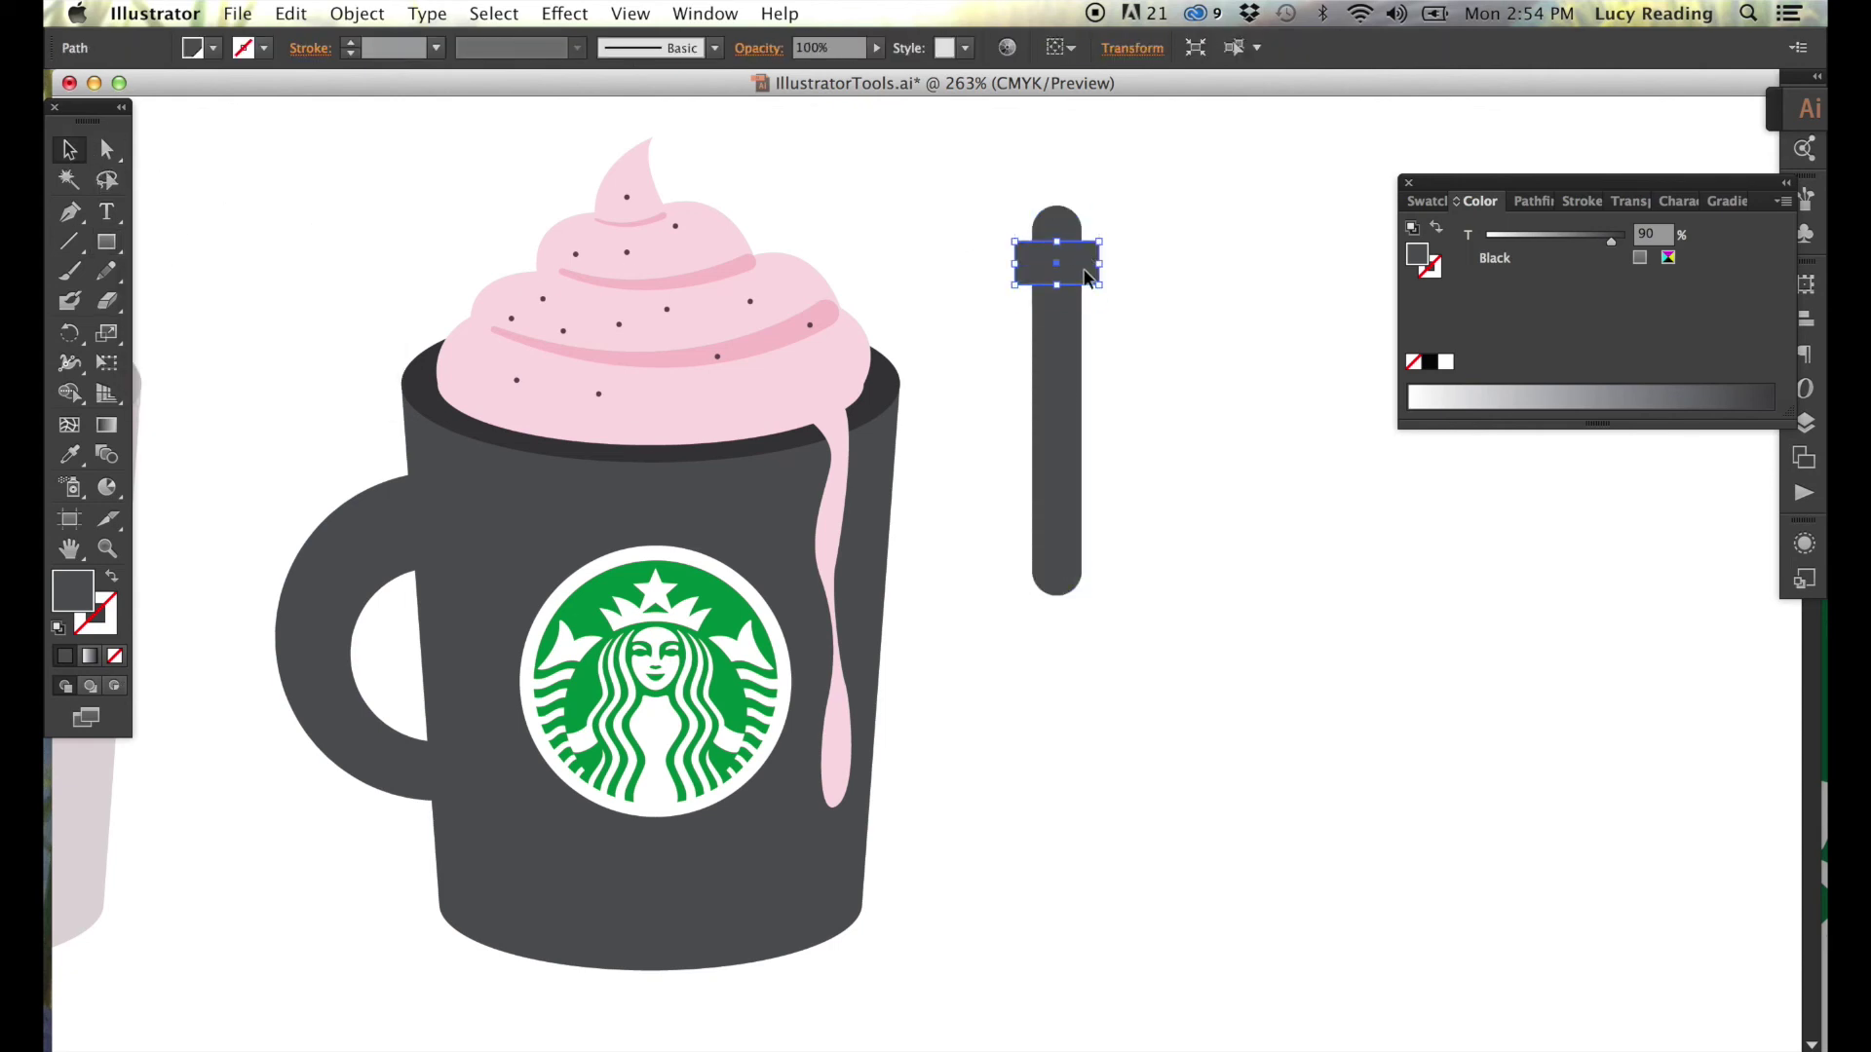
key(a)
click(1097, 242)
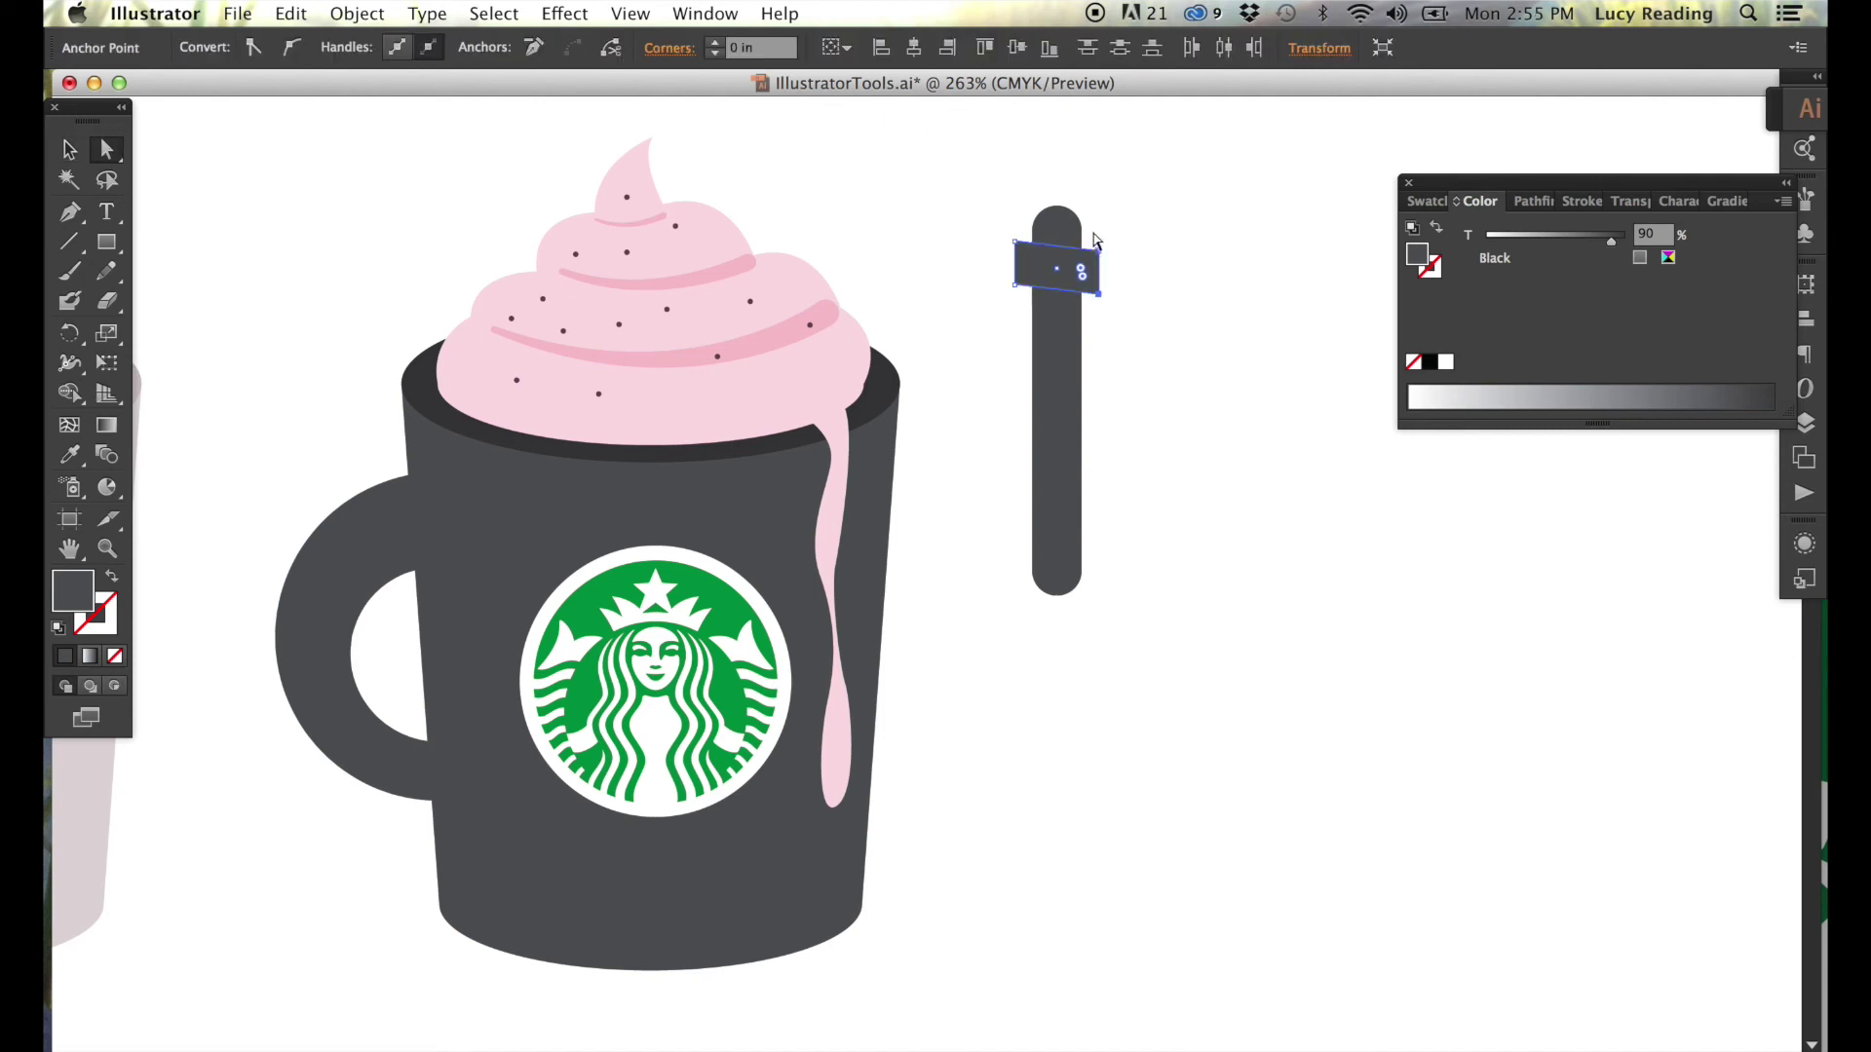
click(1427, 201)
click(1483, 272)
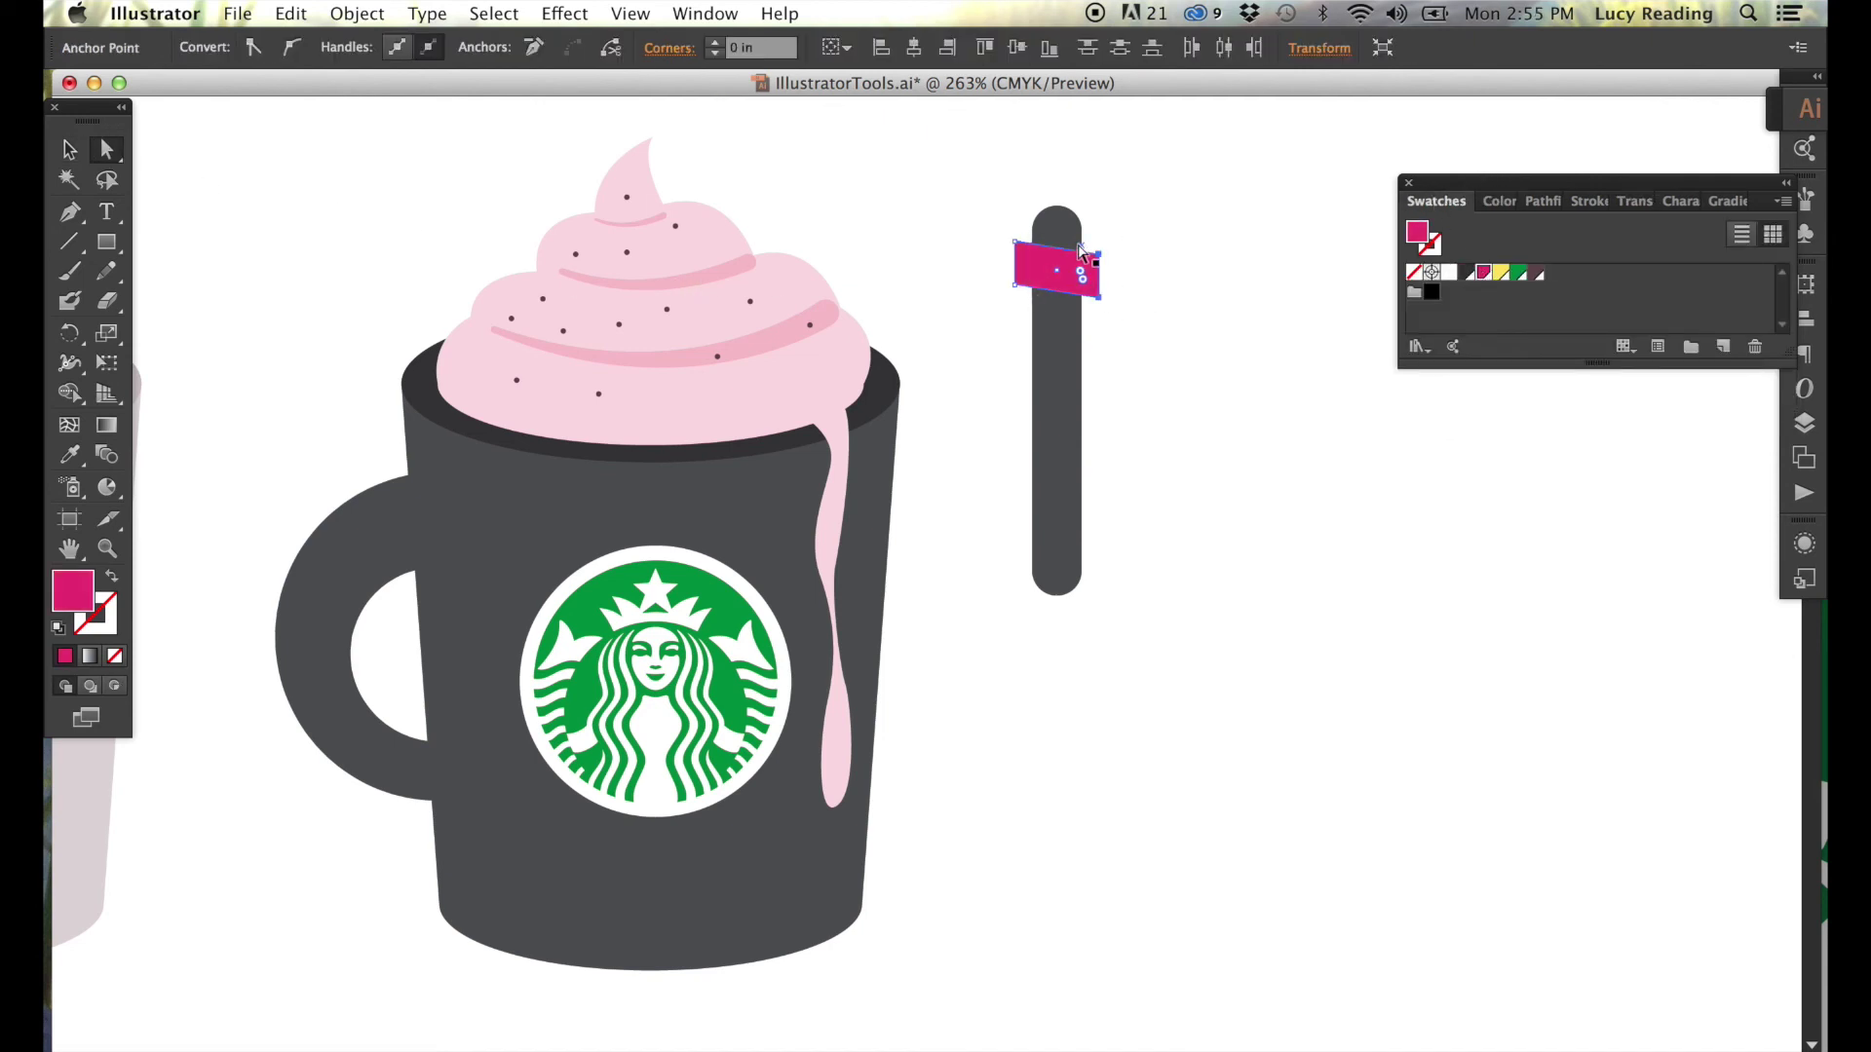
click(1057, 322)
click(1480, 200)
click(1504, 235)
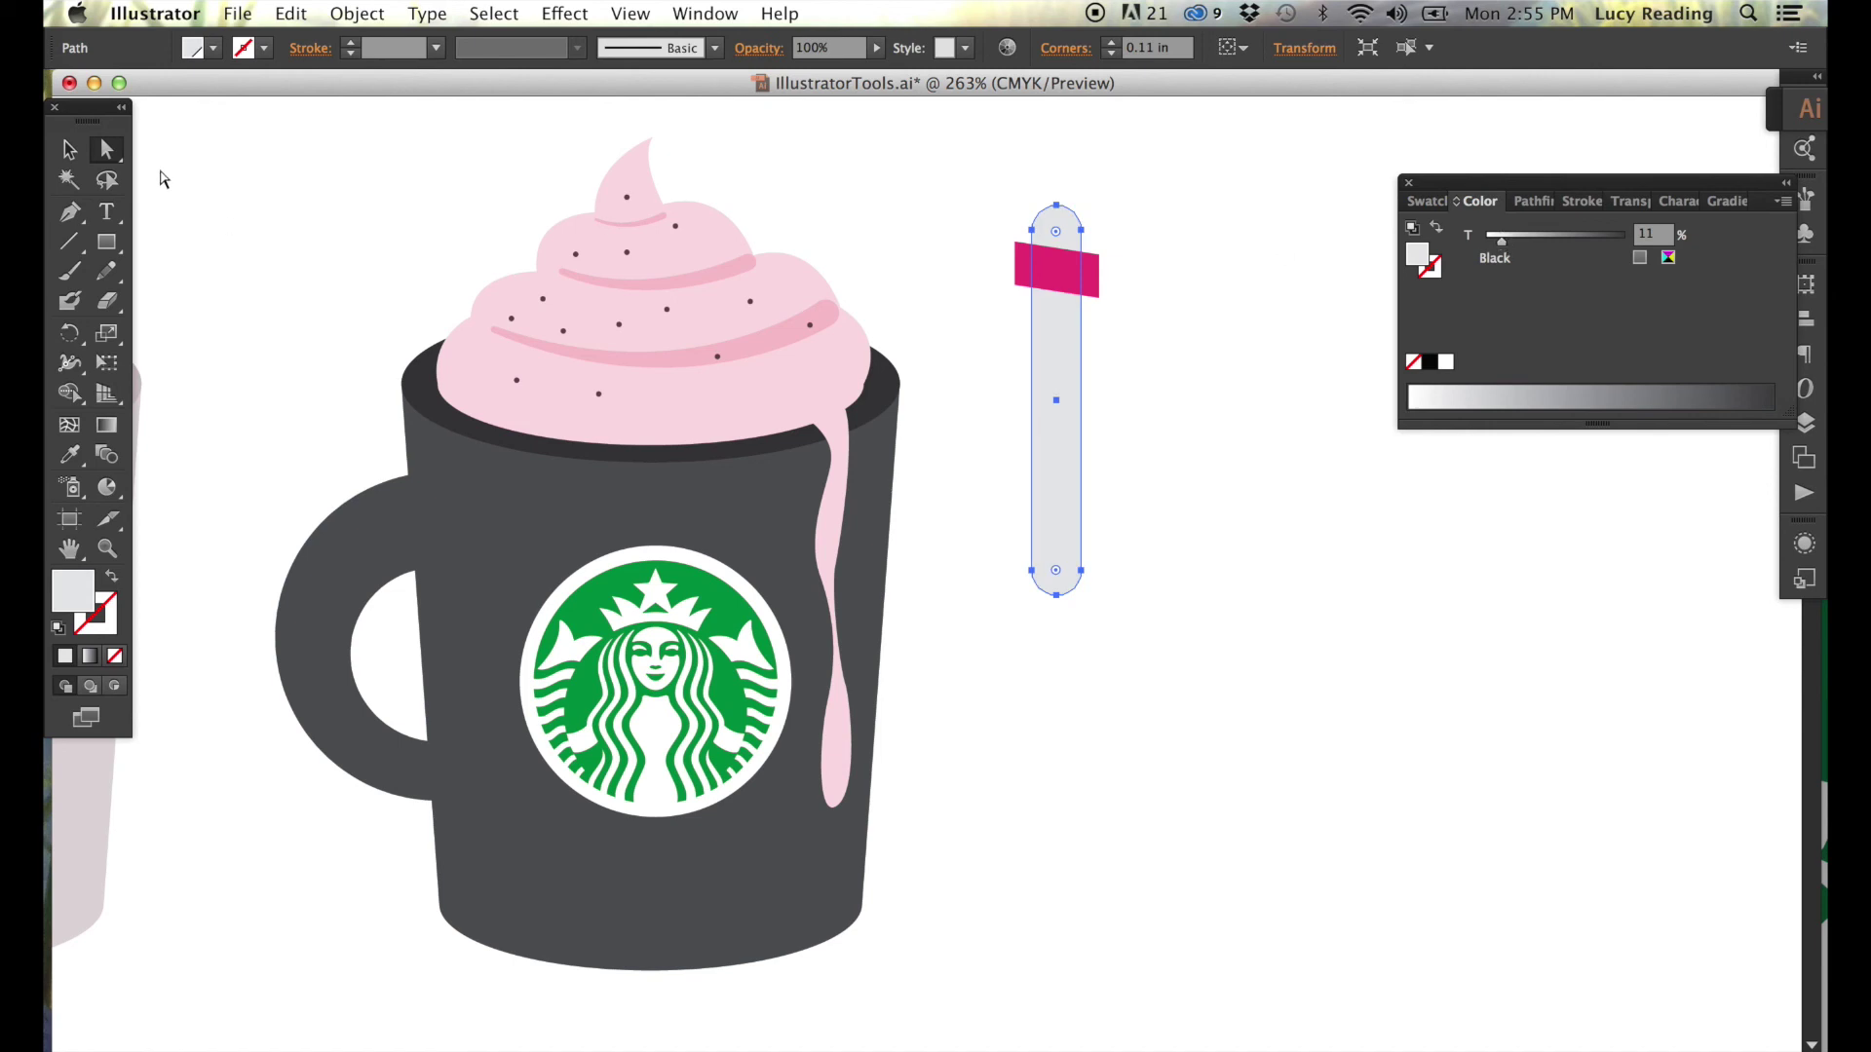
Repeat the stripe down the bar and split everything with Pathfinder Divide.
key(v)
mouse_move(1056, 272)
mouse_down()
mouse_move(1093, 319)
mouse_move(1094, 362)
mouse_up()
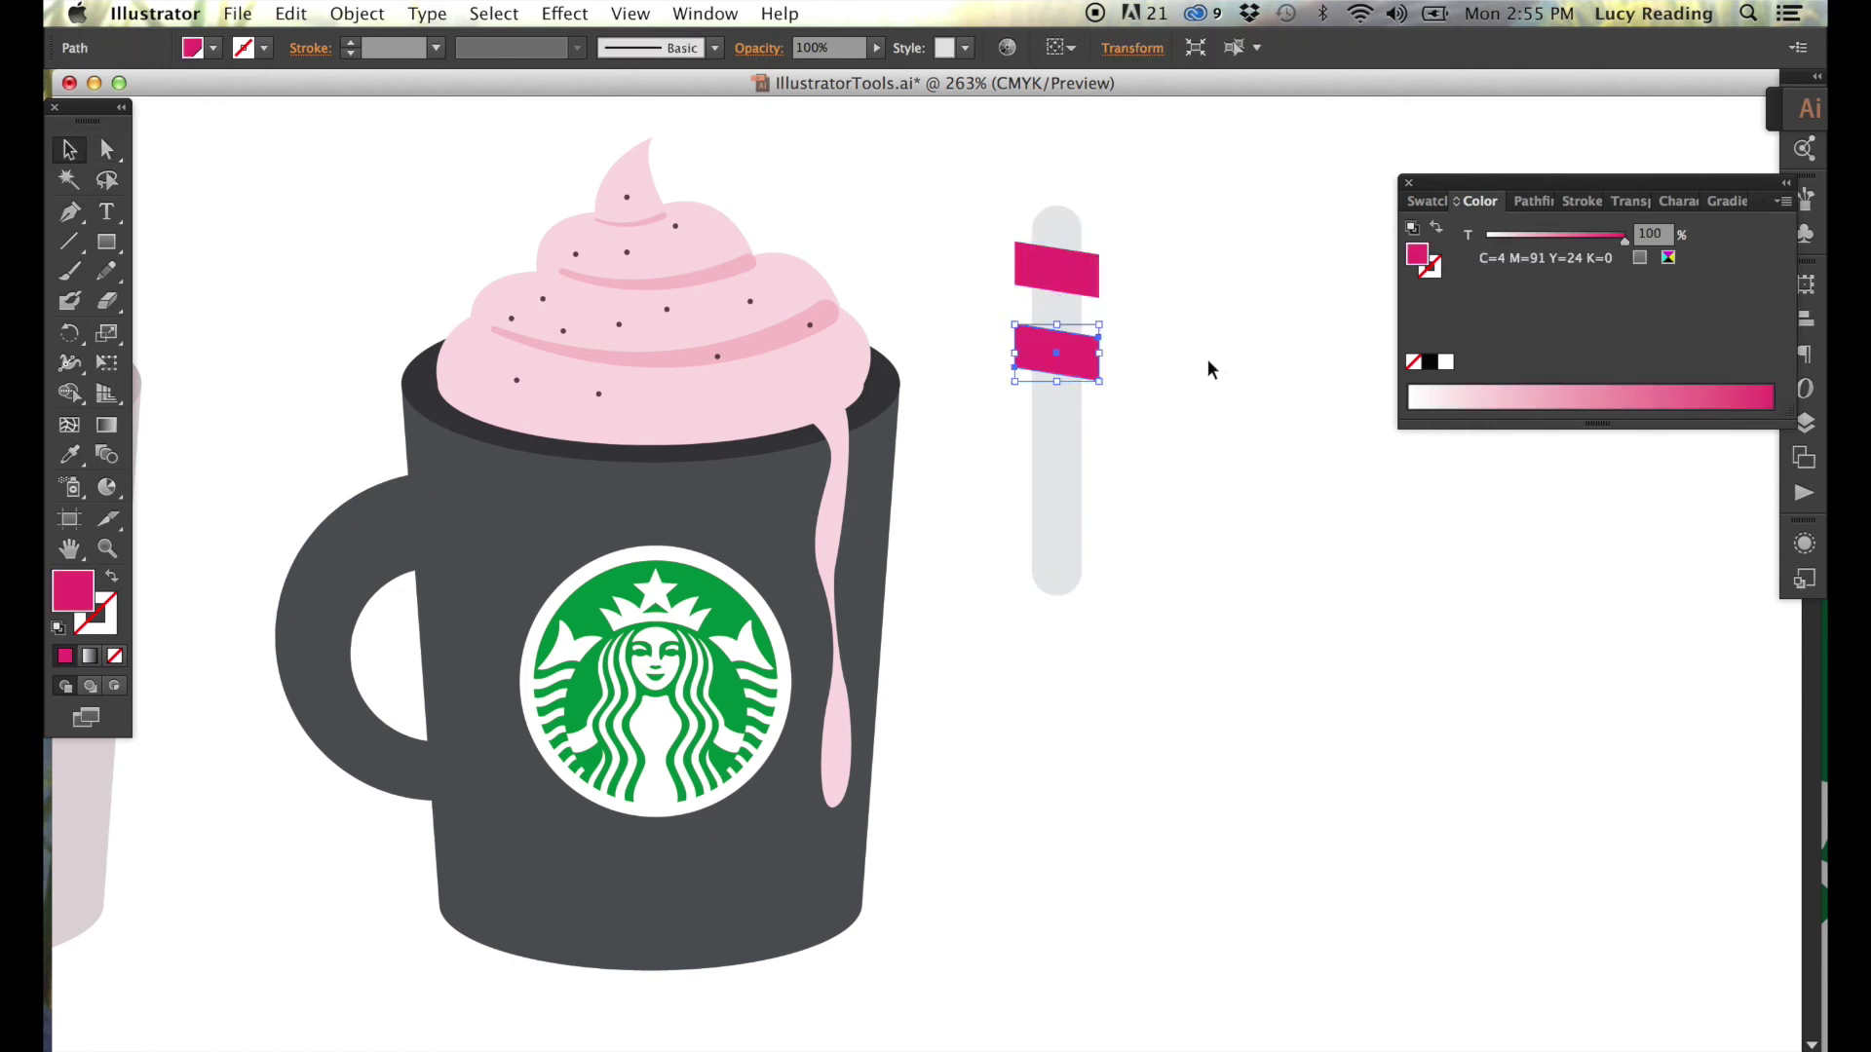
key(ctrl+d)
key(ctrl+d)
click(1140, 523)
drag(1141, 525, 1141, 526)
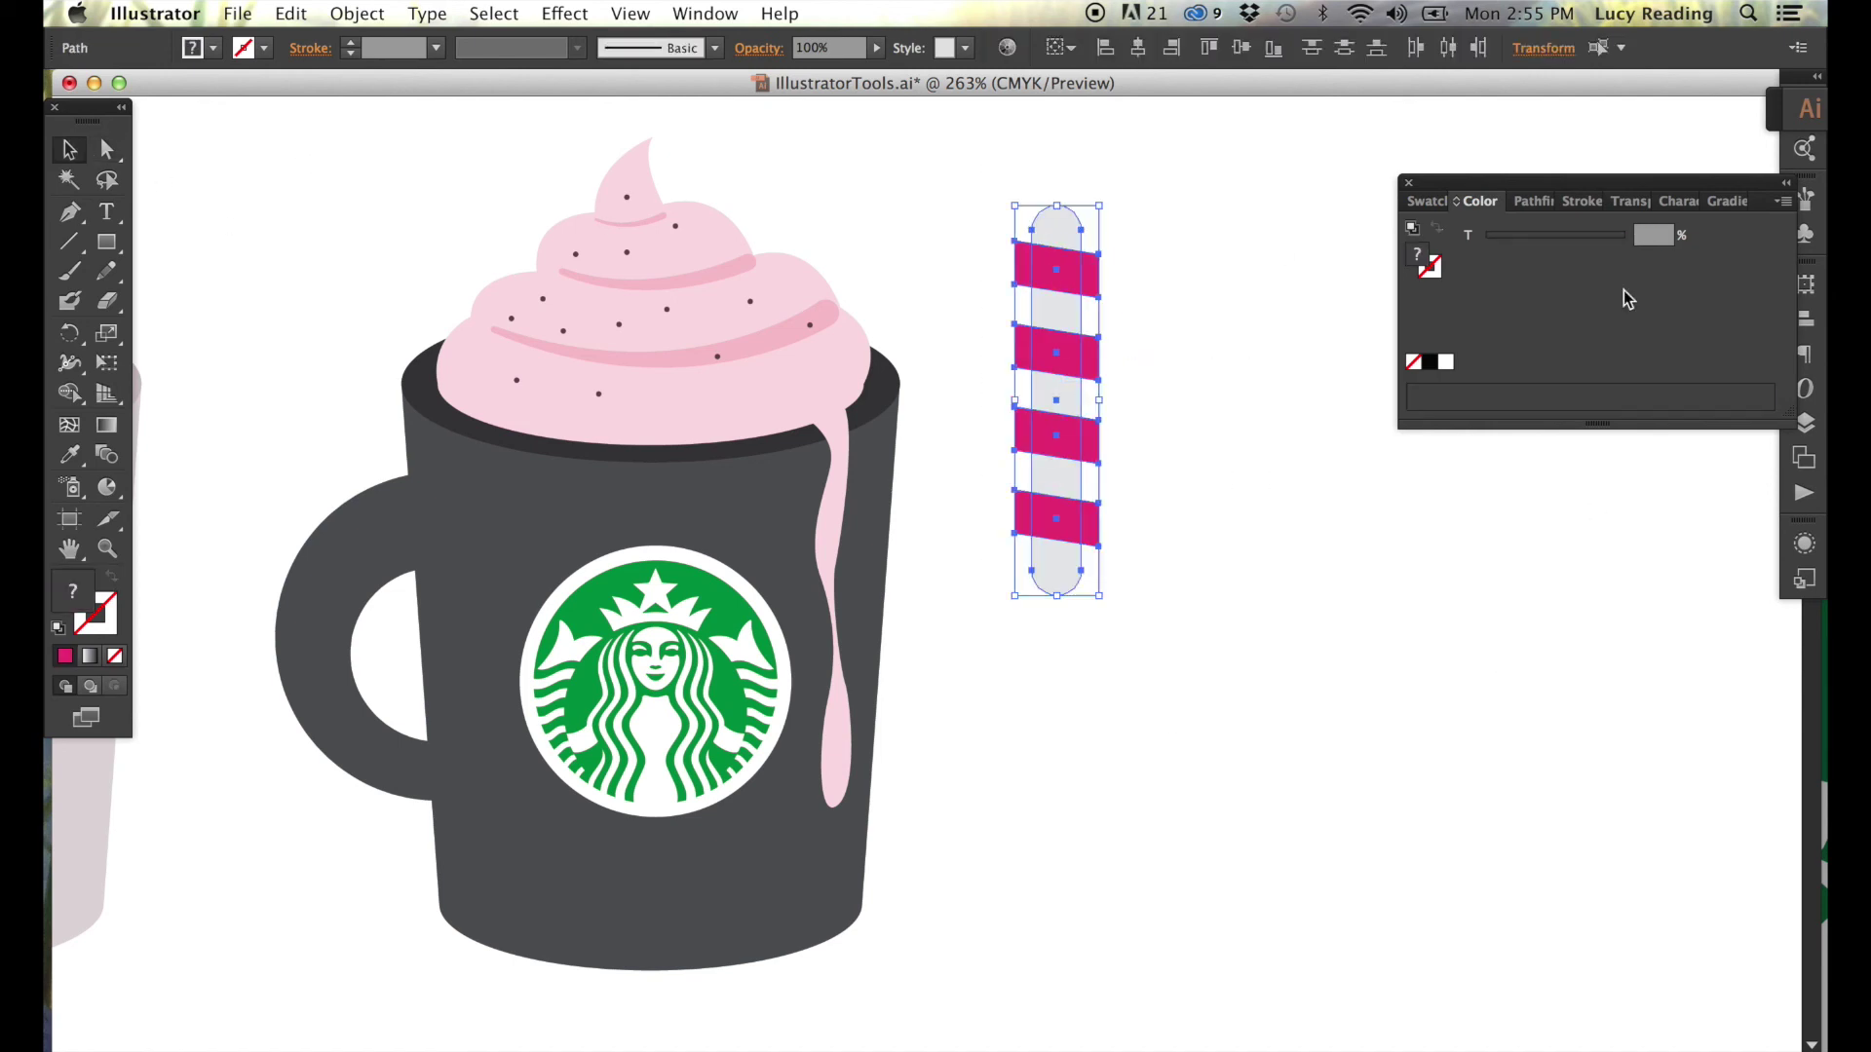
click(1518, 205)
click(1426, 319)
Delete the stripe overhangs on both sides, then tilt the straw into the cream.
key(a)
drag(1158, 586, 1096, 283)
key(Delete)
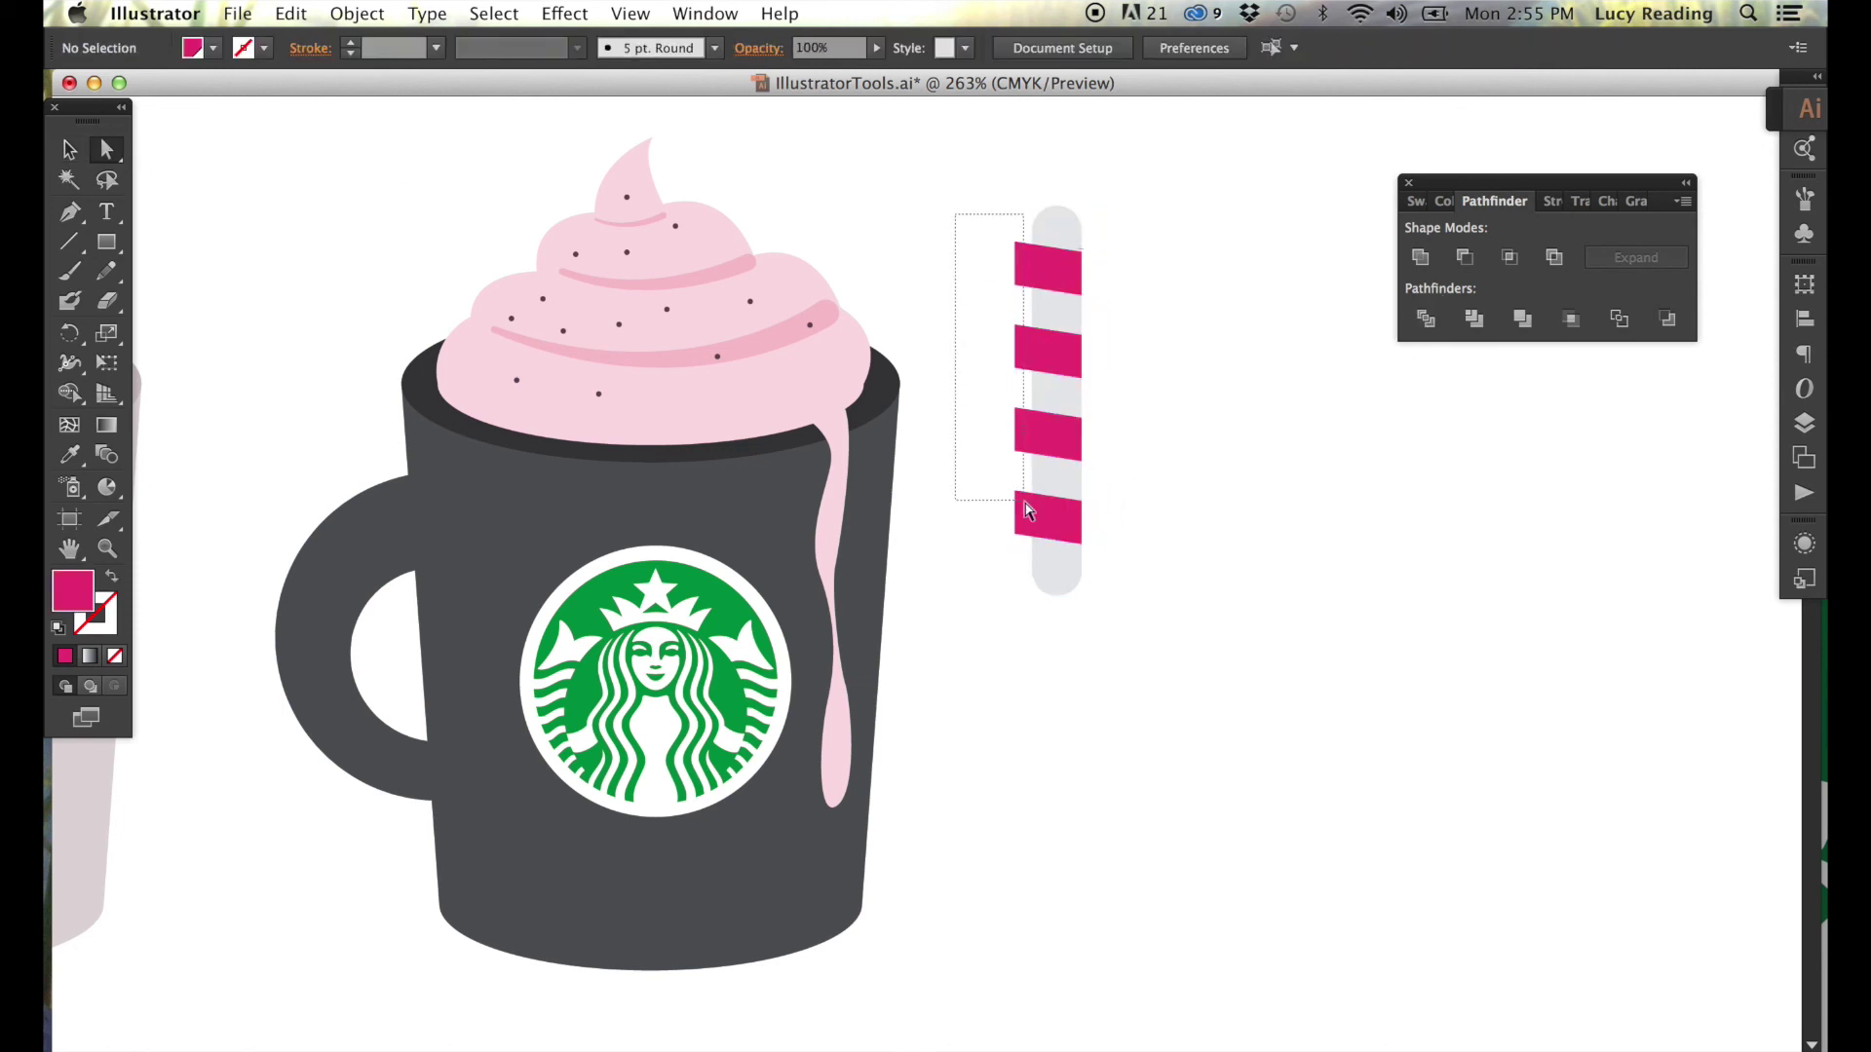
drag(955, 214, 1020, 506)
key(Delete)
key(v)
mouse_move(1004, 170)
mouse_down()
mouse_move(1126, 599)
mouse_move(1023, 565)
mouse_up()
drag(1033, 409, 838, 244)
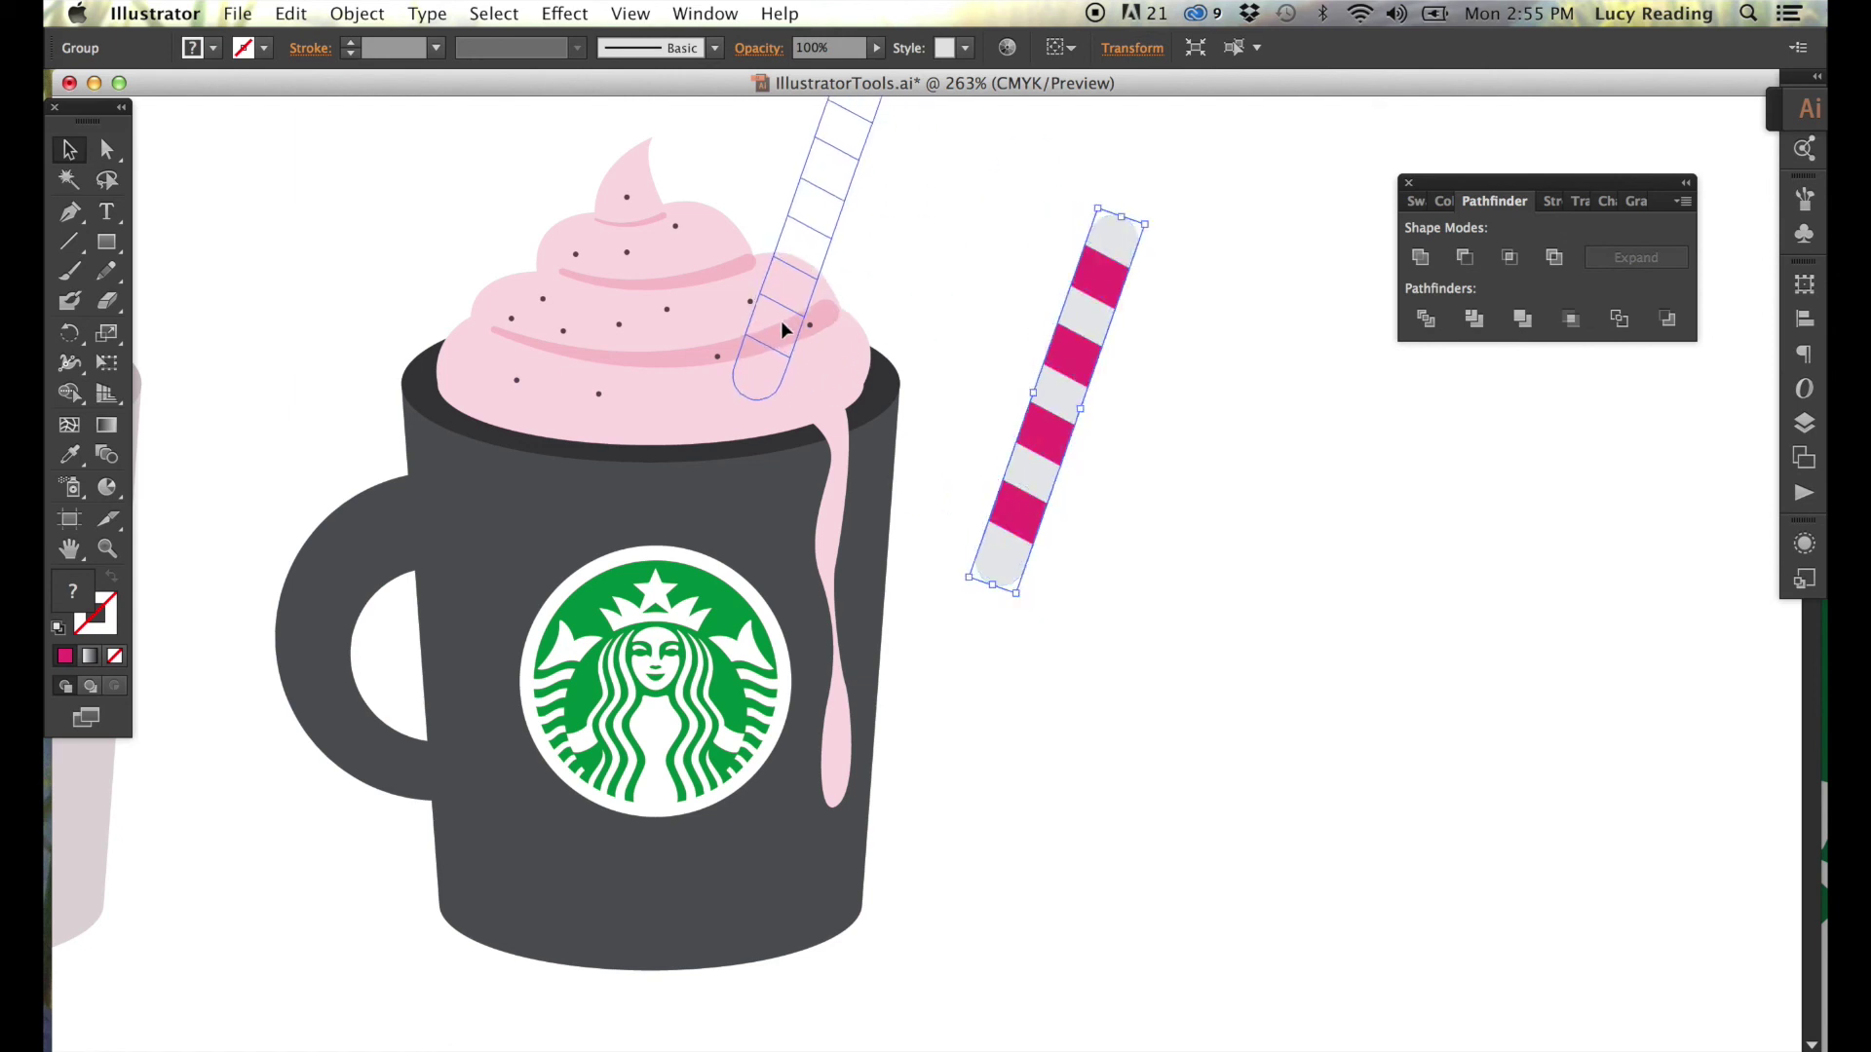
Scale the striped straw down to fit the mug.
scroll(880, 419, up, 2)
scroll(880, 419, up, 3)
drag(880, 419, 785, 427)
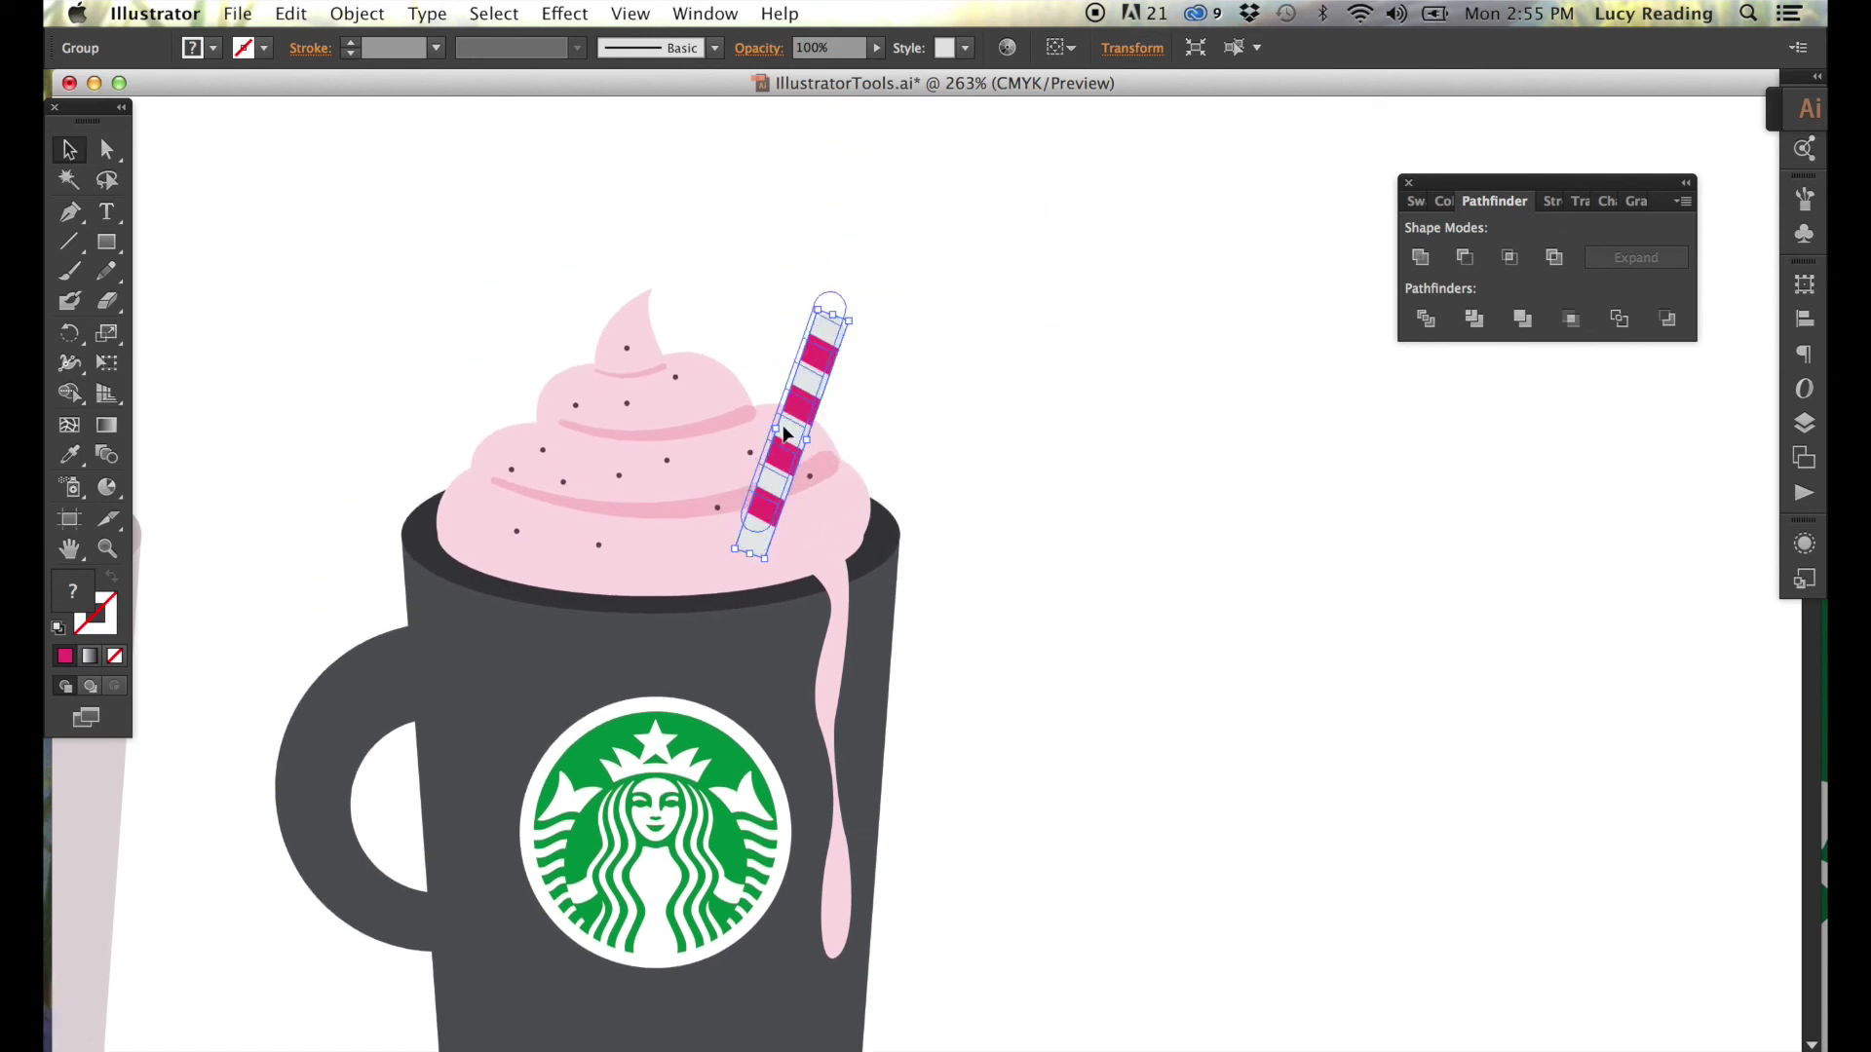
click(213, 504)
scroll(213, 505, down, 2)
Draw a cream blob over the straw's base and eyedropper the cream's pink onto it.
click(69, 211)
click(722, 429)
drag(789, 456, 805, 488)
click(744, 476)
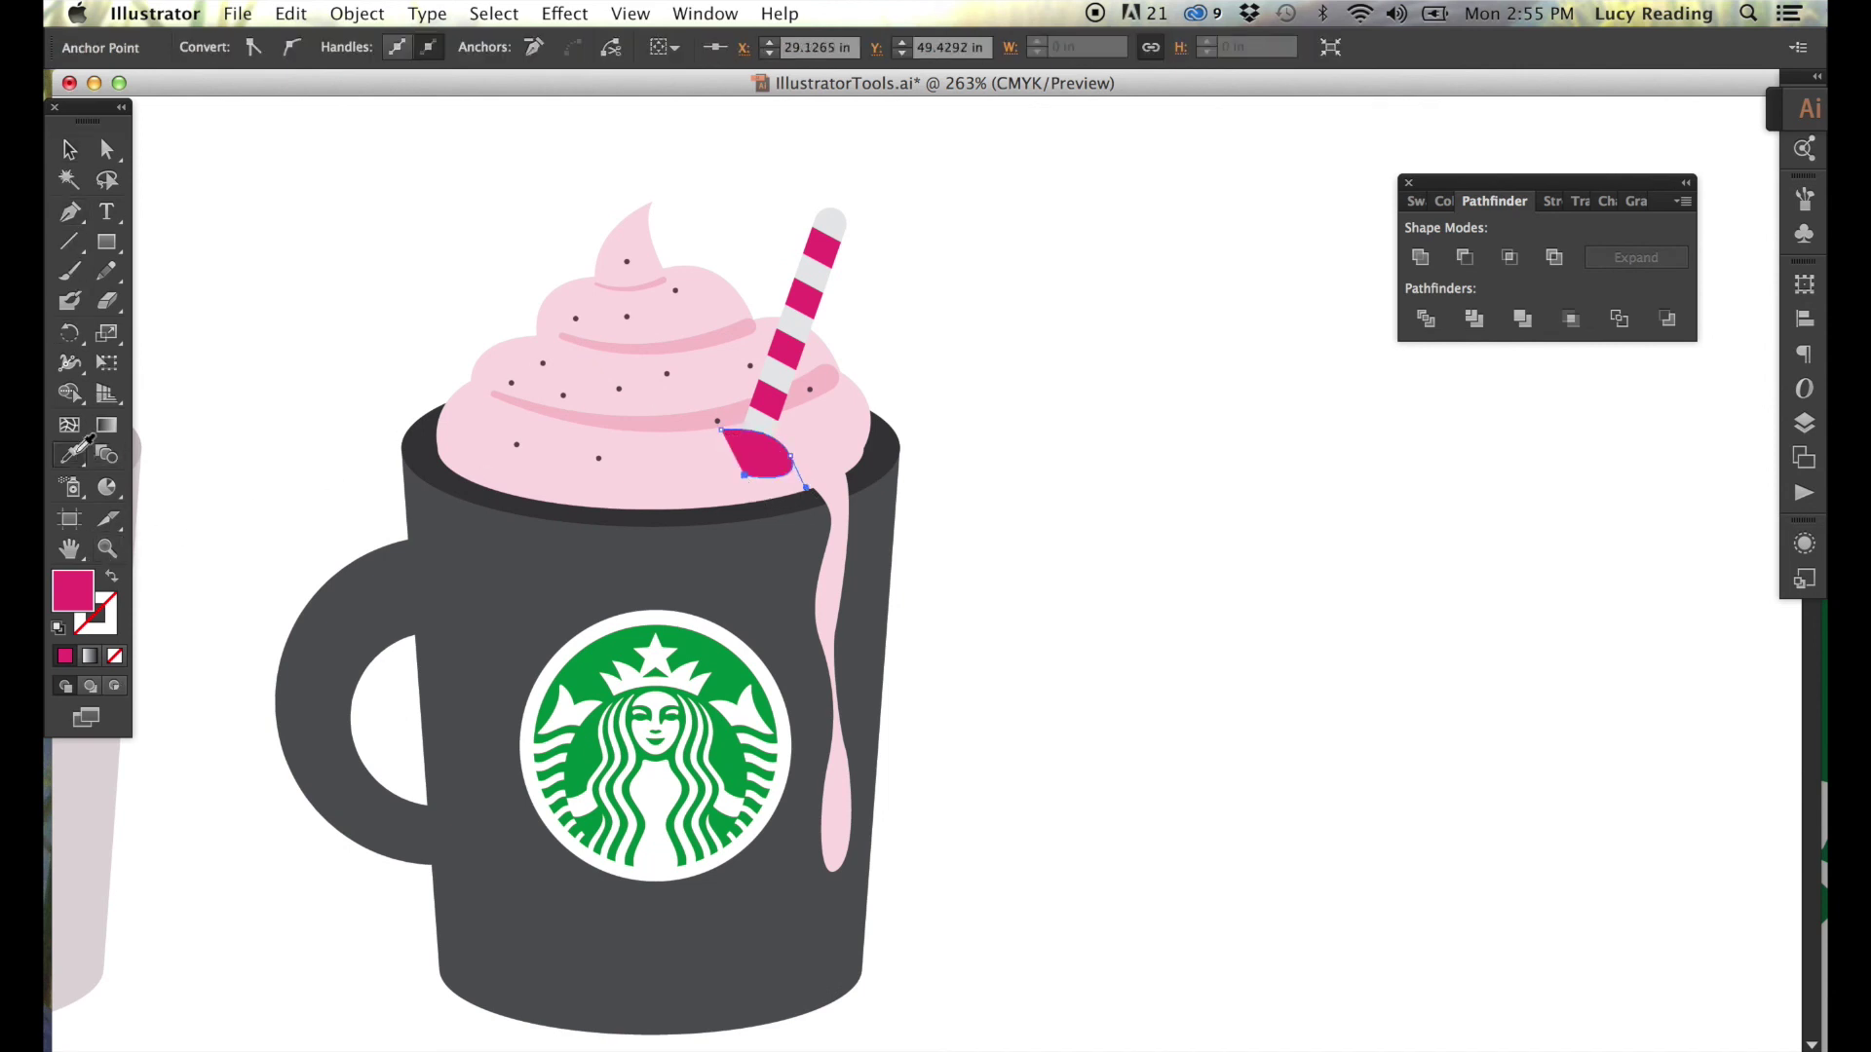
click(87, 440)
click(604, 468)
super+click(279, 710)
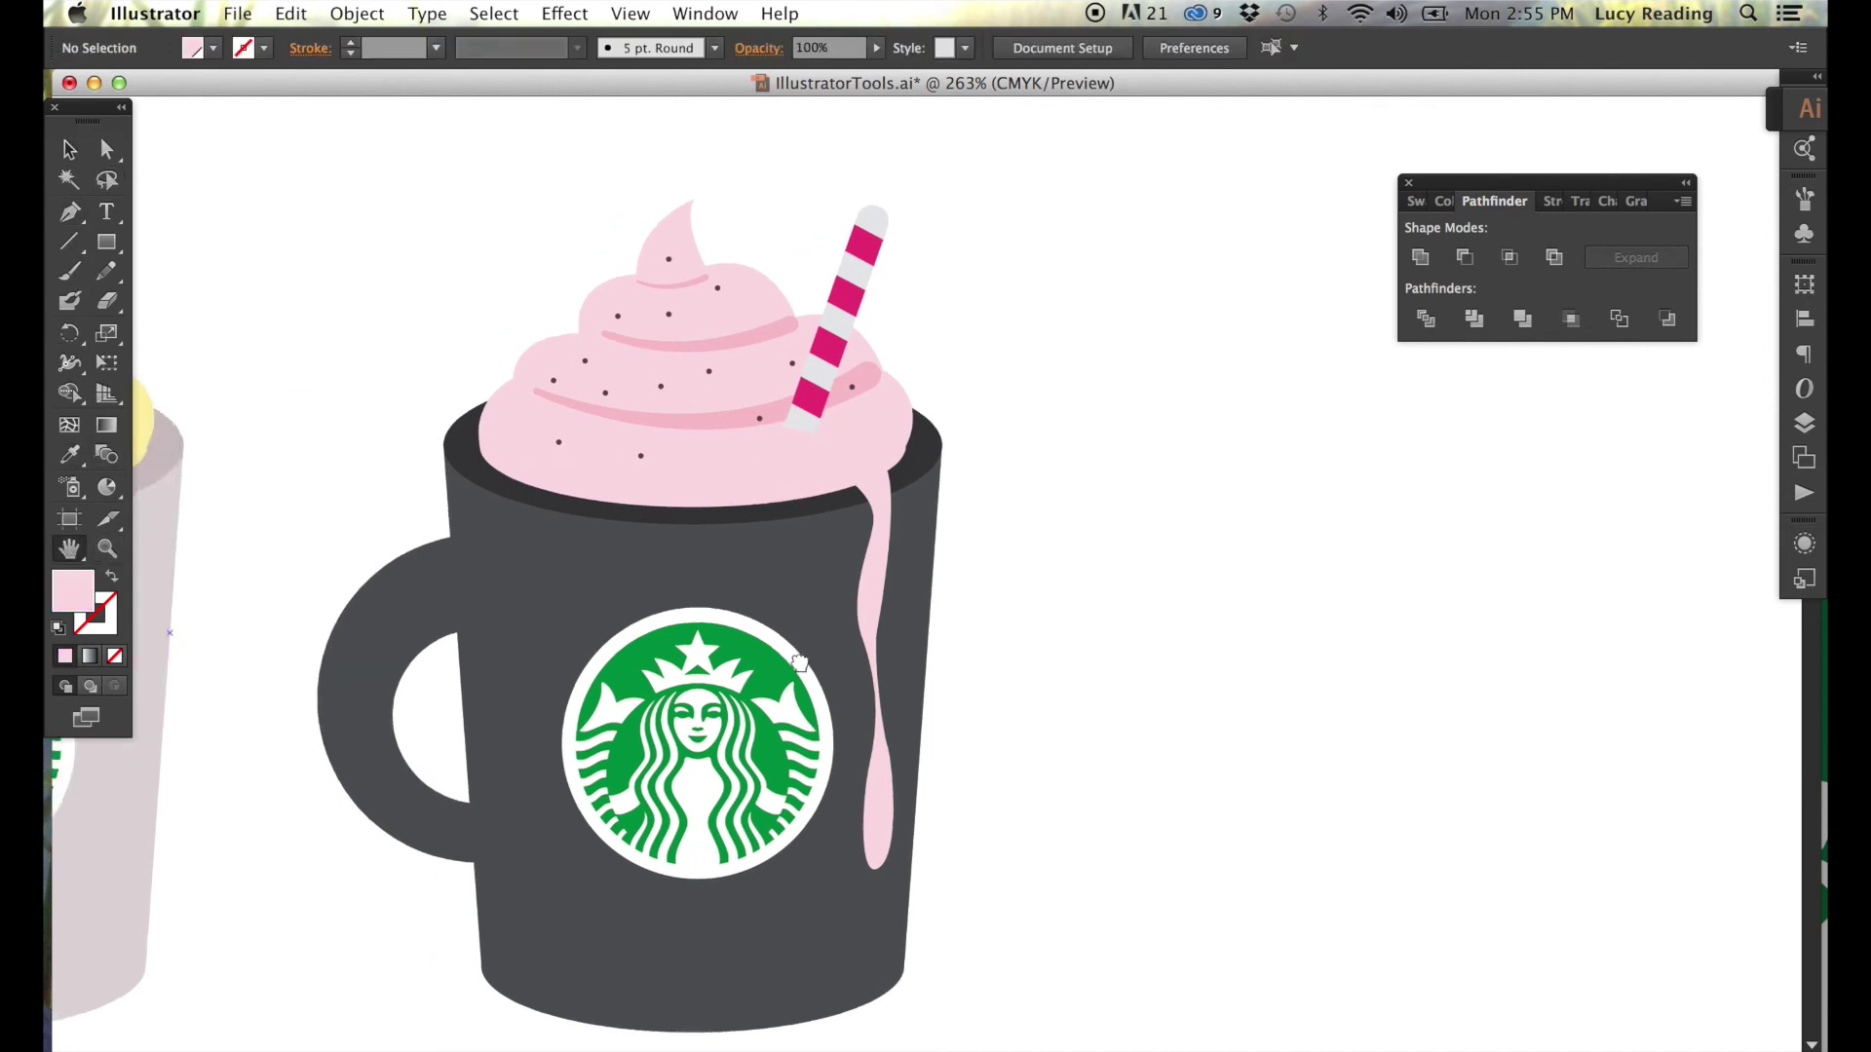